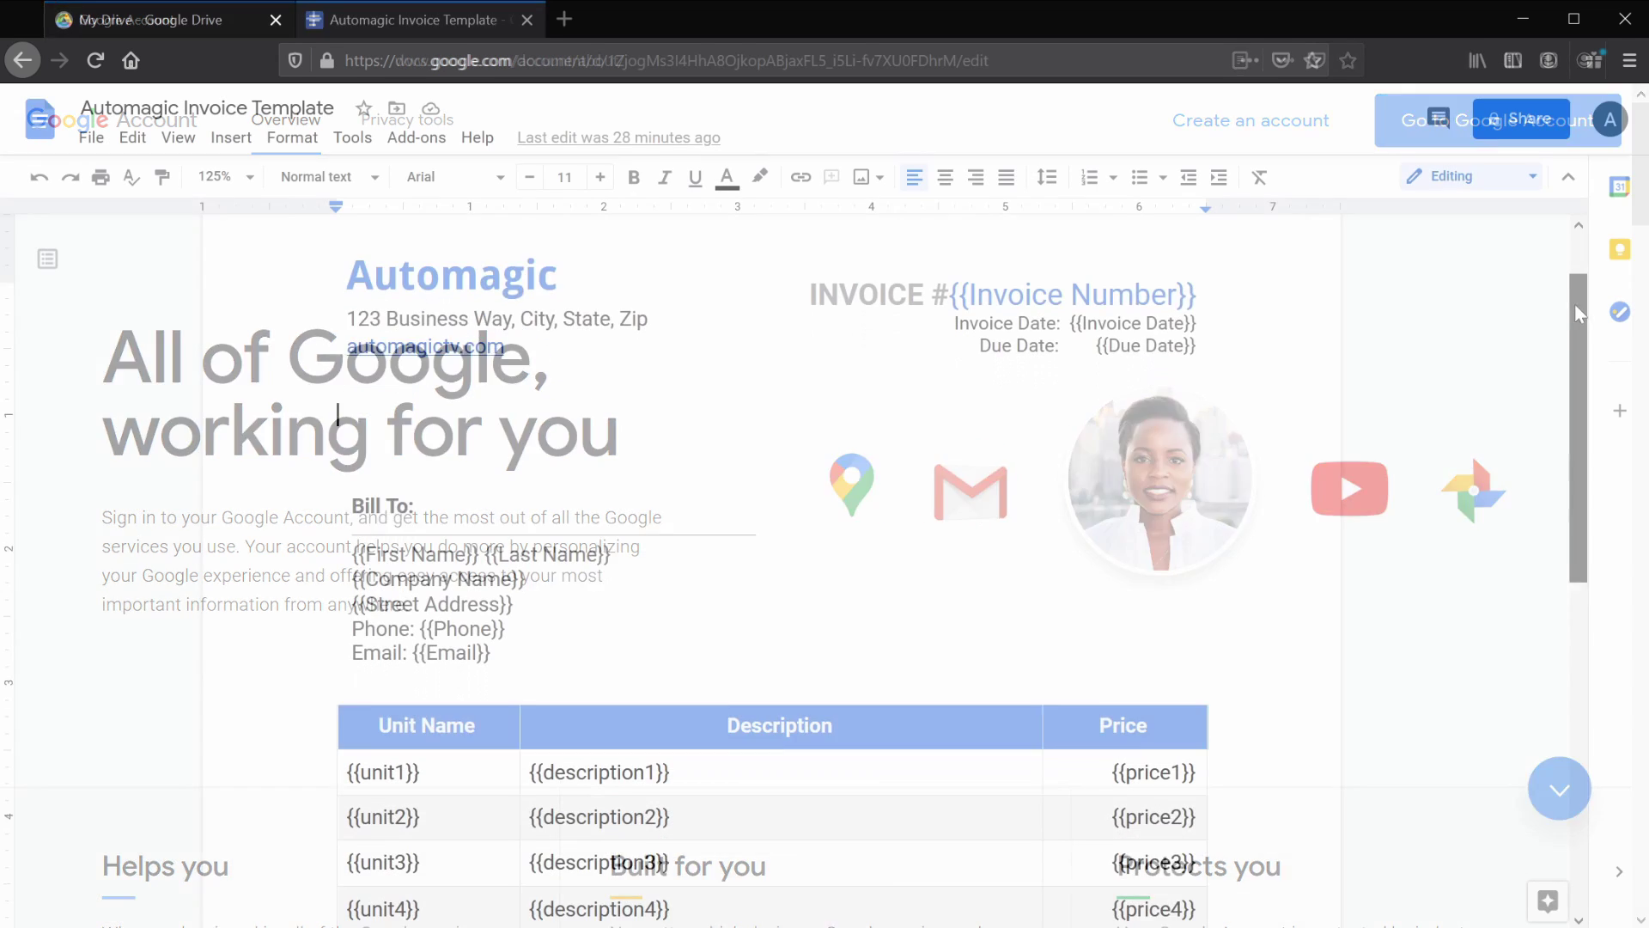
- Highlight the {{First Name}} and {{description1}} placeholders in the invoice template
left_click_drag(1575, 302, 1579, 440)
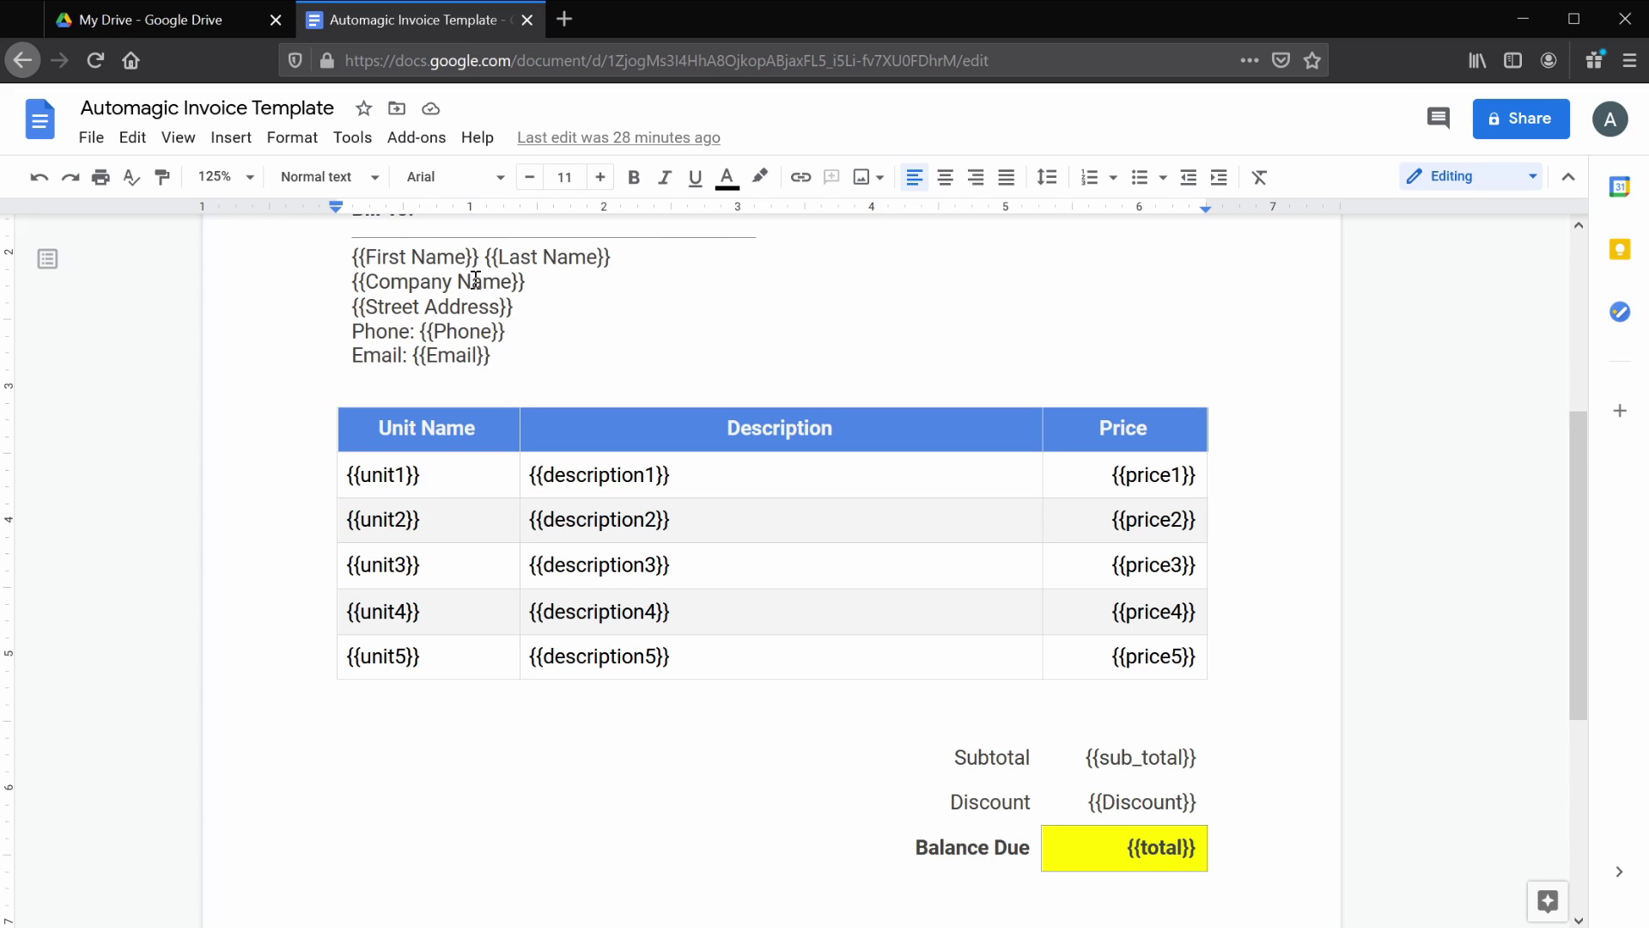
left_click_drag(353, 259, 481, 260)
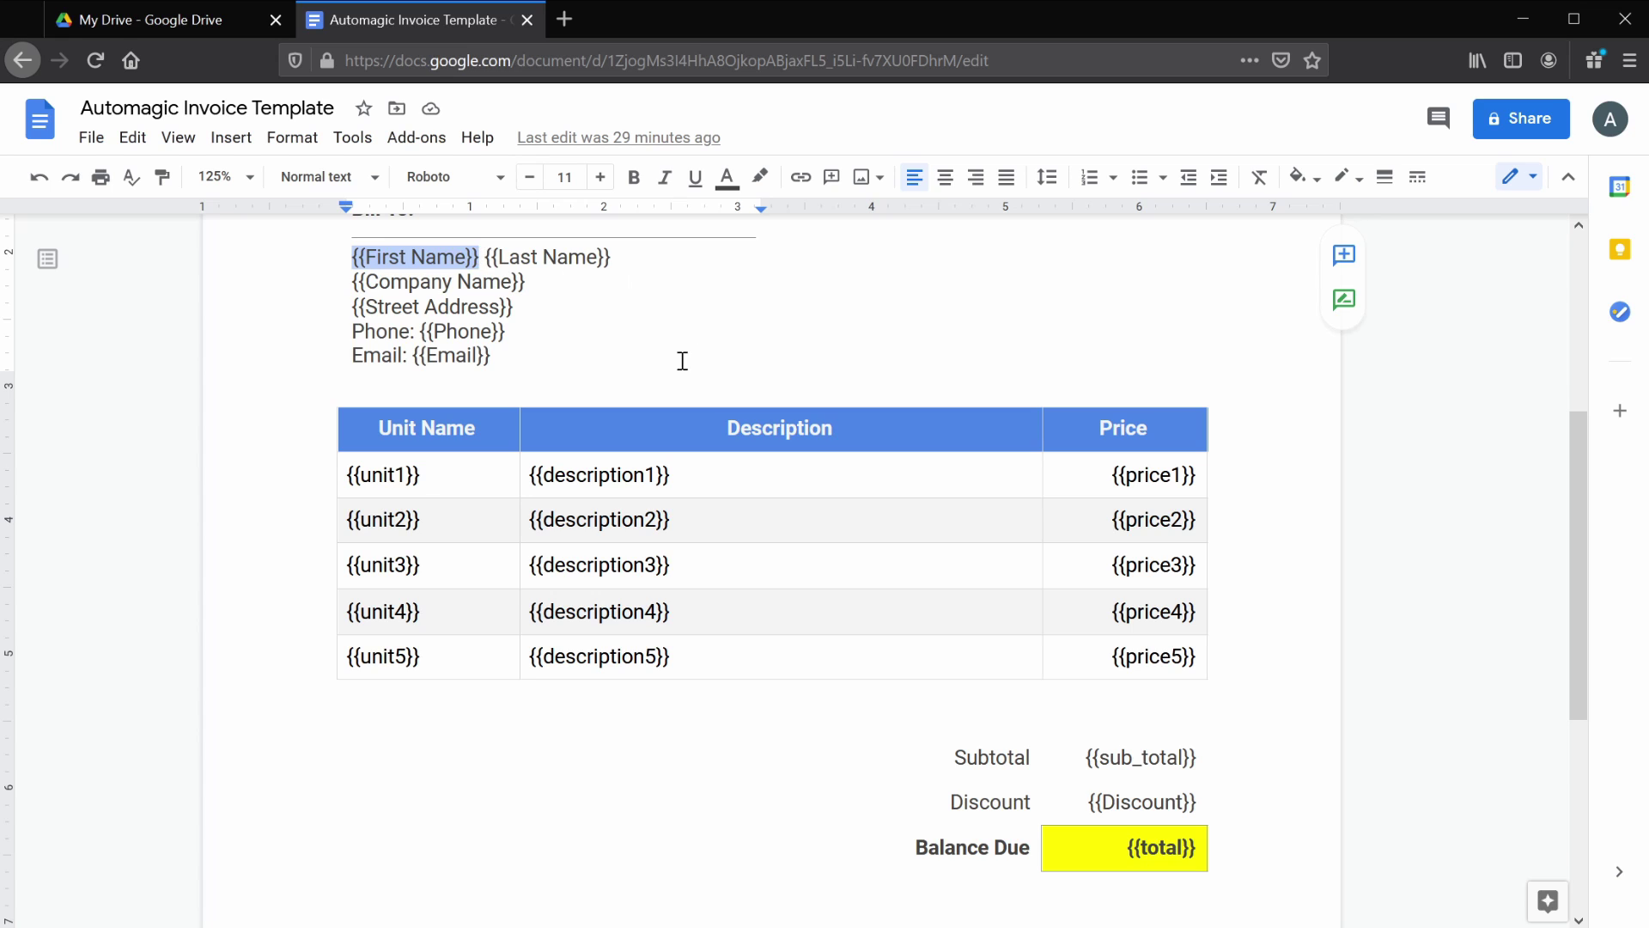
left_click_drag(530, 475, 671, 474)
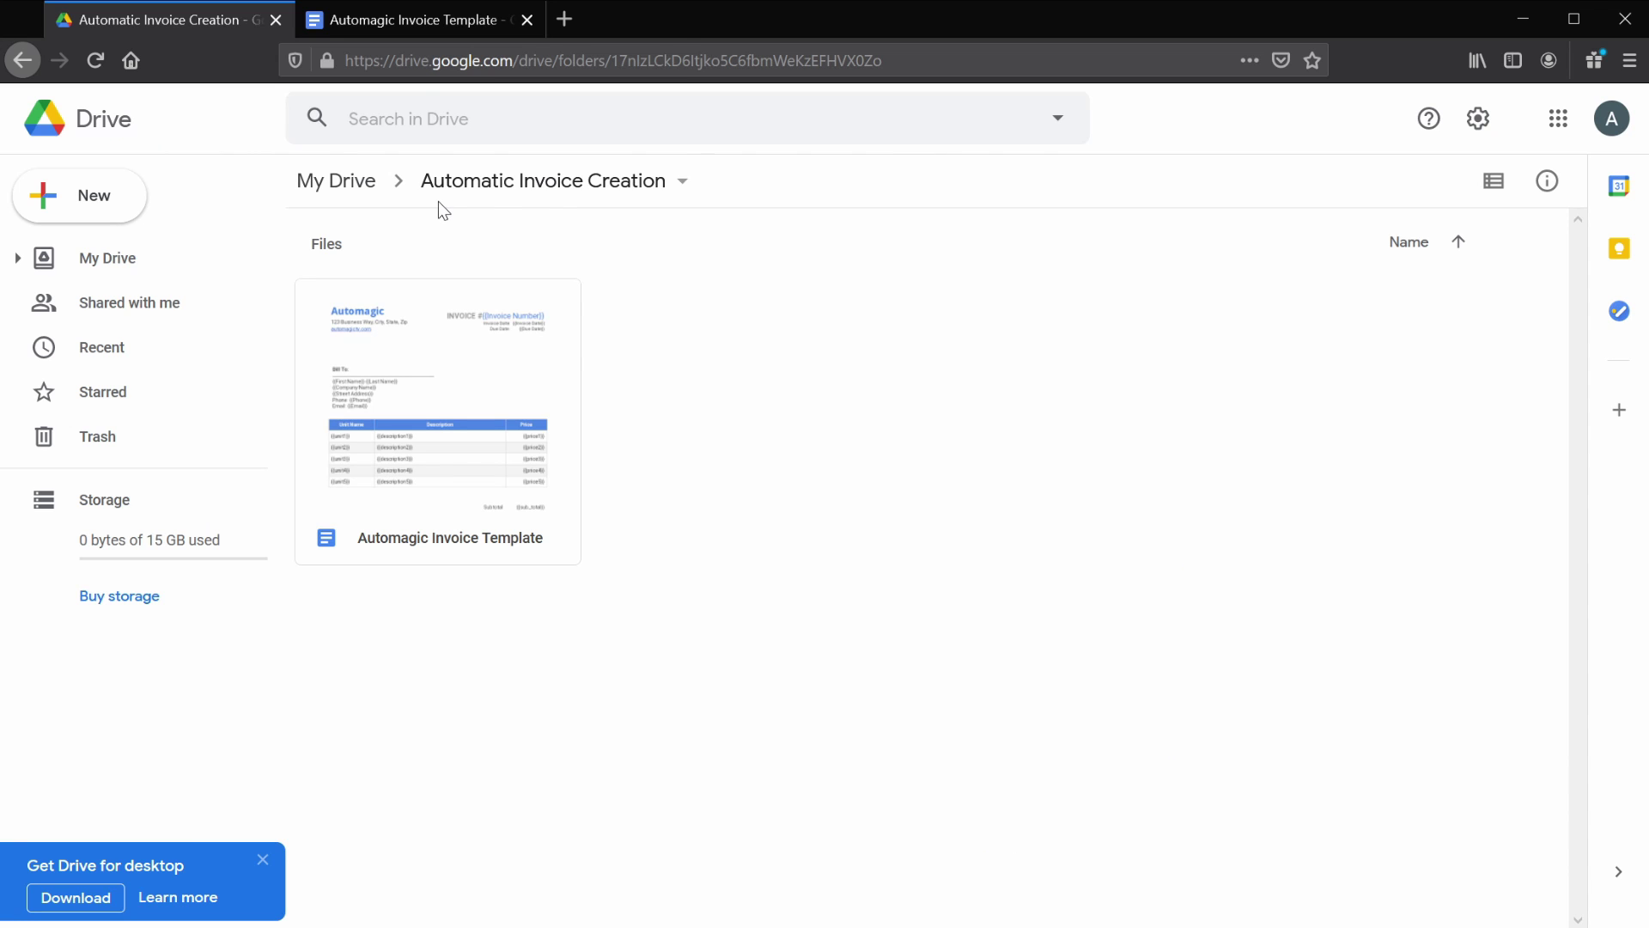
- Create a blank Google Form from New in the Automatic Invoice Creation folder
double_click(403, 60)
left_click_drag(436, 65, 485, 62)
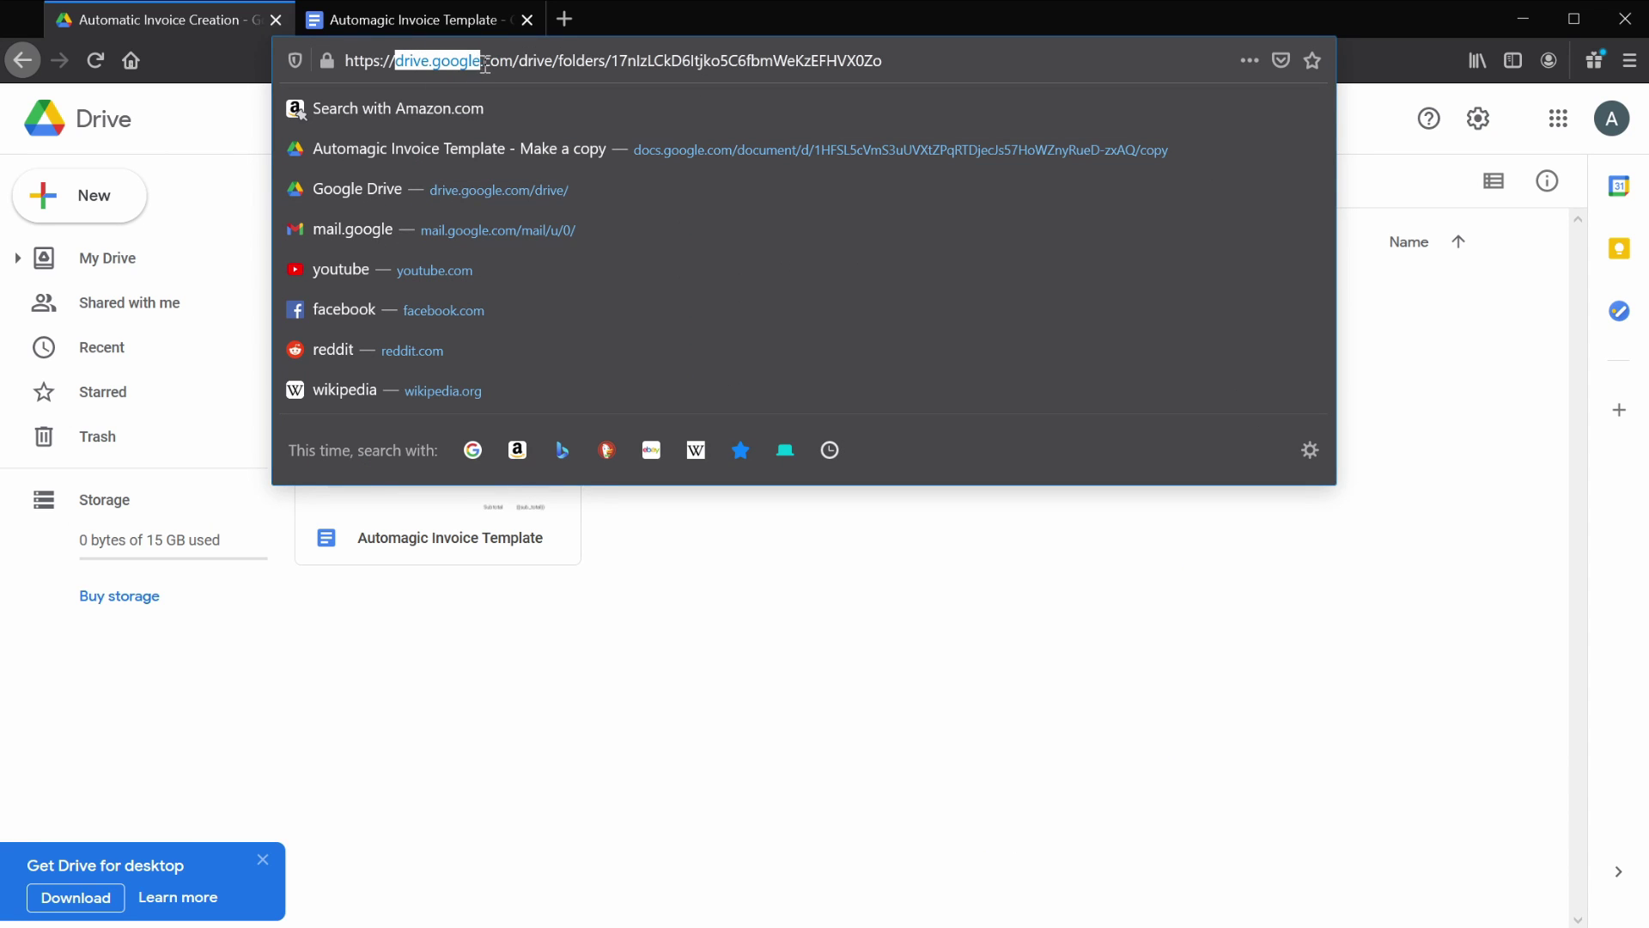
left_click(1373, 306)
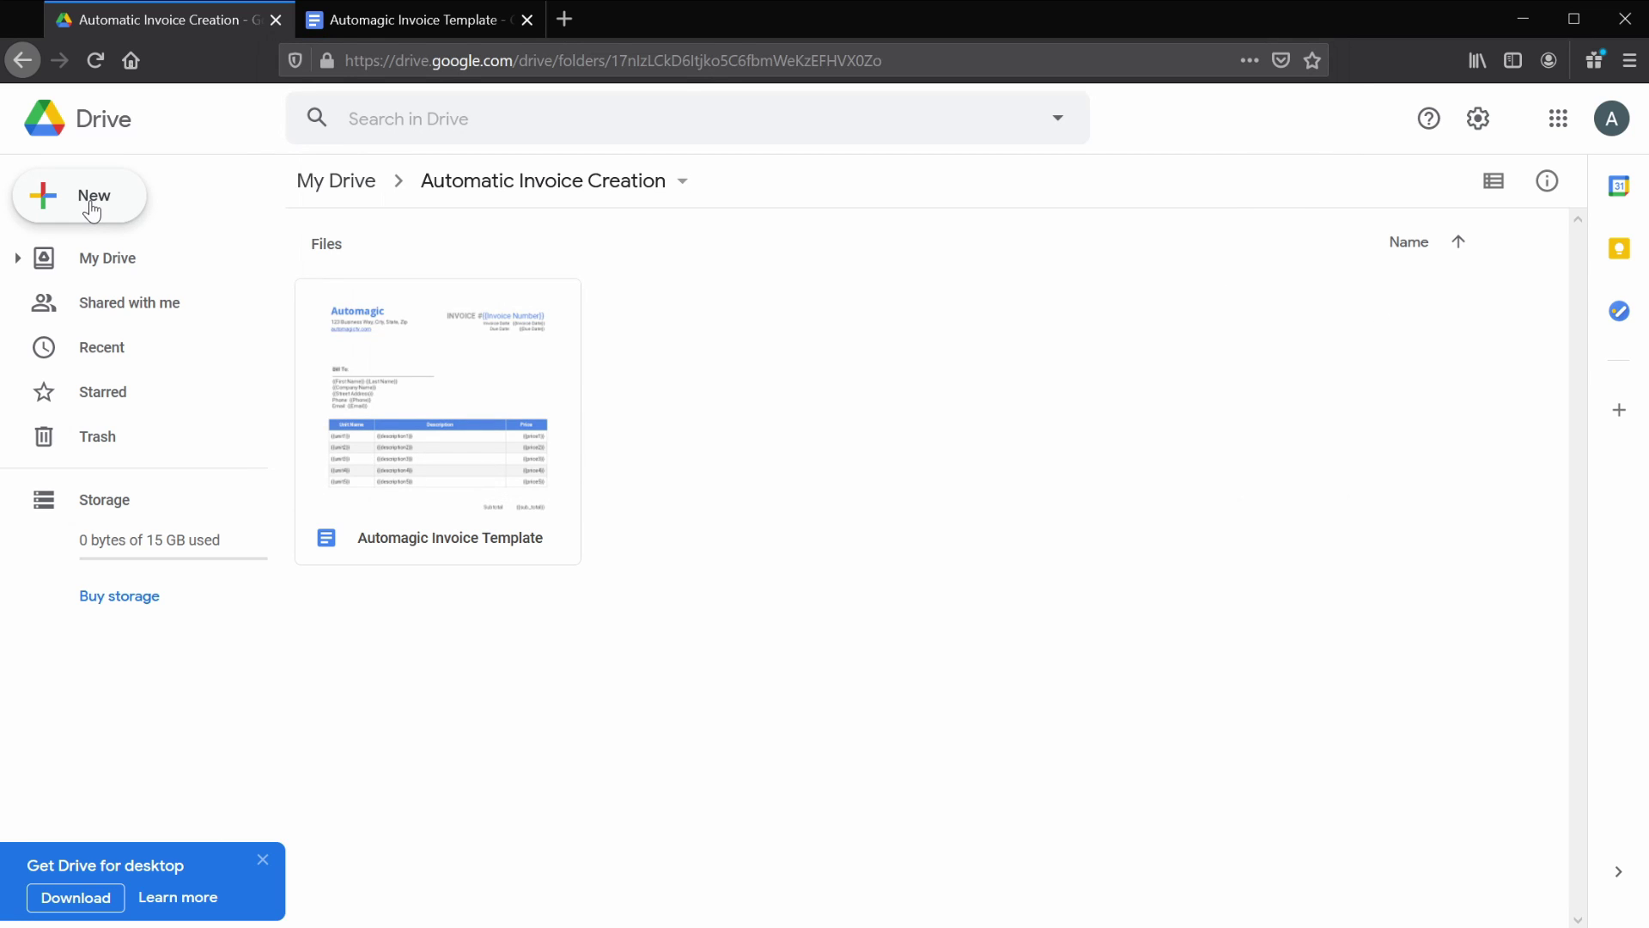
left_click(92, 211)
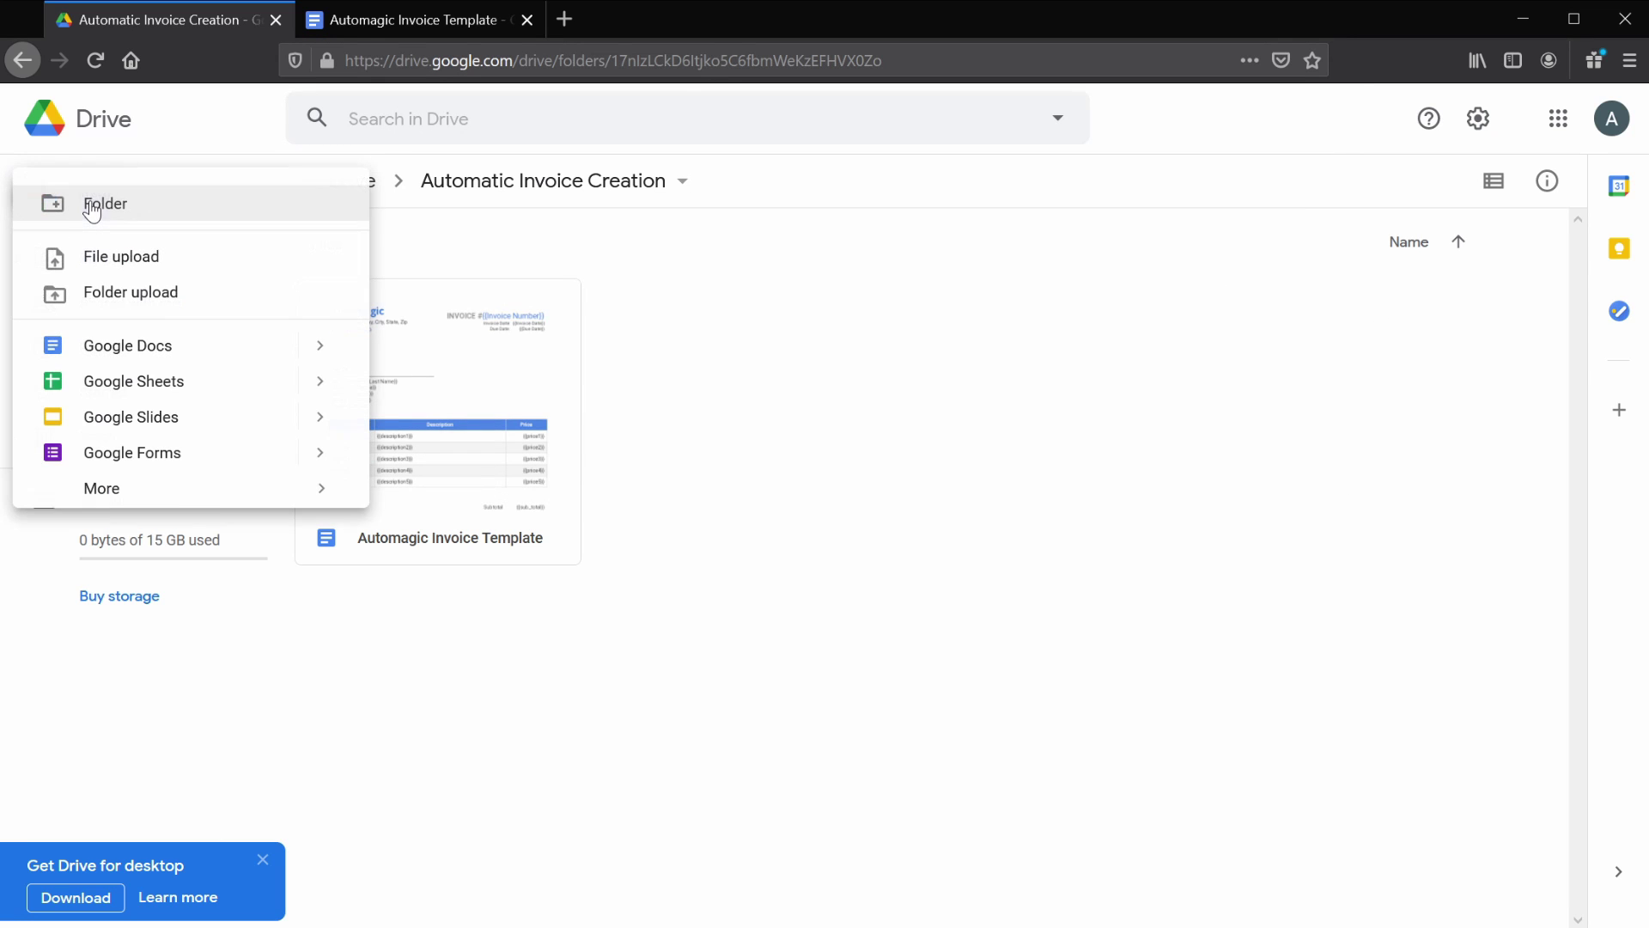
left_click(127, 453)
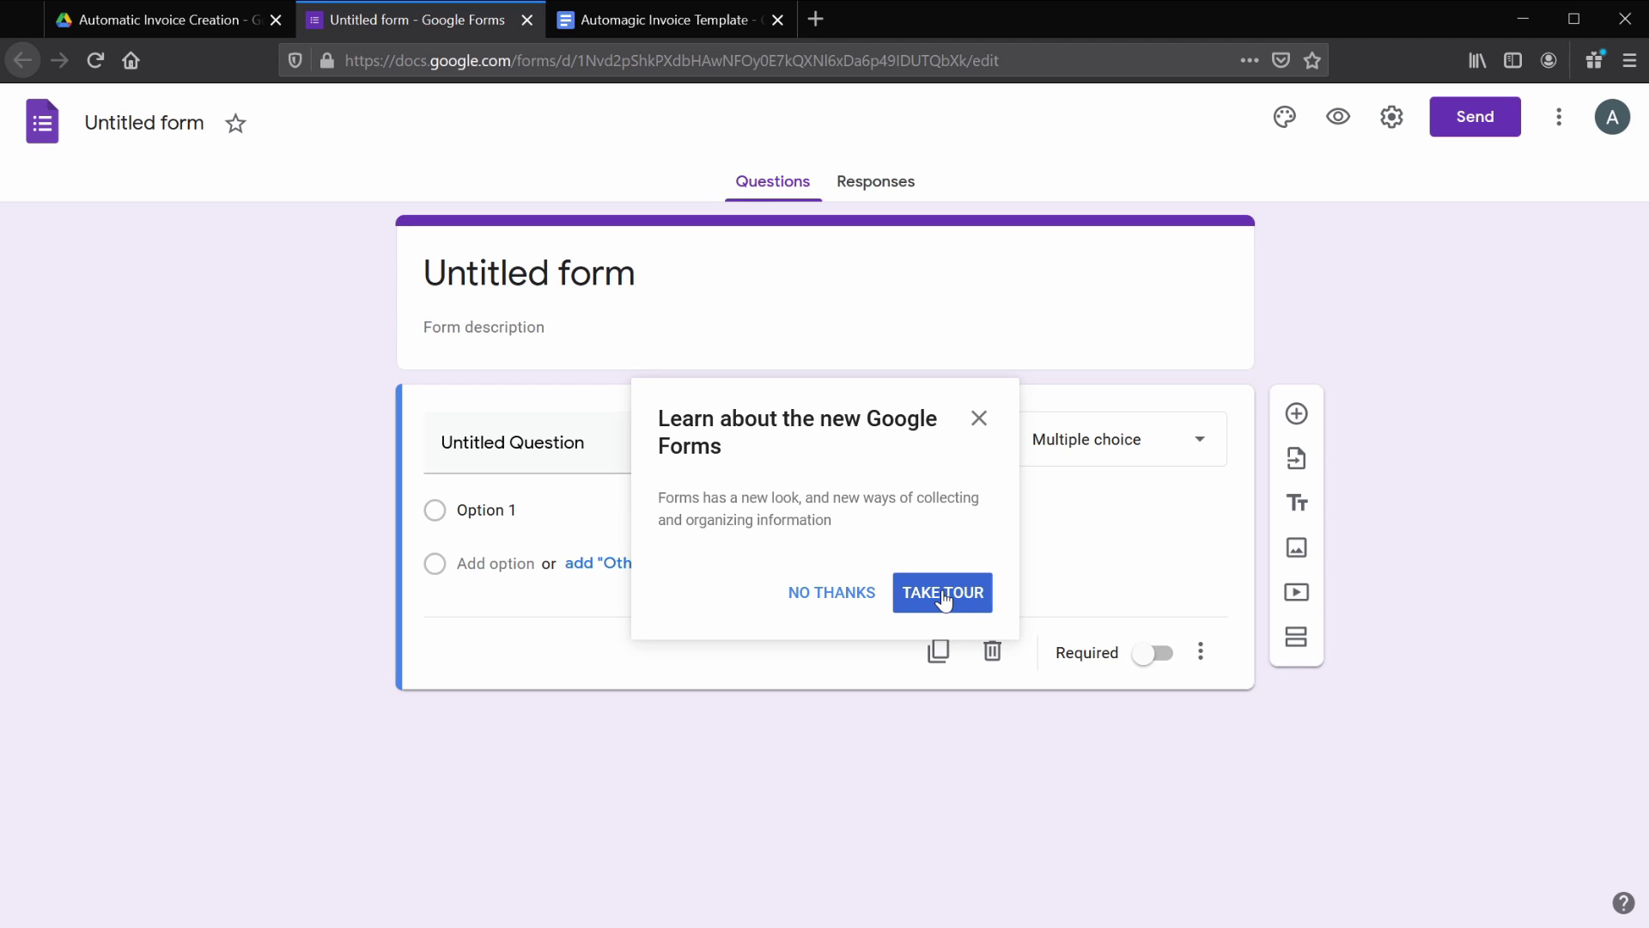
- Dismiss the Forms tour, title the form 'Invoice Data Entry', then return to the Automagic Invoice Template
left_click(805, 600)
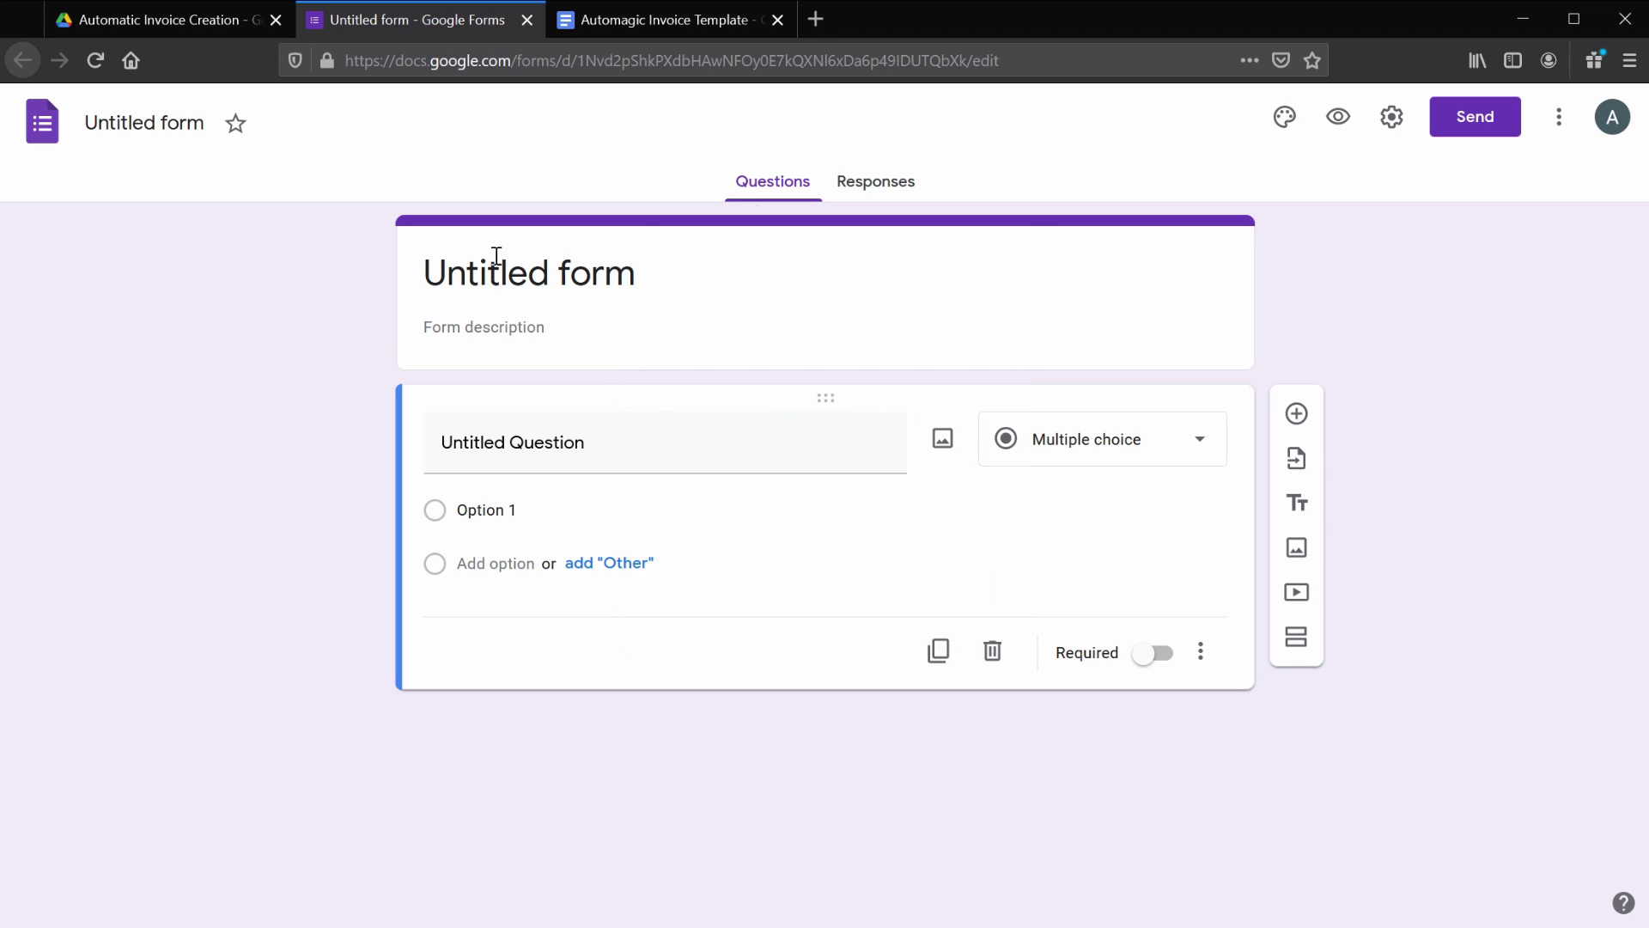
left_click(473, 276)
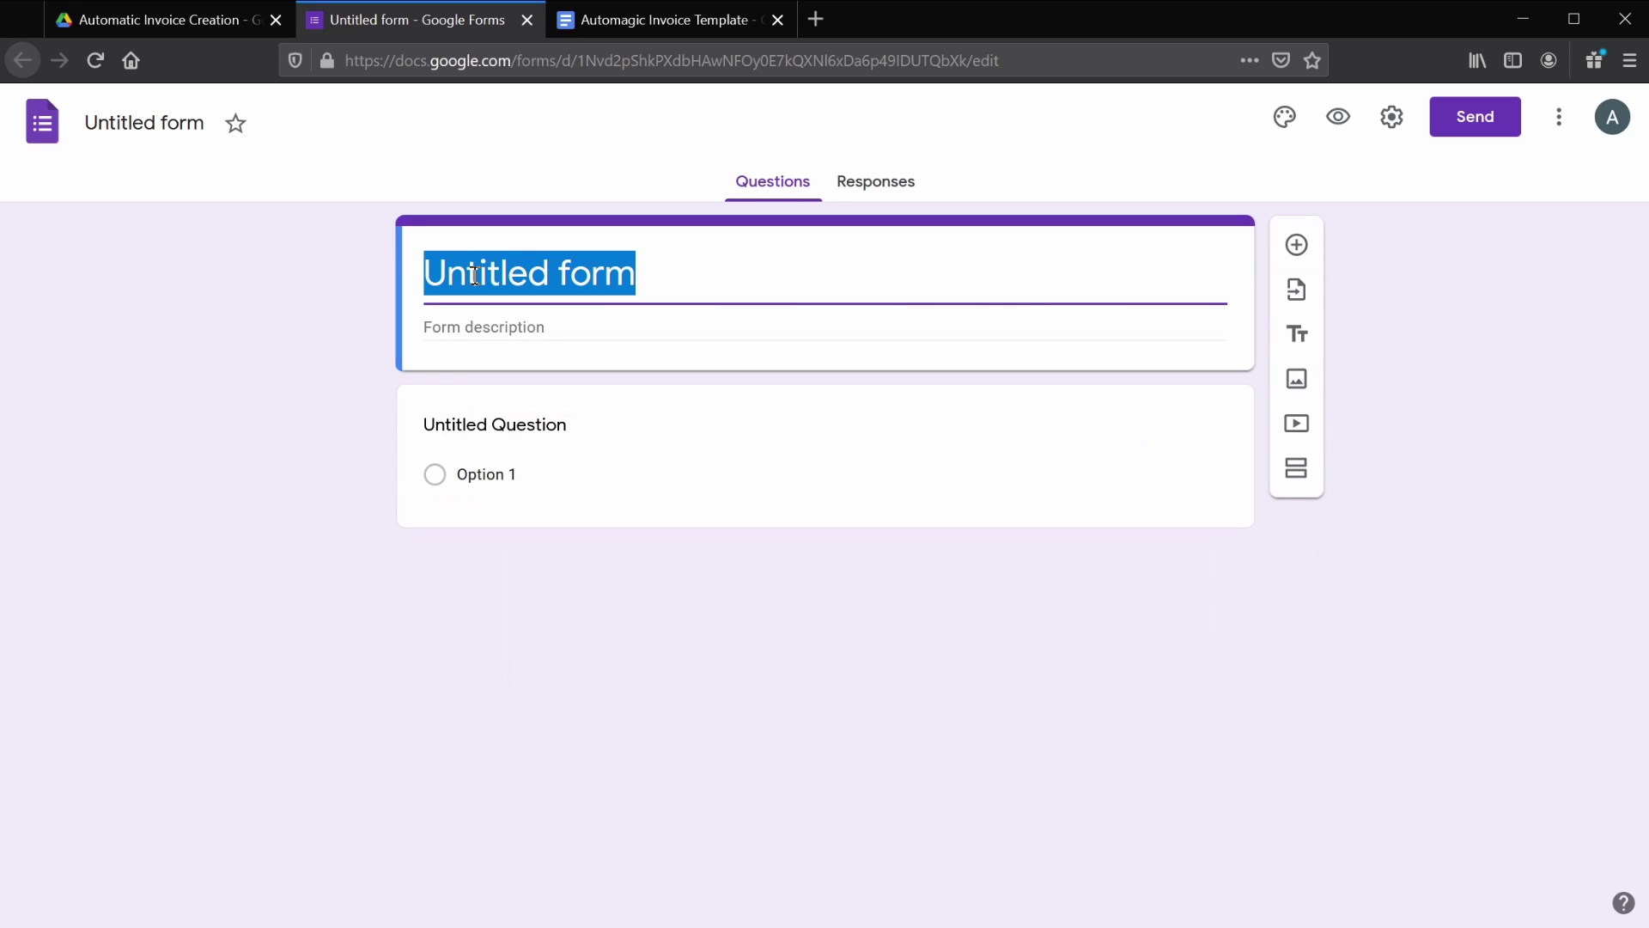
type("Invo")
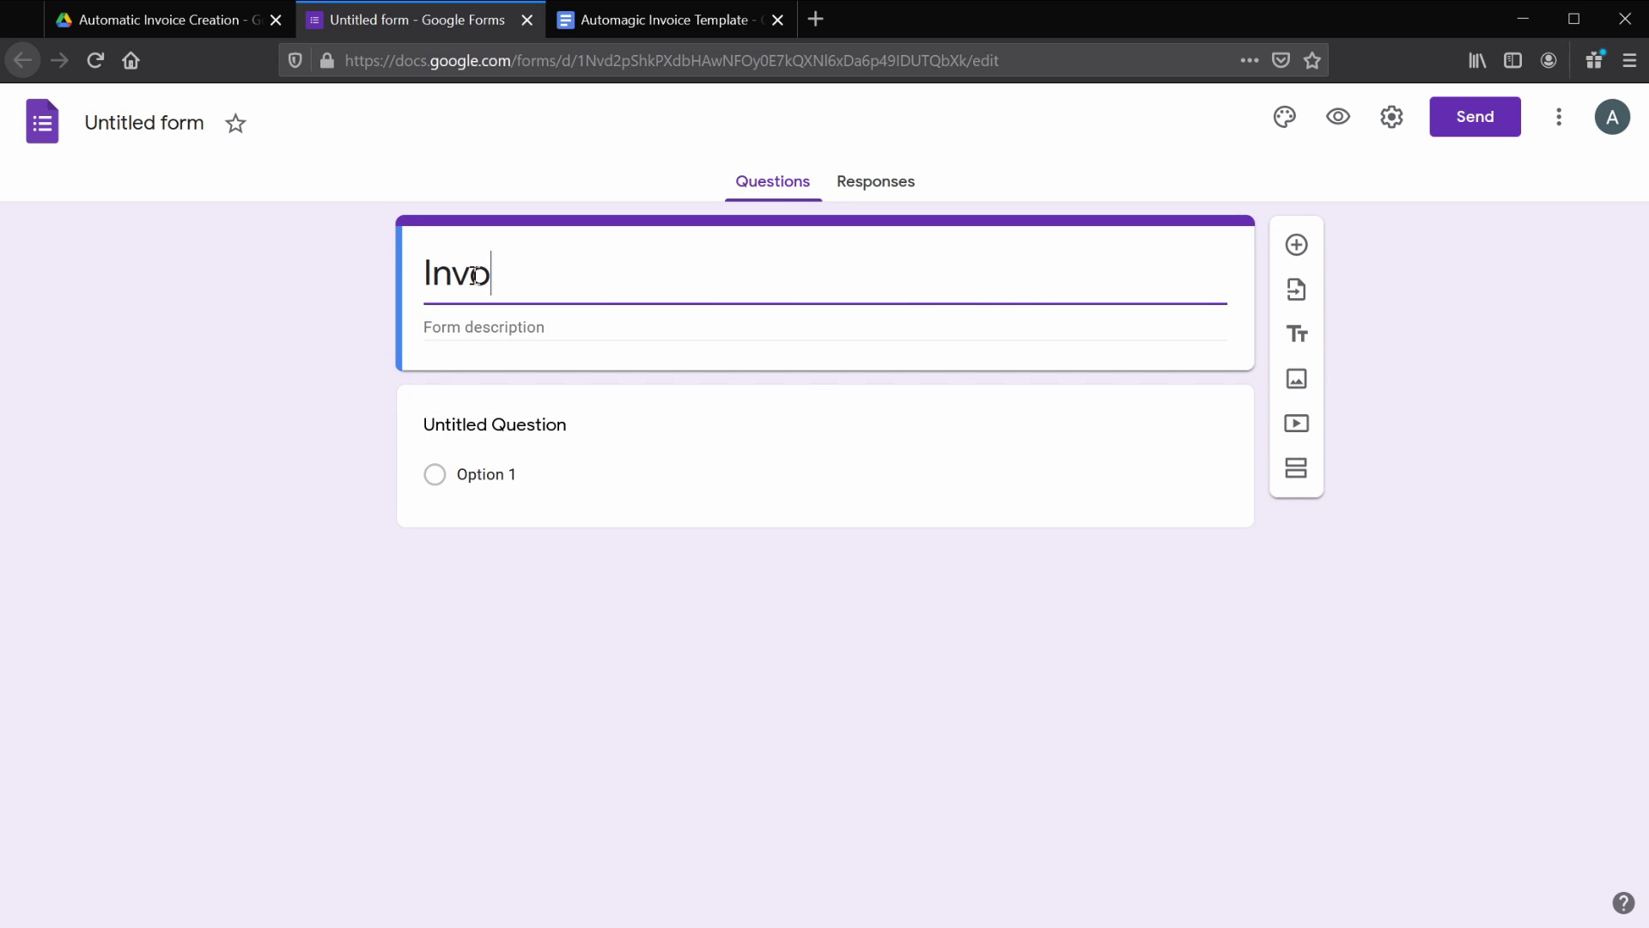
type("ice Data Entry")
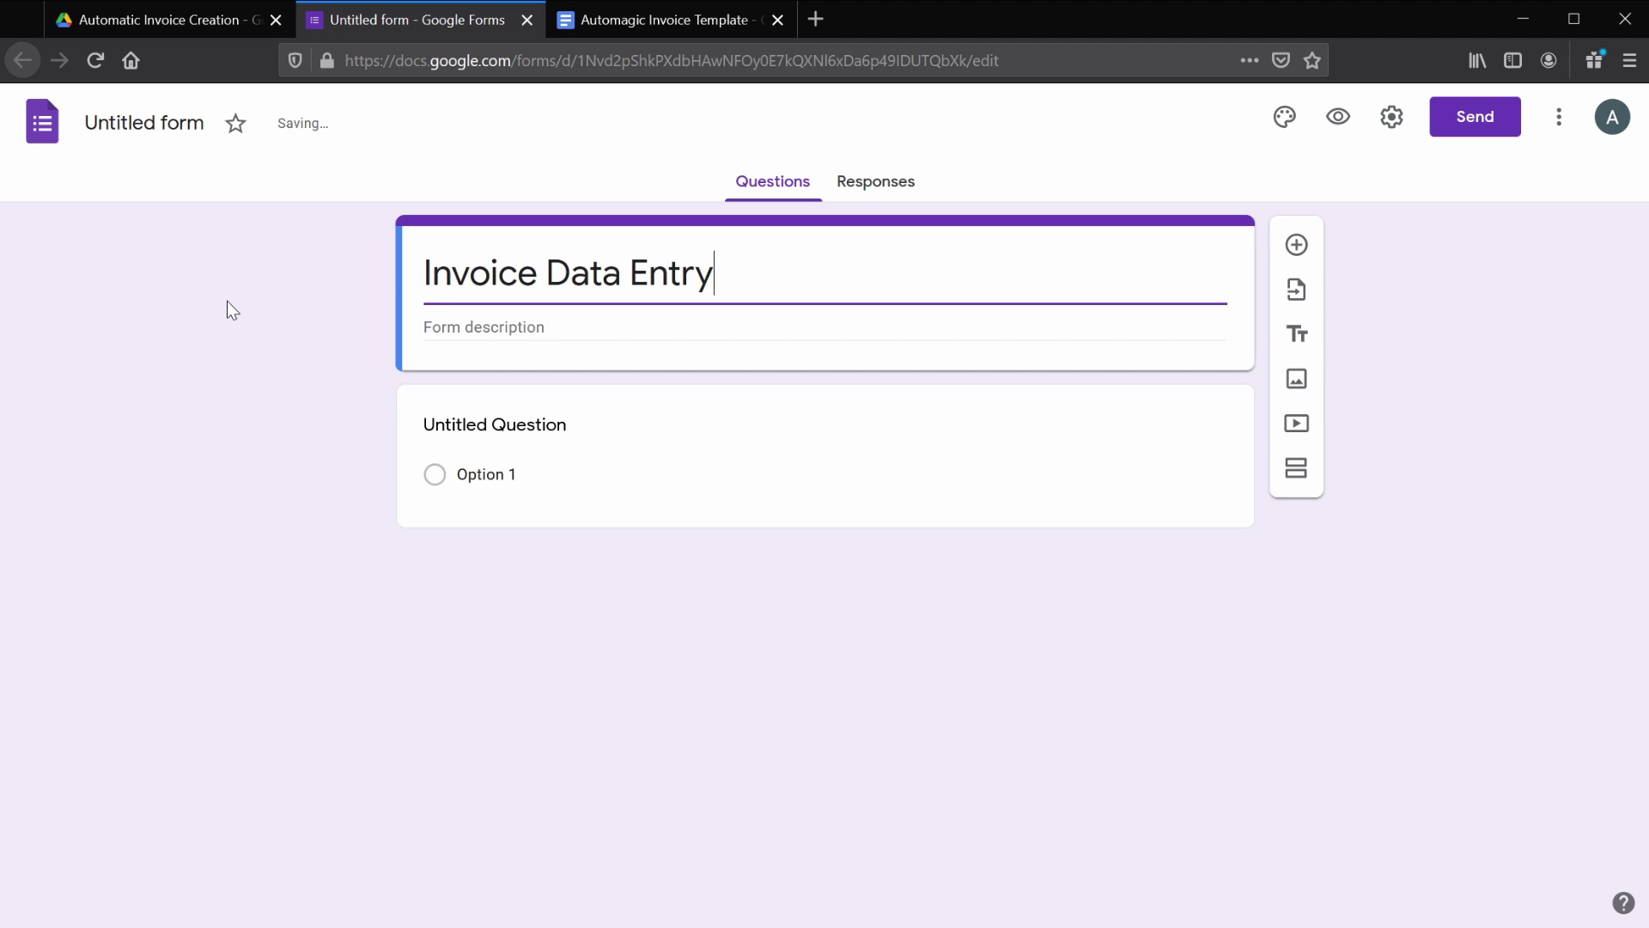
left_click(475, 320)
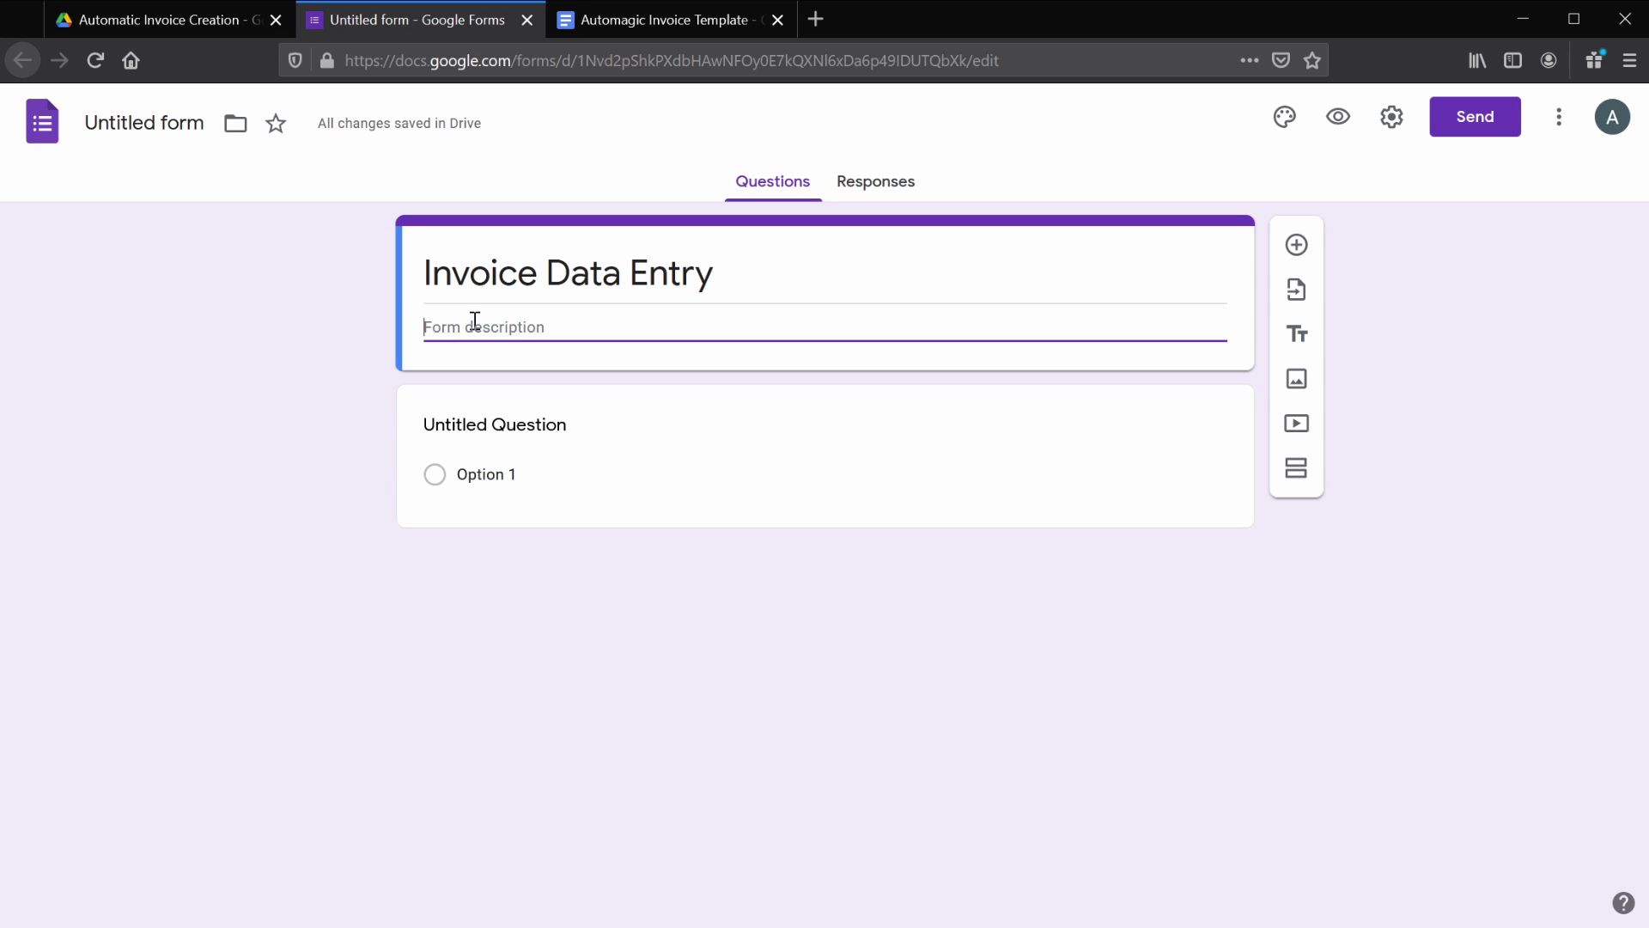
key("ctrl+Tab")
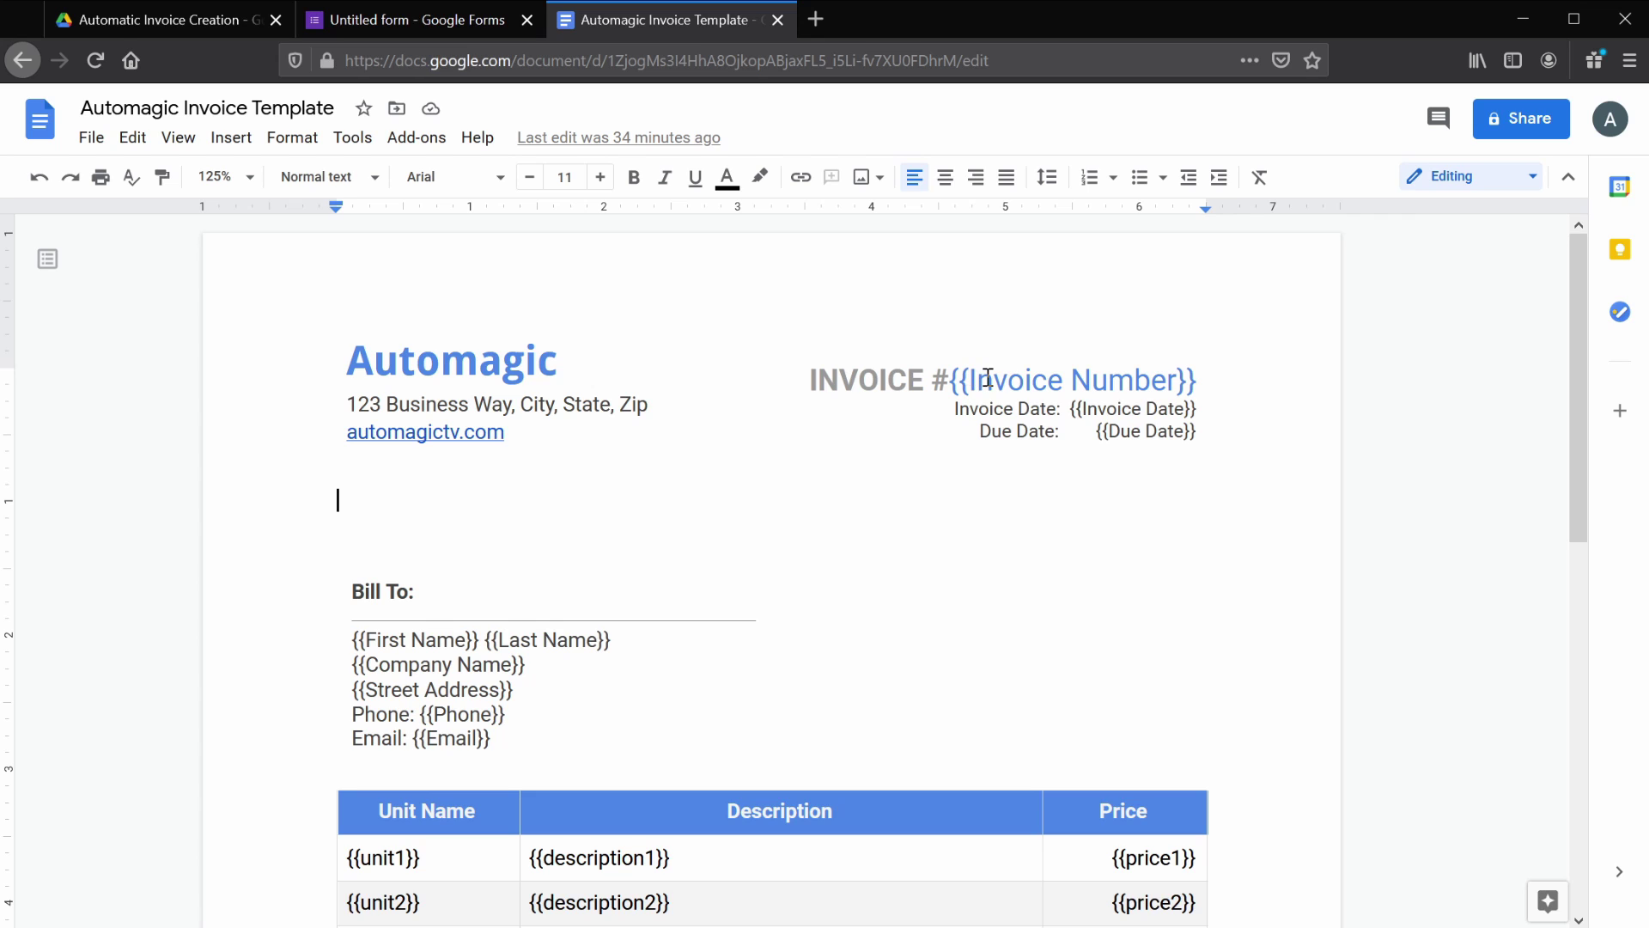
- Copy the 'Invoice Number' placeholder text from the template's header
double_click(988, 378)
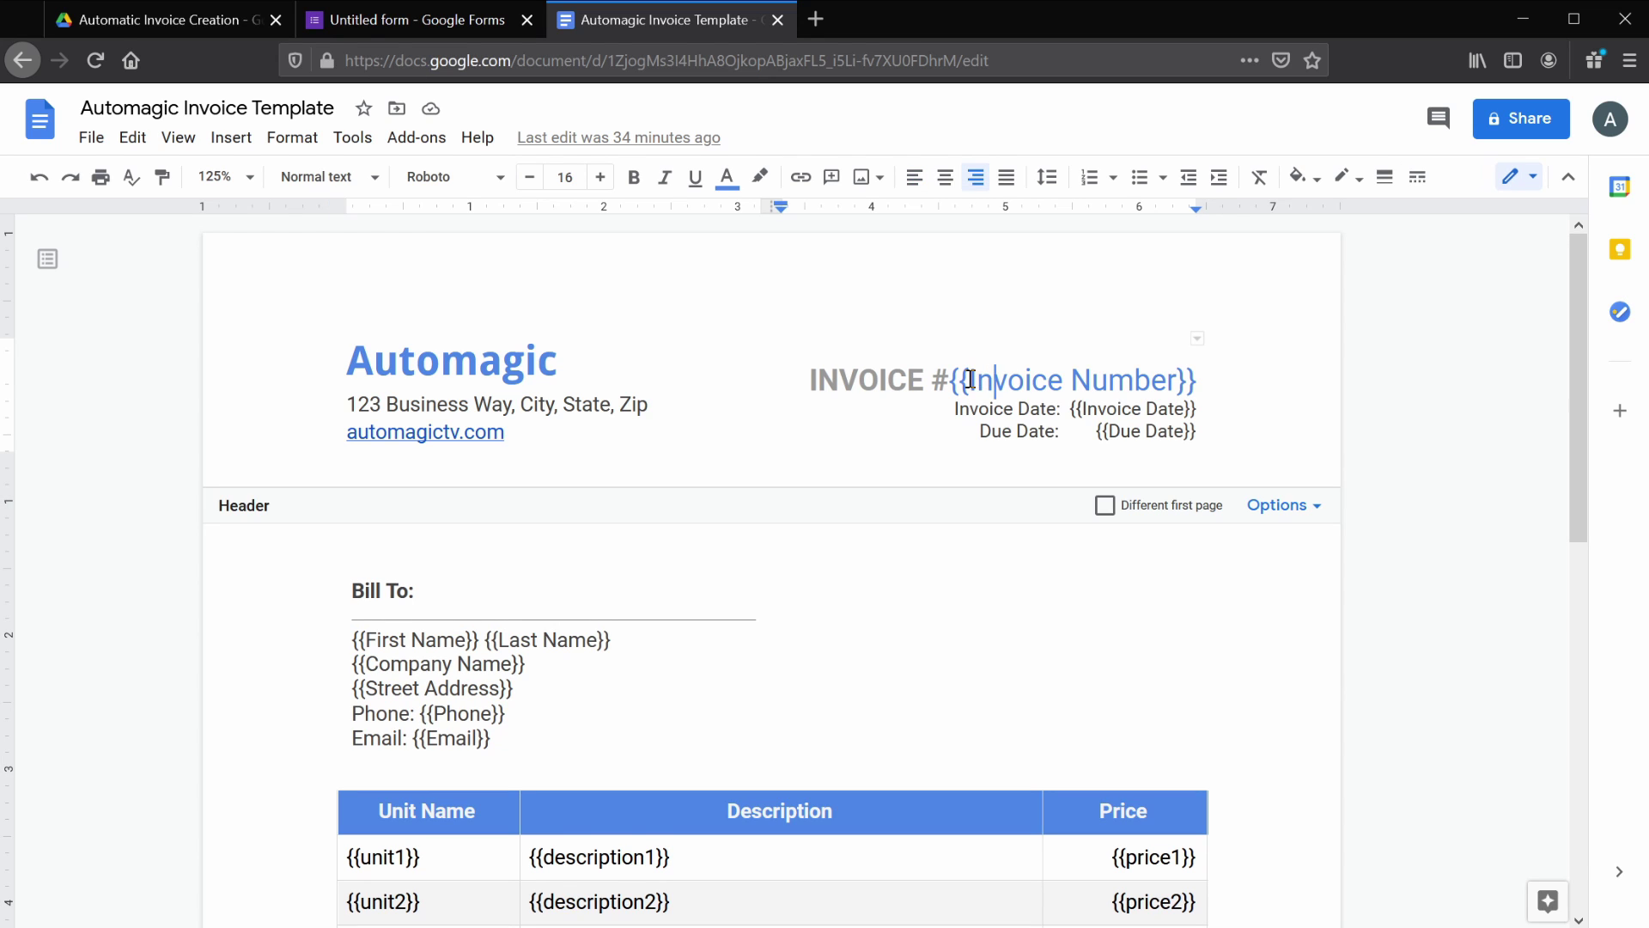
left_click_drag(970, 379, 1177, 381)
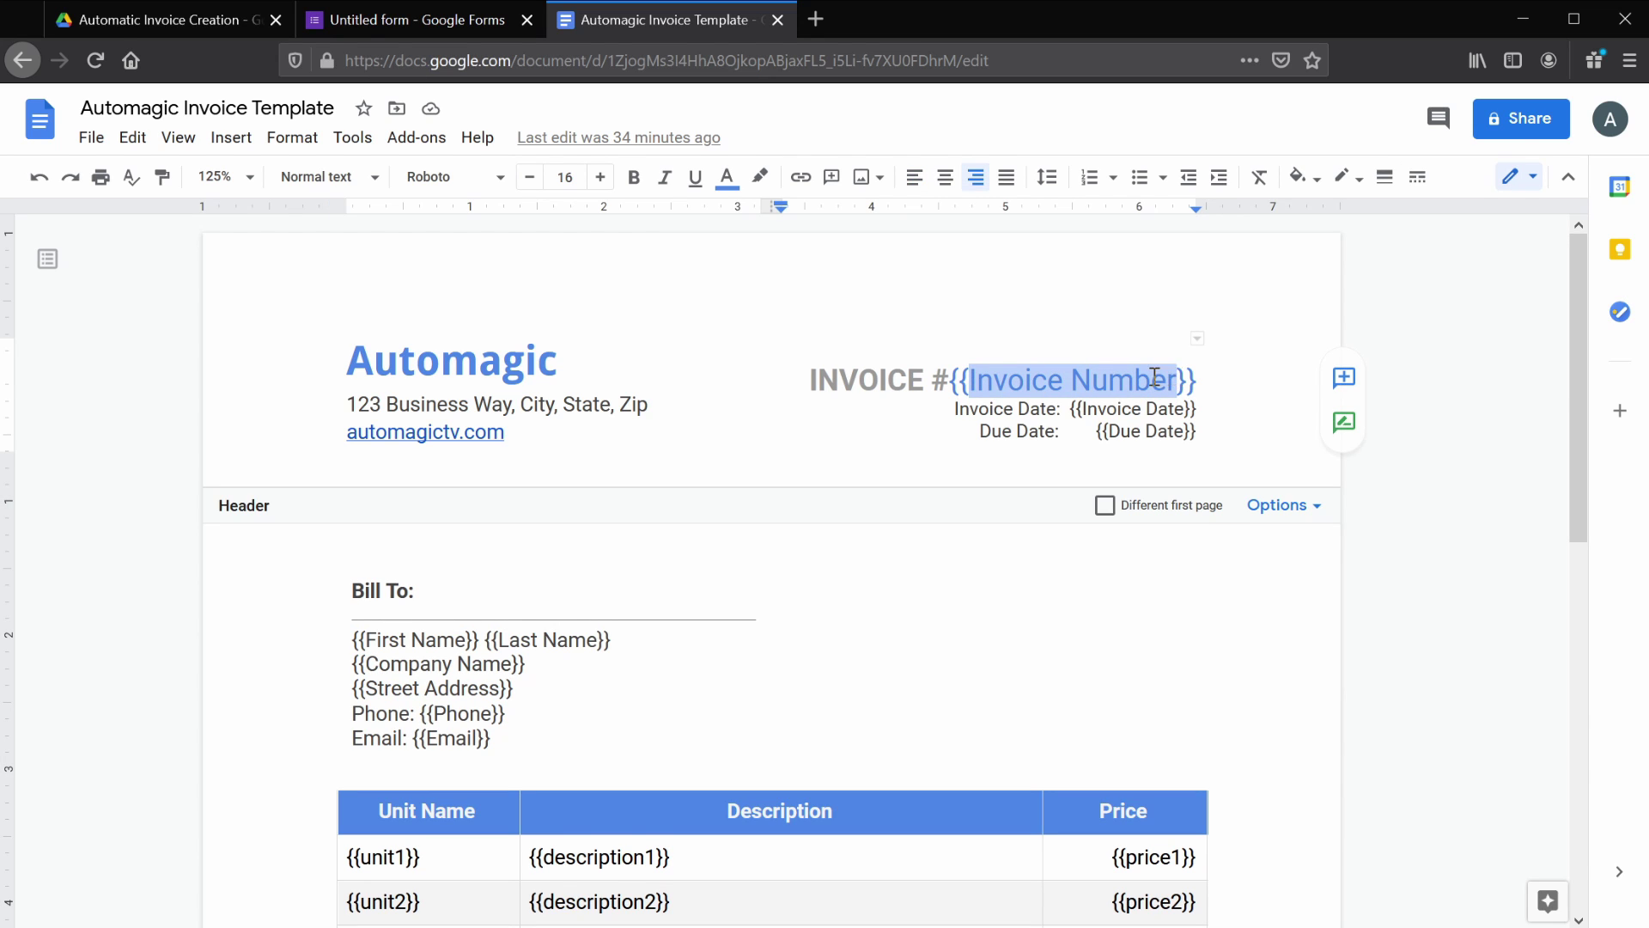
right_click(1155, 380)
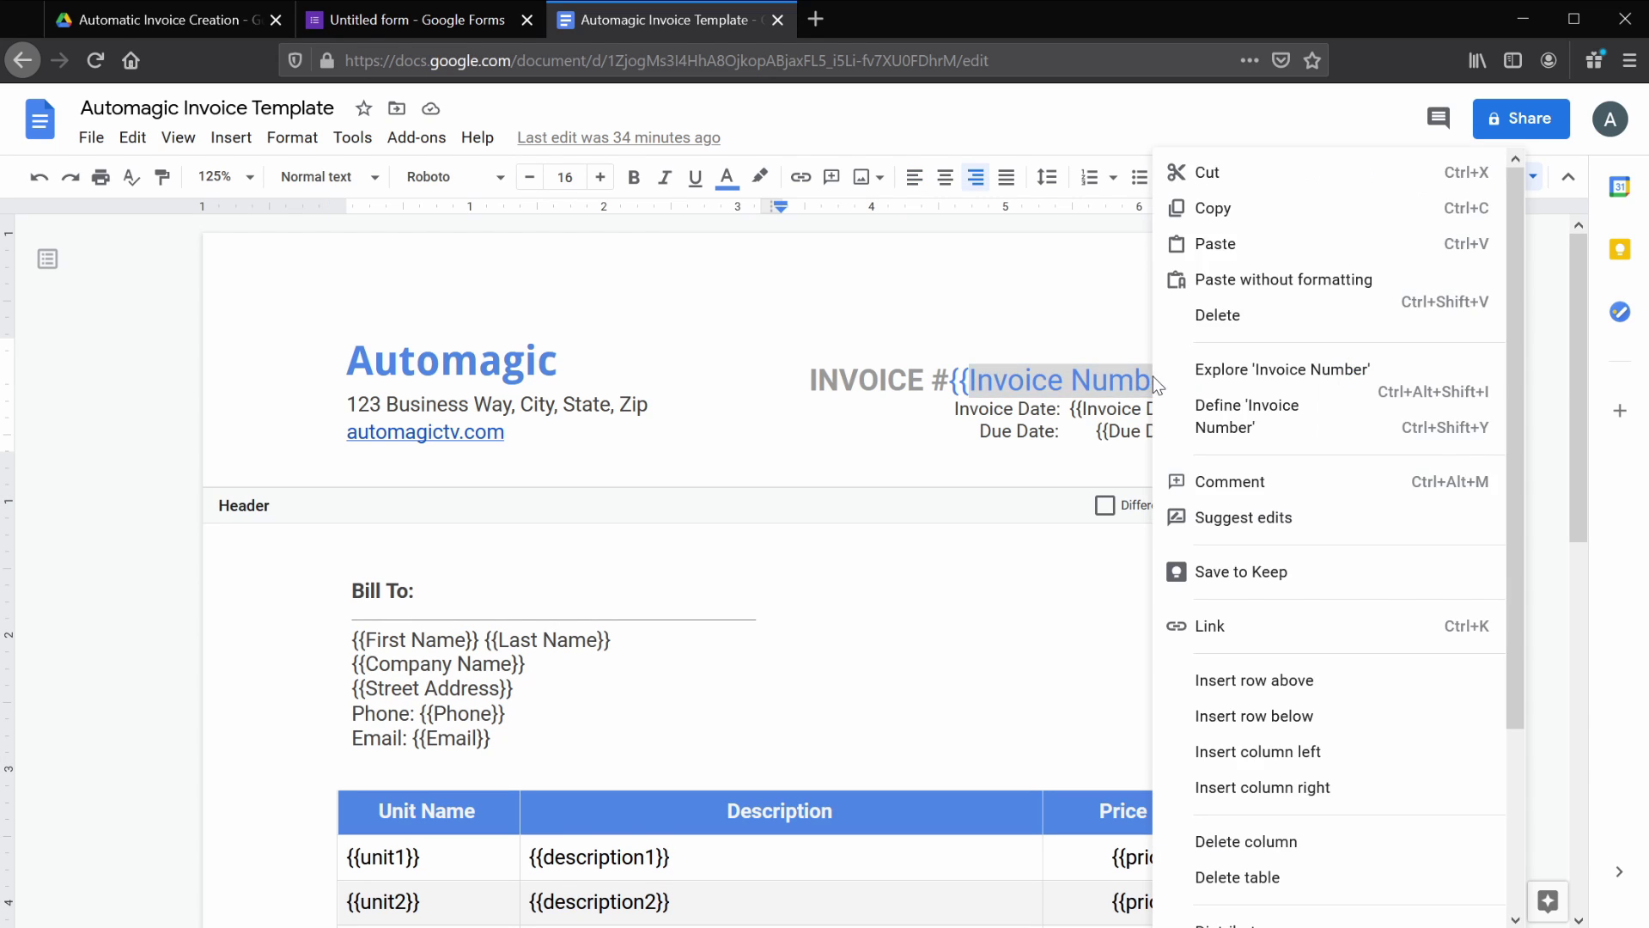
left_click(1215, 208)
- Paste 'Invoice Number' as the form's first question title
key("ctrl+shift+Tab")
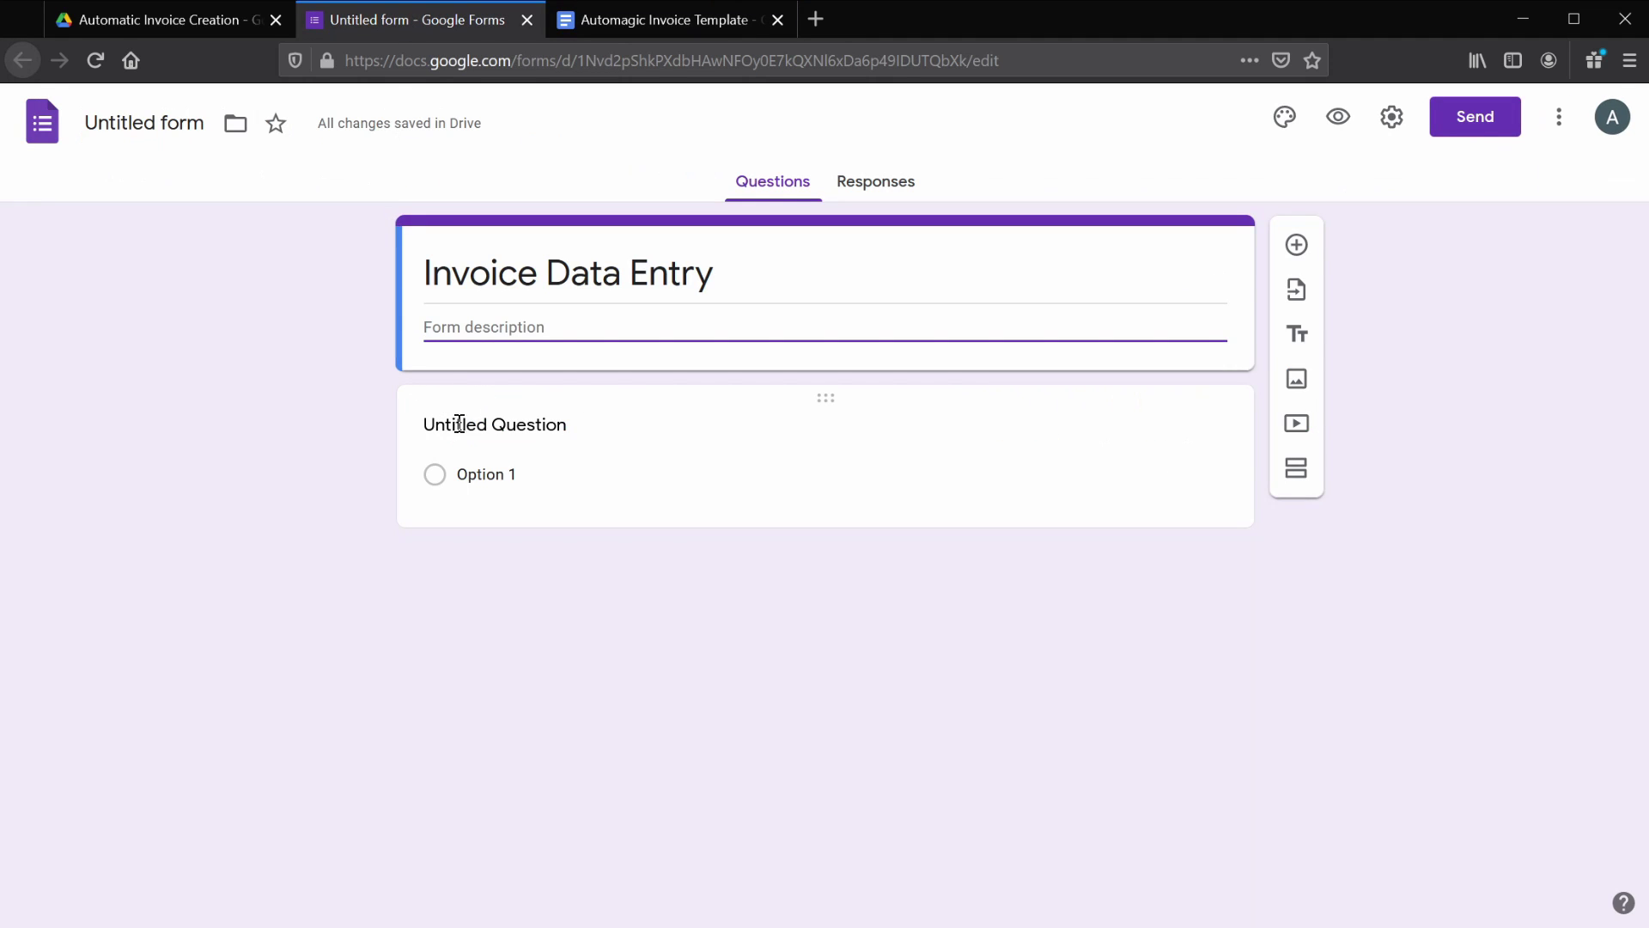
left_click(469, 427)
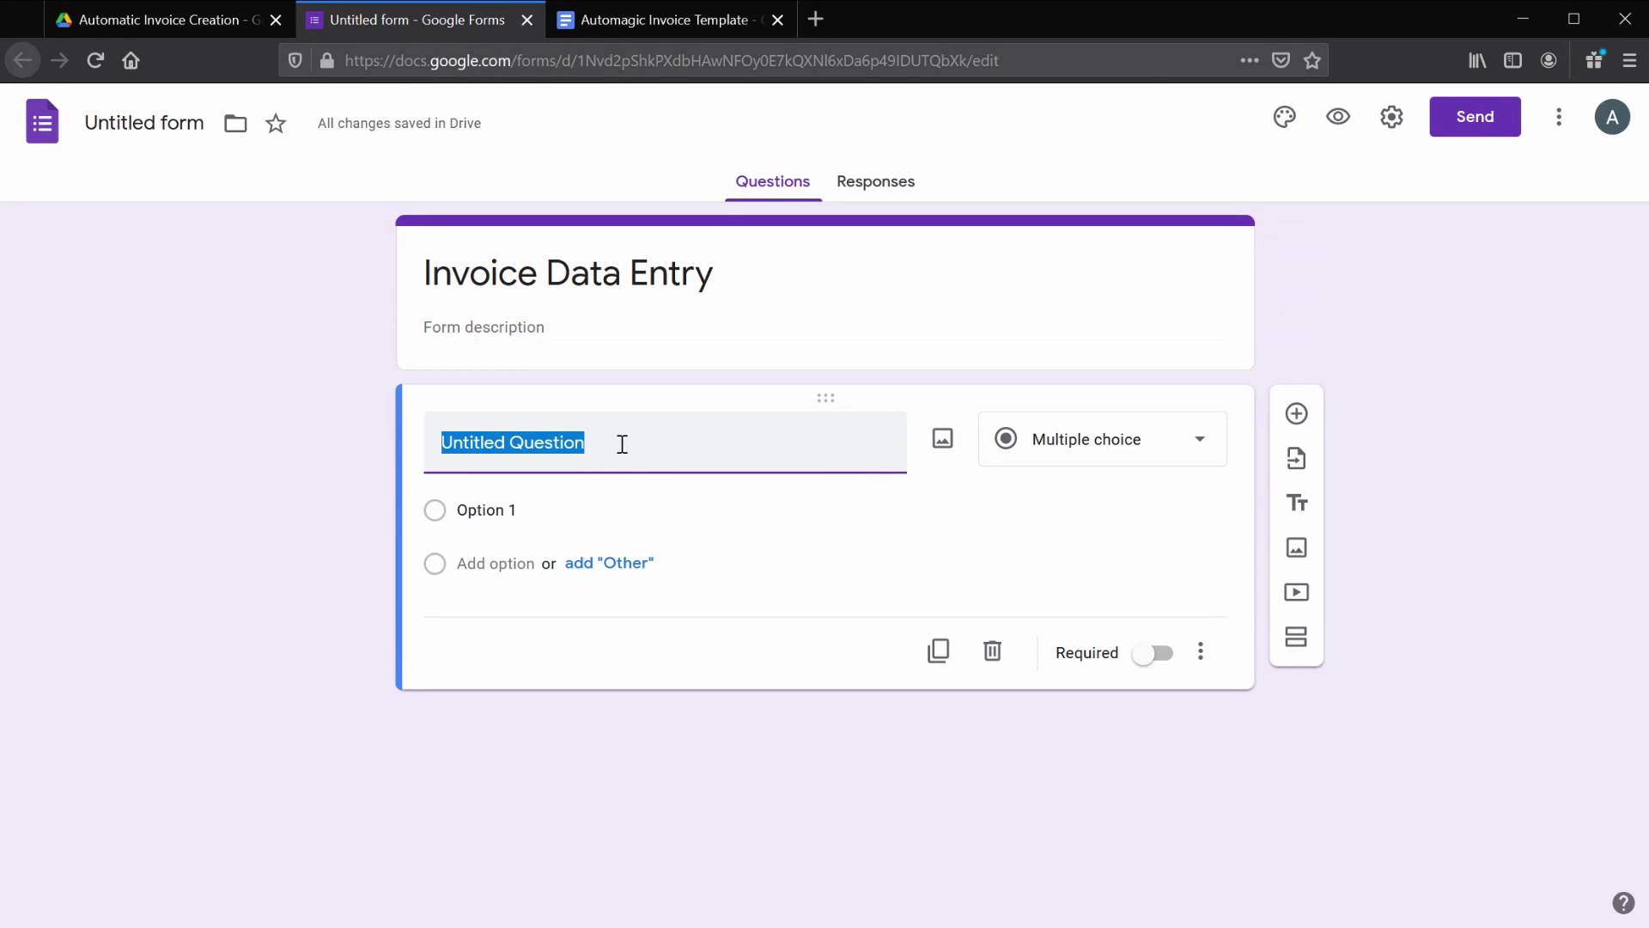
key("ctrl+v")
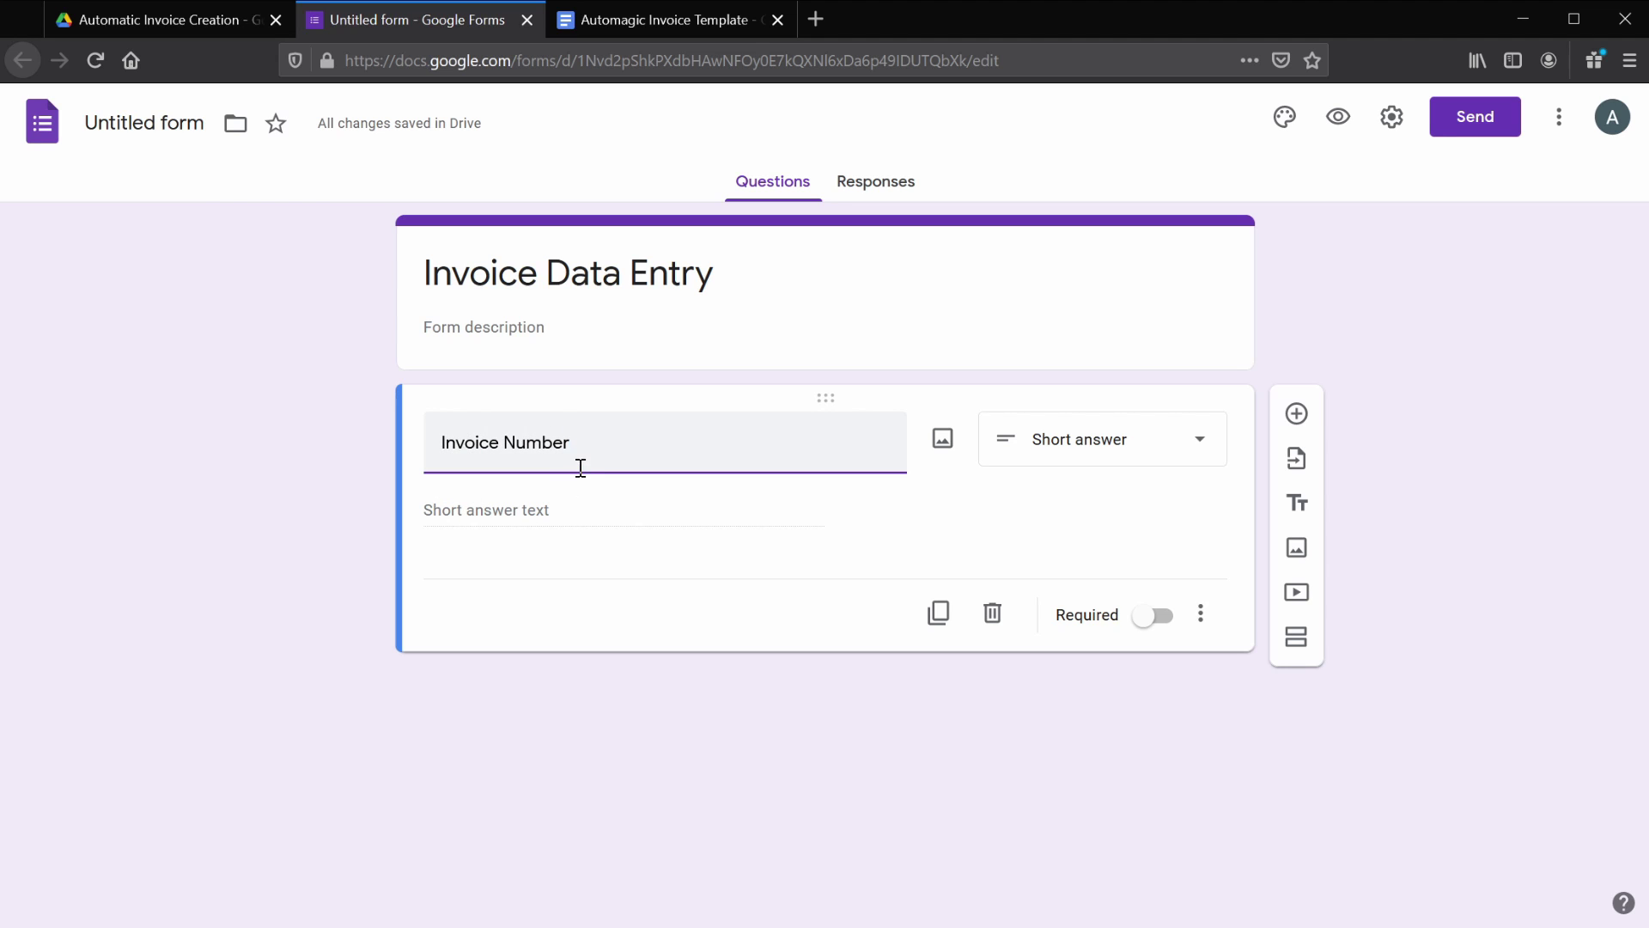
left_click(456, 508)
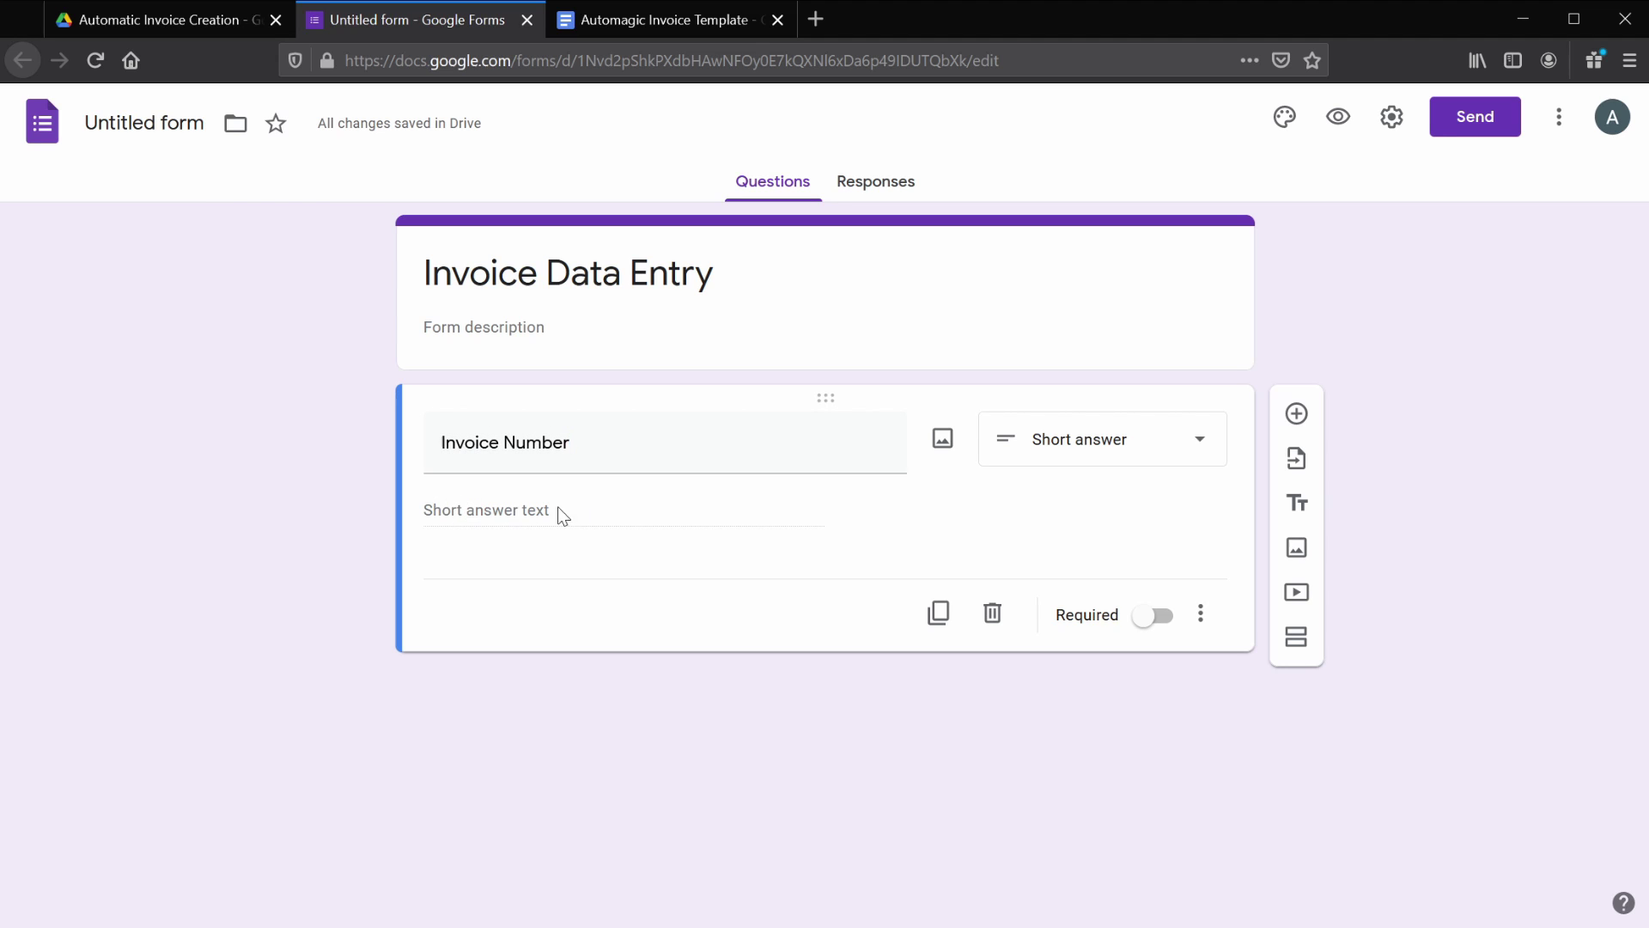
- Validate Invoice Number as Is number with error 'Please enter a number.' and make it required
left_click(1201, 614)
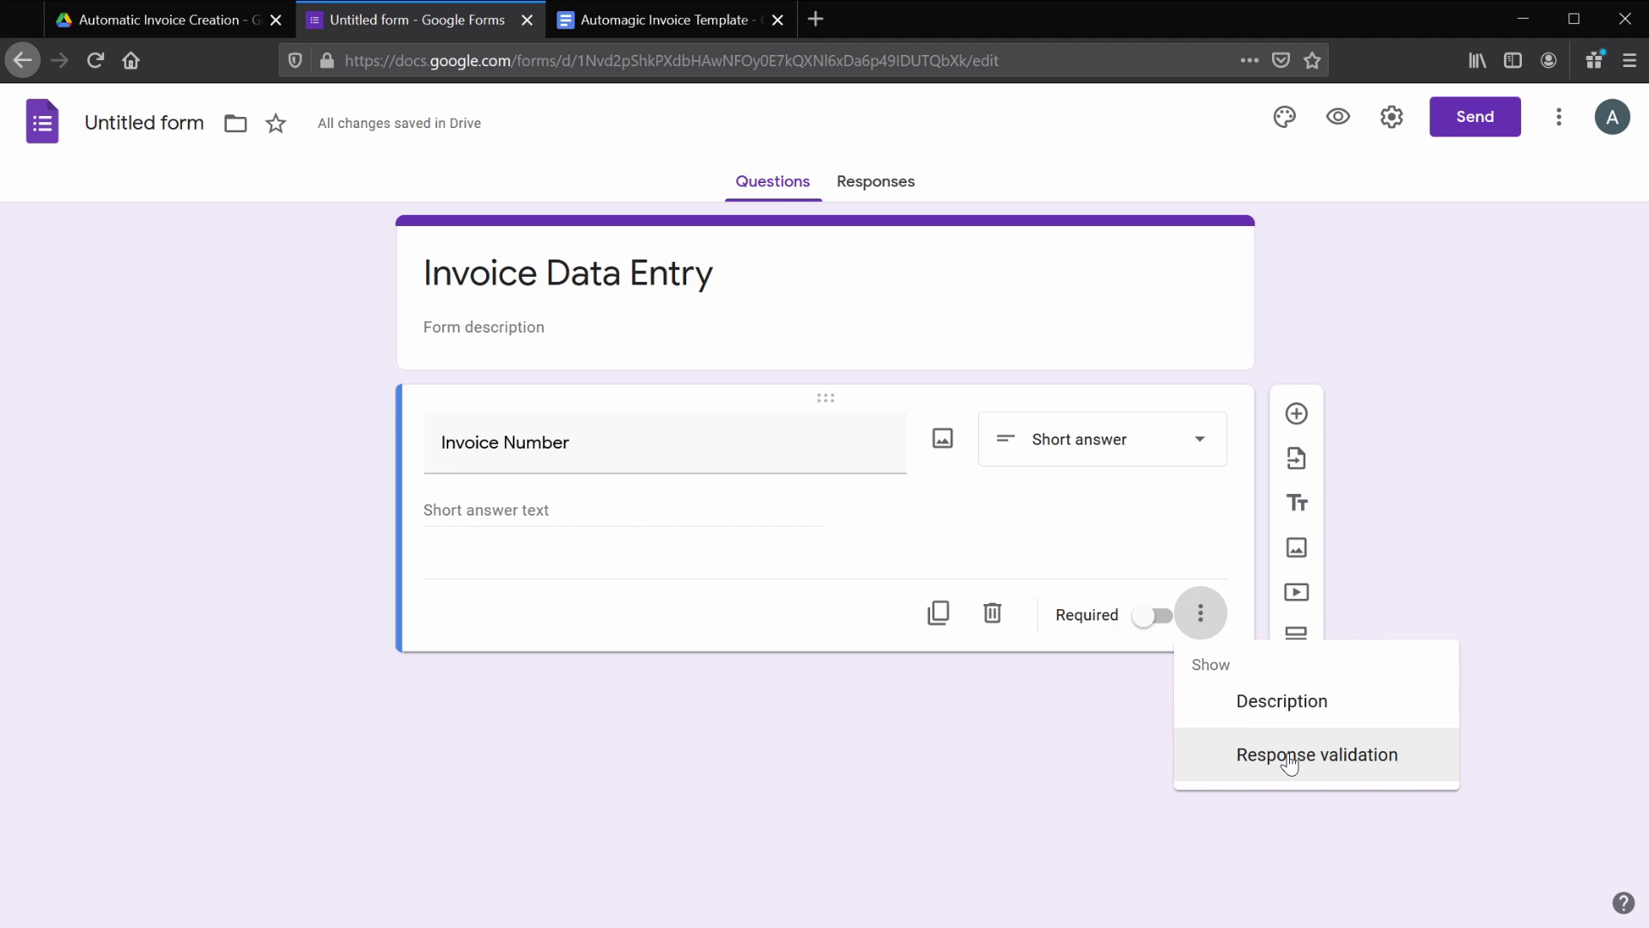
left_click(1289, 756)
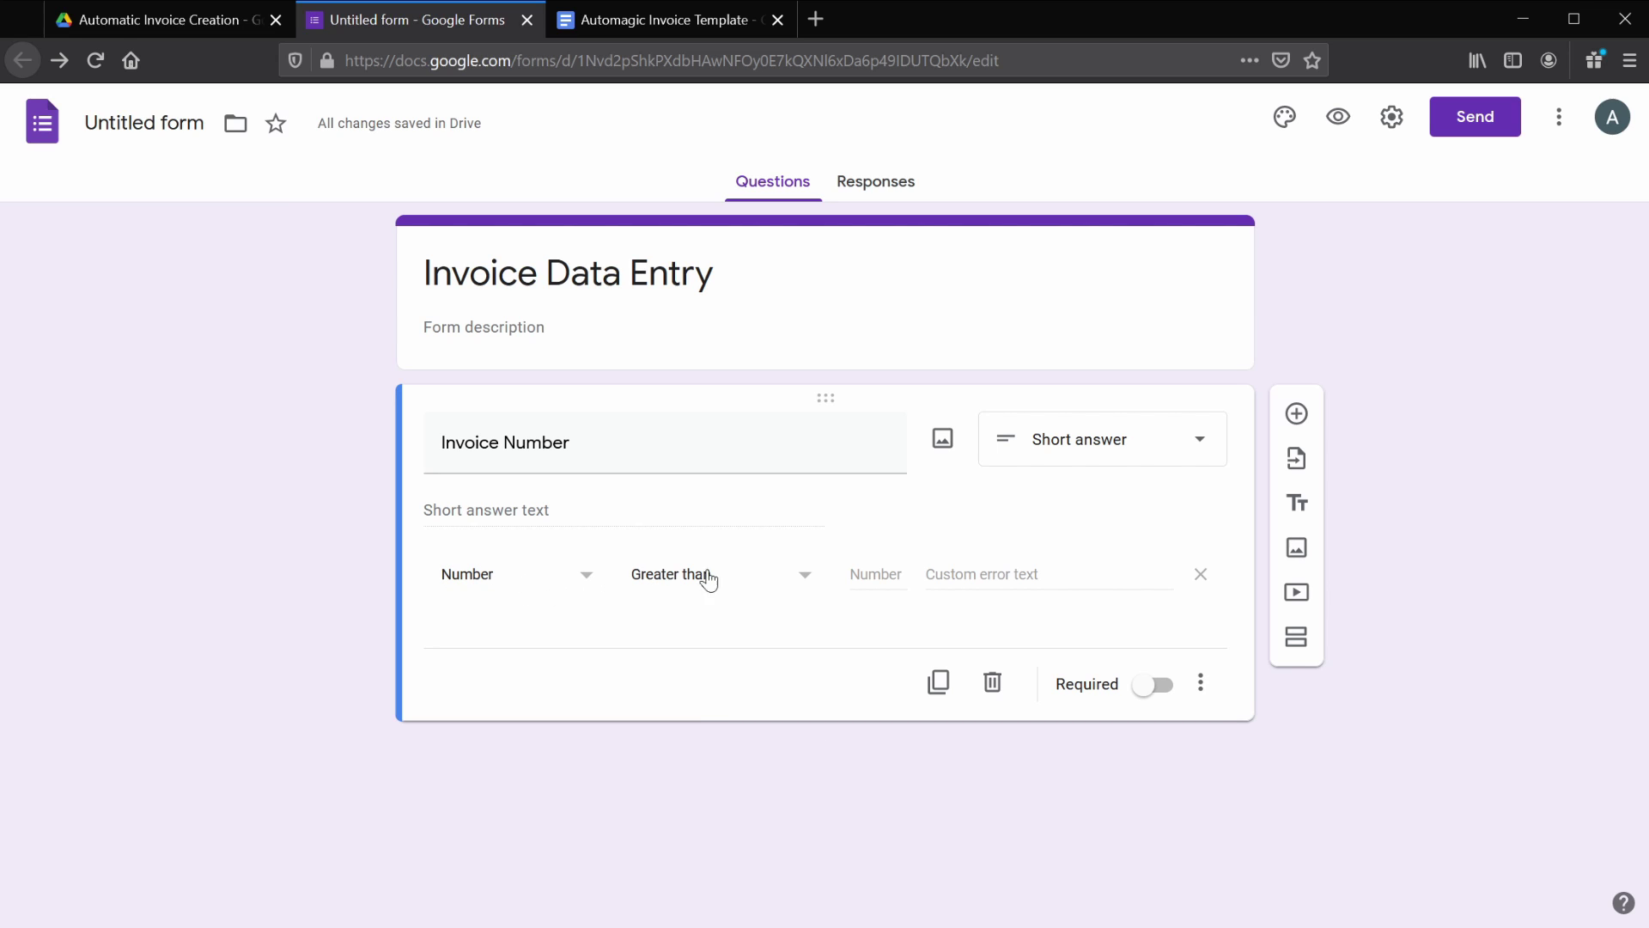
left_click(805, 583)
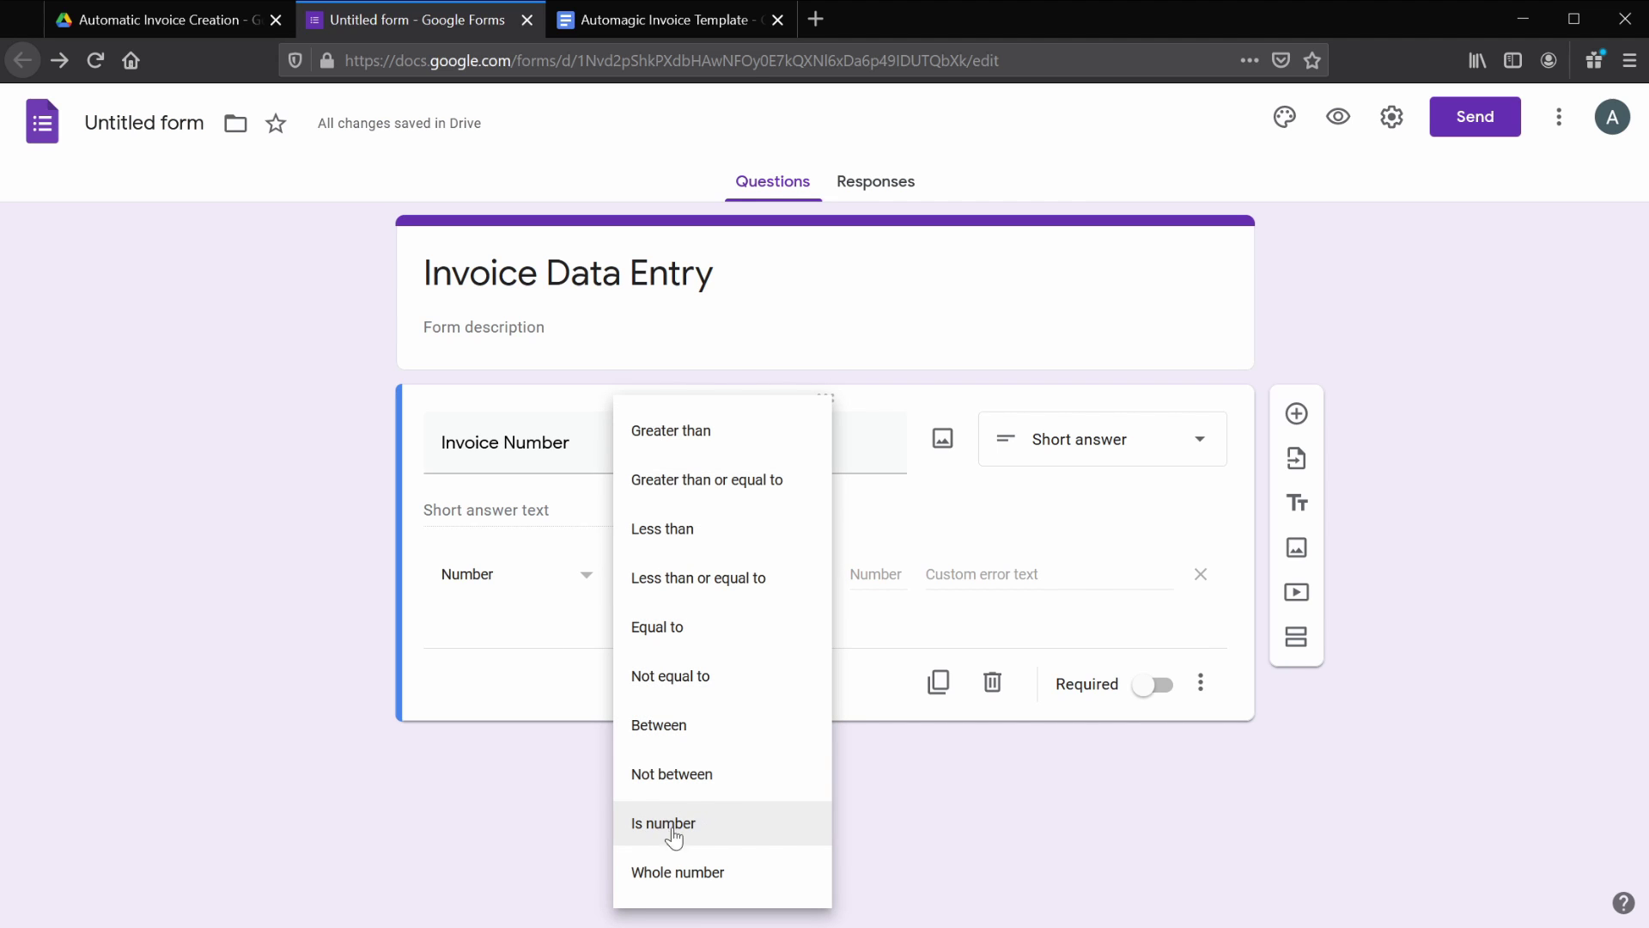
left_click(704, 823)
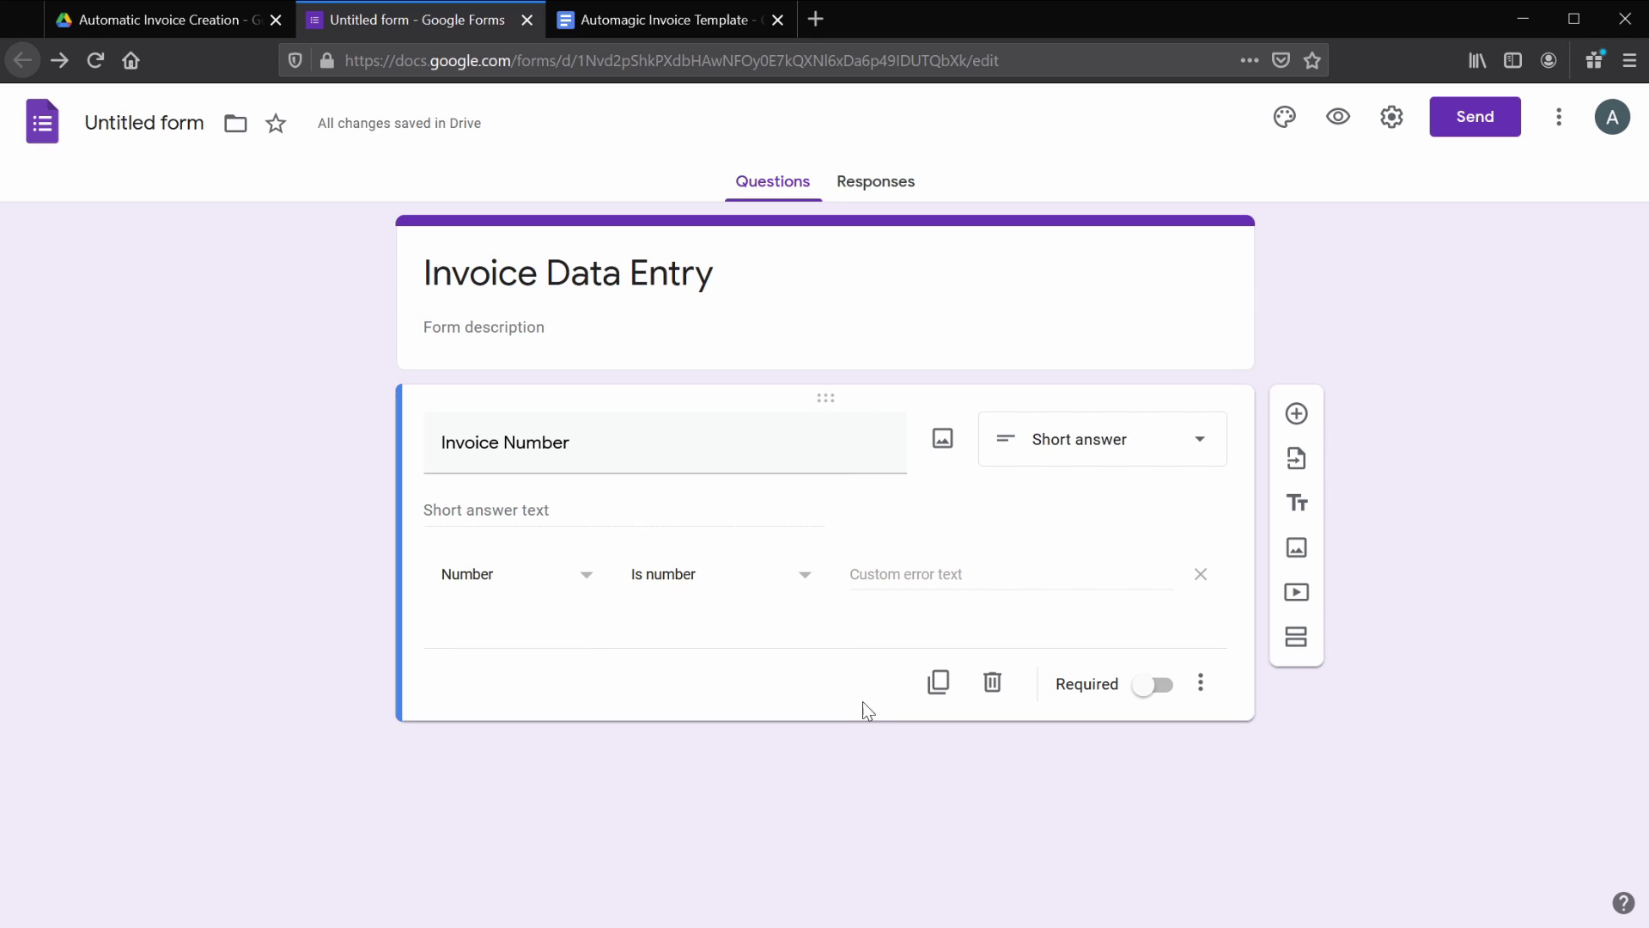
left_click(889, 572)
type("Please enter a number")
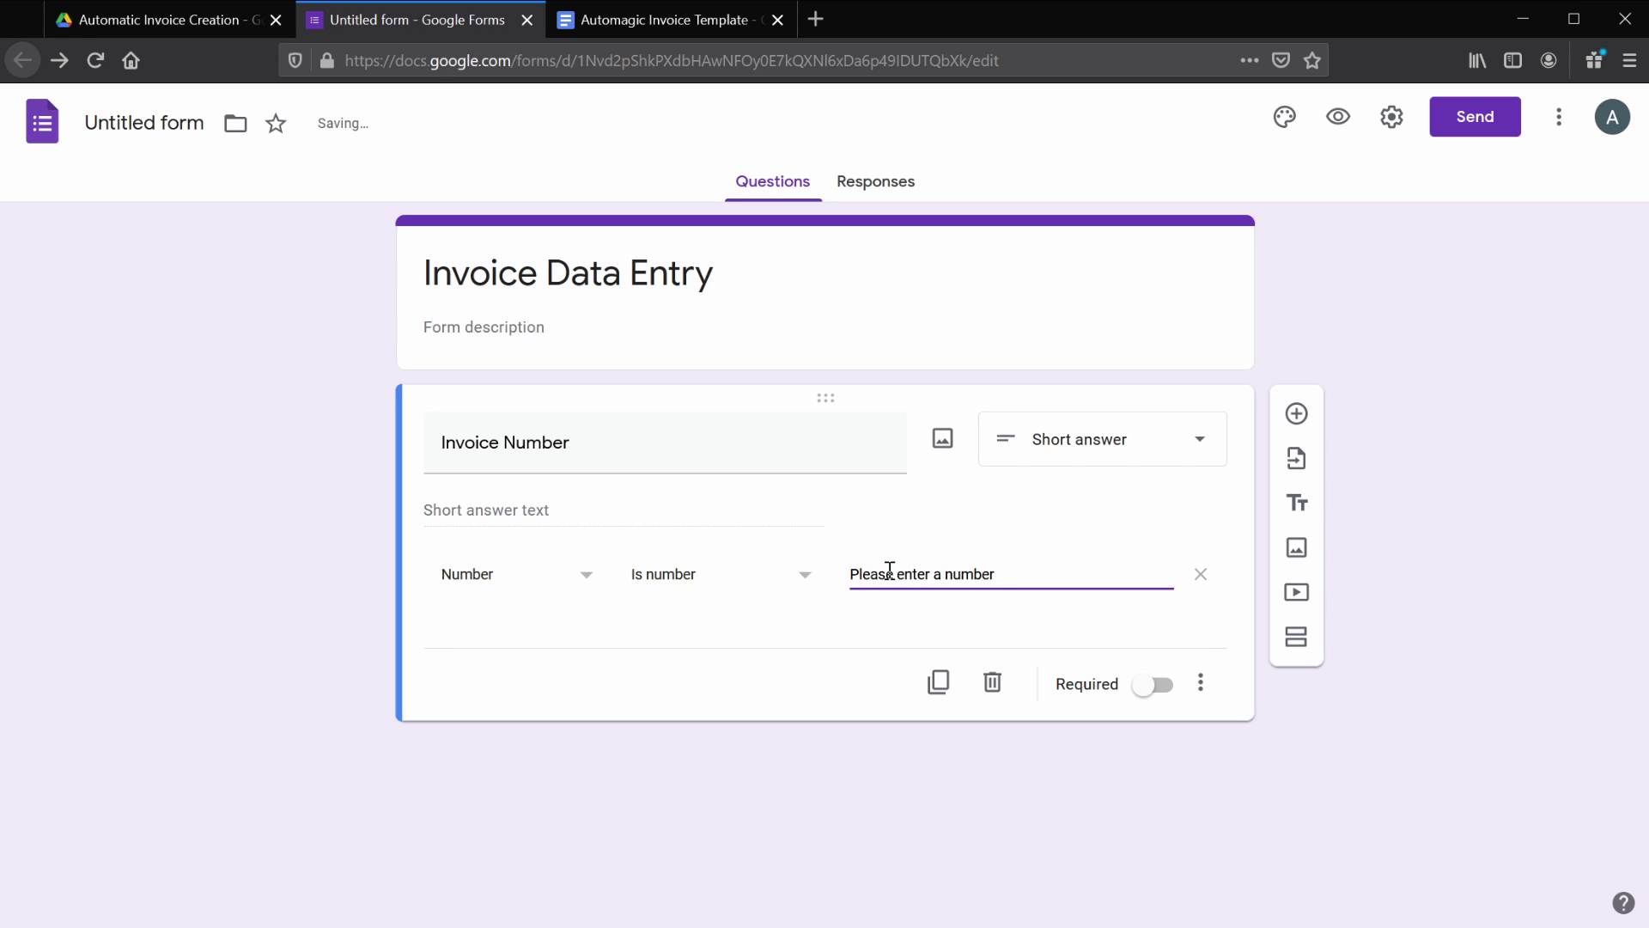
type(".")
left_click(1140, 692)
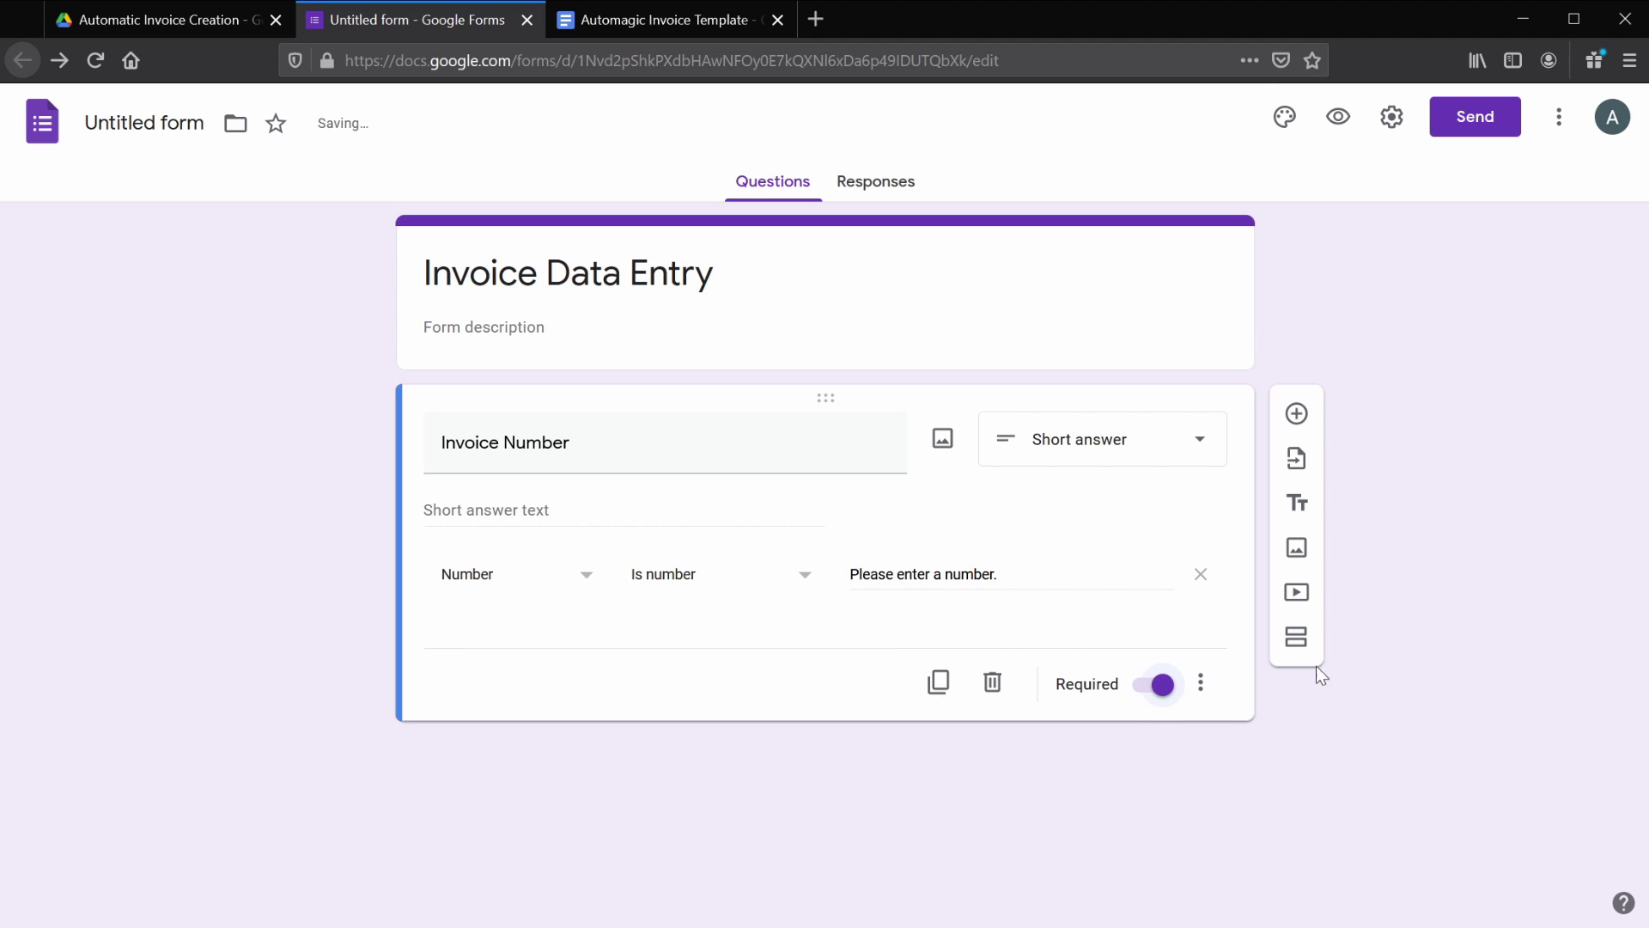
- Add a required Invoice Date question of type Date
left_click(1298, 414)
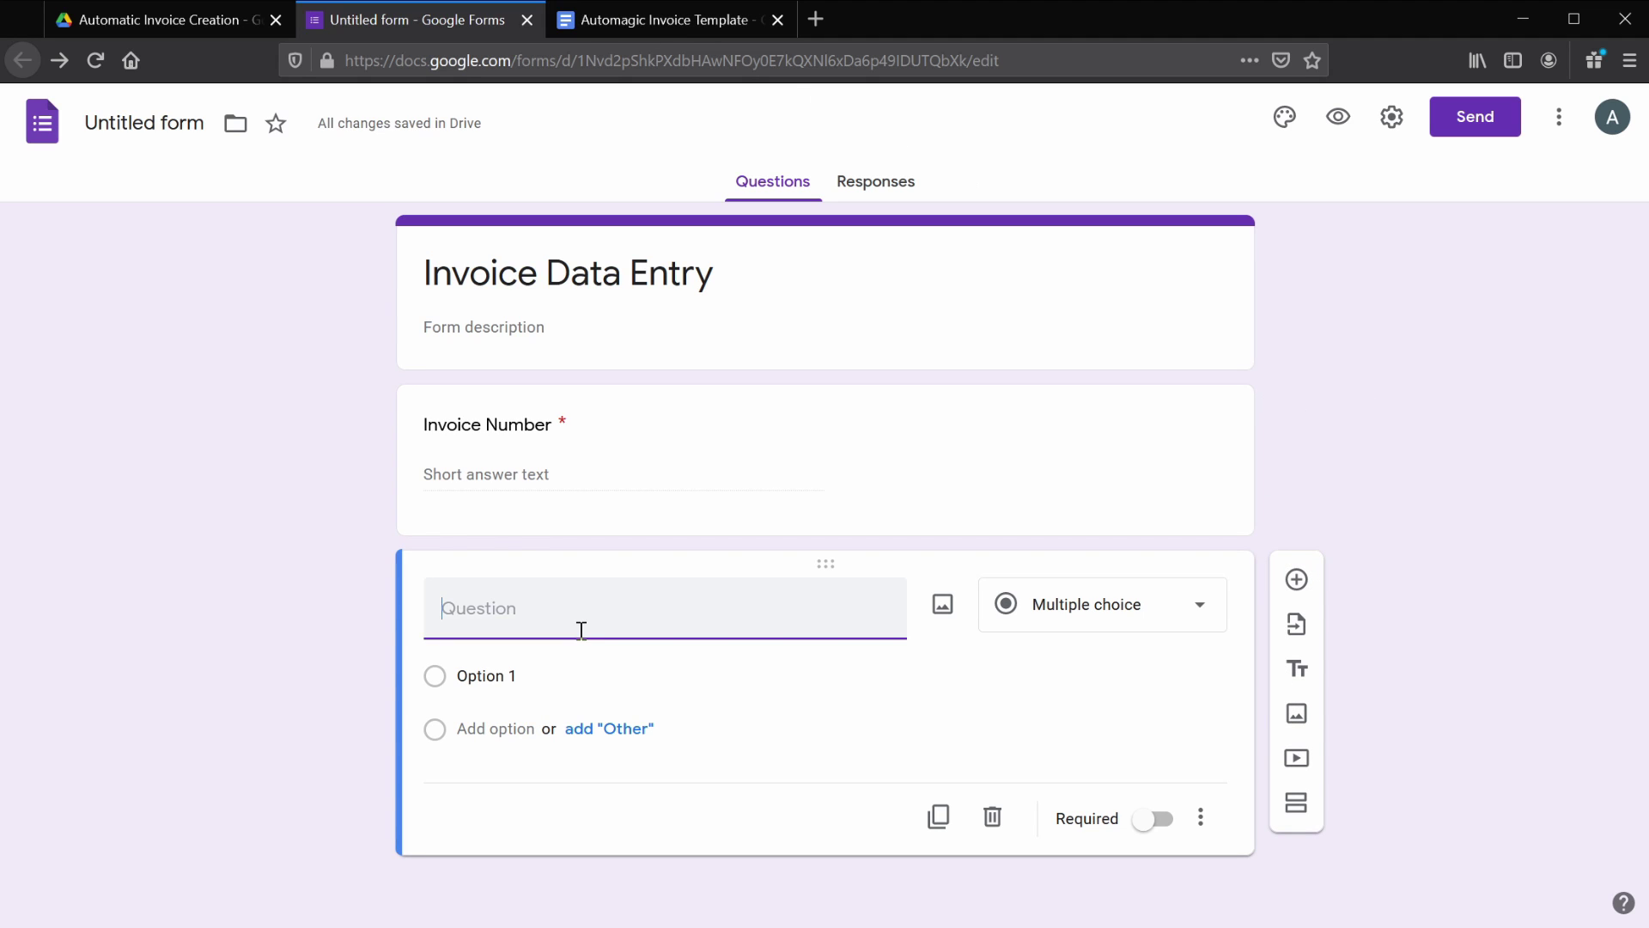
type("Invoice Date")
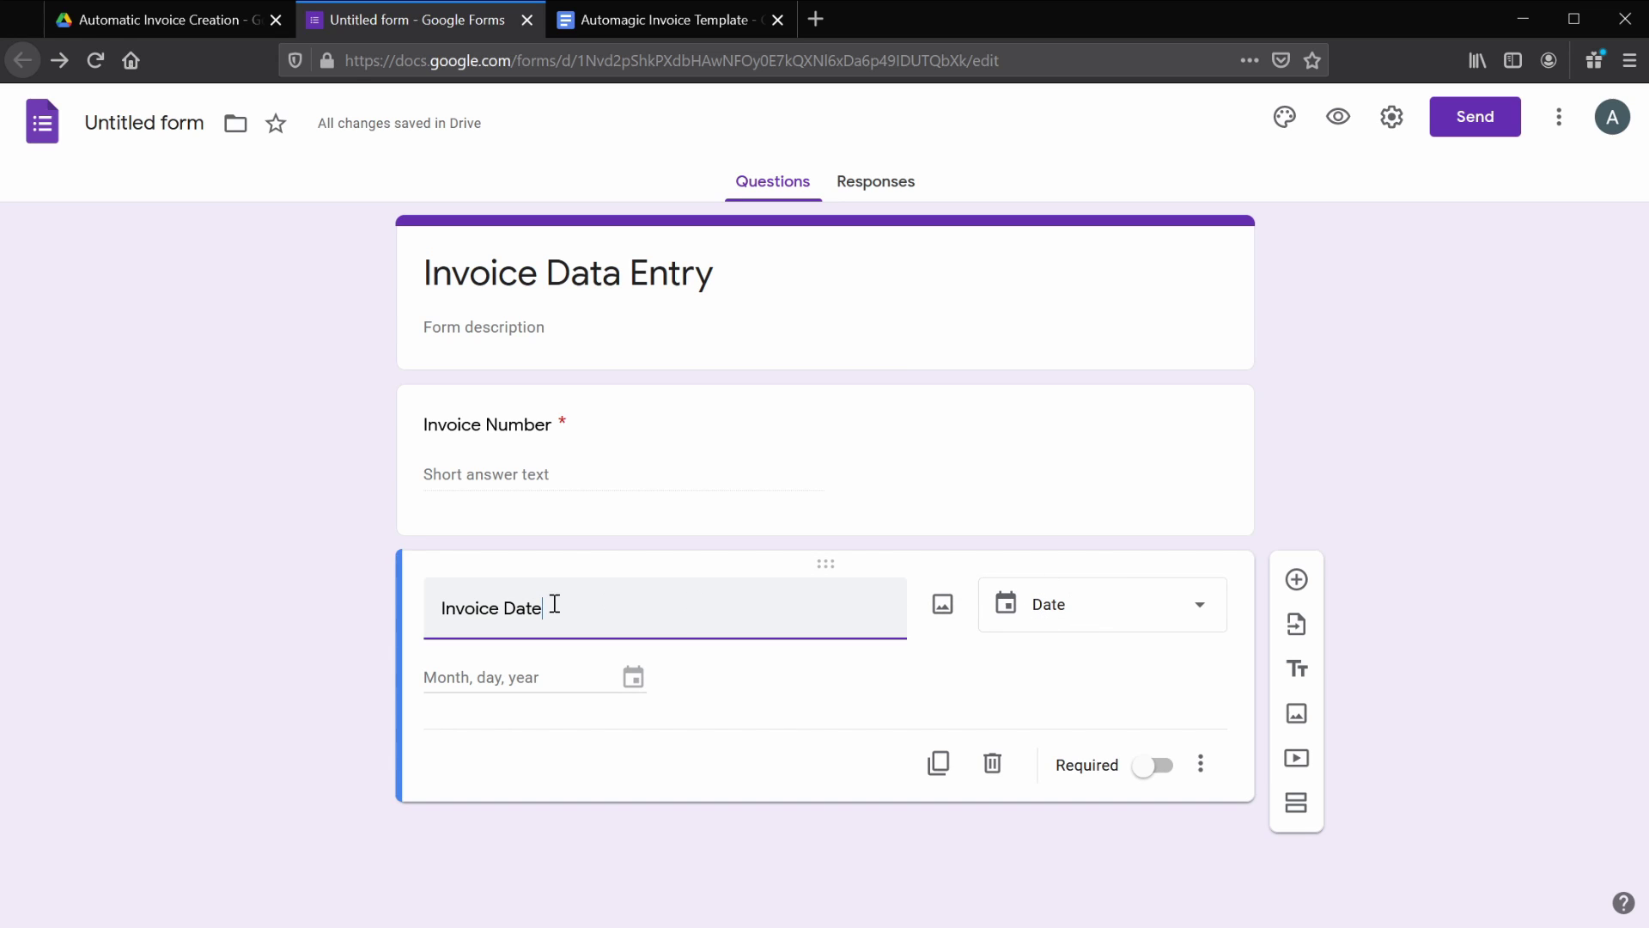
left_click(1192, 607)
left_click(1049, 704)
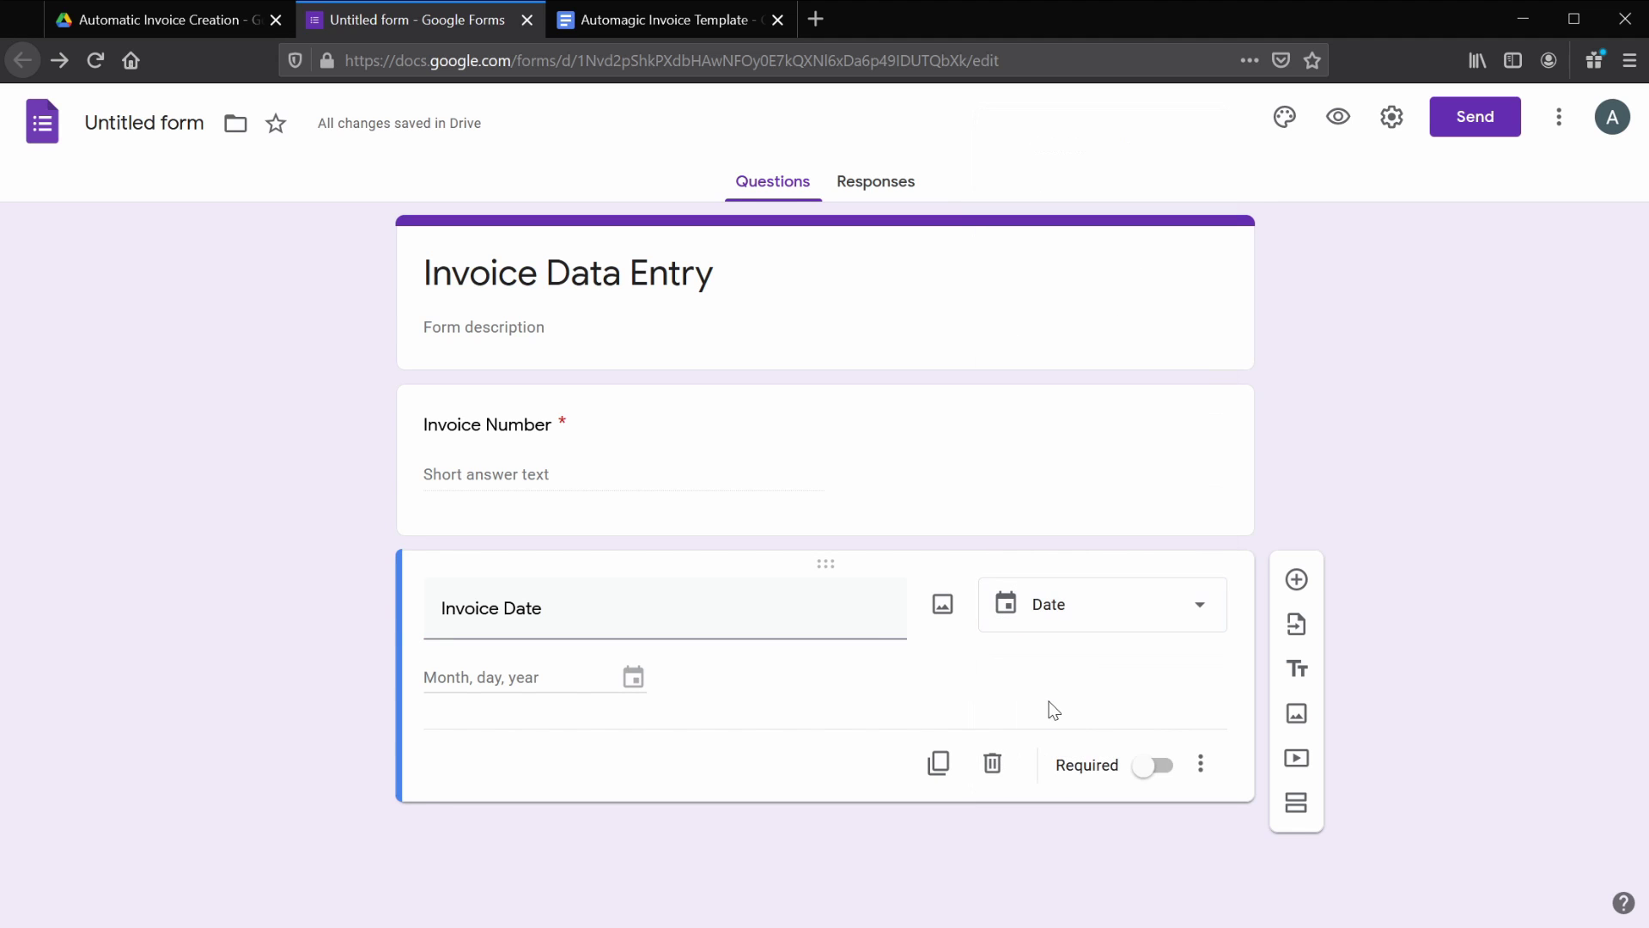
left_click(1146, 771)
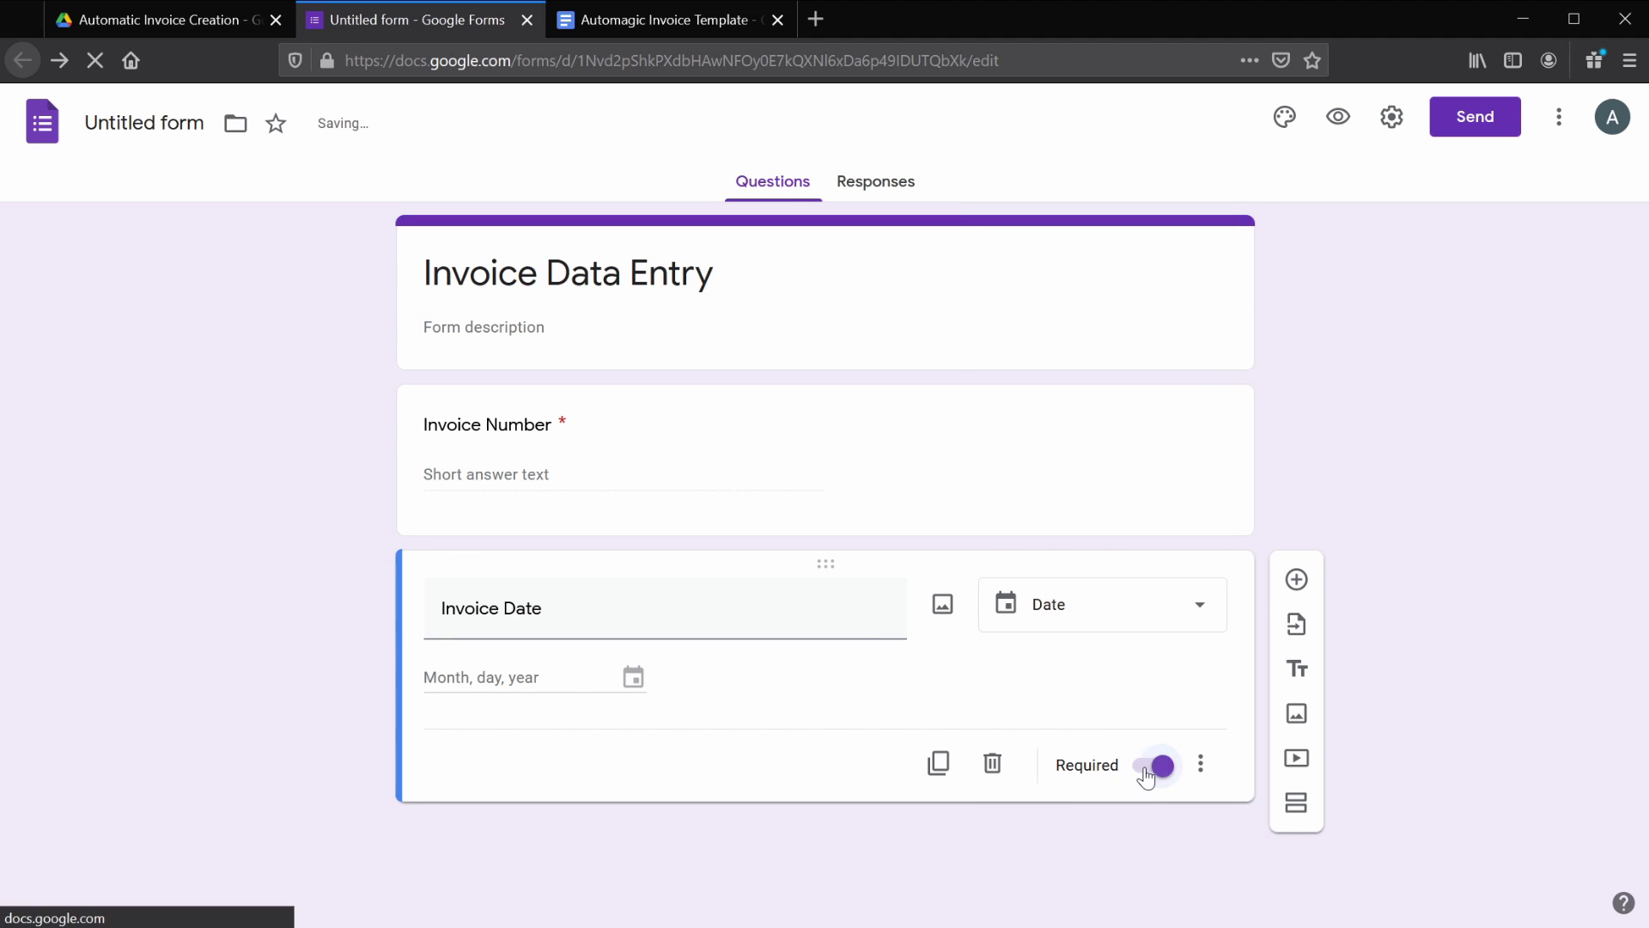
- Add a required Due Date question below Invoice Date
left_click(1297, 579)
type("Due Date")
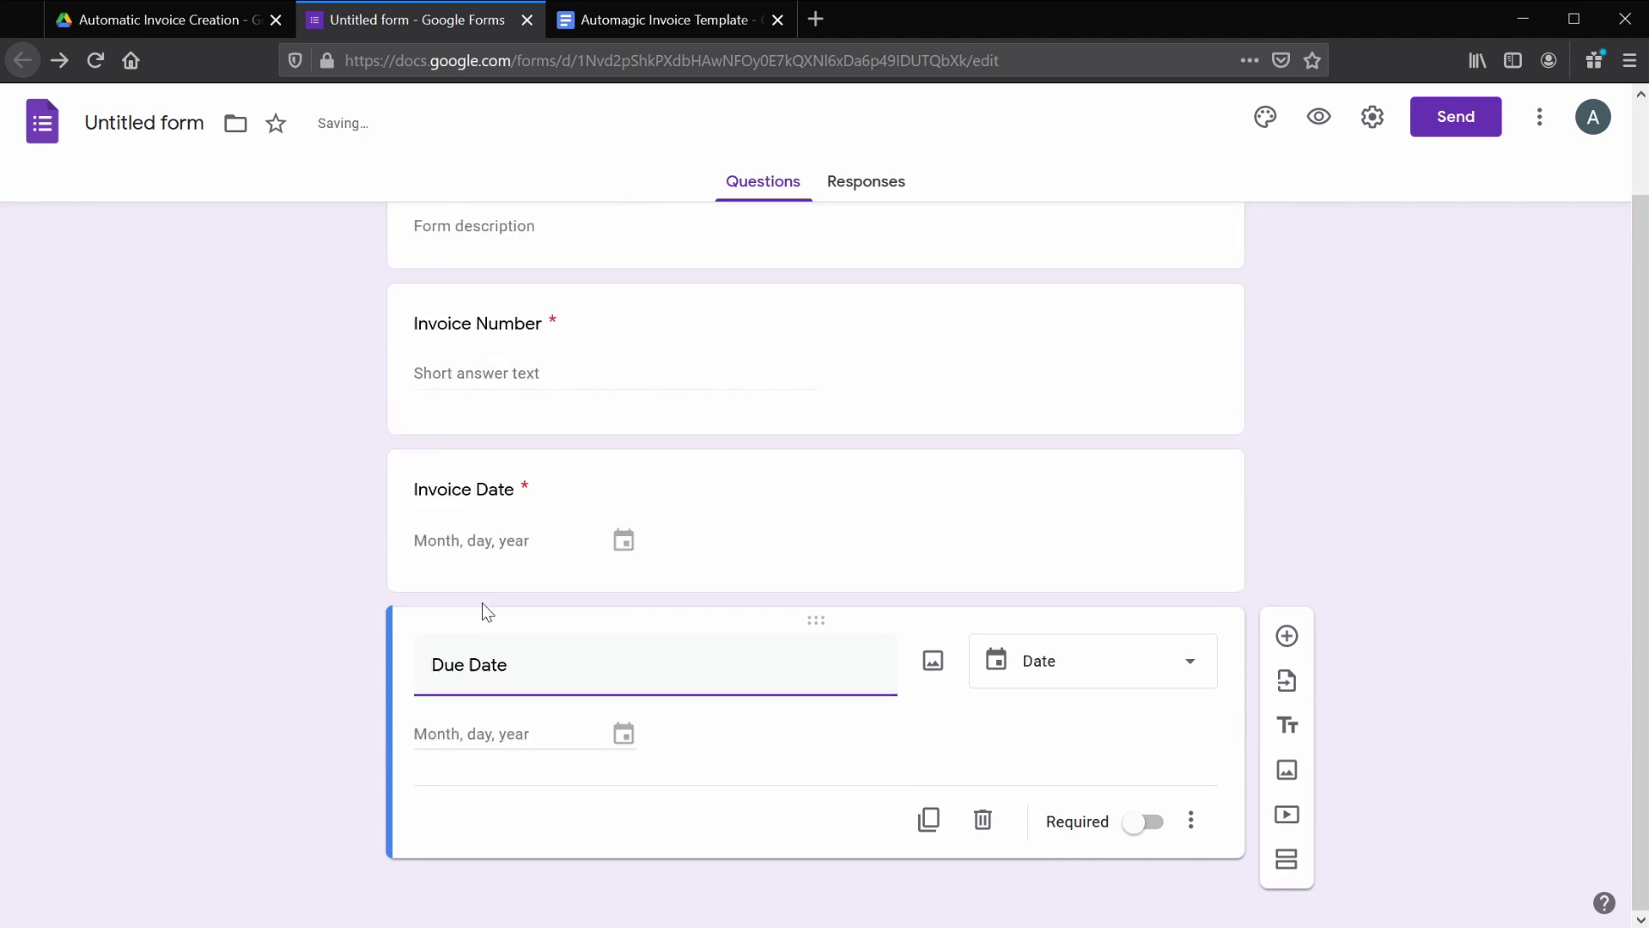
left_click(1134, 825)
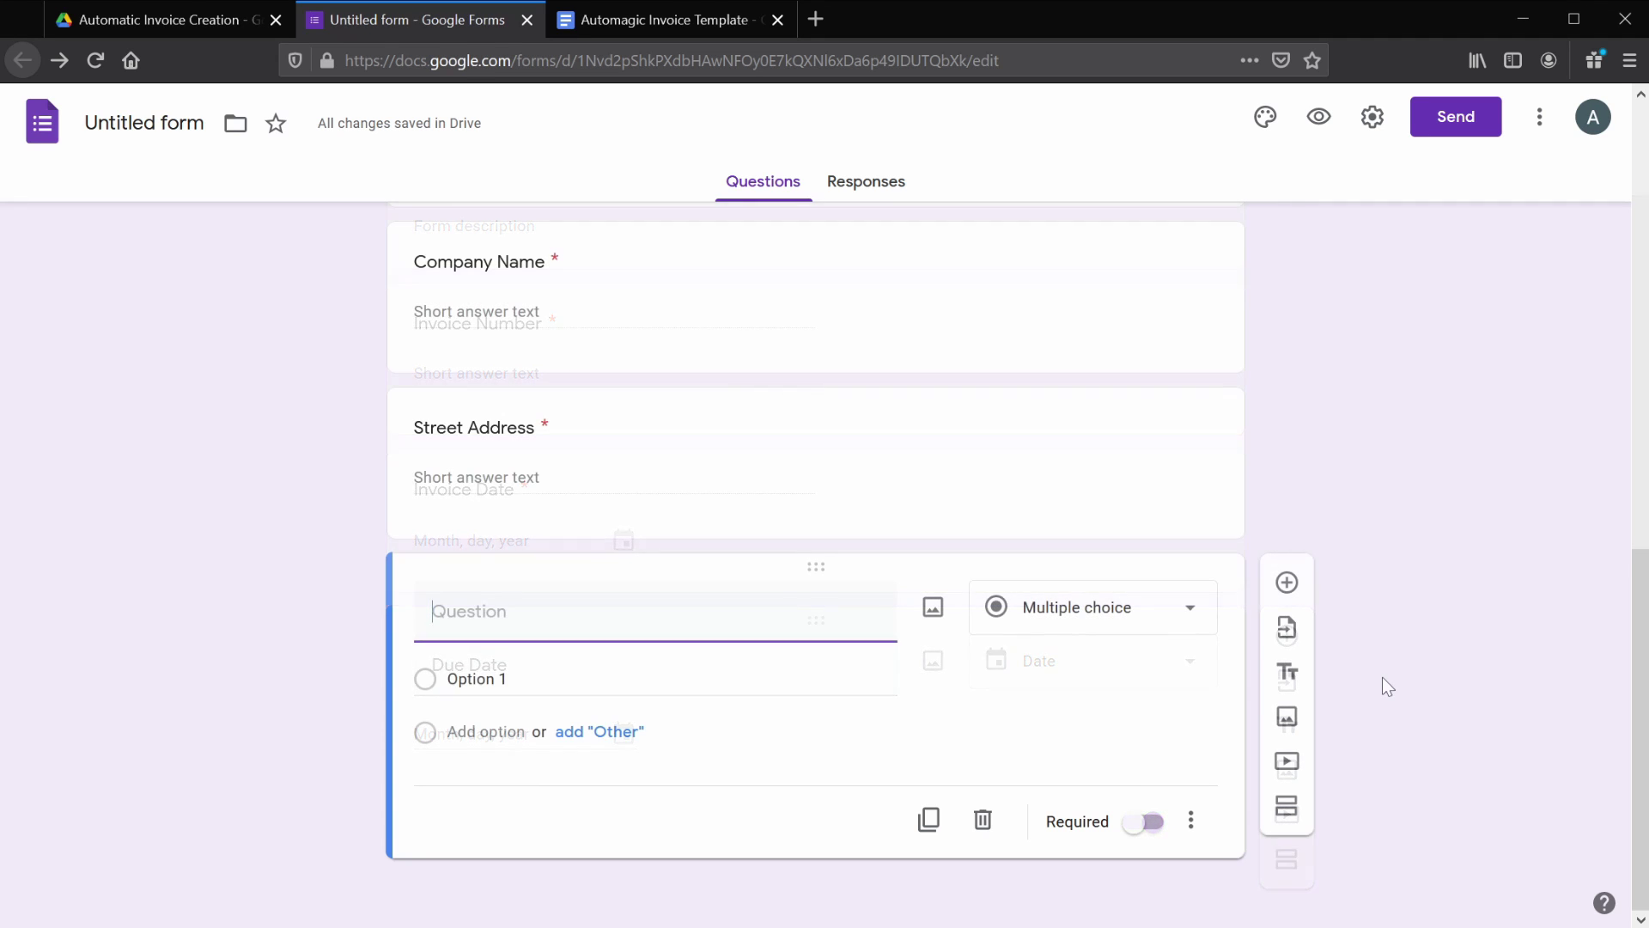
- Add a Phone question with Regular expression > Matches response validation
type("Phone")
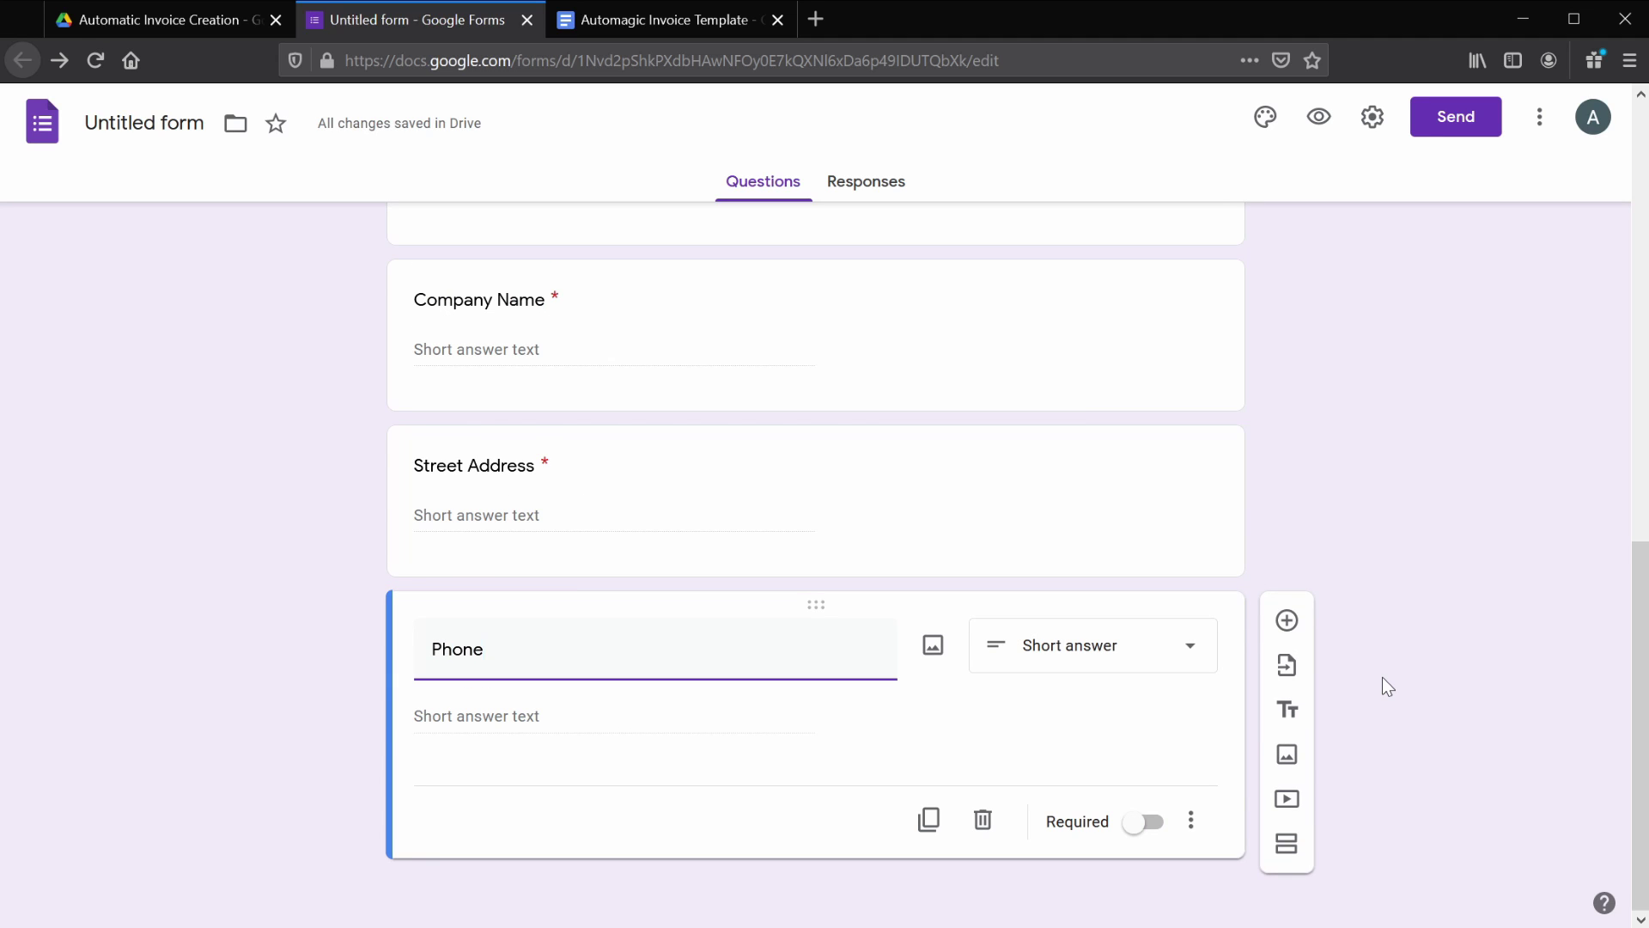
left_click(1193, 824)
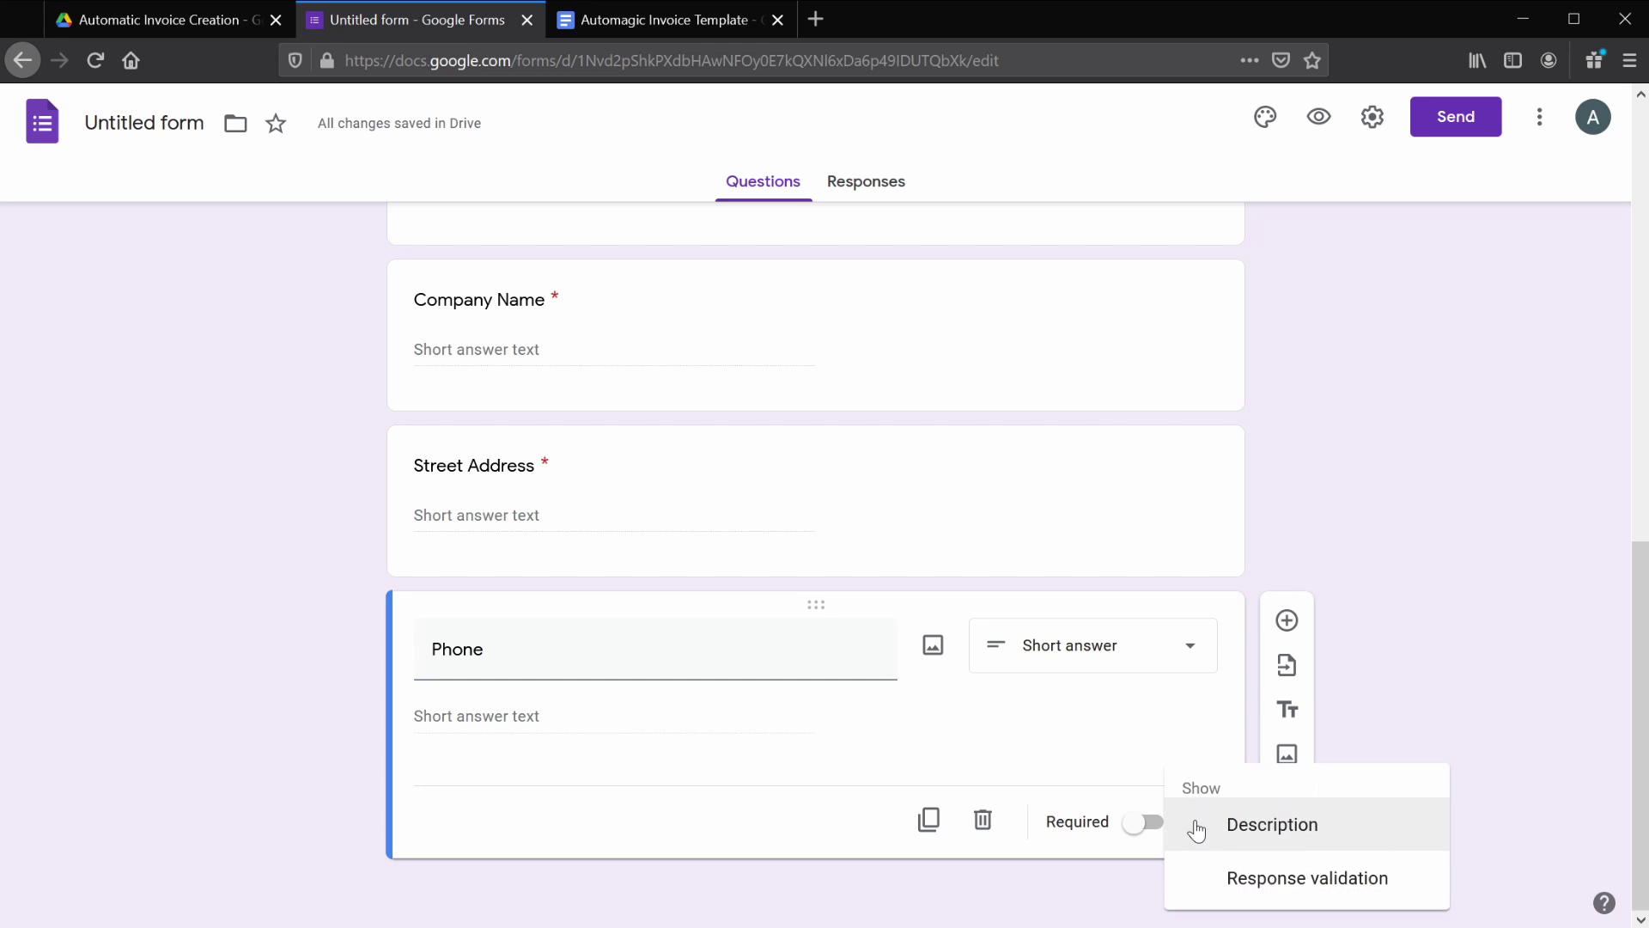
left_click(1235, 878)
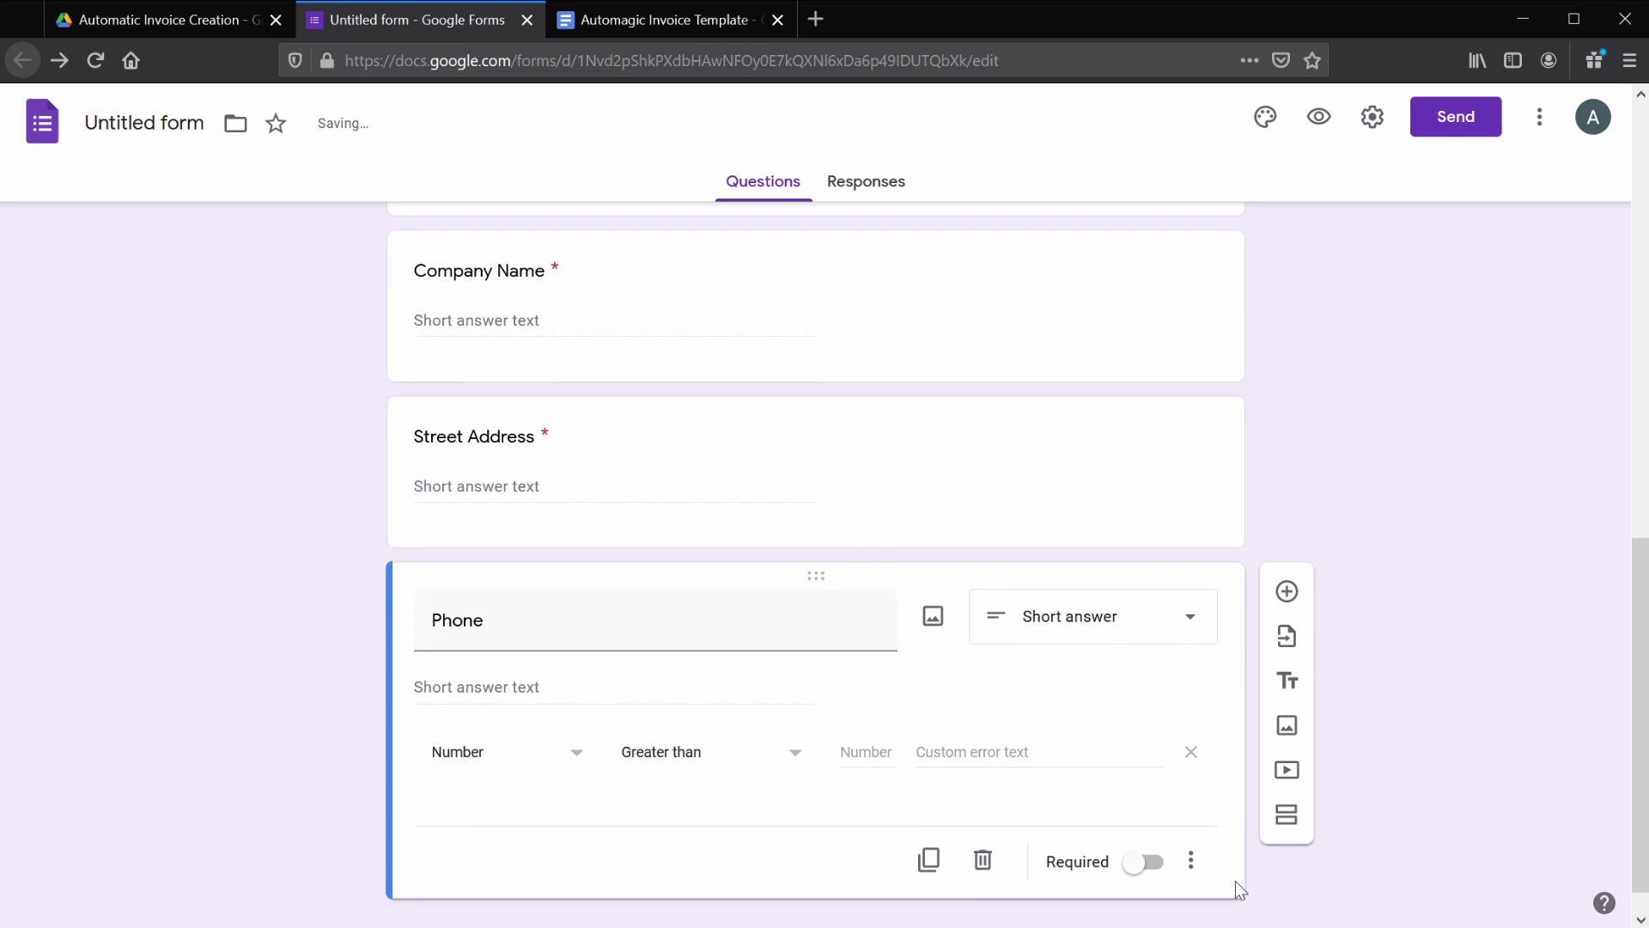
left_click(574, 726)
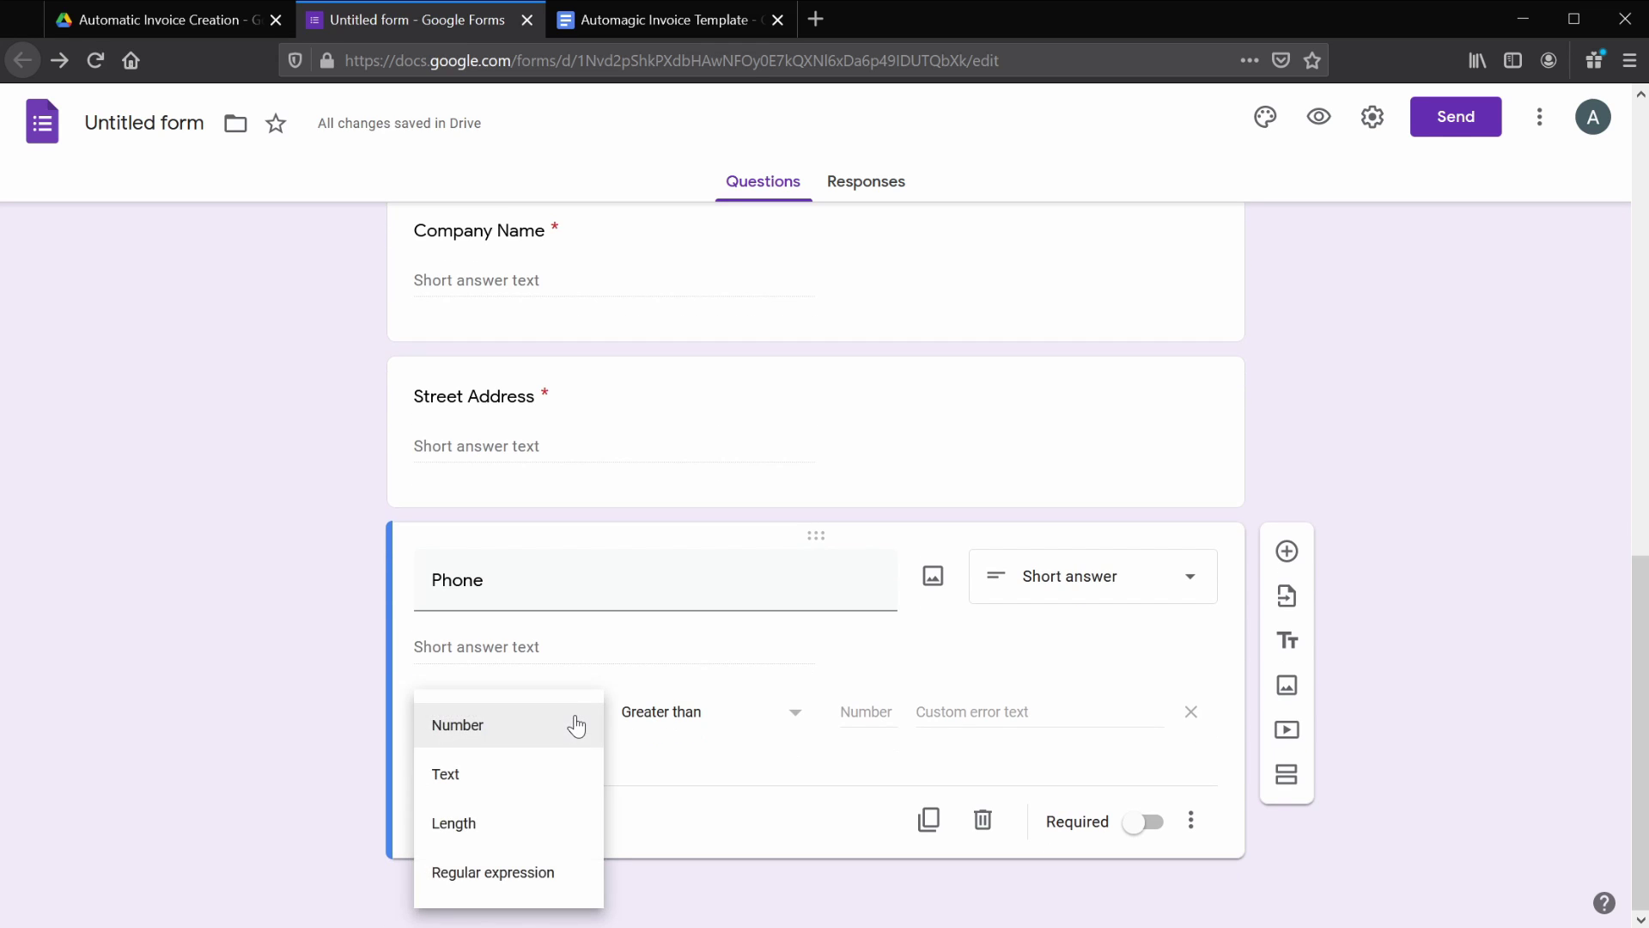
left_click(542, 873)
left_click(734, 721)
left_click(706, 832)
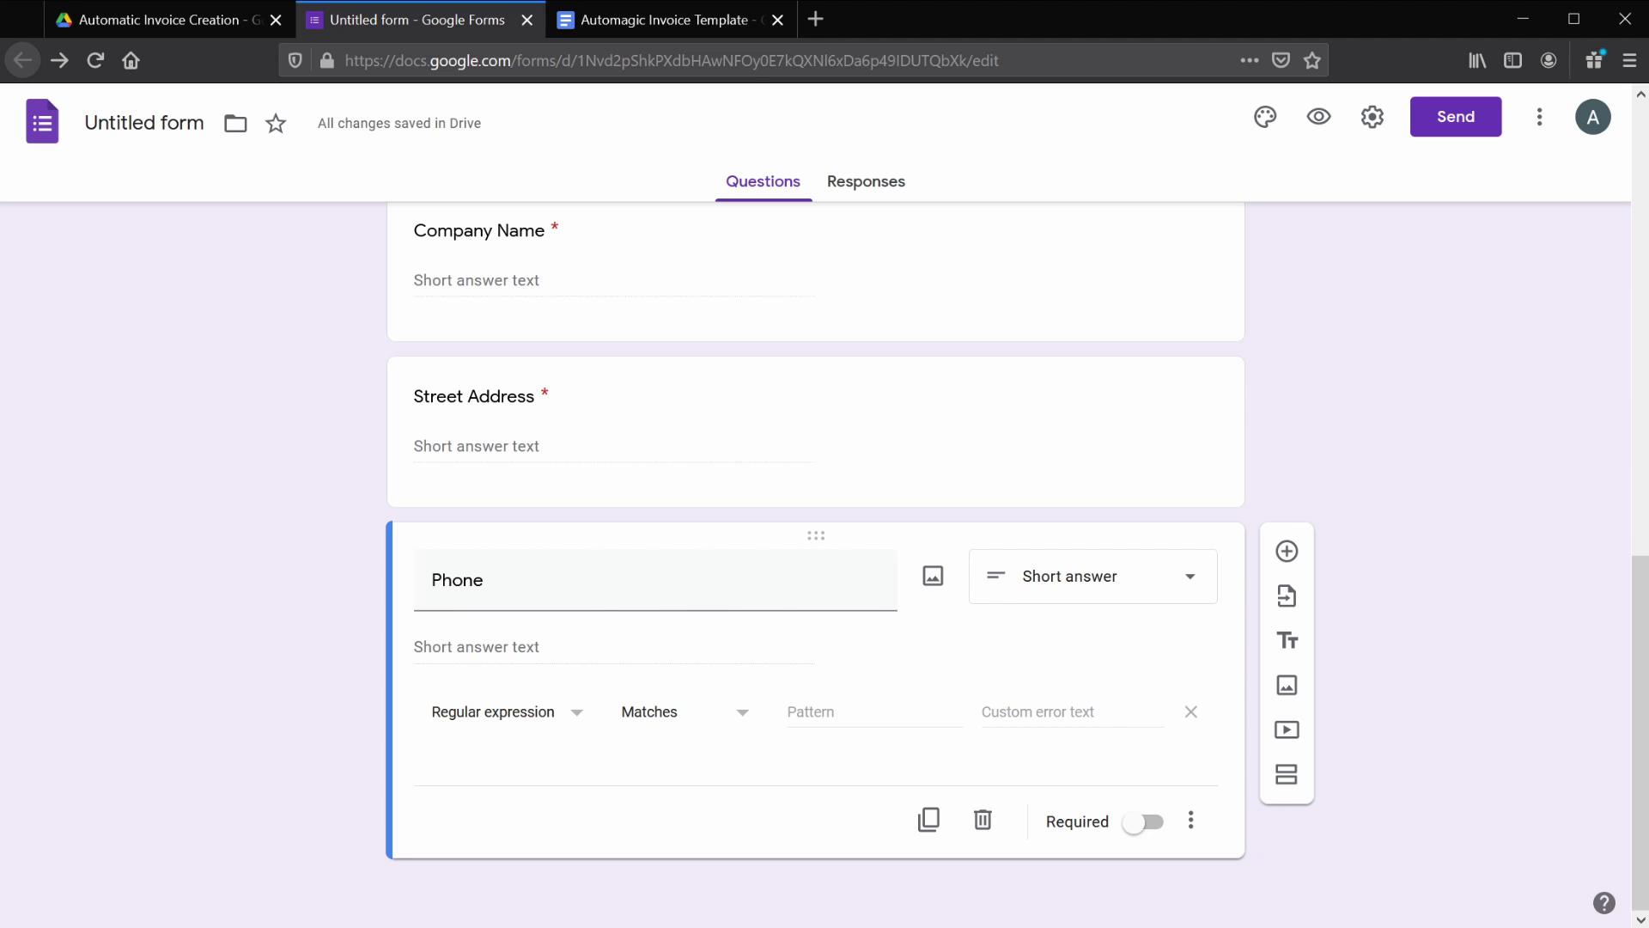
- Paste the phone-number pattern, set error 'Please enter a valid phone number.' and make Phone required
left_click(824, 716)
type("\\+?\\(?\\d{2,4}\\)?[\\d\\s-]{3,}")
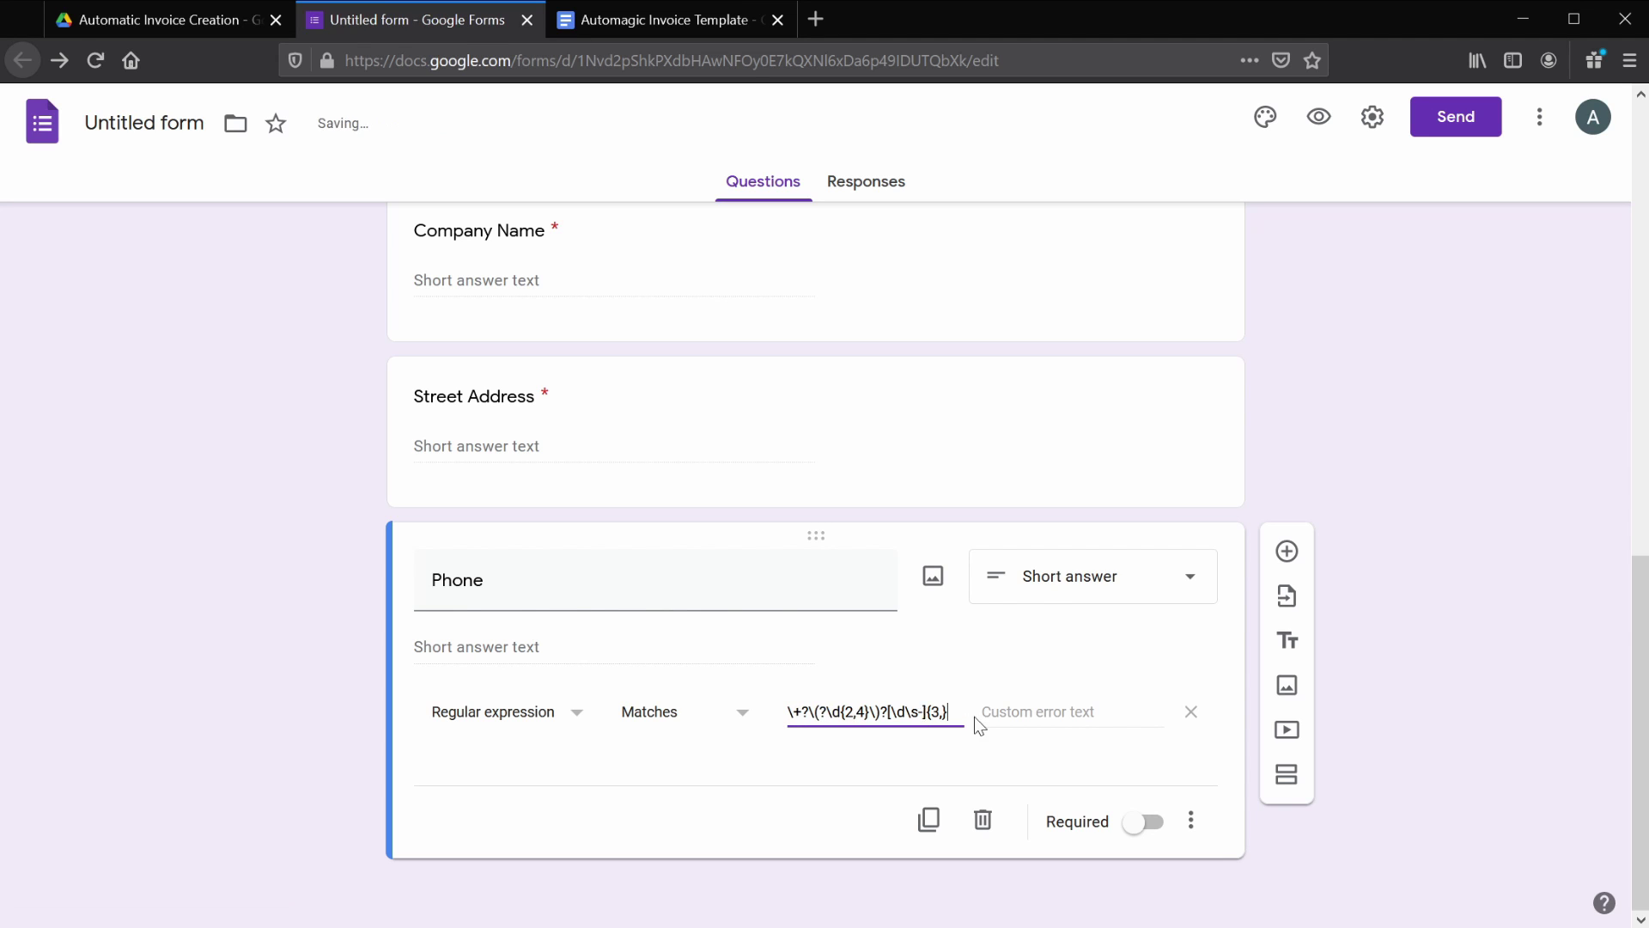
left_click(1020, 715)
type("Please enter a valid phone number.")
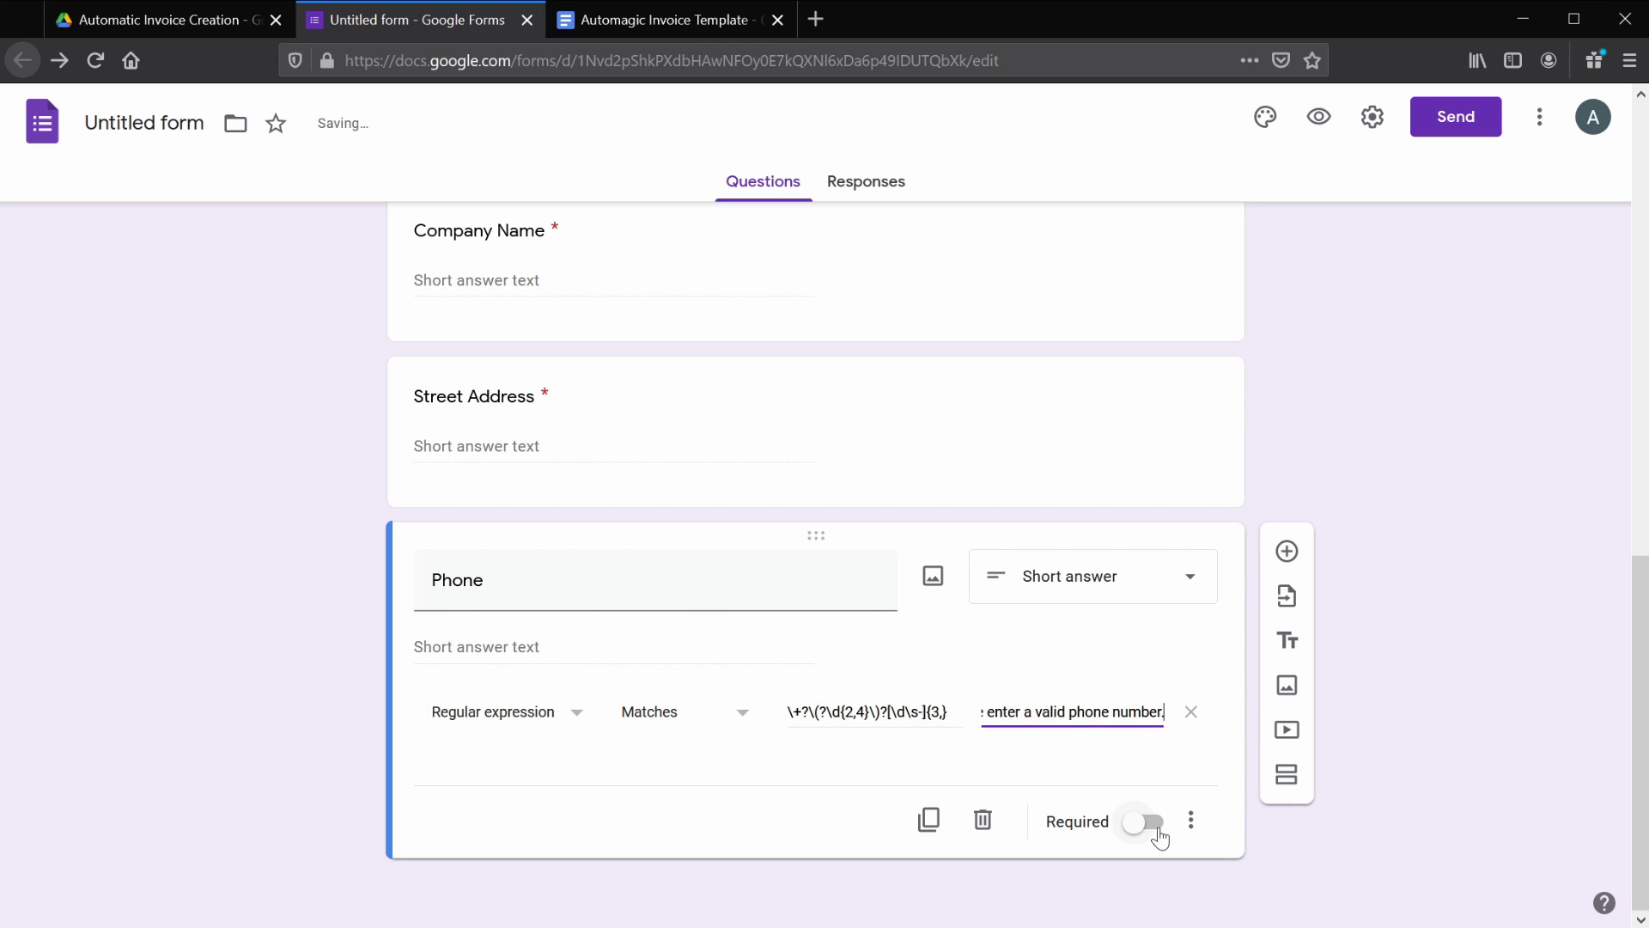
left_click(1156, 830)
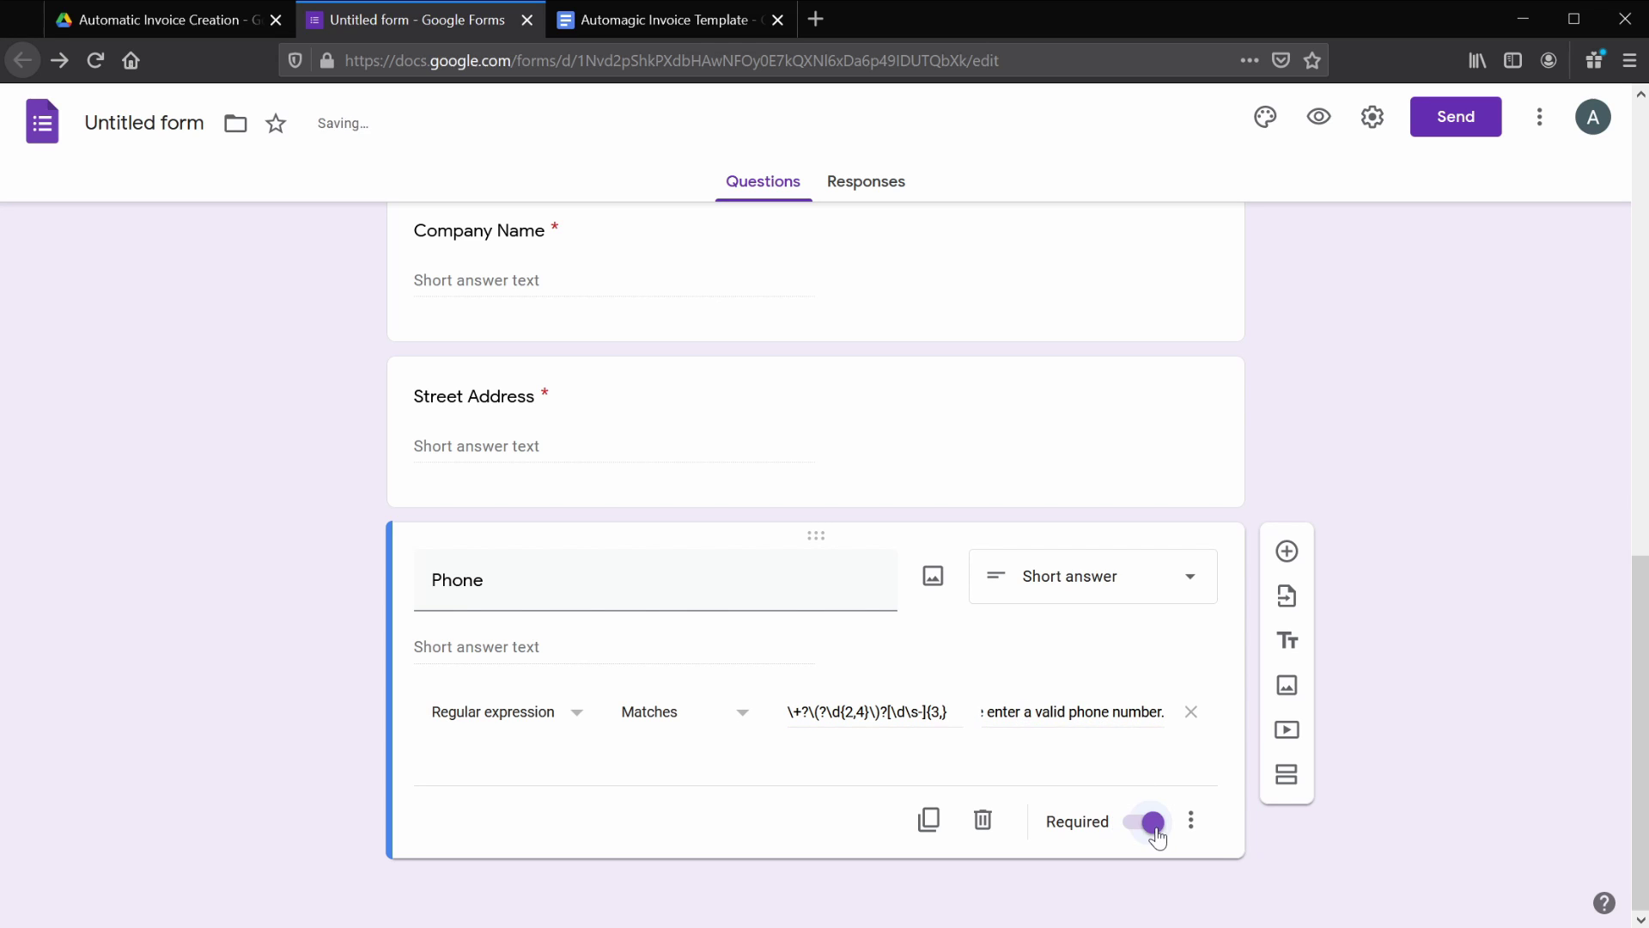
left_click(1287, 551)
- Title the new question Email and set Regular expression > Matches response validation
type("Email")
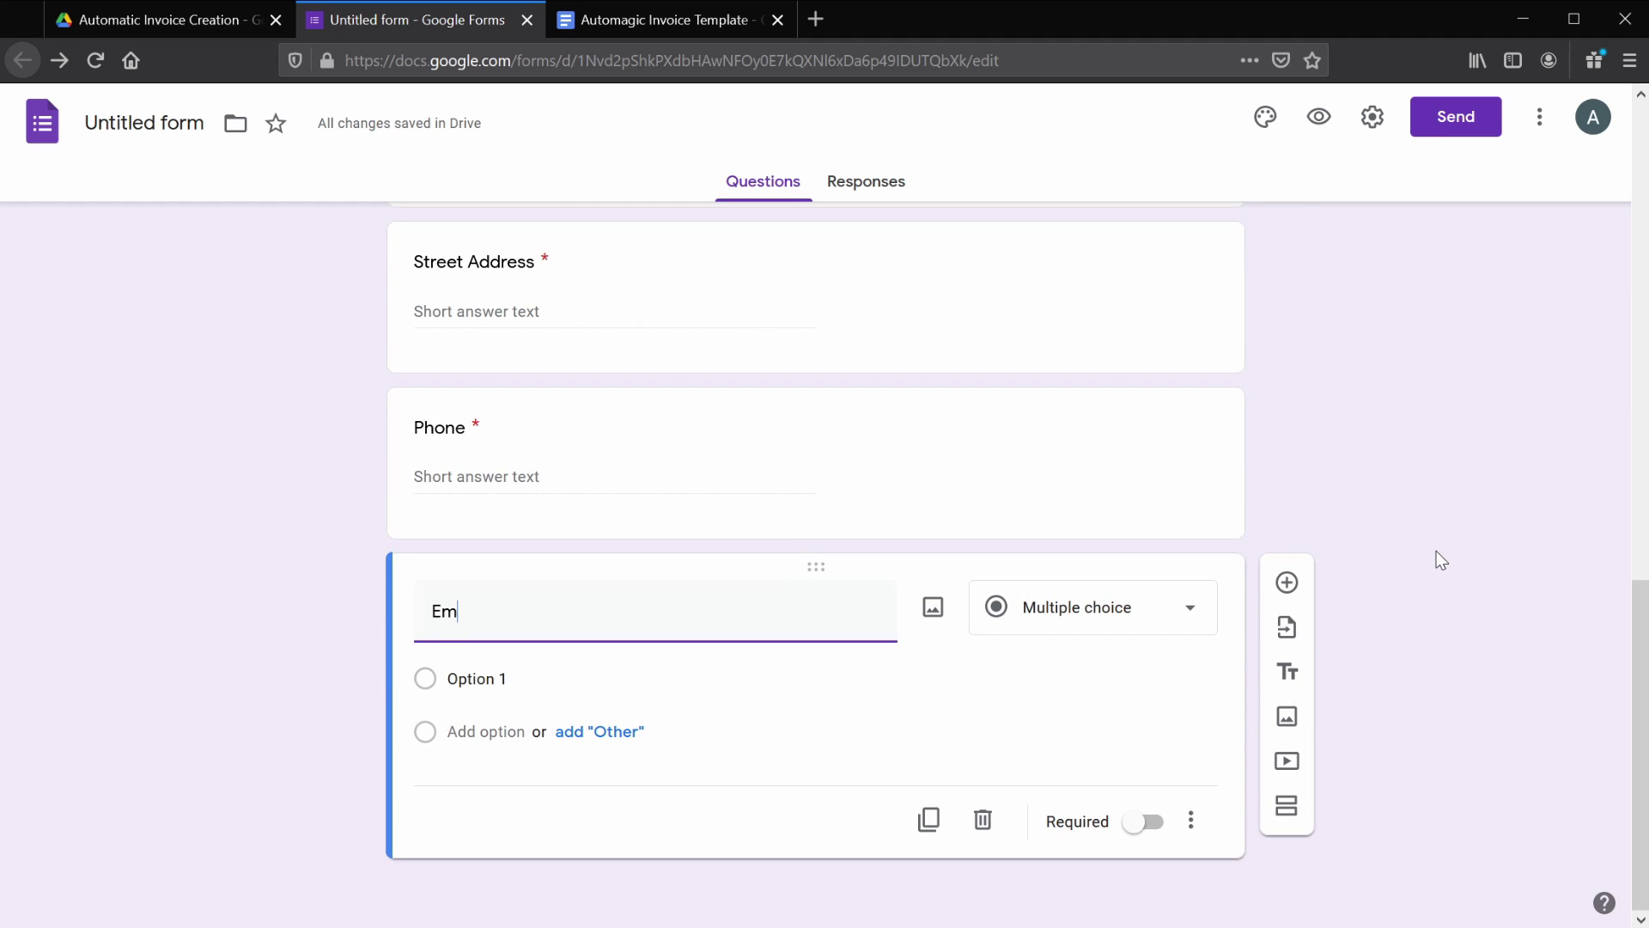
left_click(1191, 821)
left_click(1369, 883)
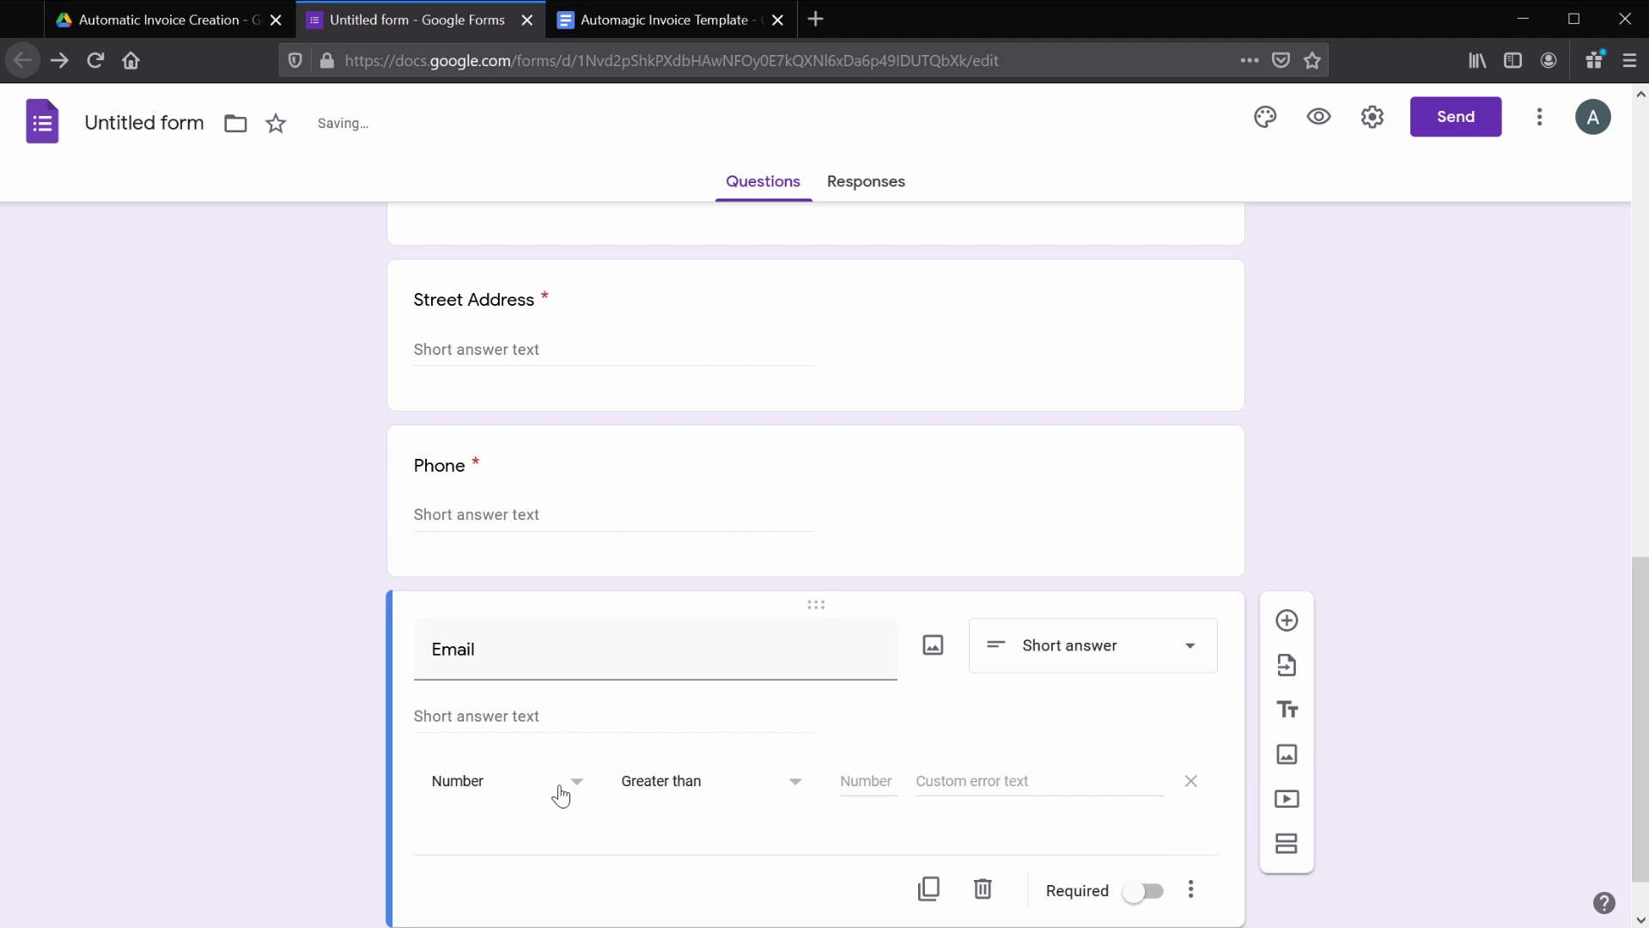
left_click(571, 718)
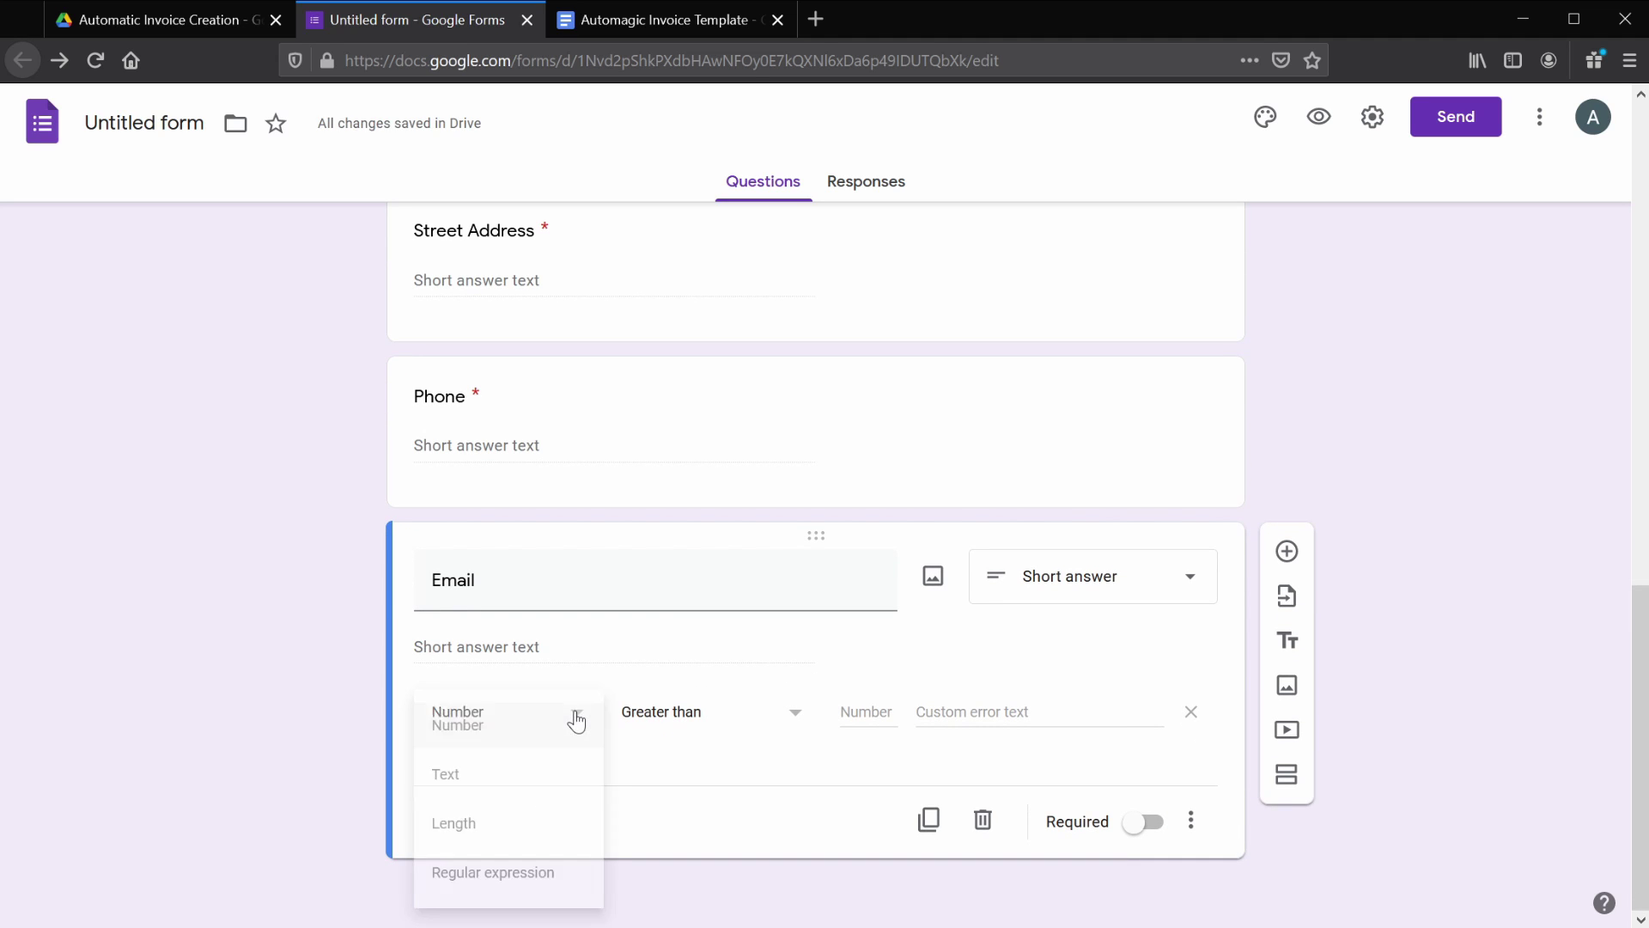
left_click(545, 872)
left_click(741, 712)
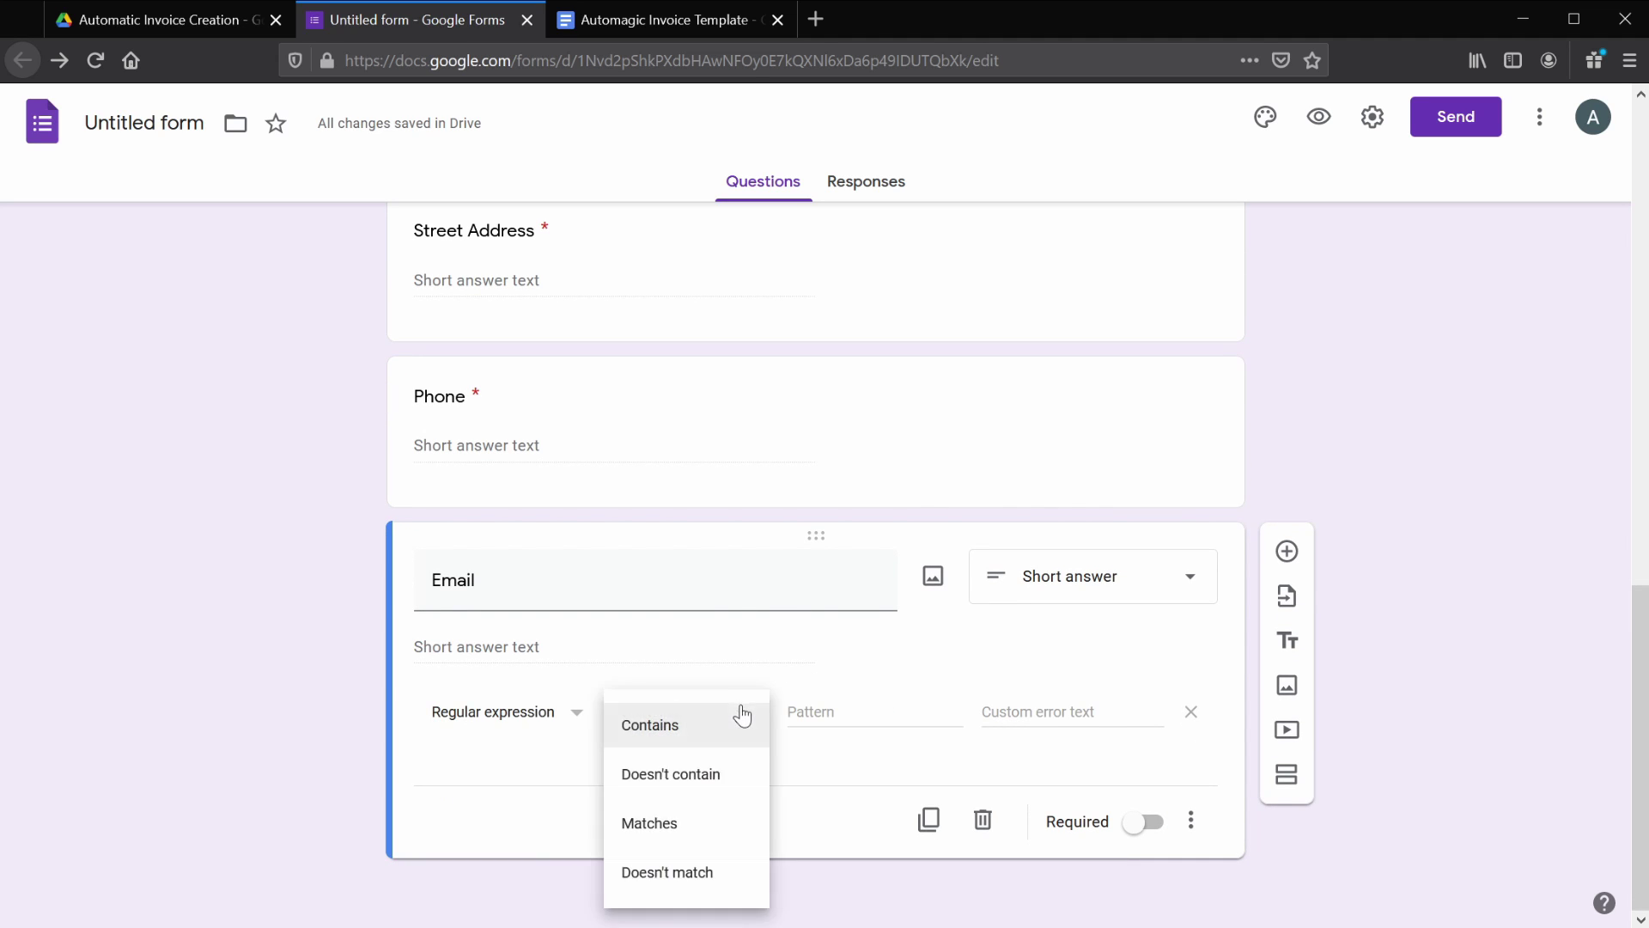
left_click(696, 824)
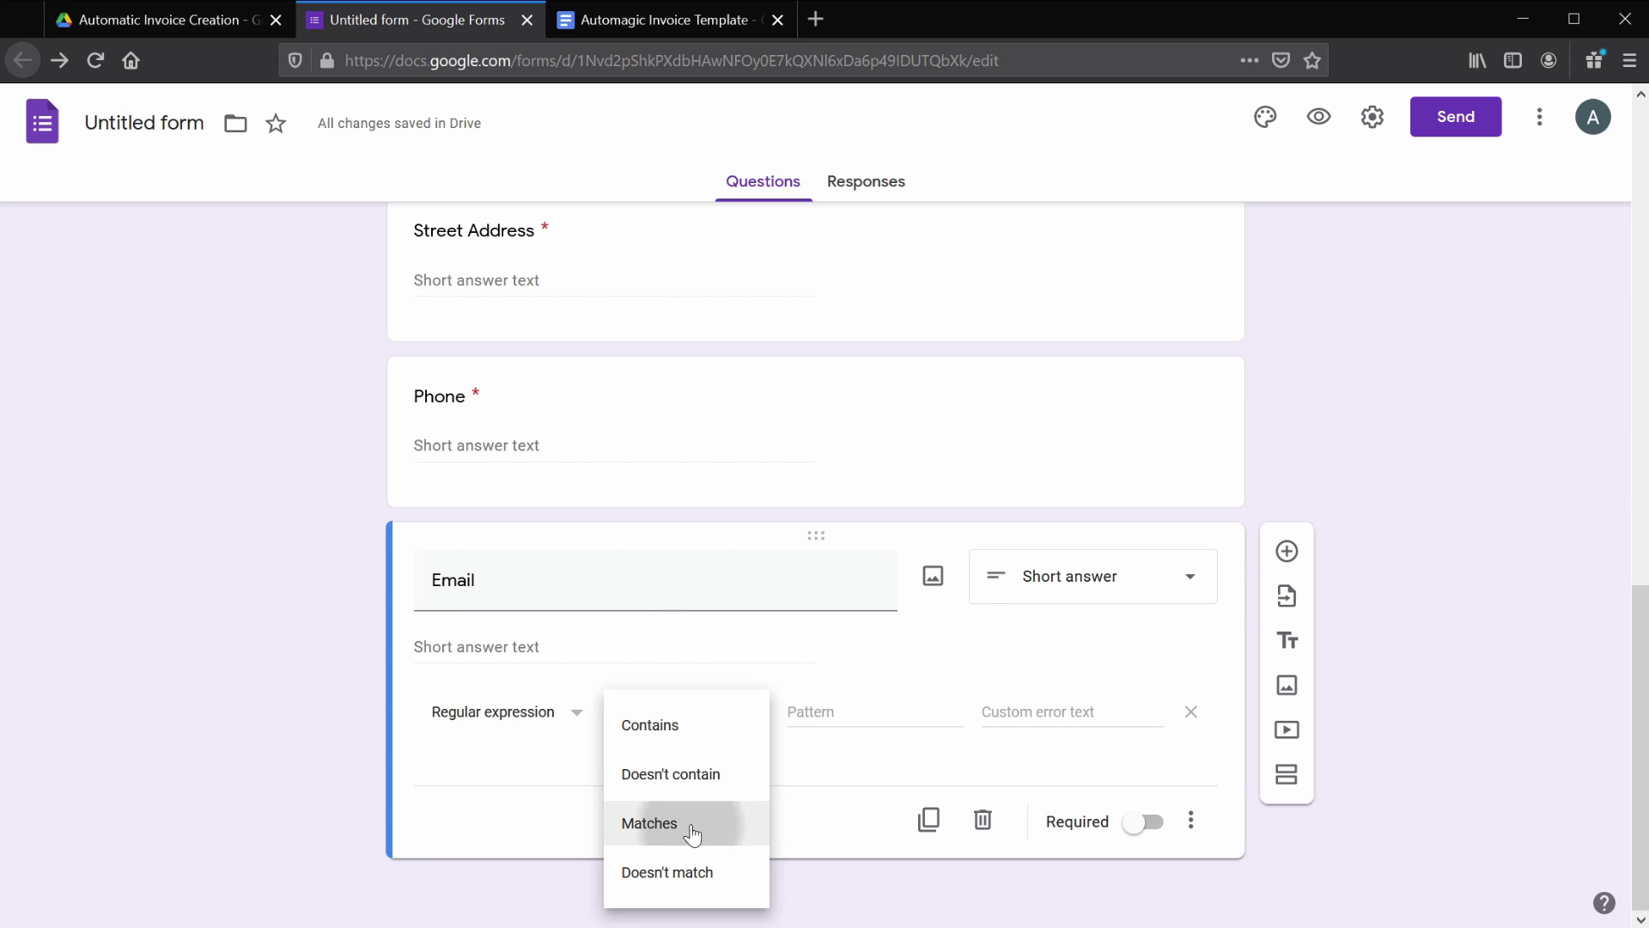
- Paste the email pattern, set error 'Please enter a valid email' and make Email required
left_click(800, 712)
key("ctrl+v")
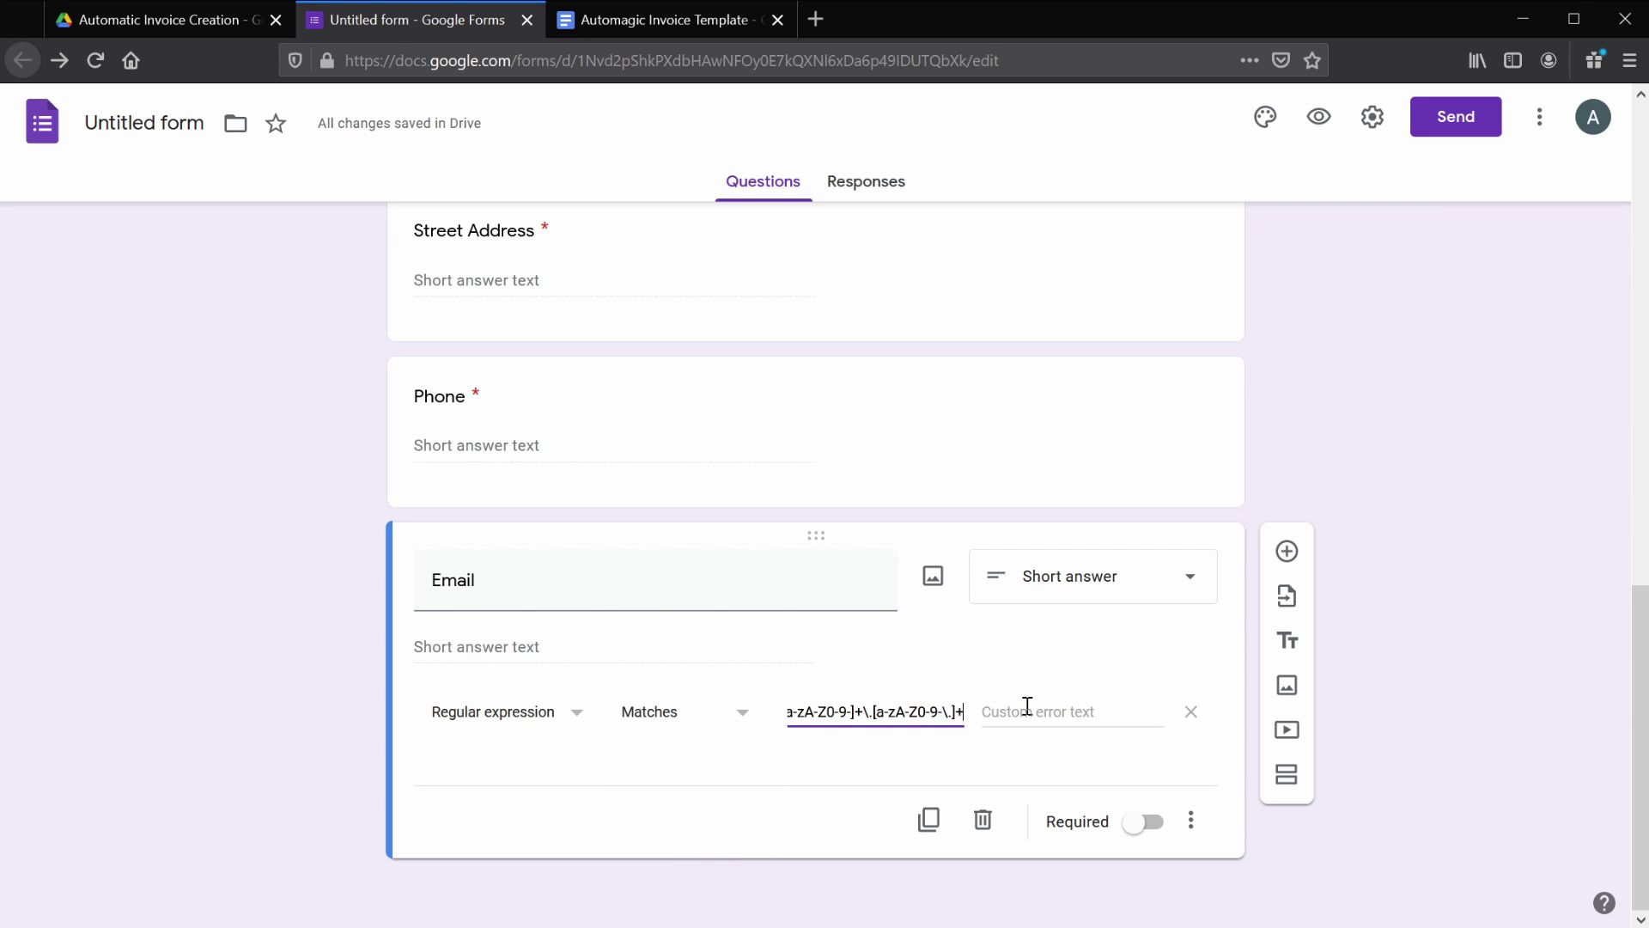
left_click(1027, 706)
type("Please enter a valid email")
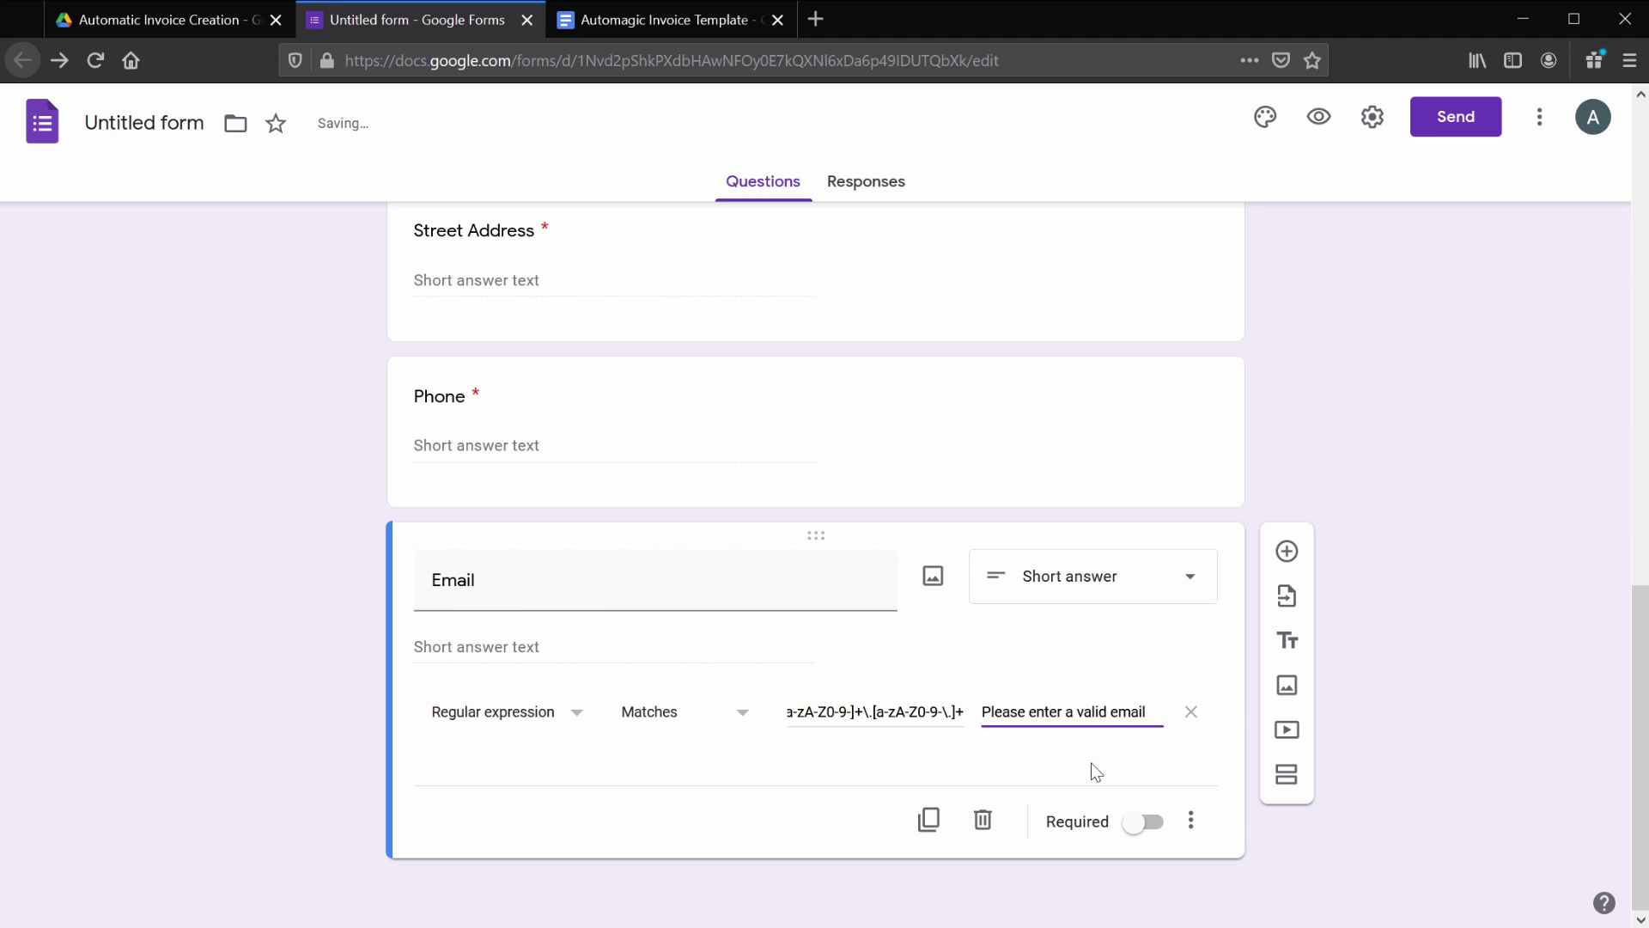
left_click(1136, 825)
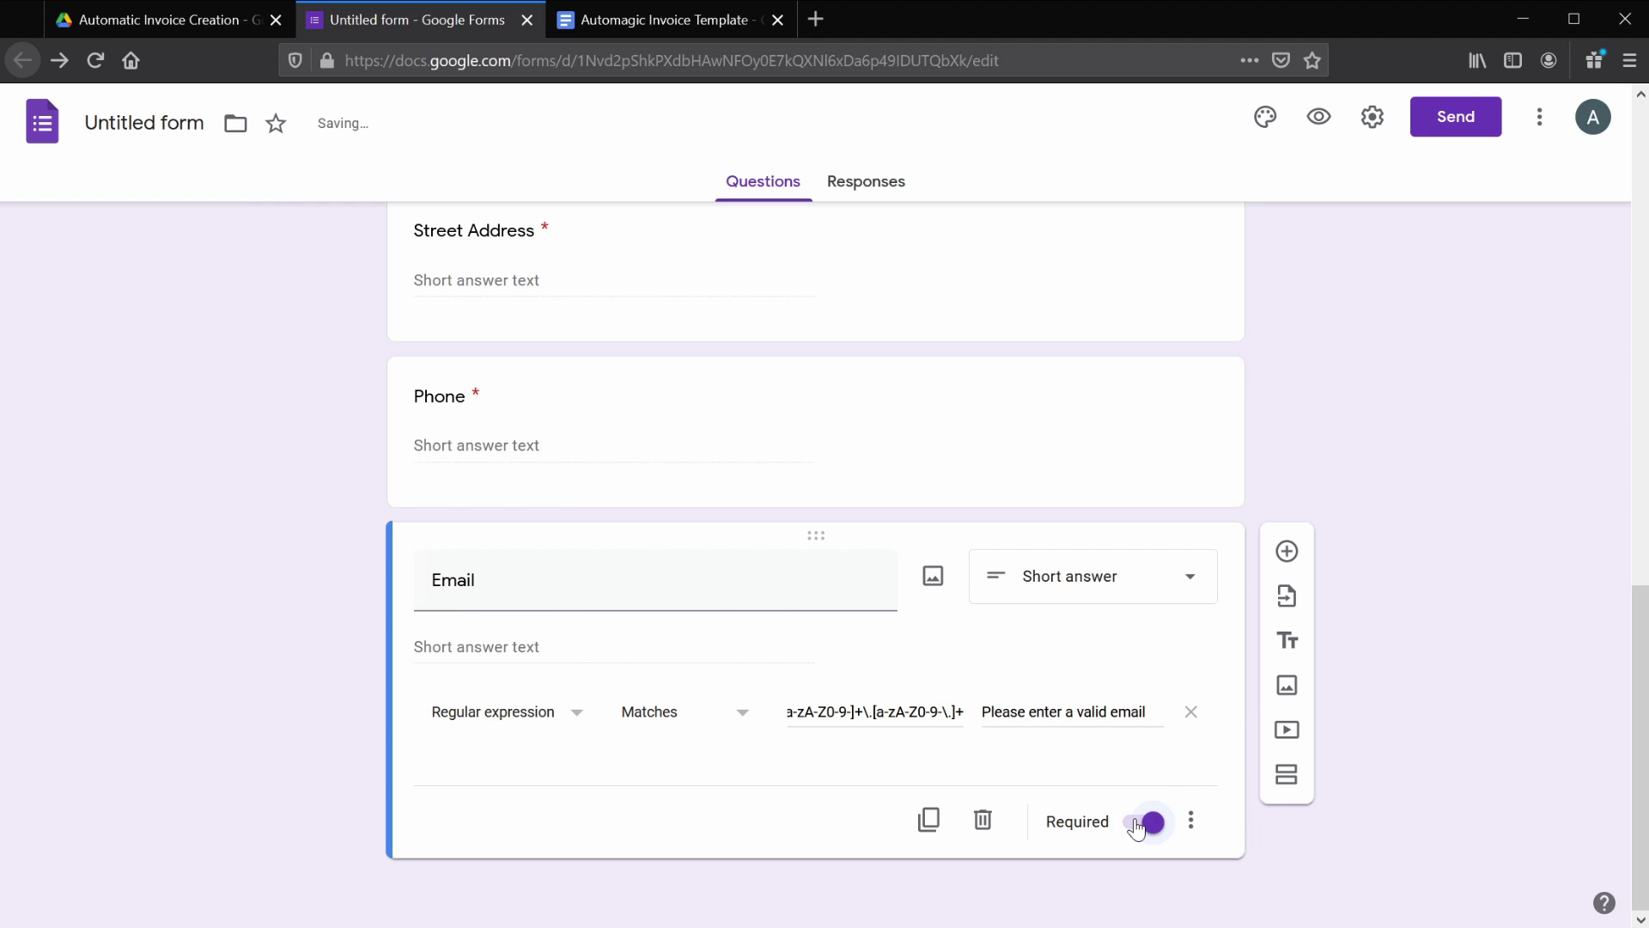
- Add a Discount question validated as Is number with error 'Please enter a valid number'
left_click(1287, 550)
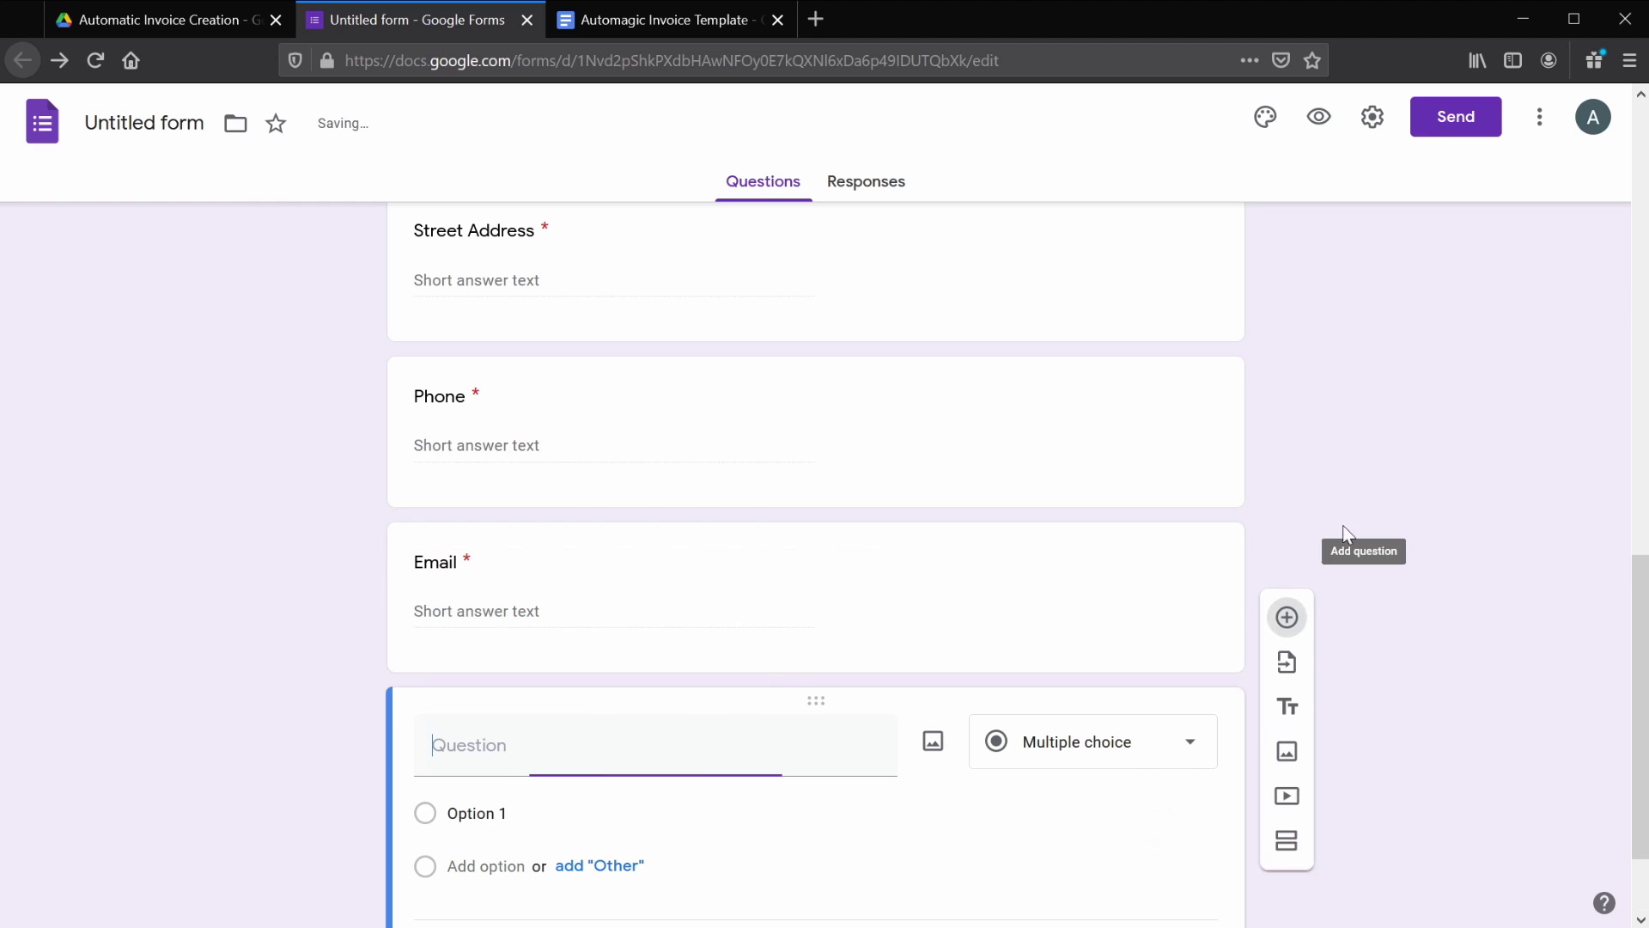
type("Discount")
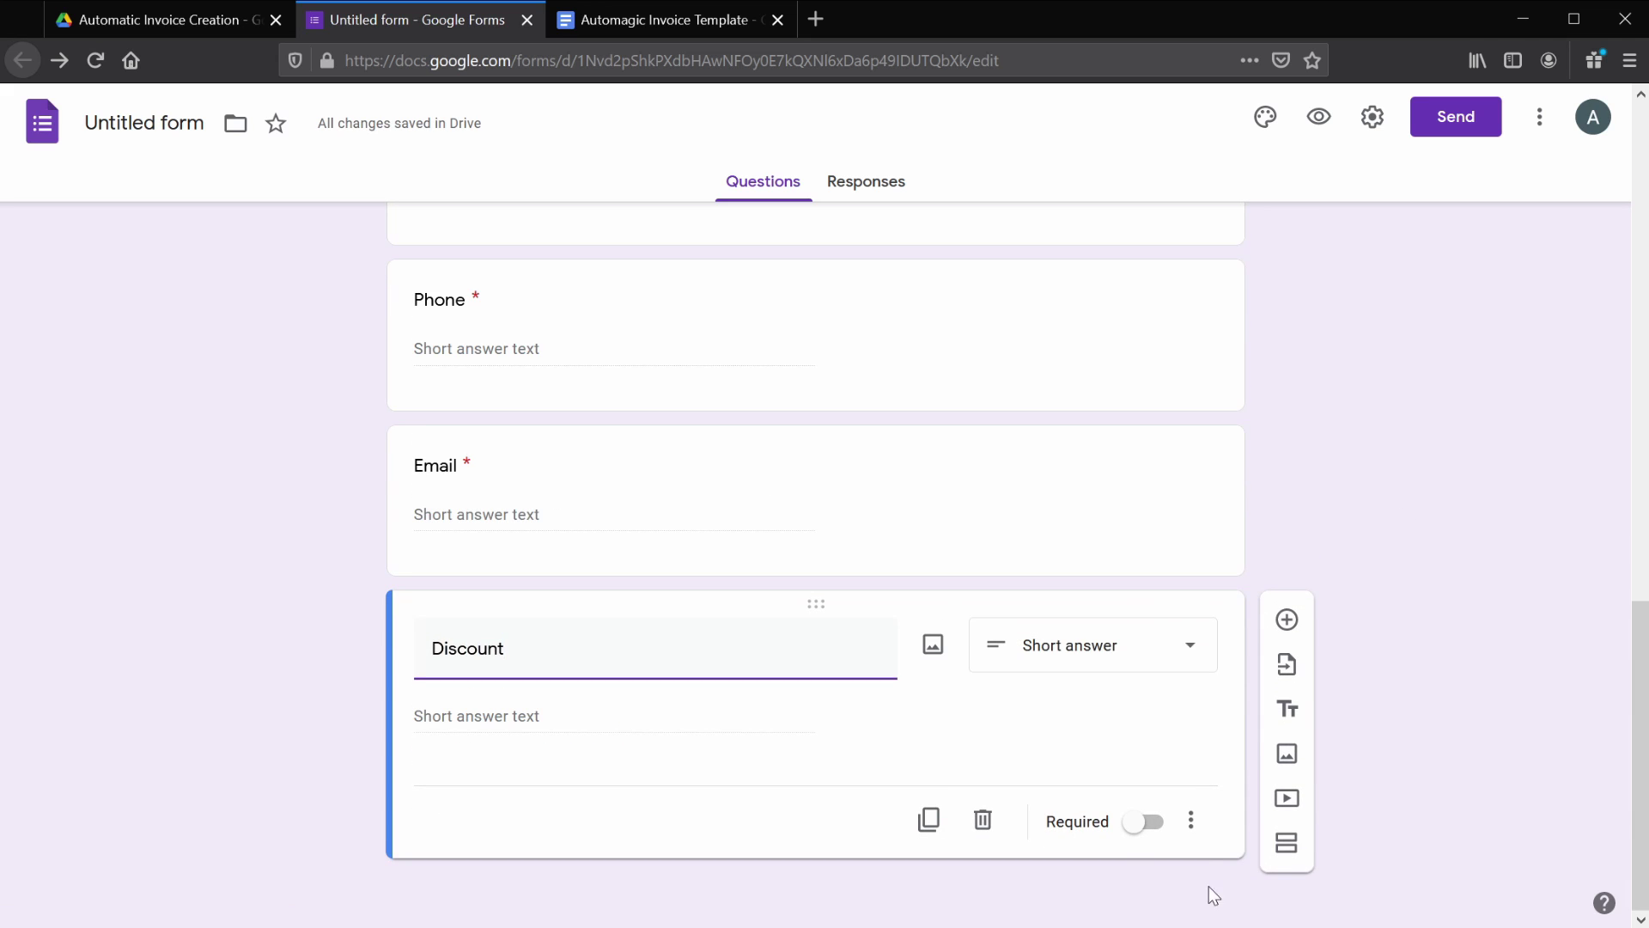
left_click(1191, 825)
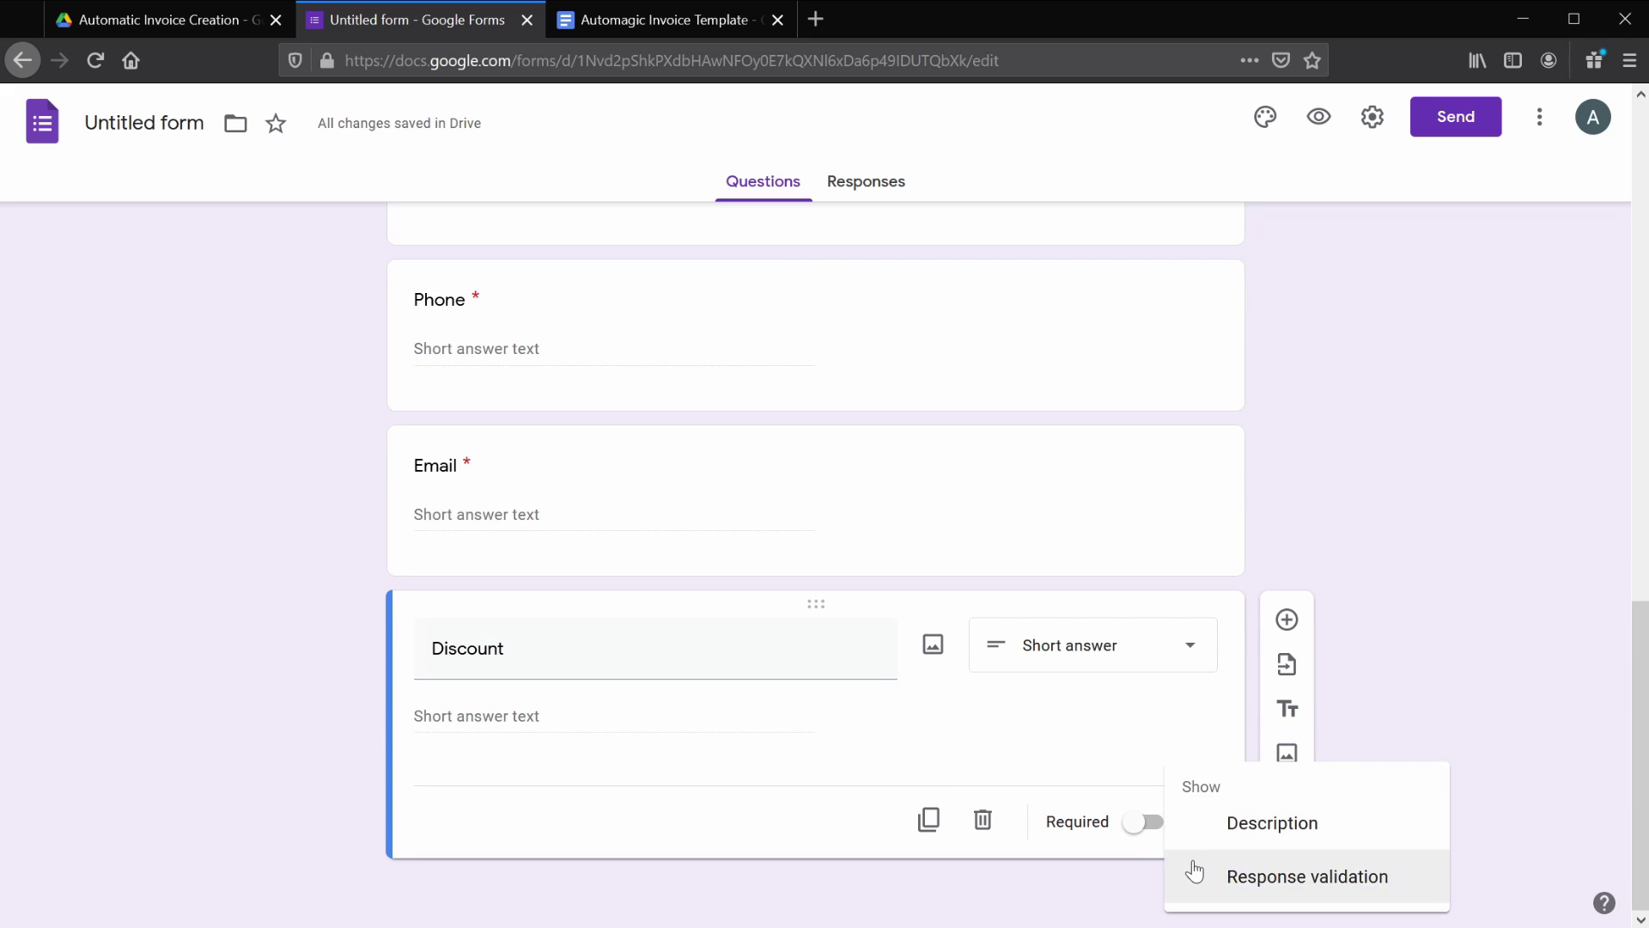
left_click(1194, 873)
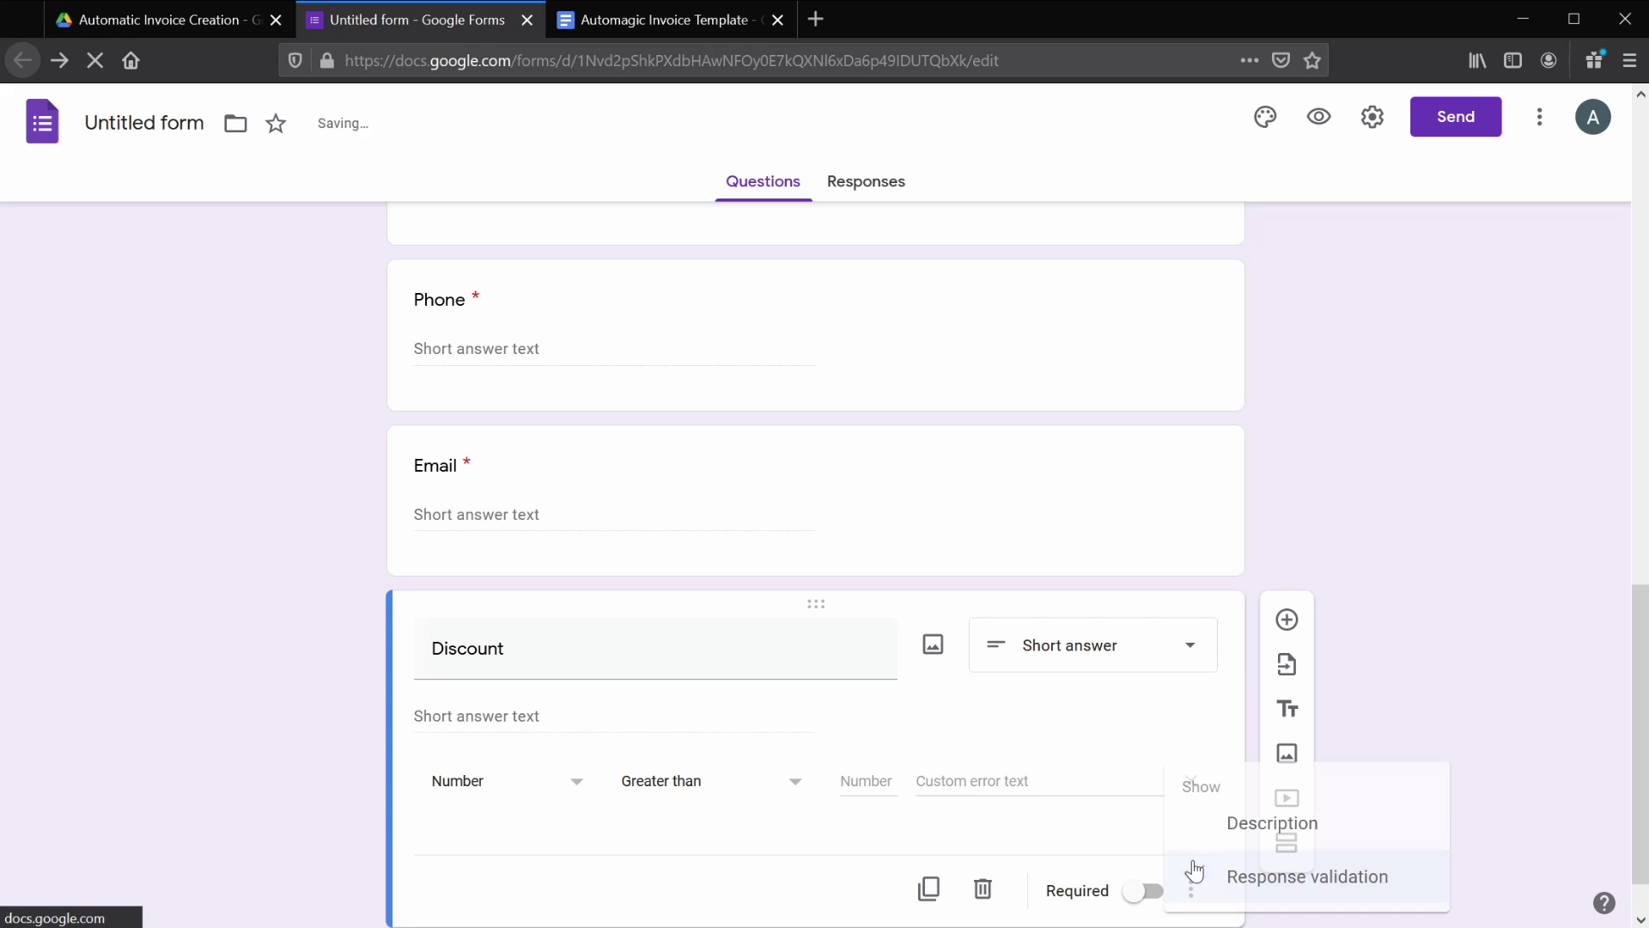
left_click(800, 792)
left_click(782, 813)
left_click(881, 782)
type("Plea")
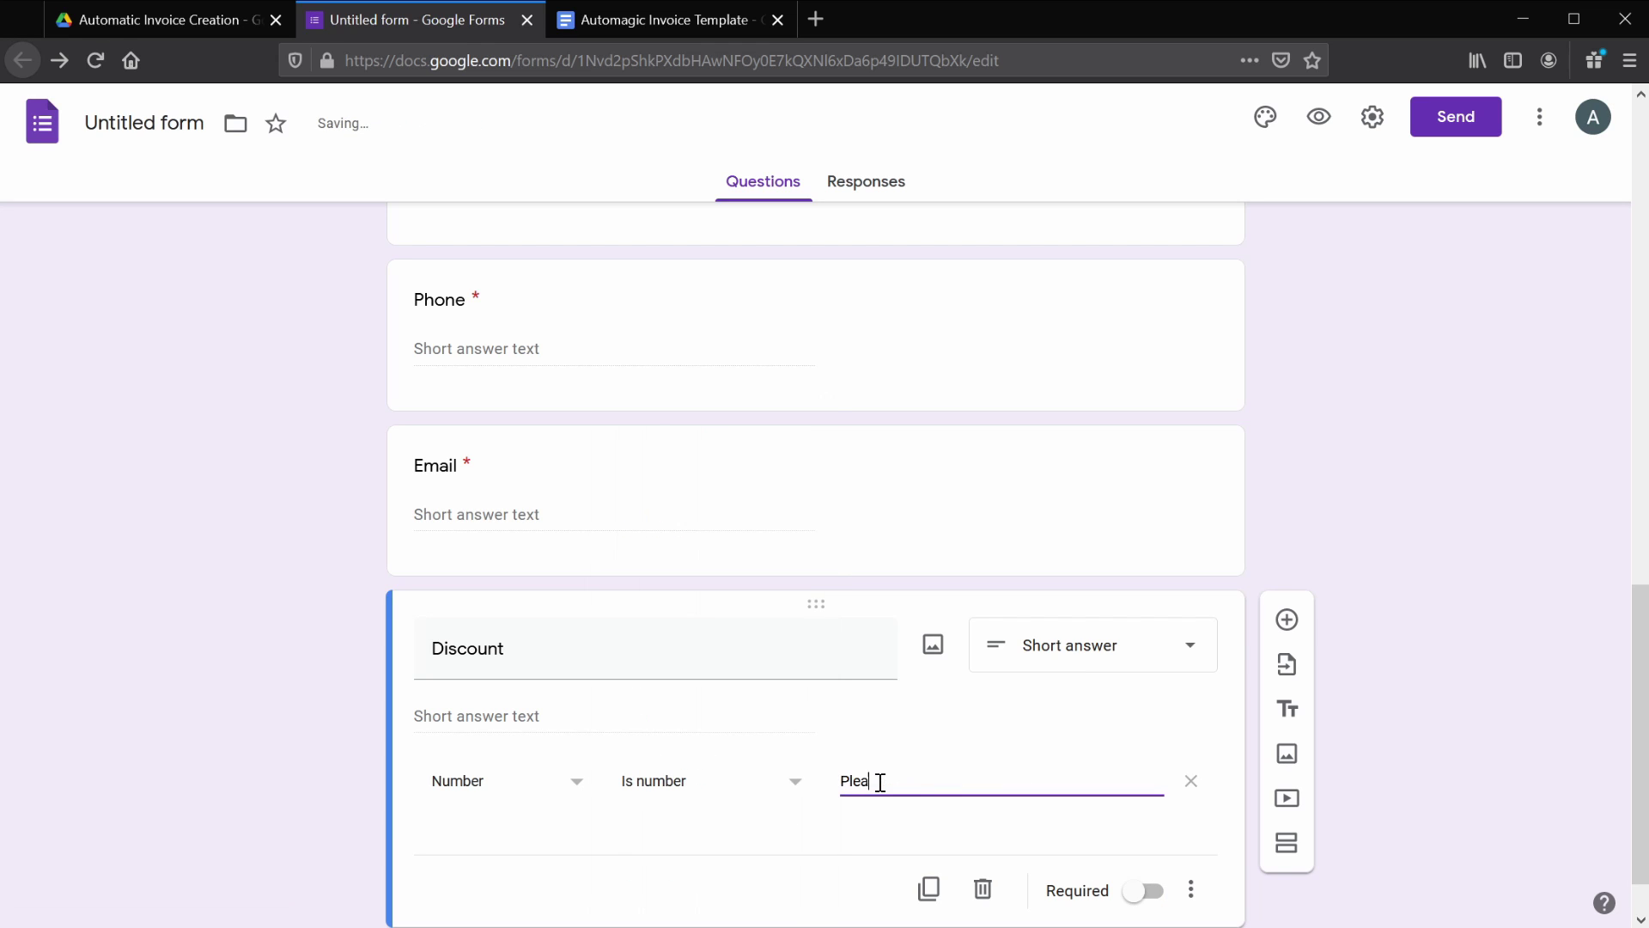
type("se enter a valid number")
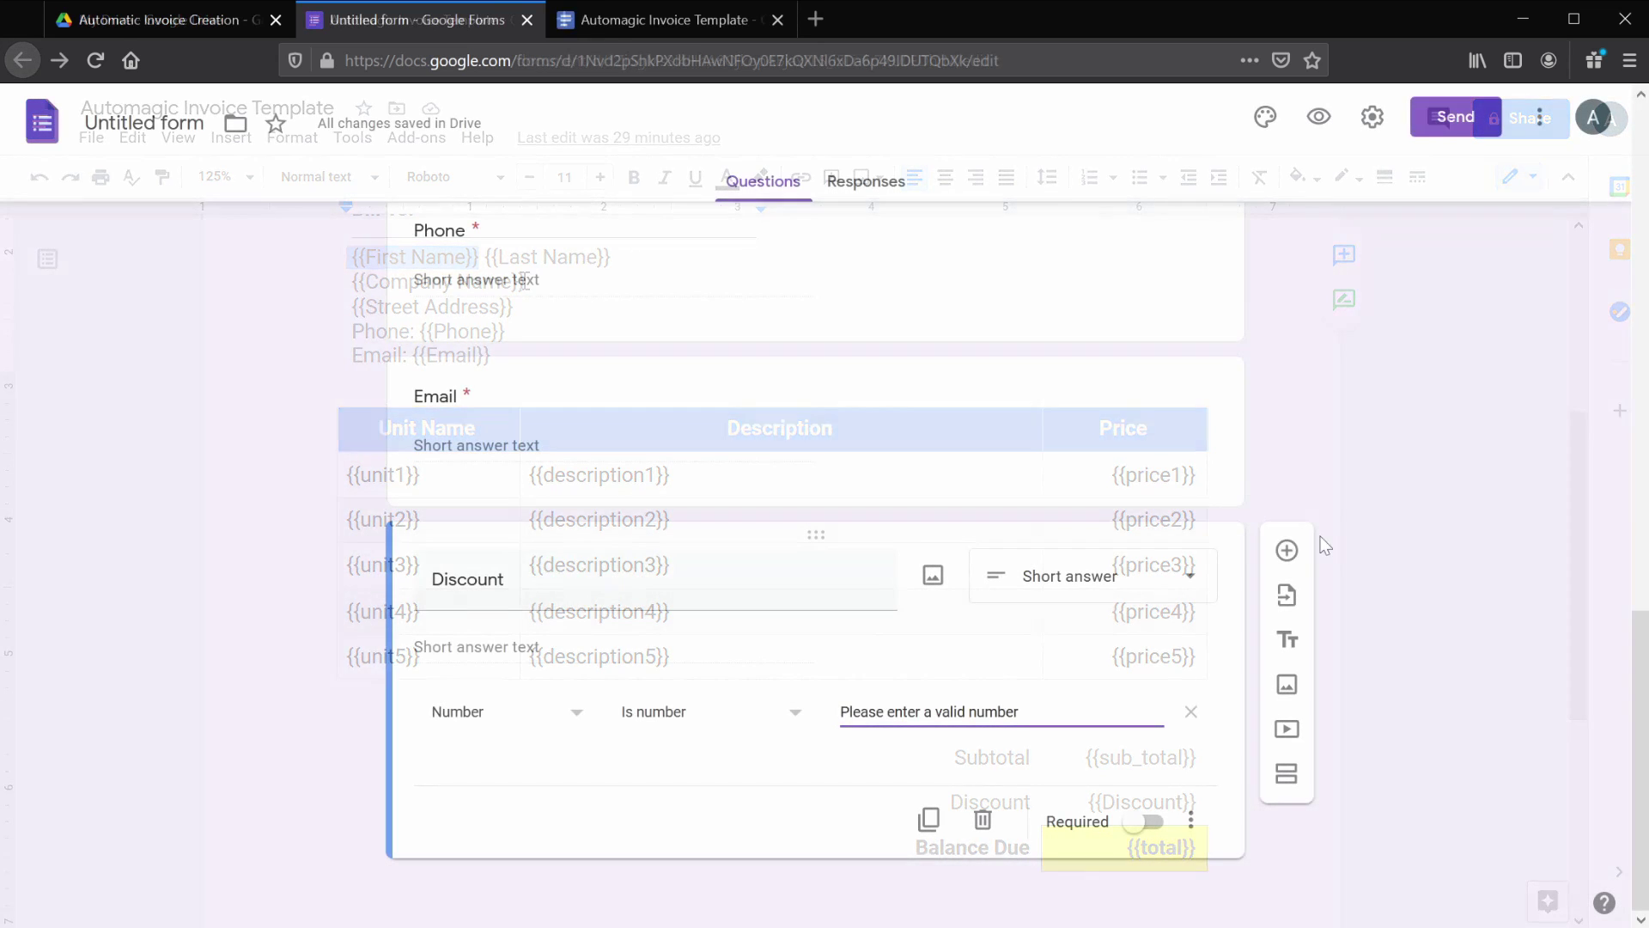
- Add required short-answer questions unit1 and description1
left_click(1286, 551)
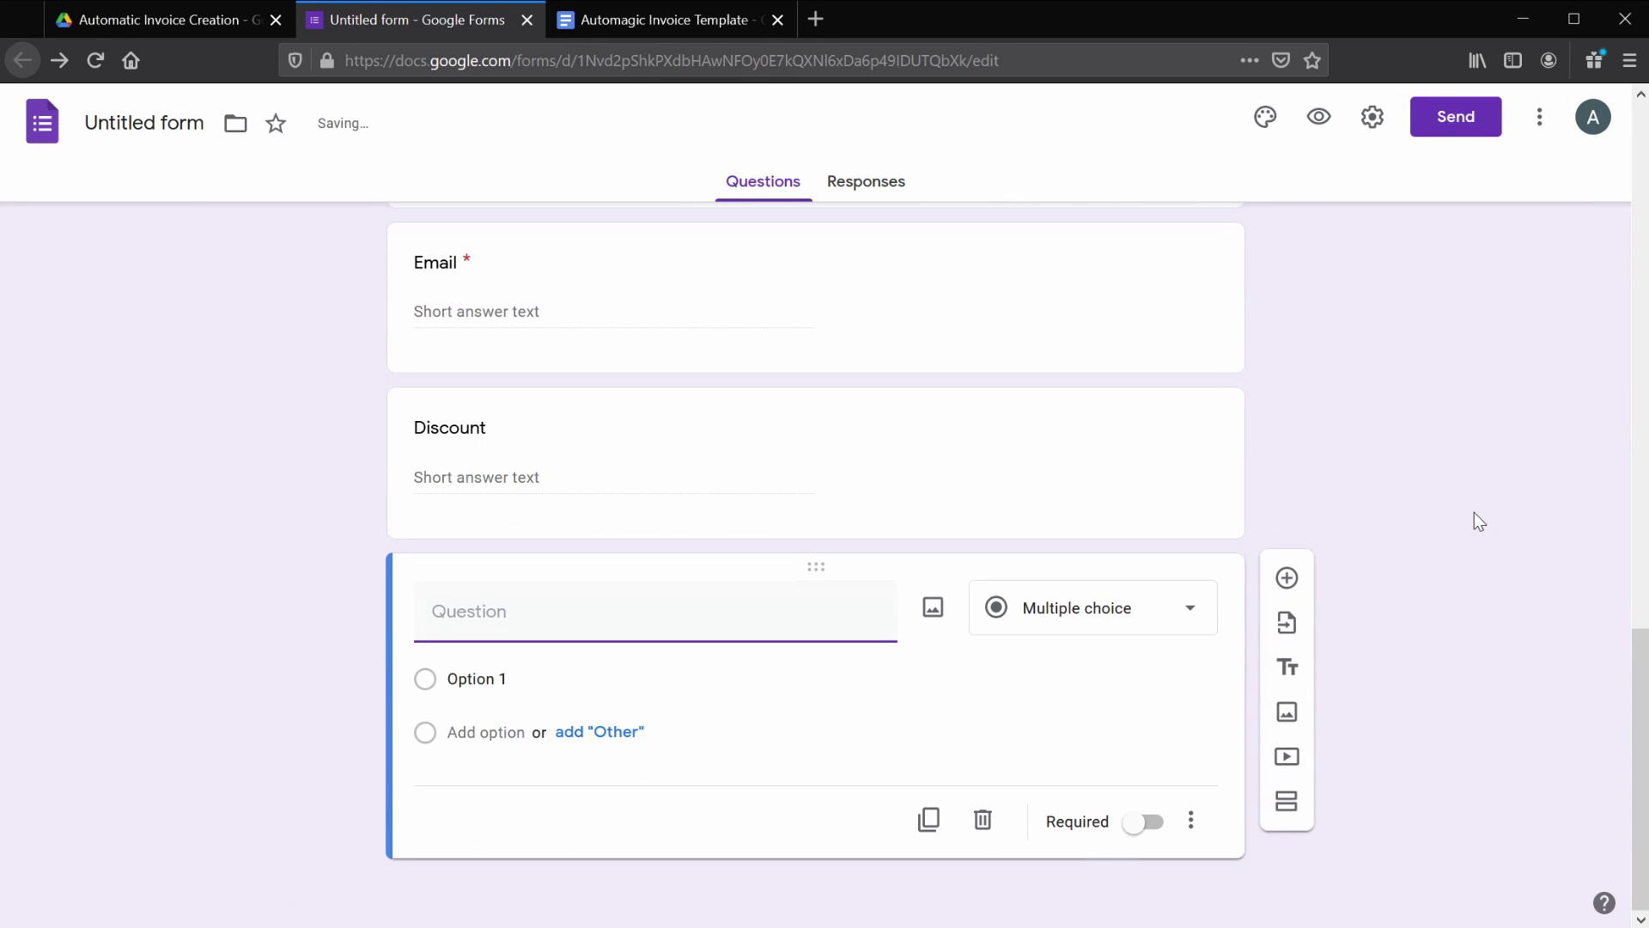
type("unit1")
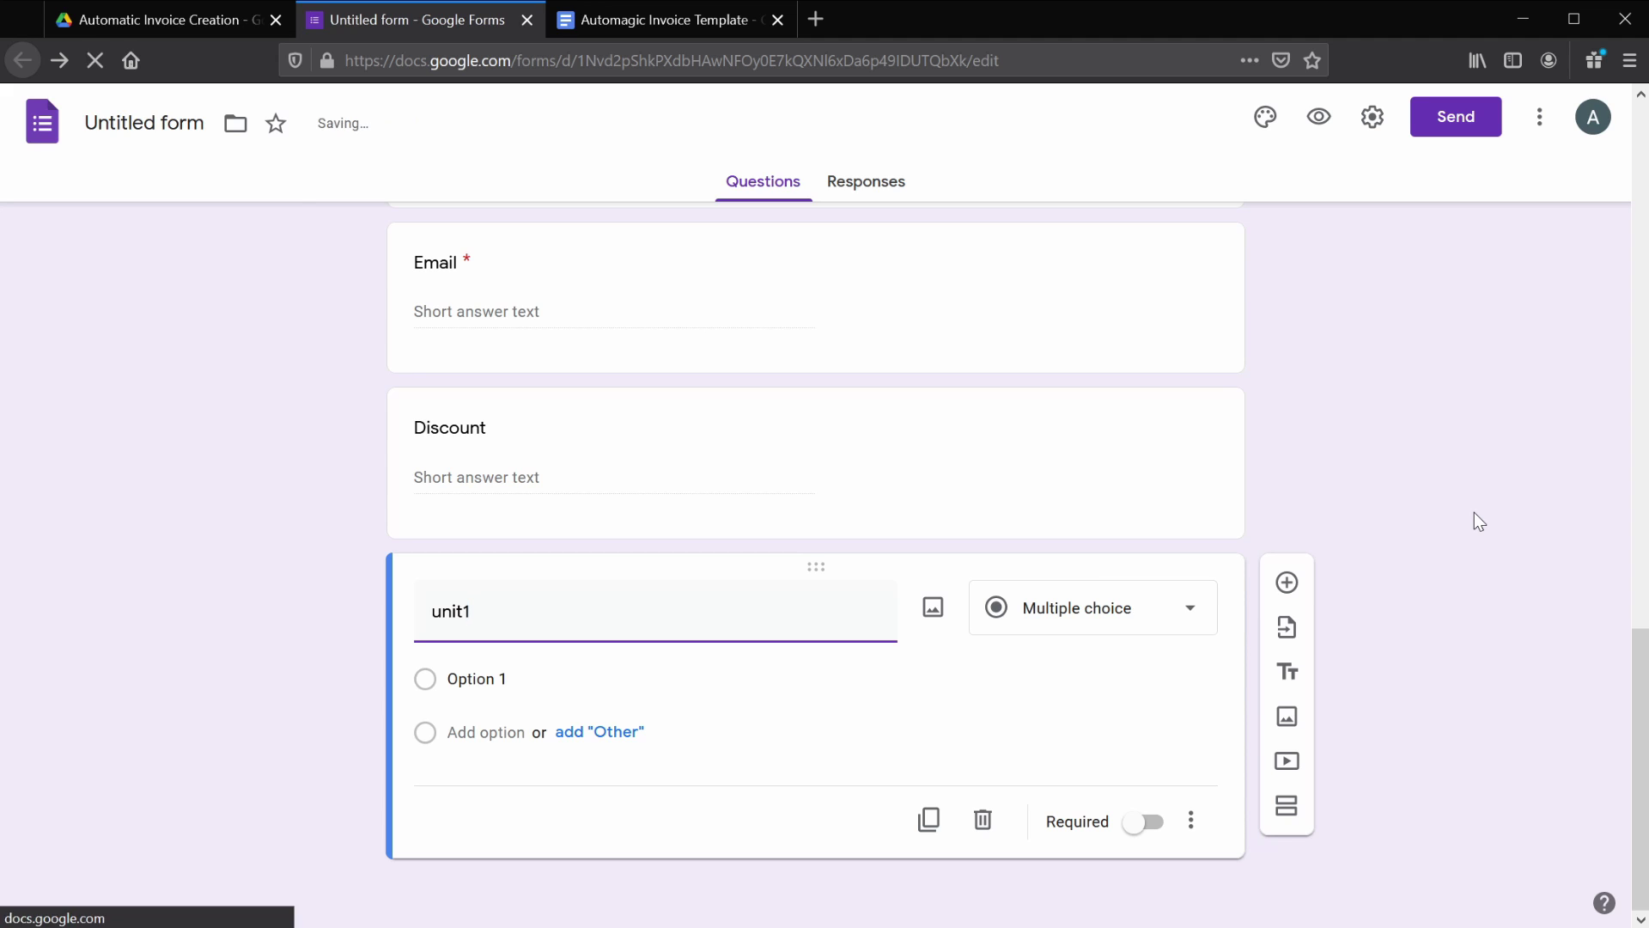
left_click(1189, 608)
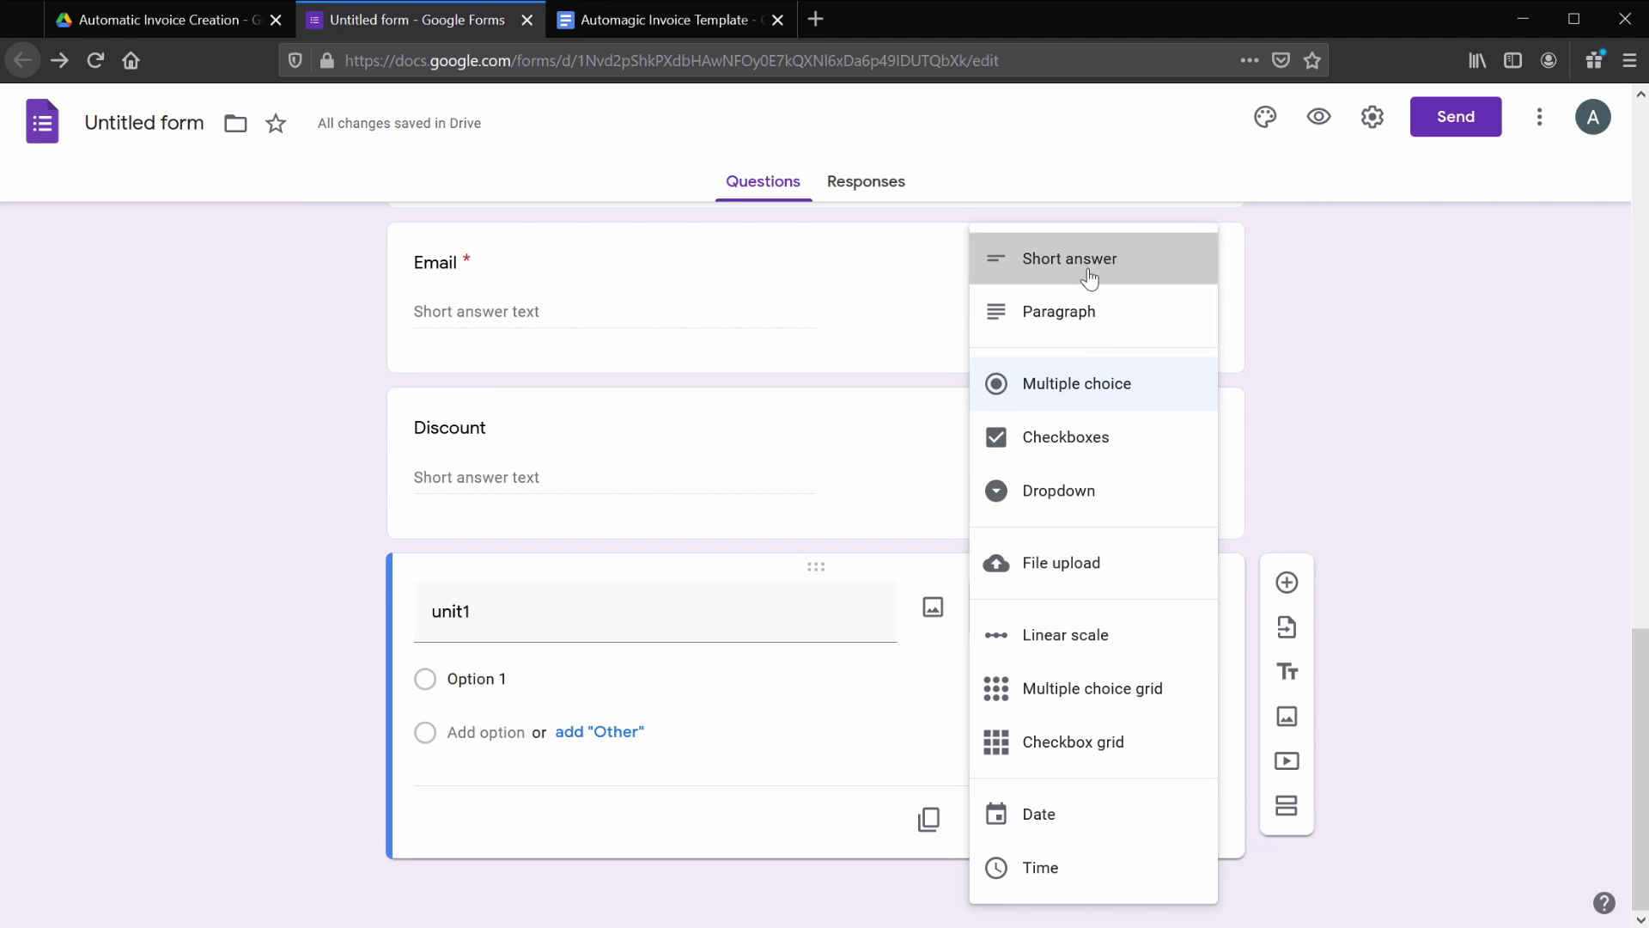
left_click(1041, 268)
left_click(1132, 826)
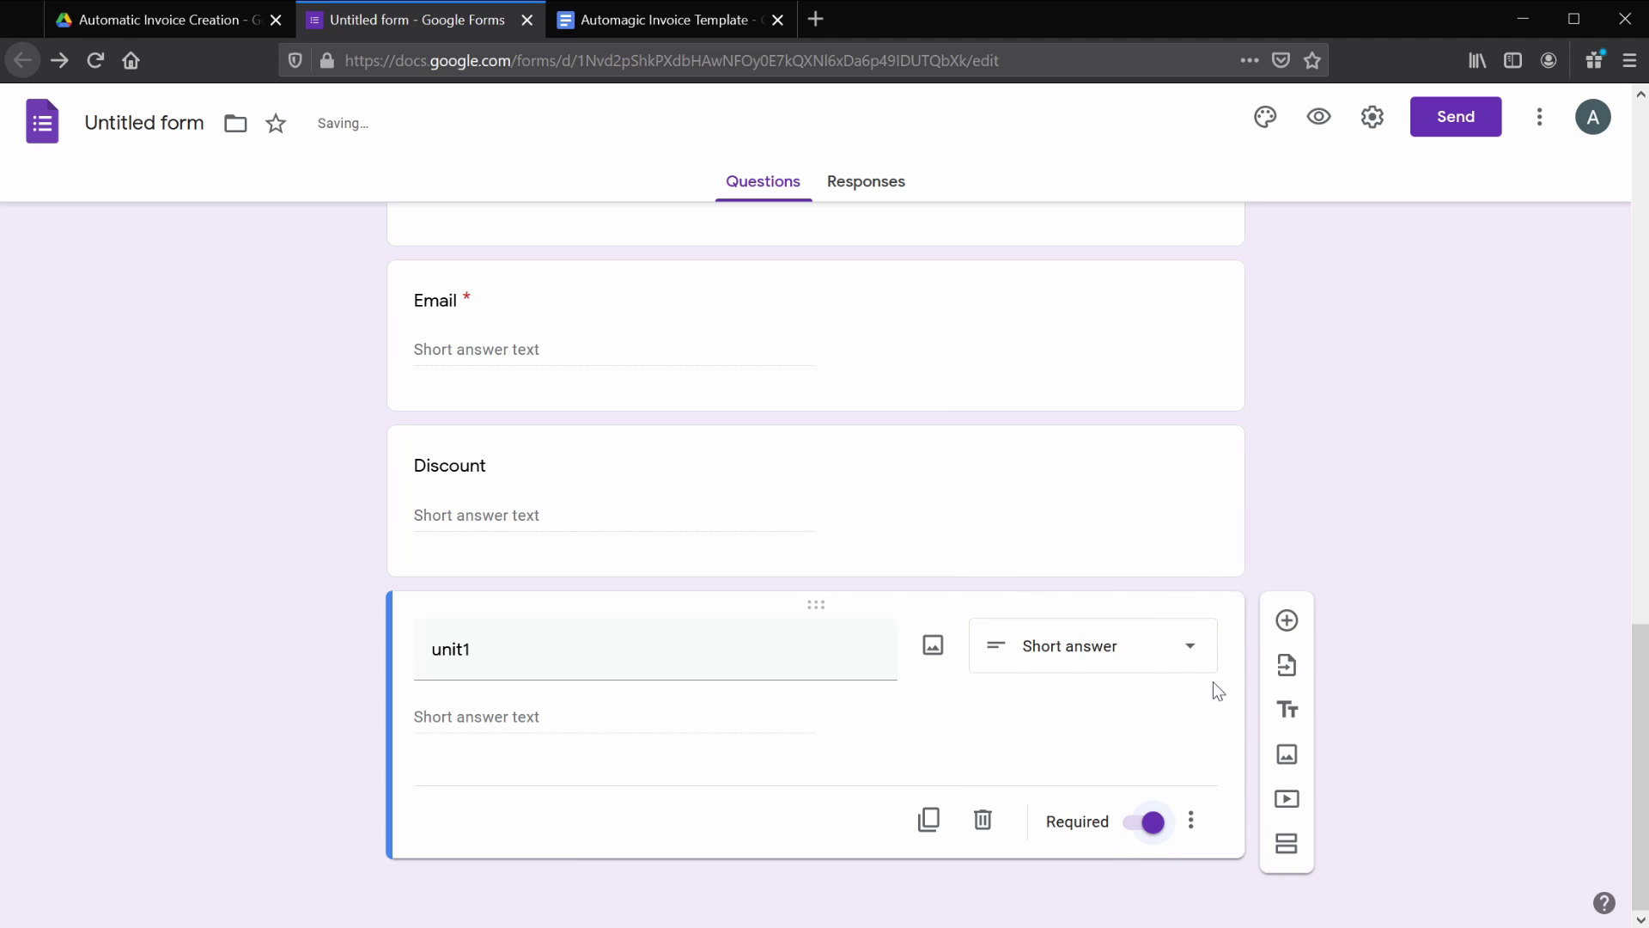
left_click(1287, 617)
type("description1")
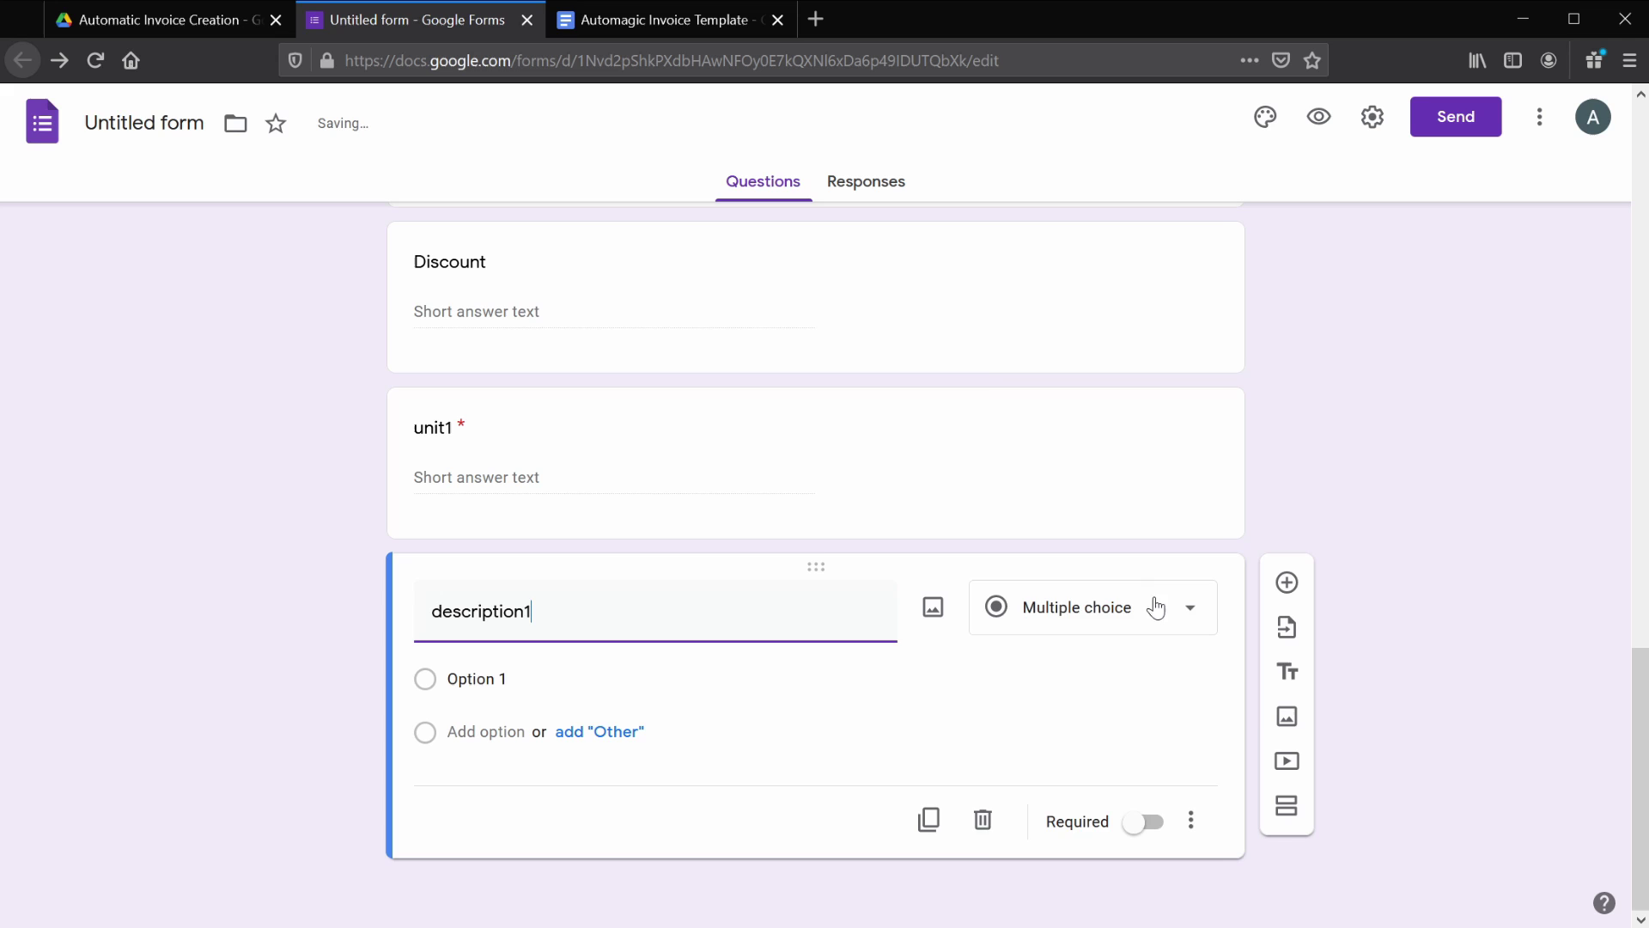
left_click(1150, 608)
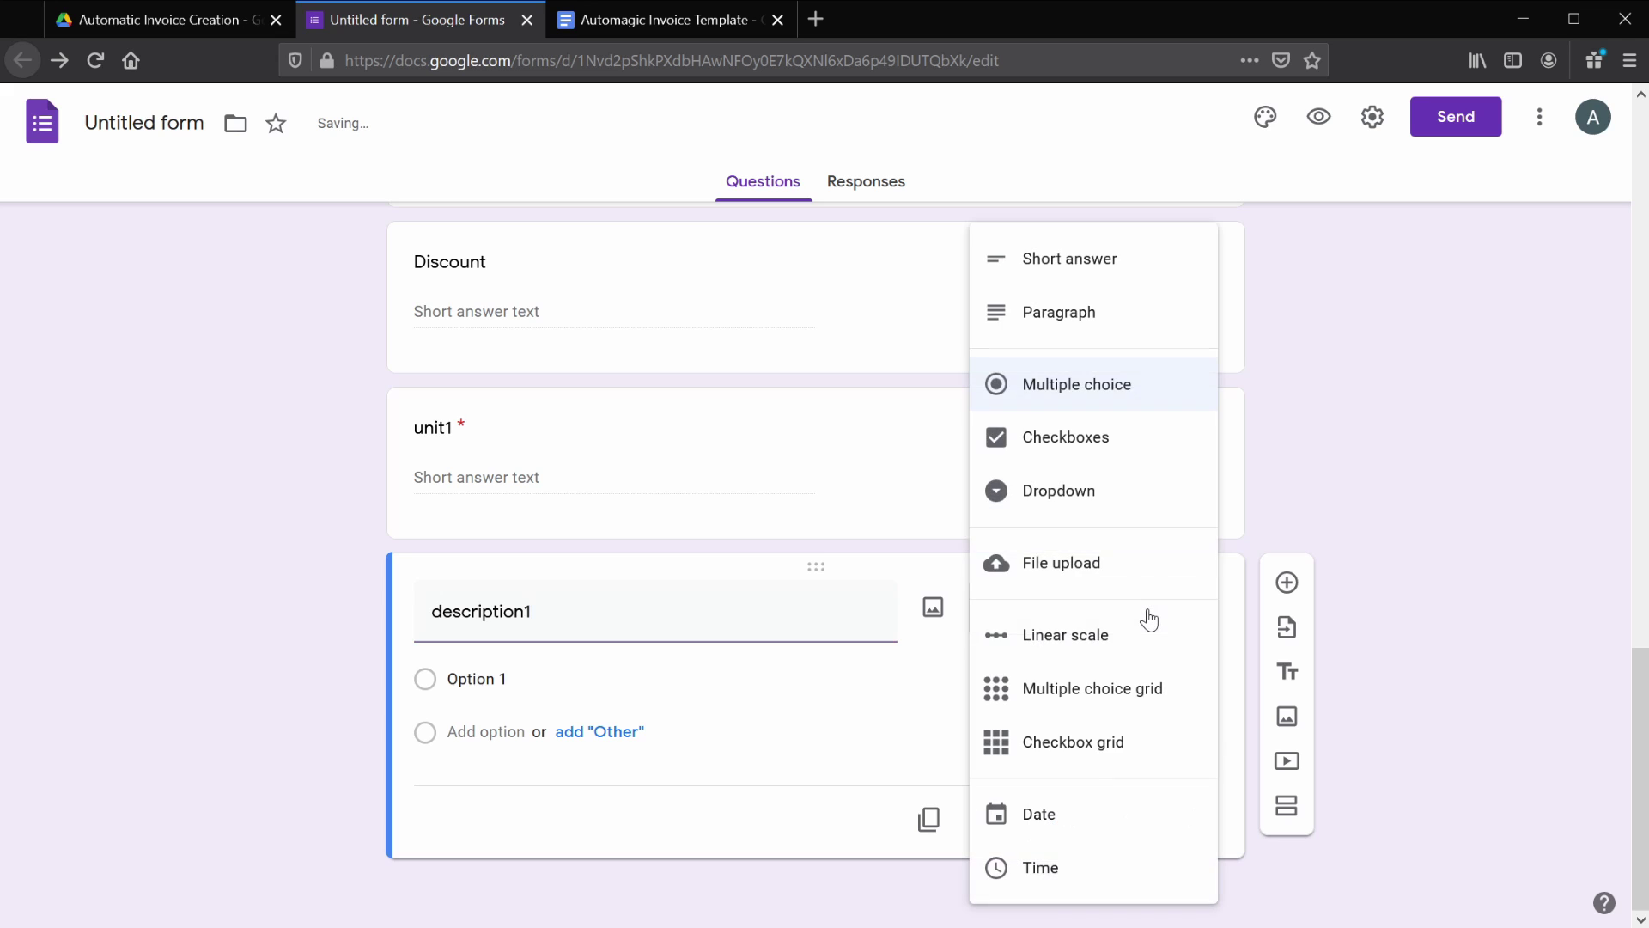
left_click(1115, 249)
left_click(1140, 826)
- Add a required price1 short answer validated as Is number with error 'Please enter a valid number.'
left_click(1286, 620)
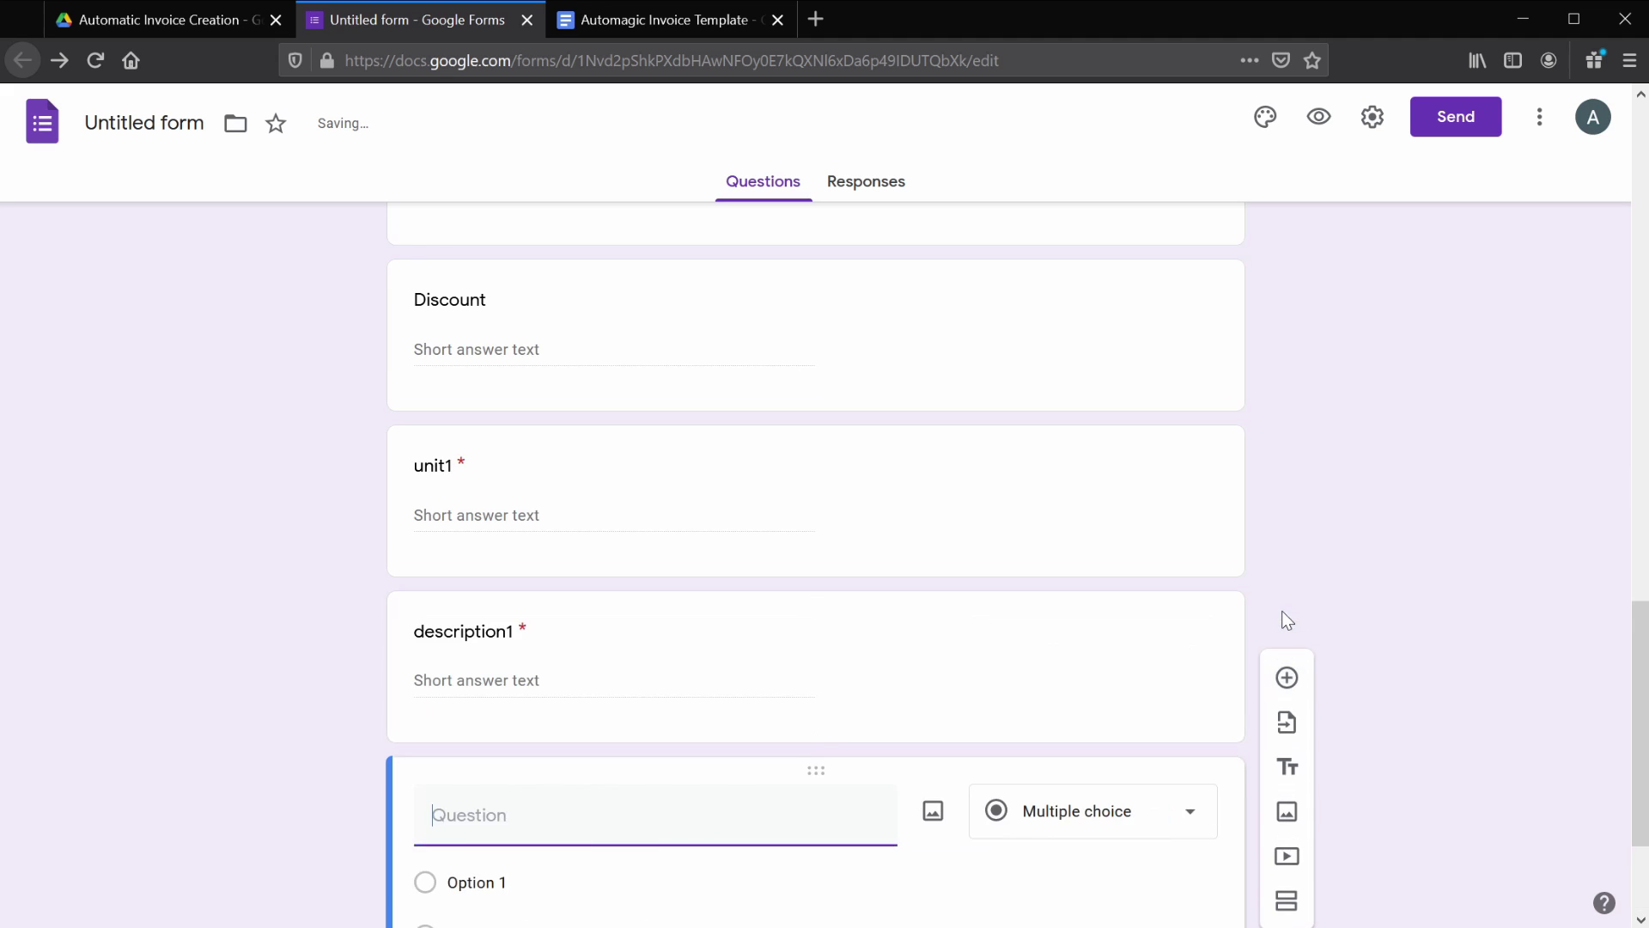
type("price1")
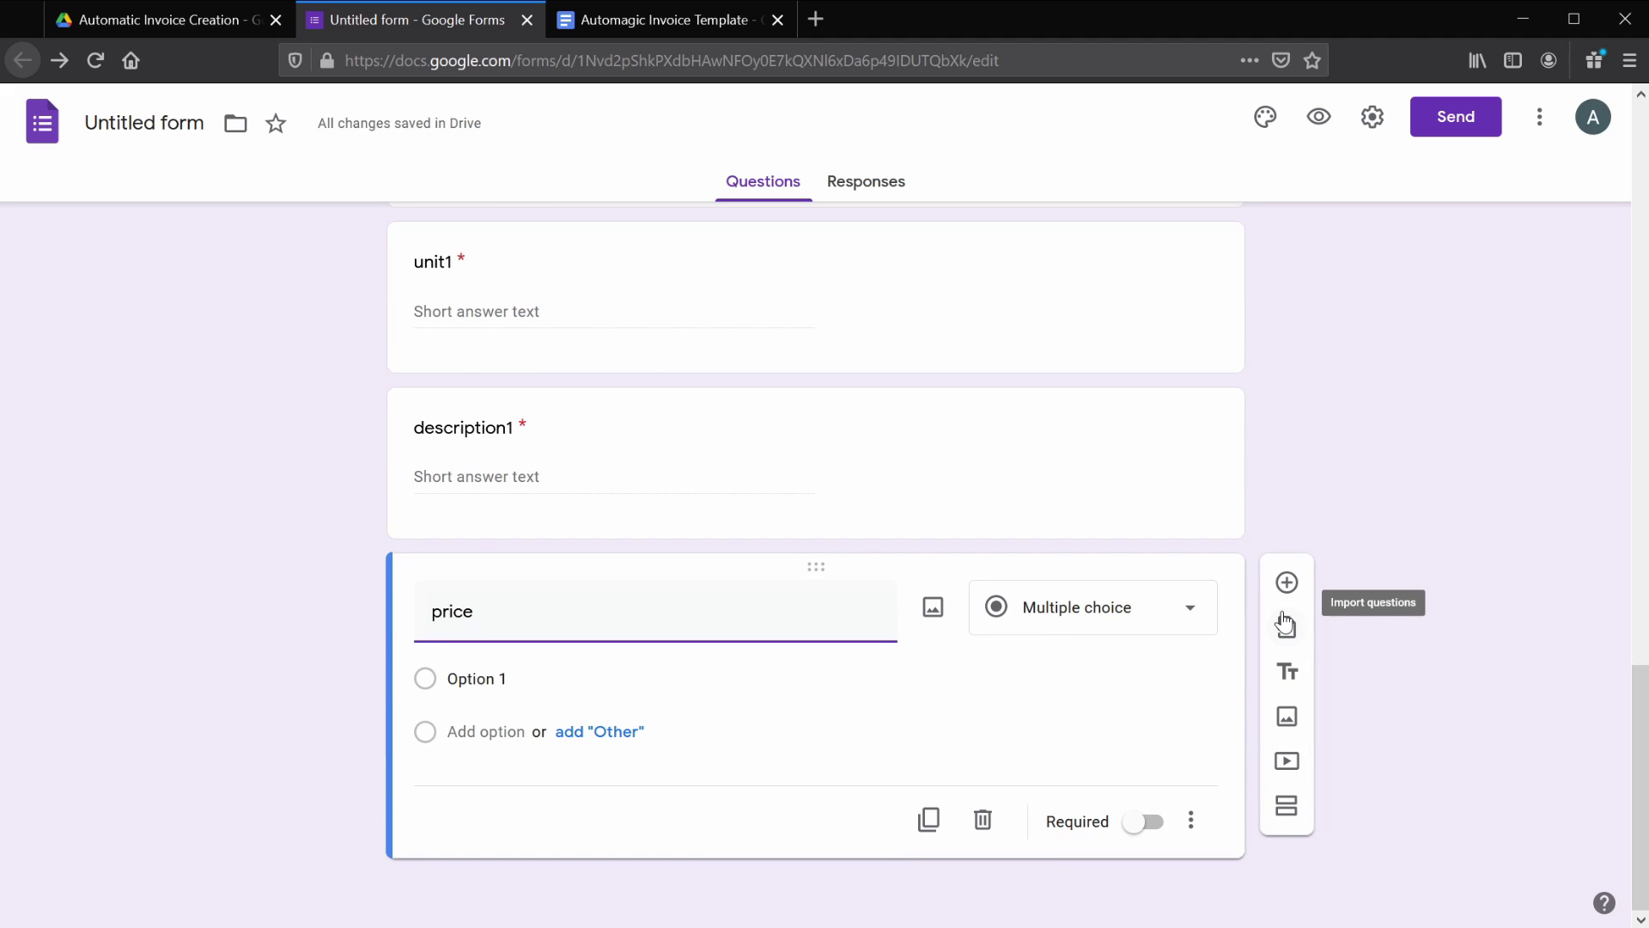
left_click(1103, 632)
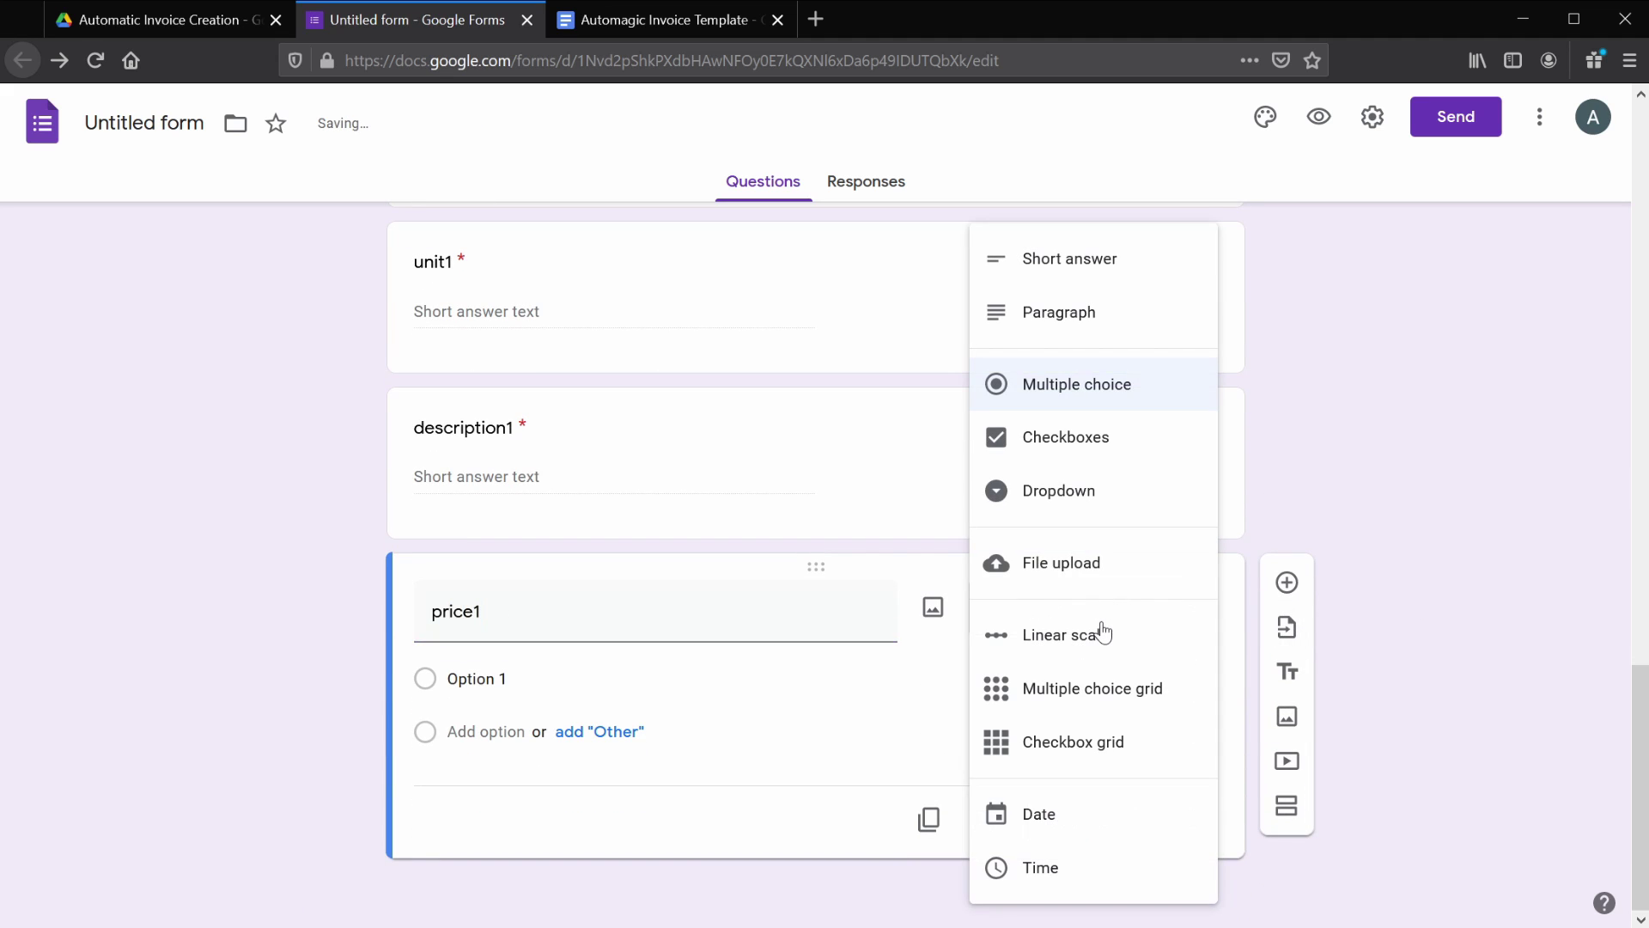
left_click(1065, 259)
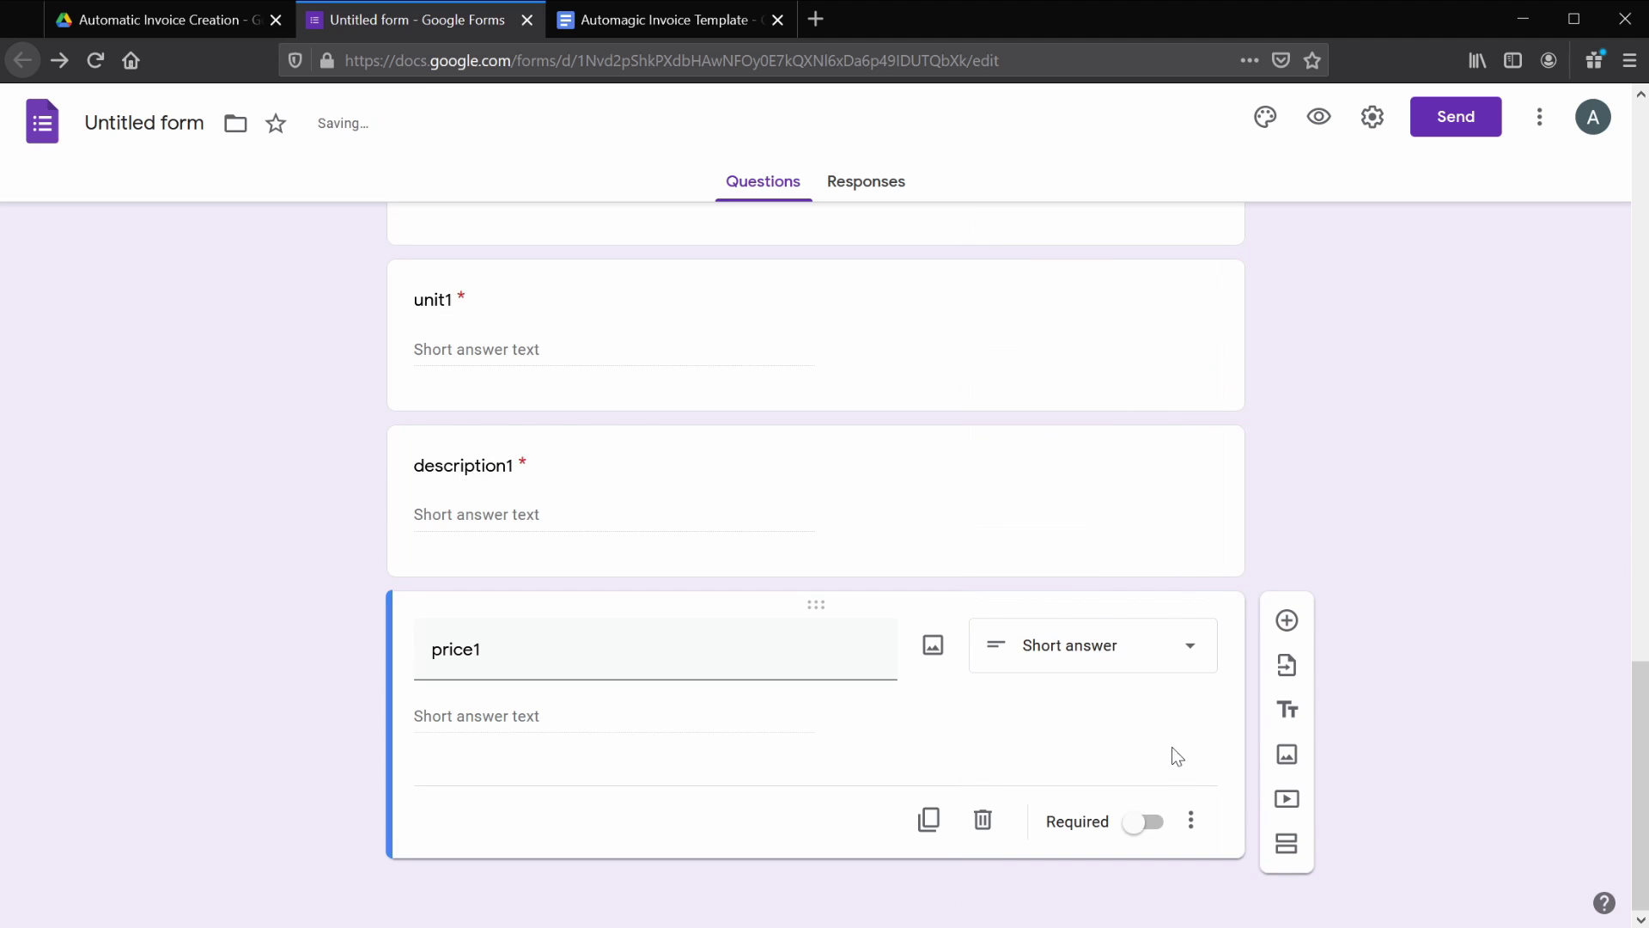
left_click(1143, 823)
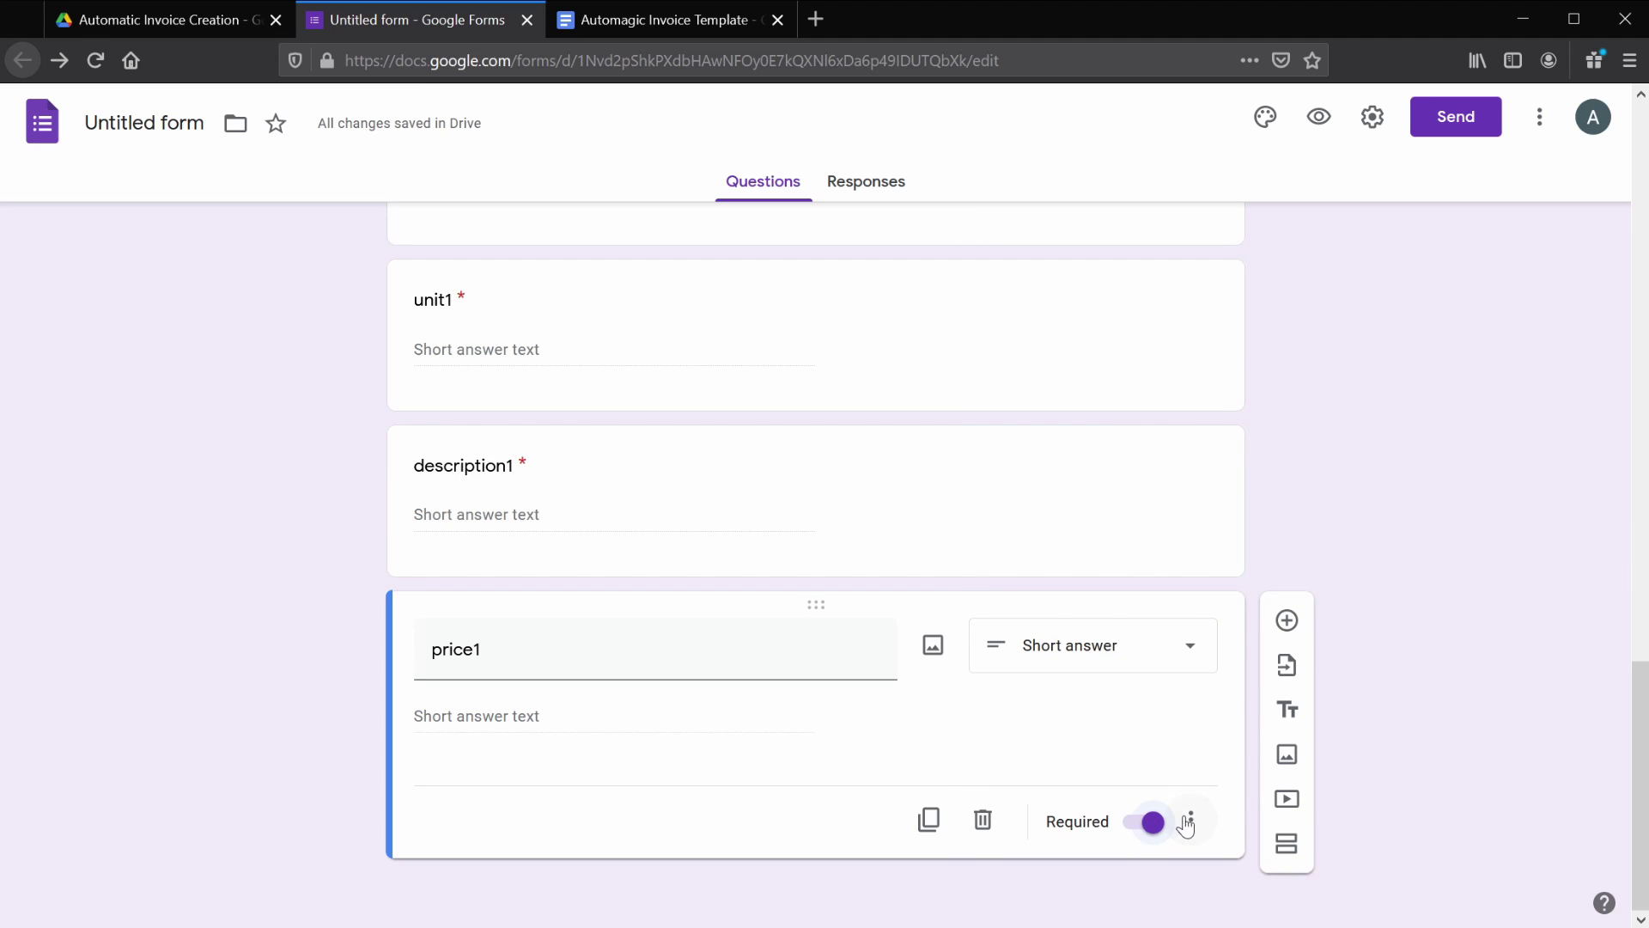
left_click(1191, 820)
left_click(1196, 876)
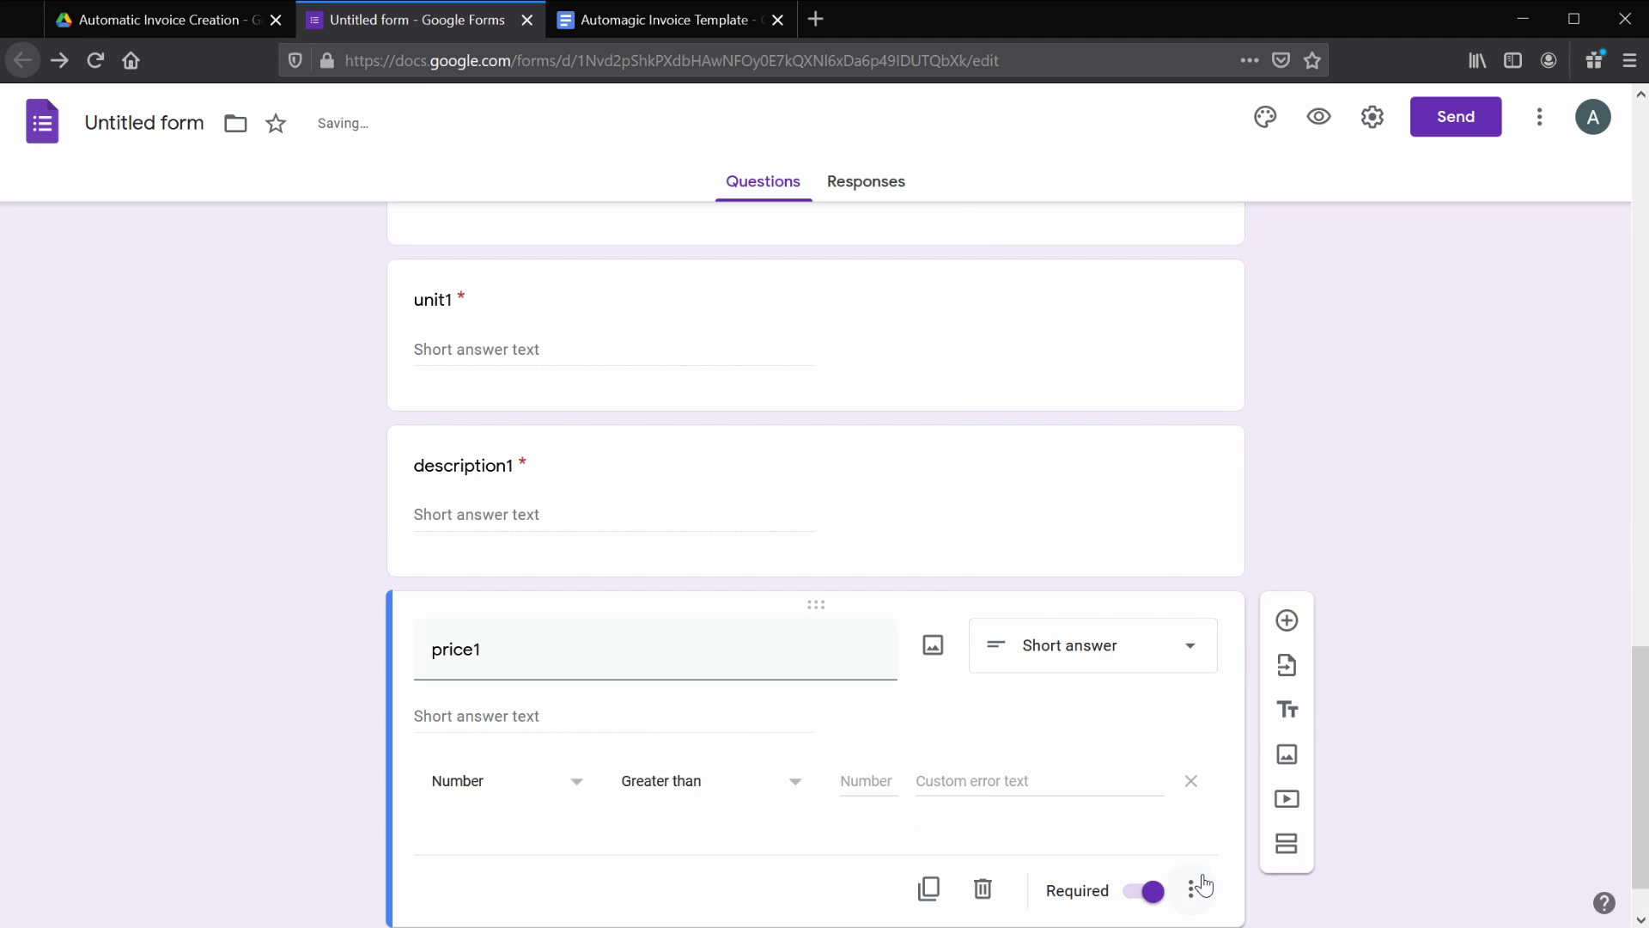
left_click(759, 791)
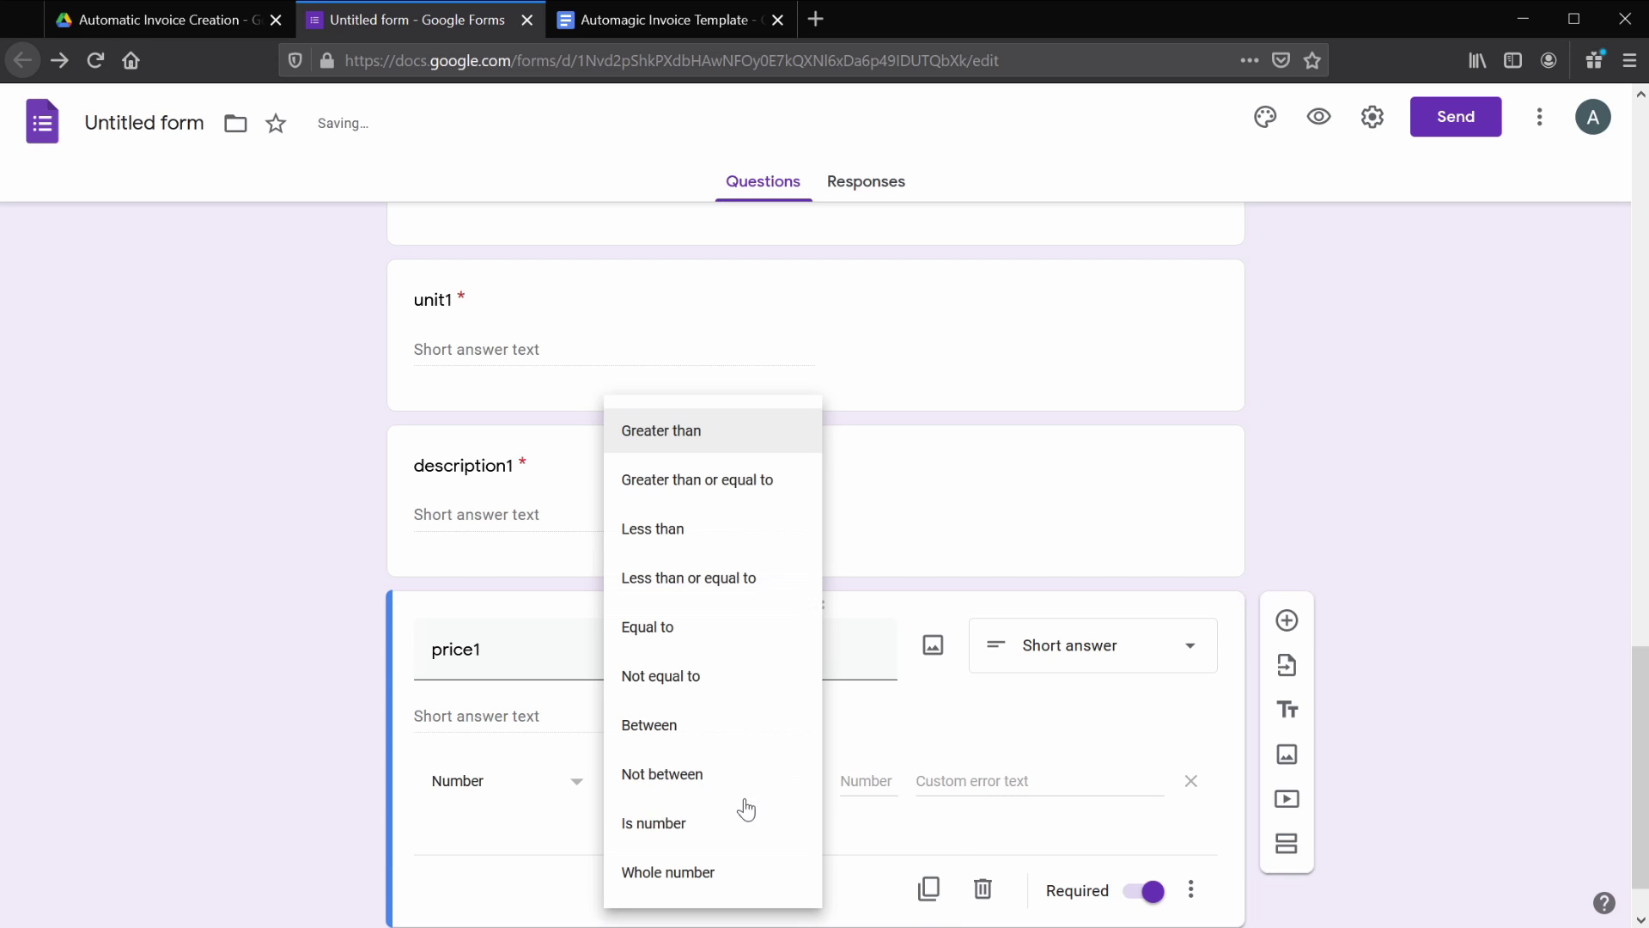
left_click(773, 812)
left_click(942, 778)
type("Please enter a valid number.")
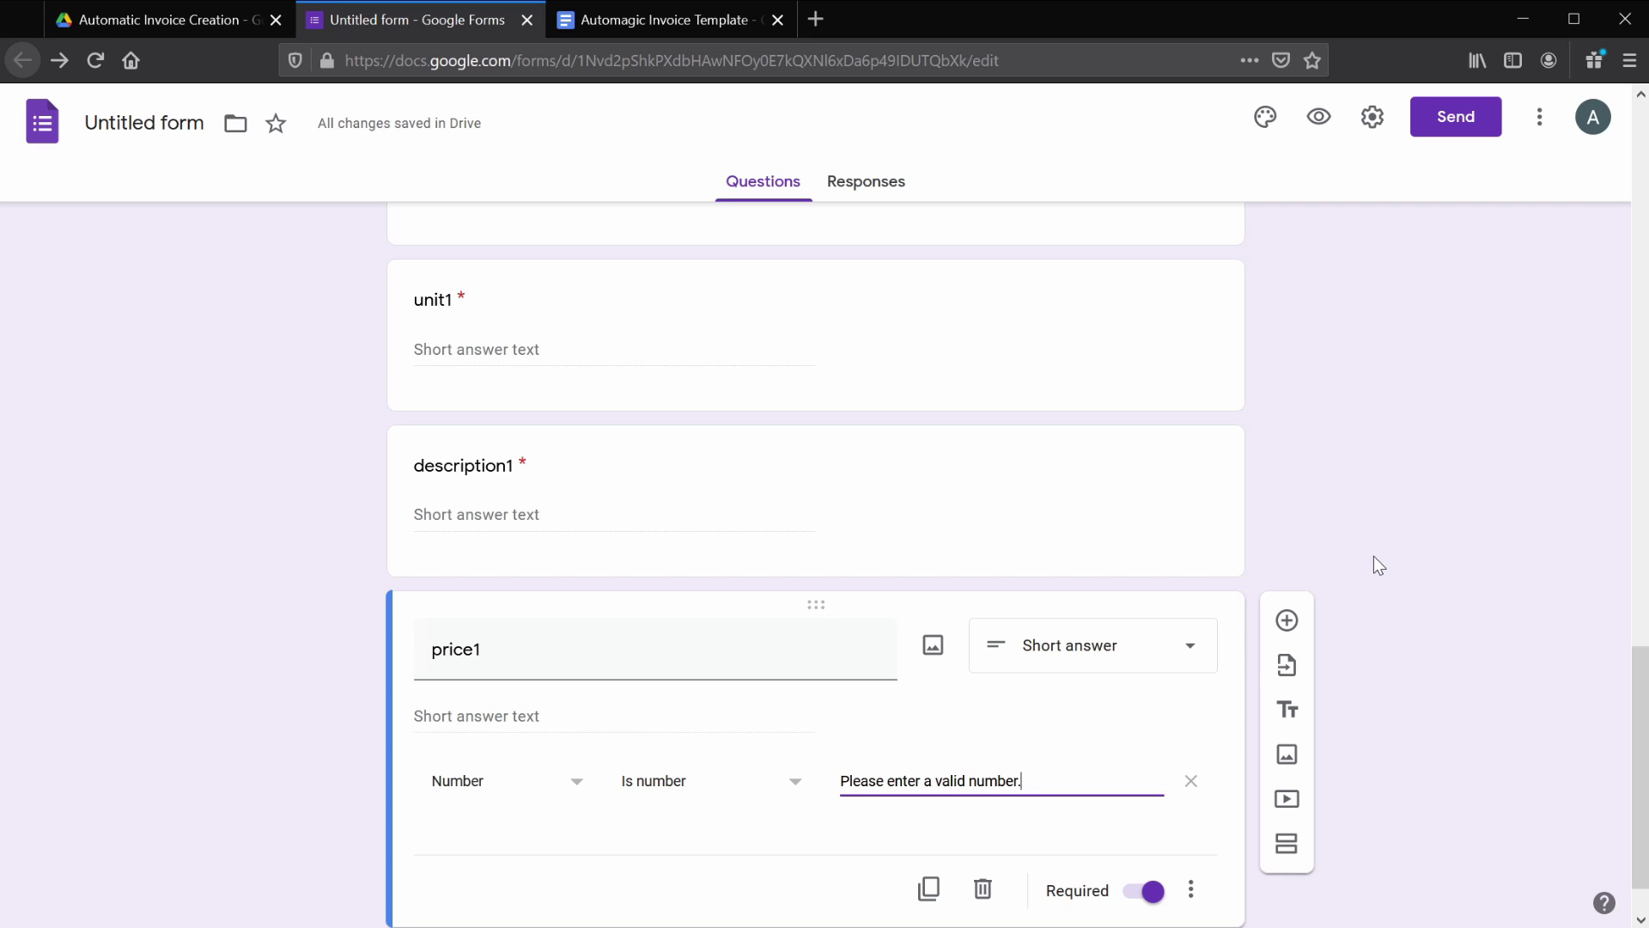
- Scroll through the finished form's Invoice Number, Invoice Date, Due Date and First Name questions
scroll(1363, 560, "down", 1)
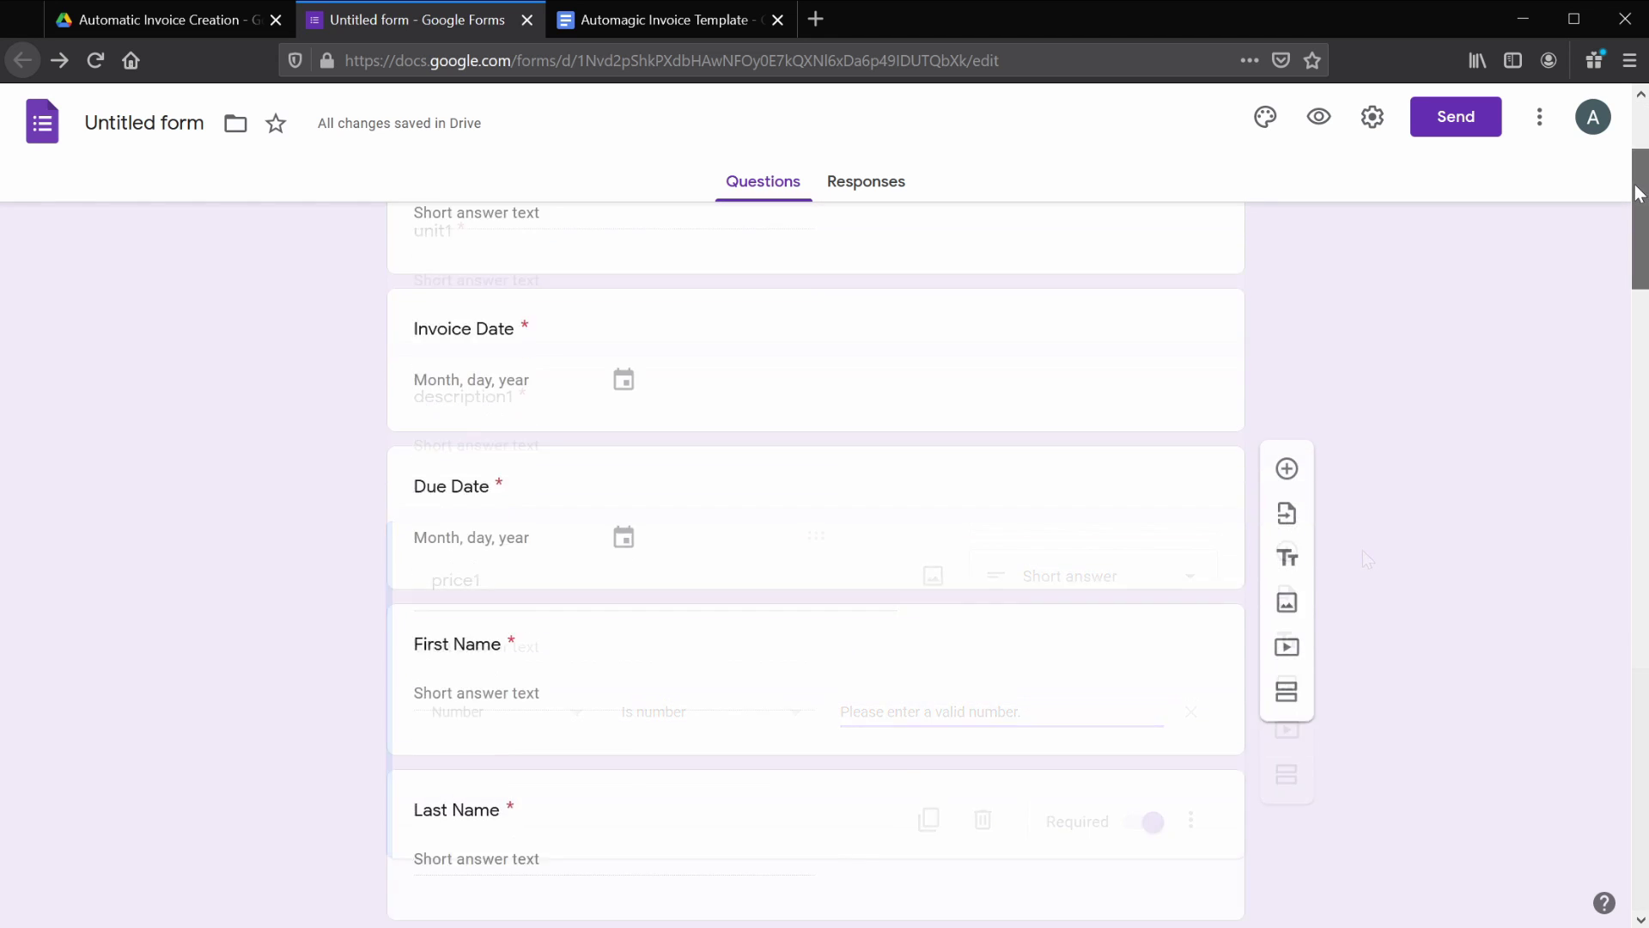
left_click_drag(1641, 185, 1641, 546)
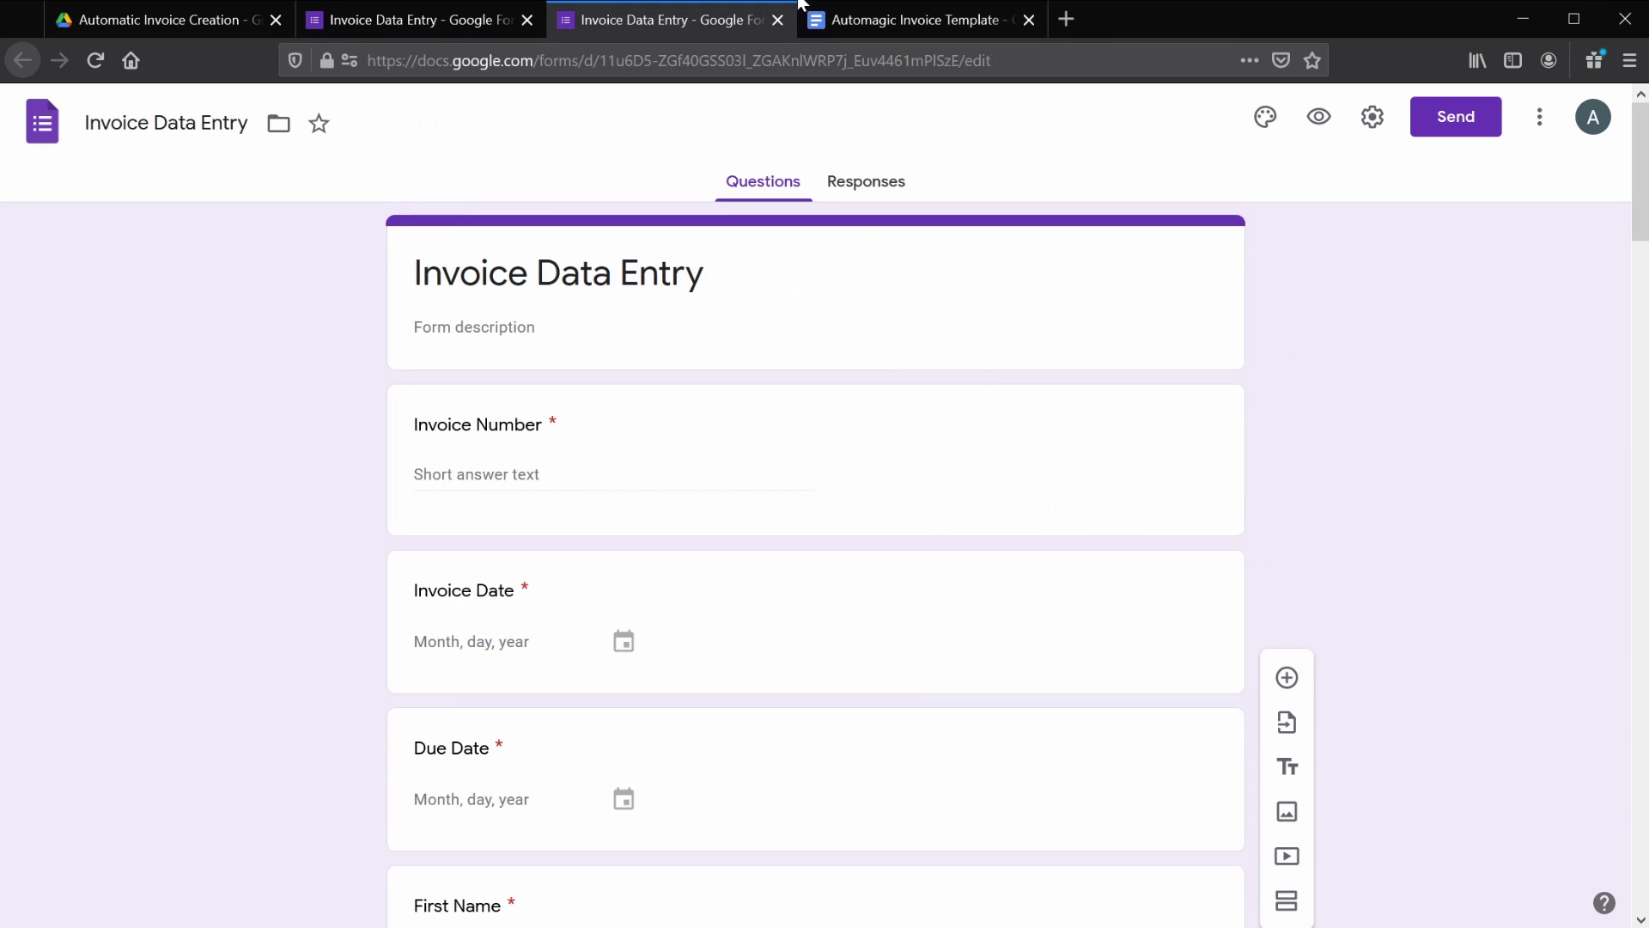
- Link responses to a new spreadsheet, Invoice Data Entry (Responses), then return to the form's questions
left_click(862, 180)
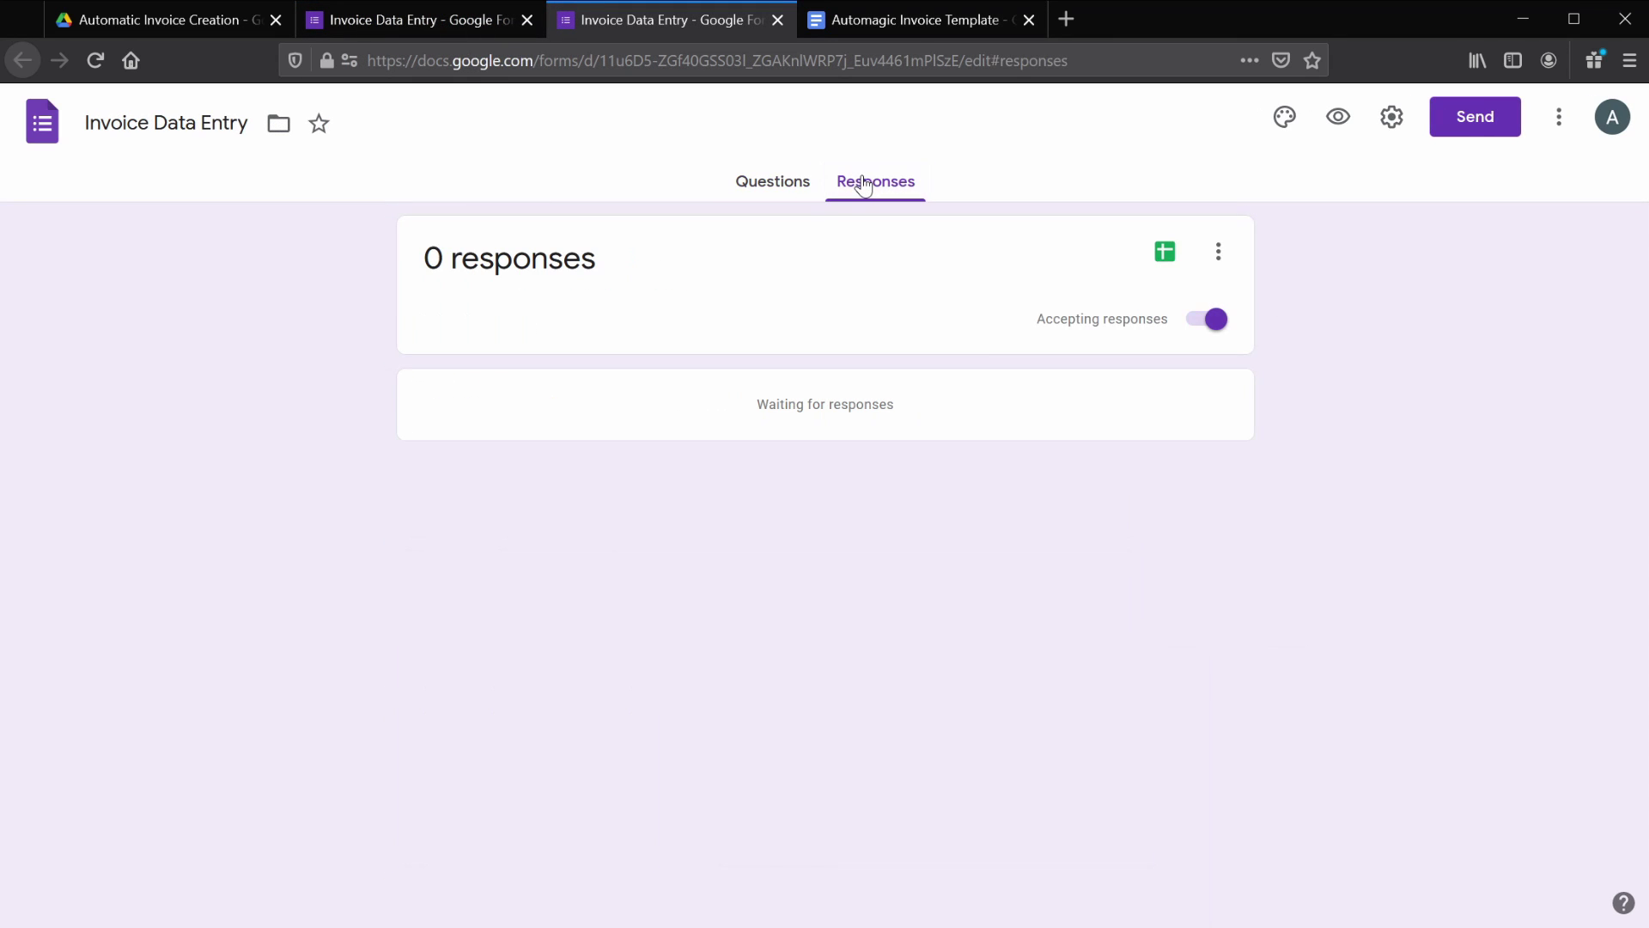
left_click(1167, 254)
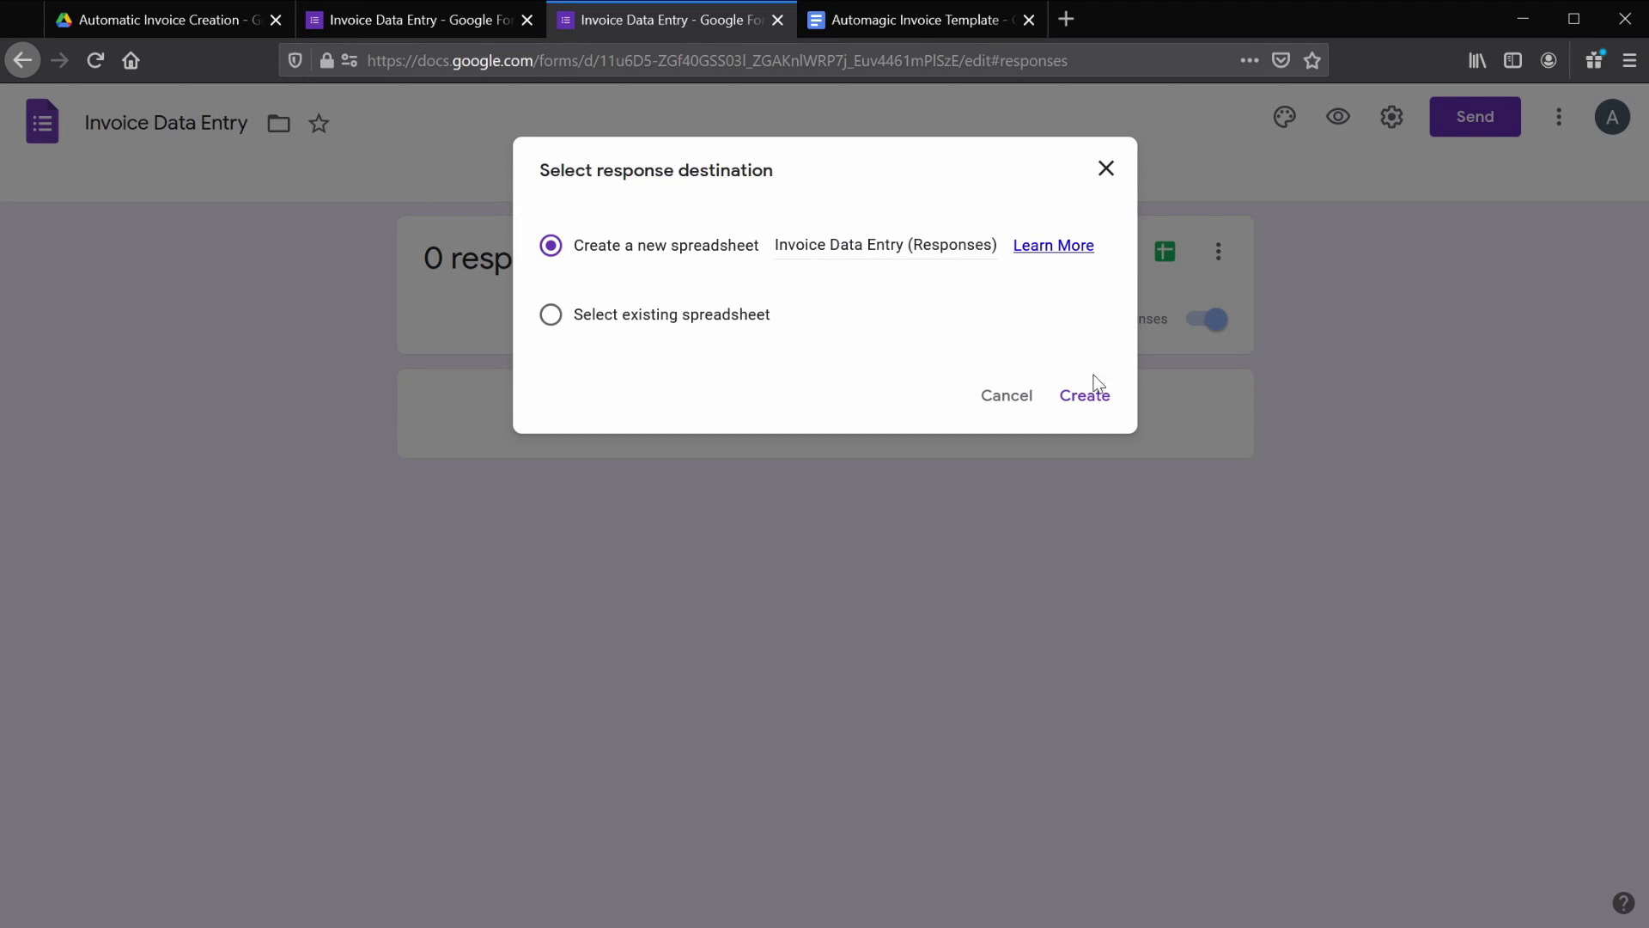
left_click(1089, 404)
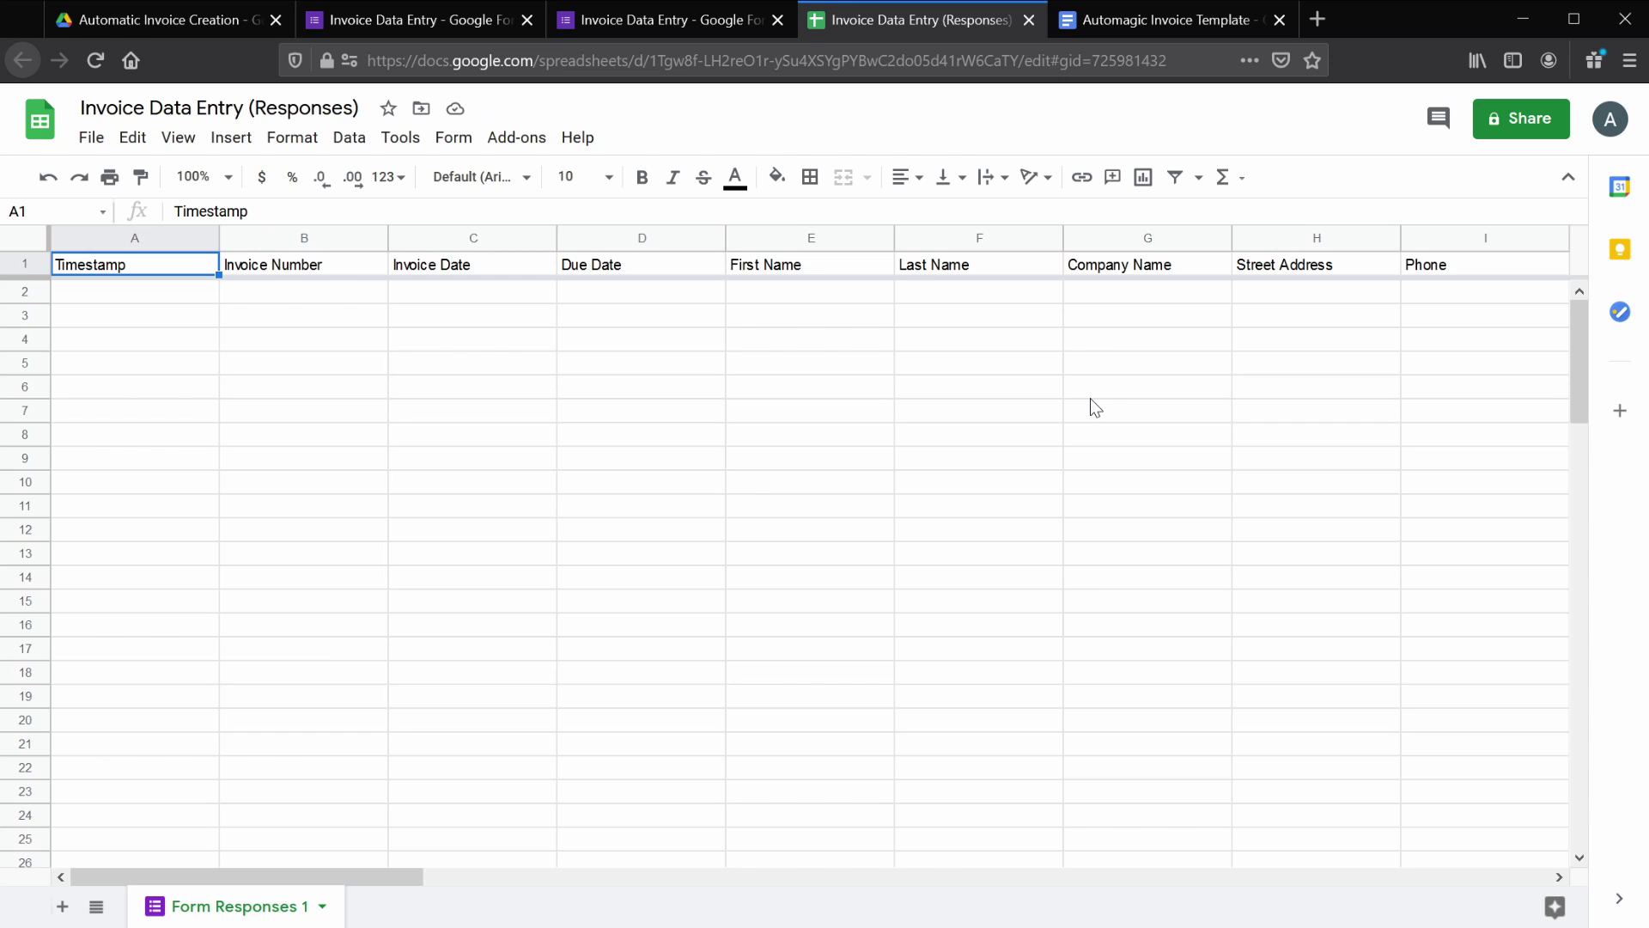
left_click(648, 23)
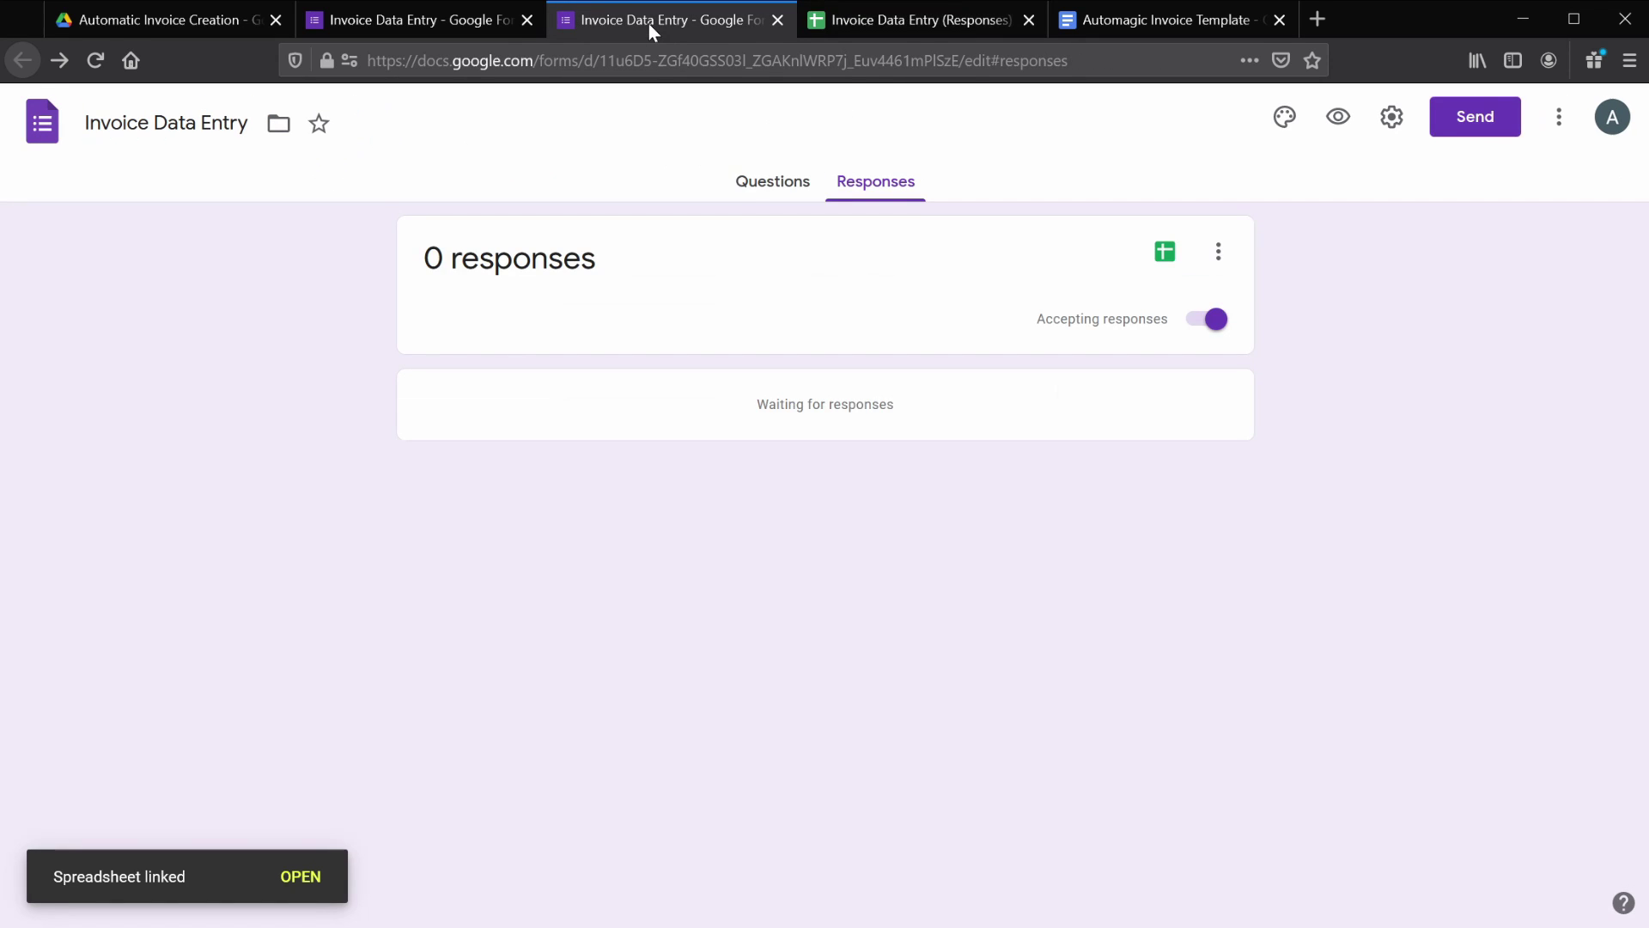
left_click(749, 185)
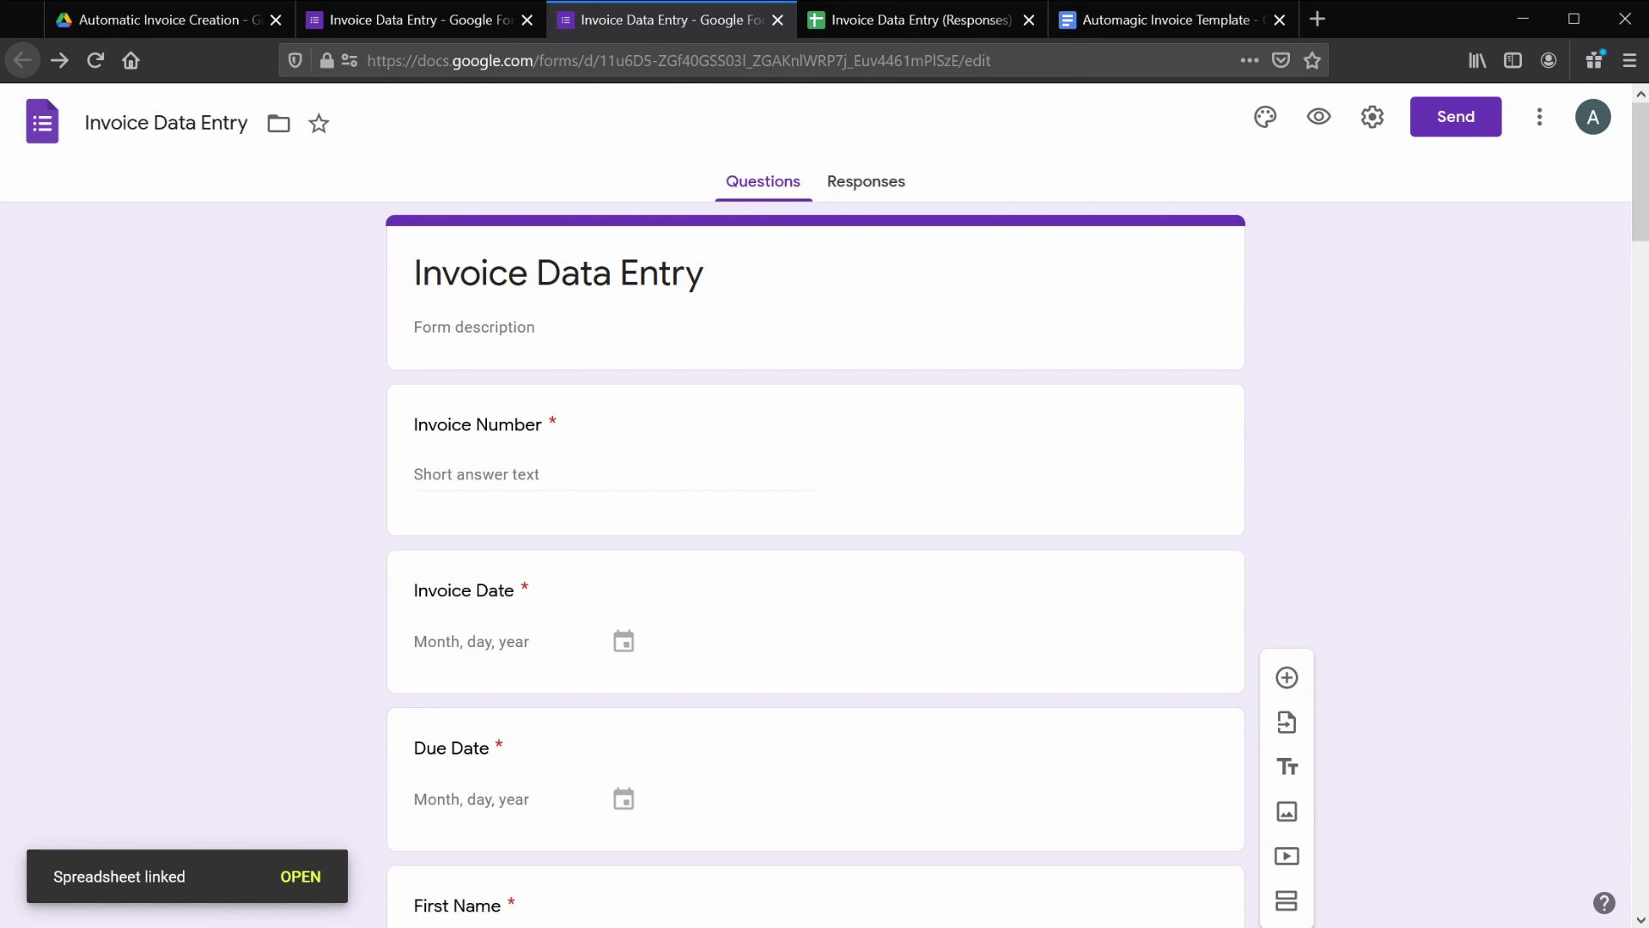
- From the Invoice Data Entry (Responses) spreadsheet, open Tools > Script editor to create a bound script project
left_click(939, 23)
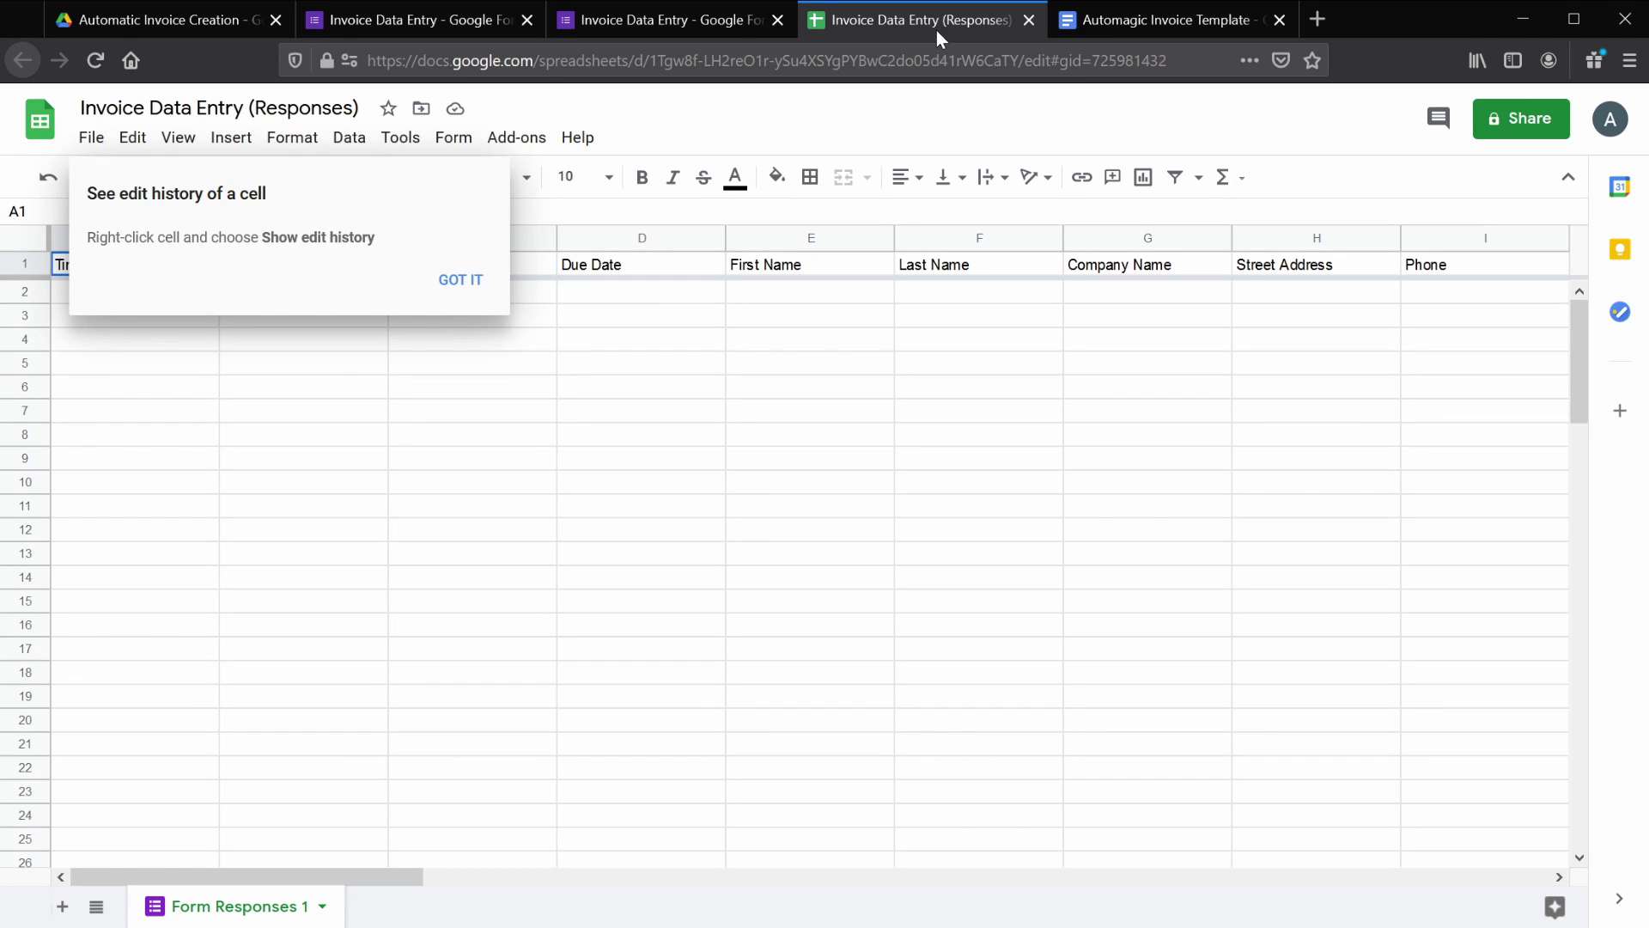
left_click(464, 282)
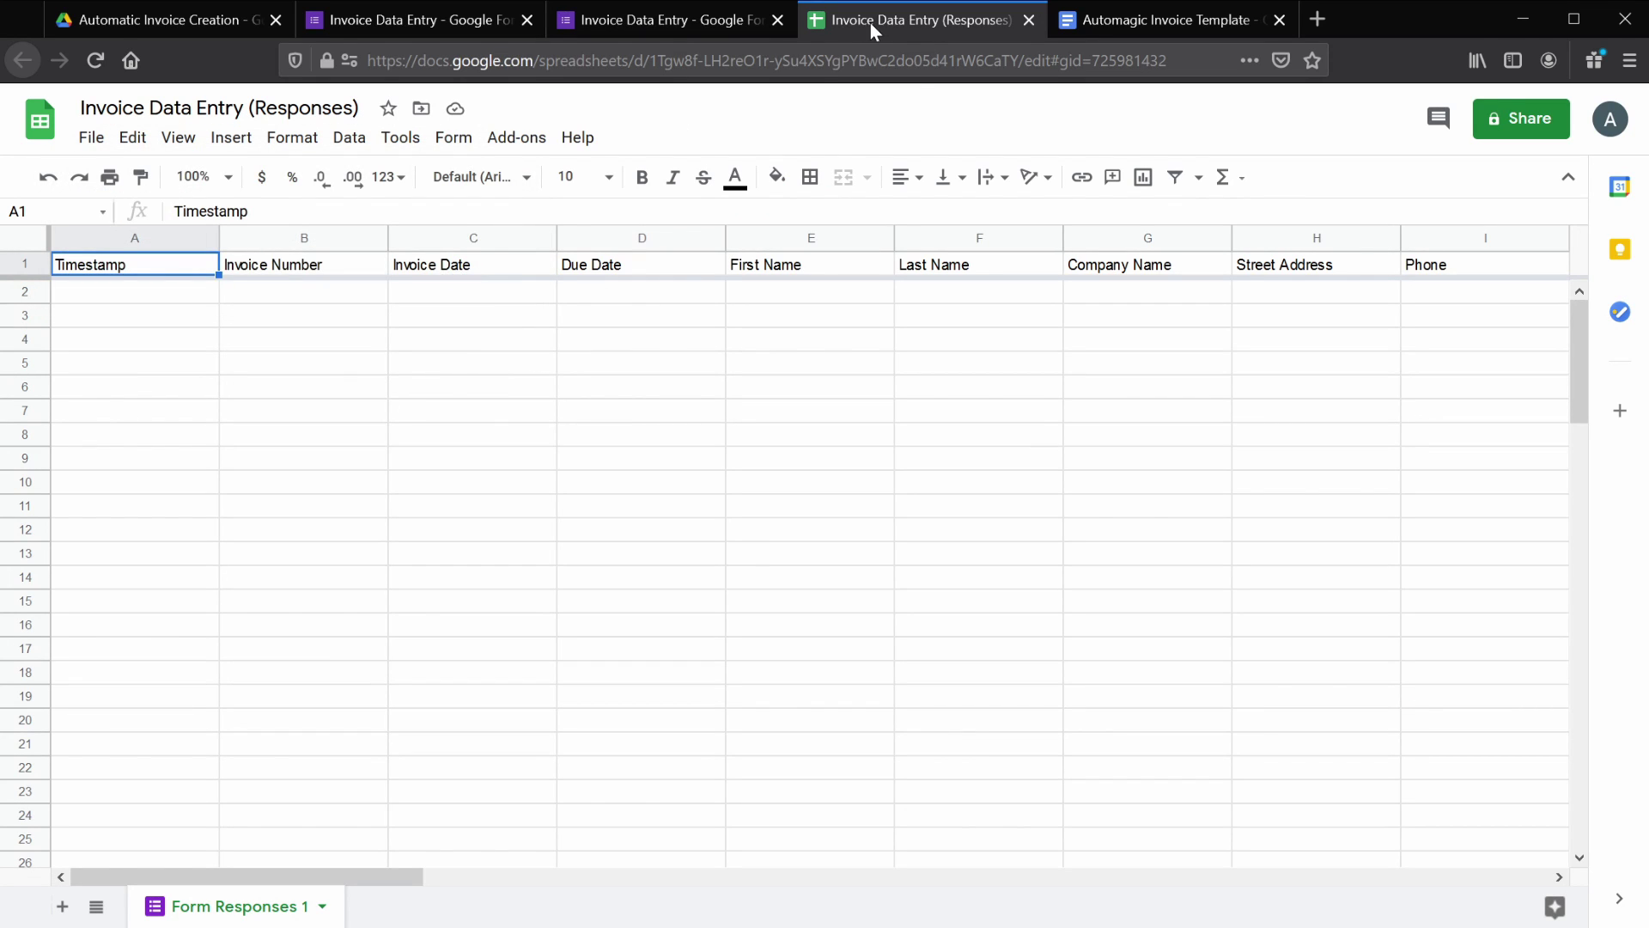
left_click(401, 148)
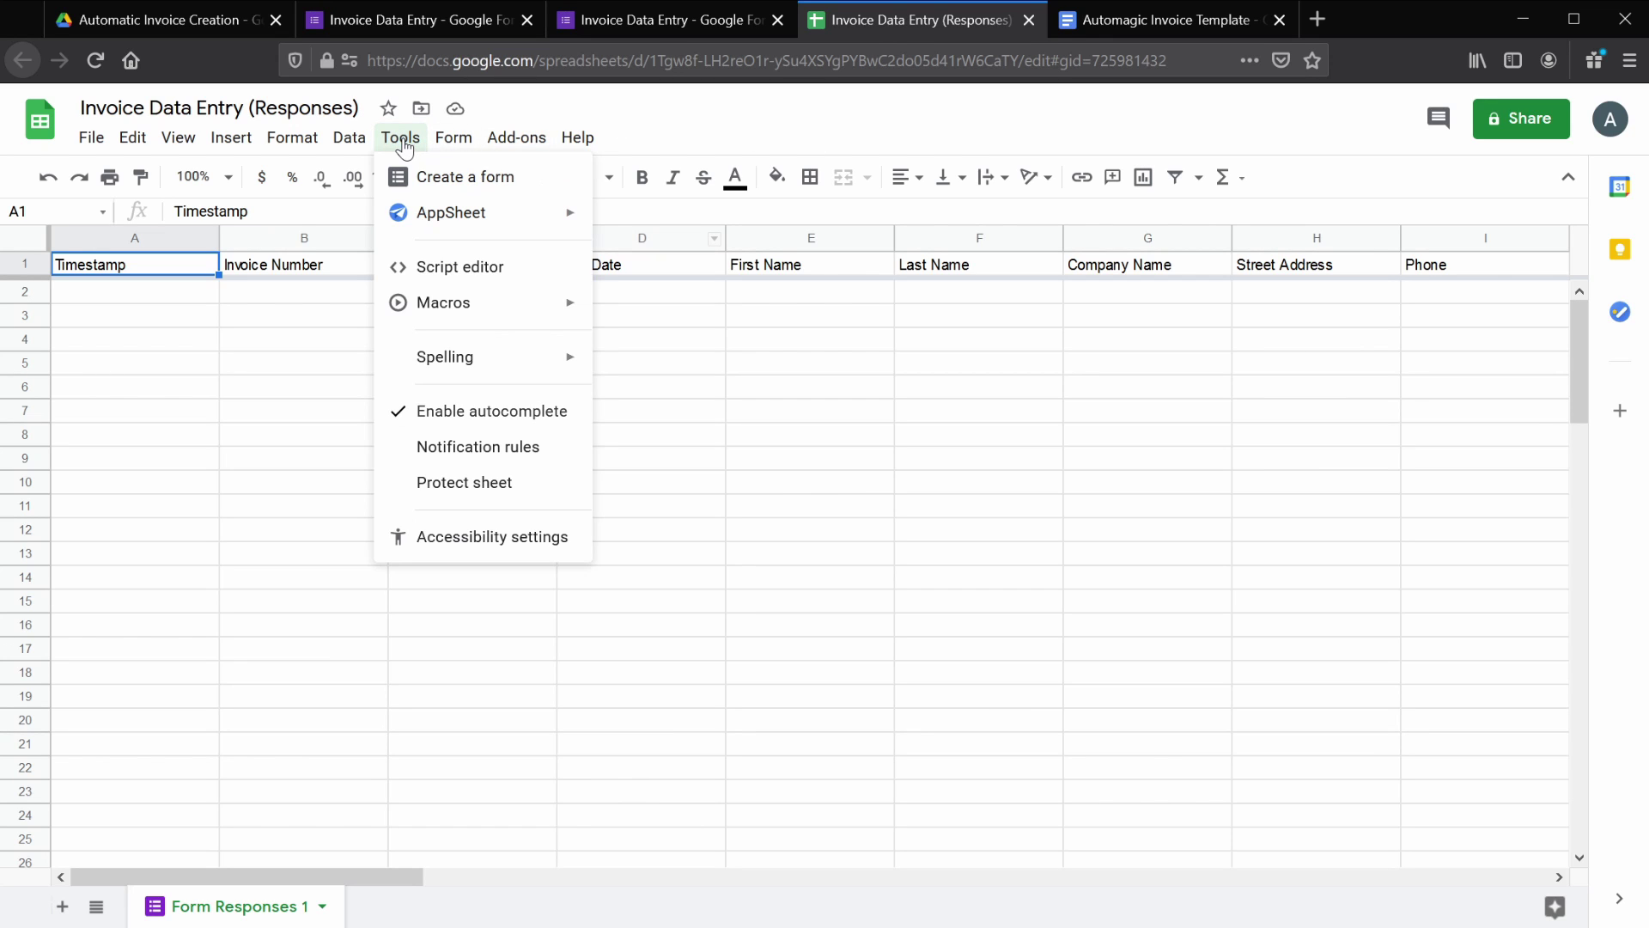
left_click(446, 266)
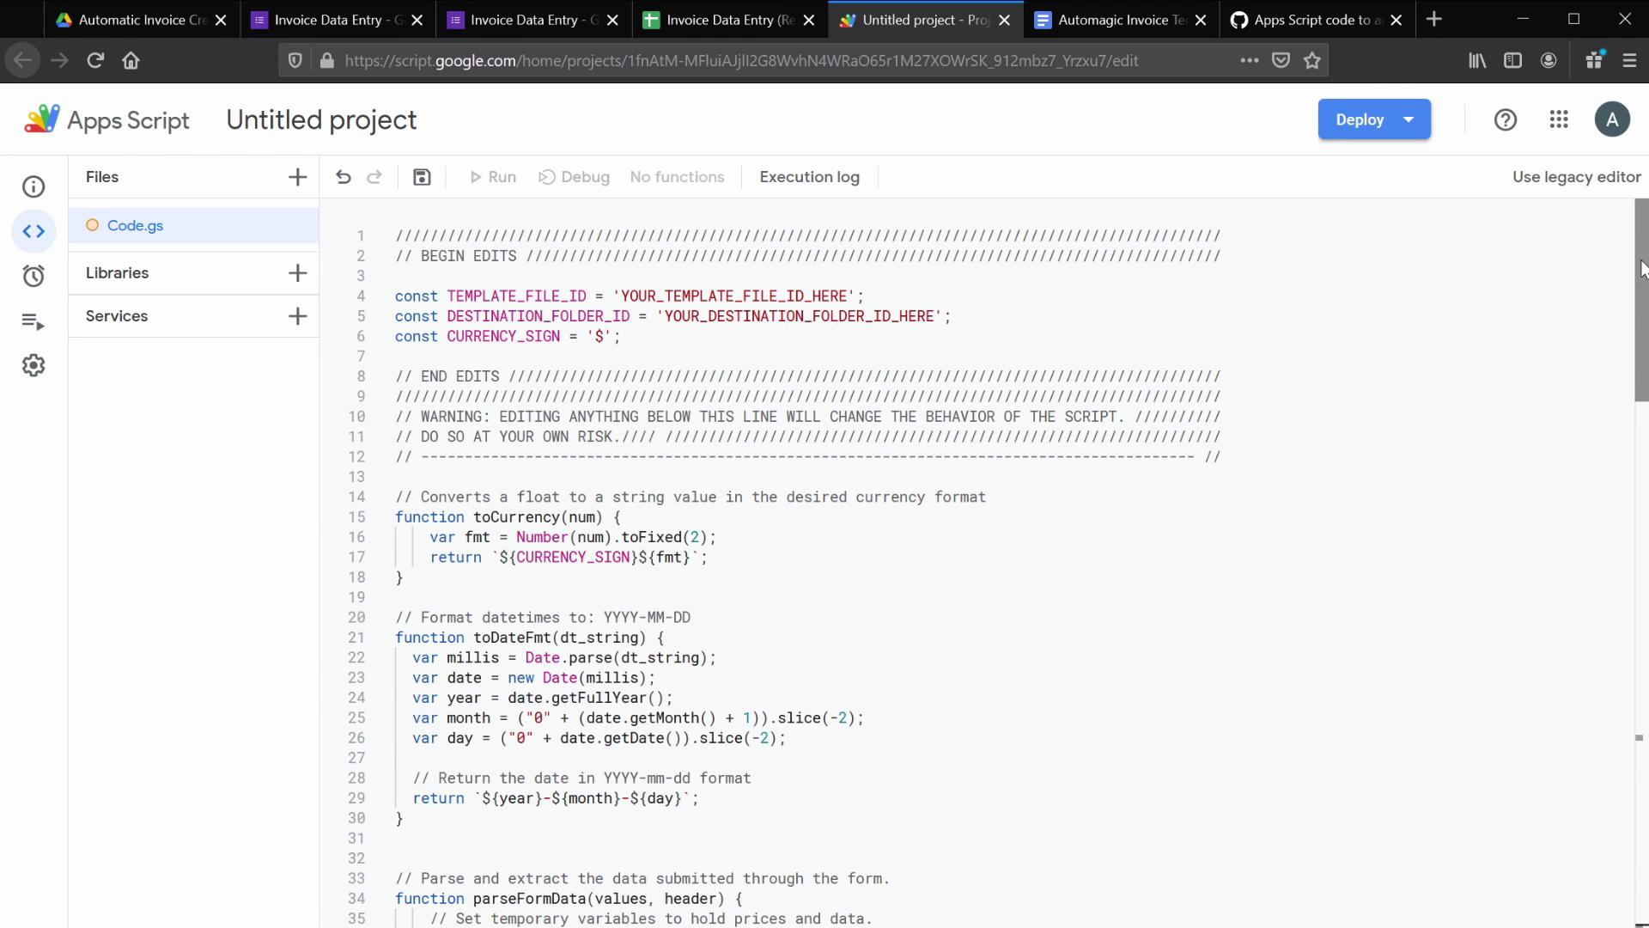
- Paste the invoice script into Code.gs and select the template file and destination folder ID placeholders
left_click_drag(1639, 272, 1602, 342)
scroll(1602, 342, "up", 4)
left_click_drag(628, 337, 384, 302)
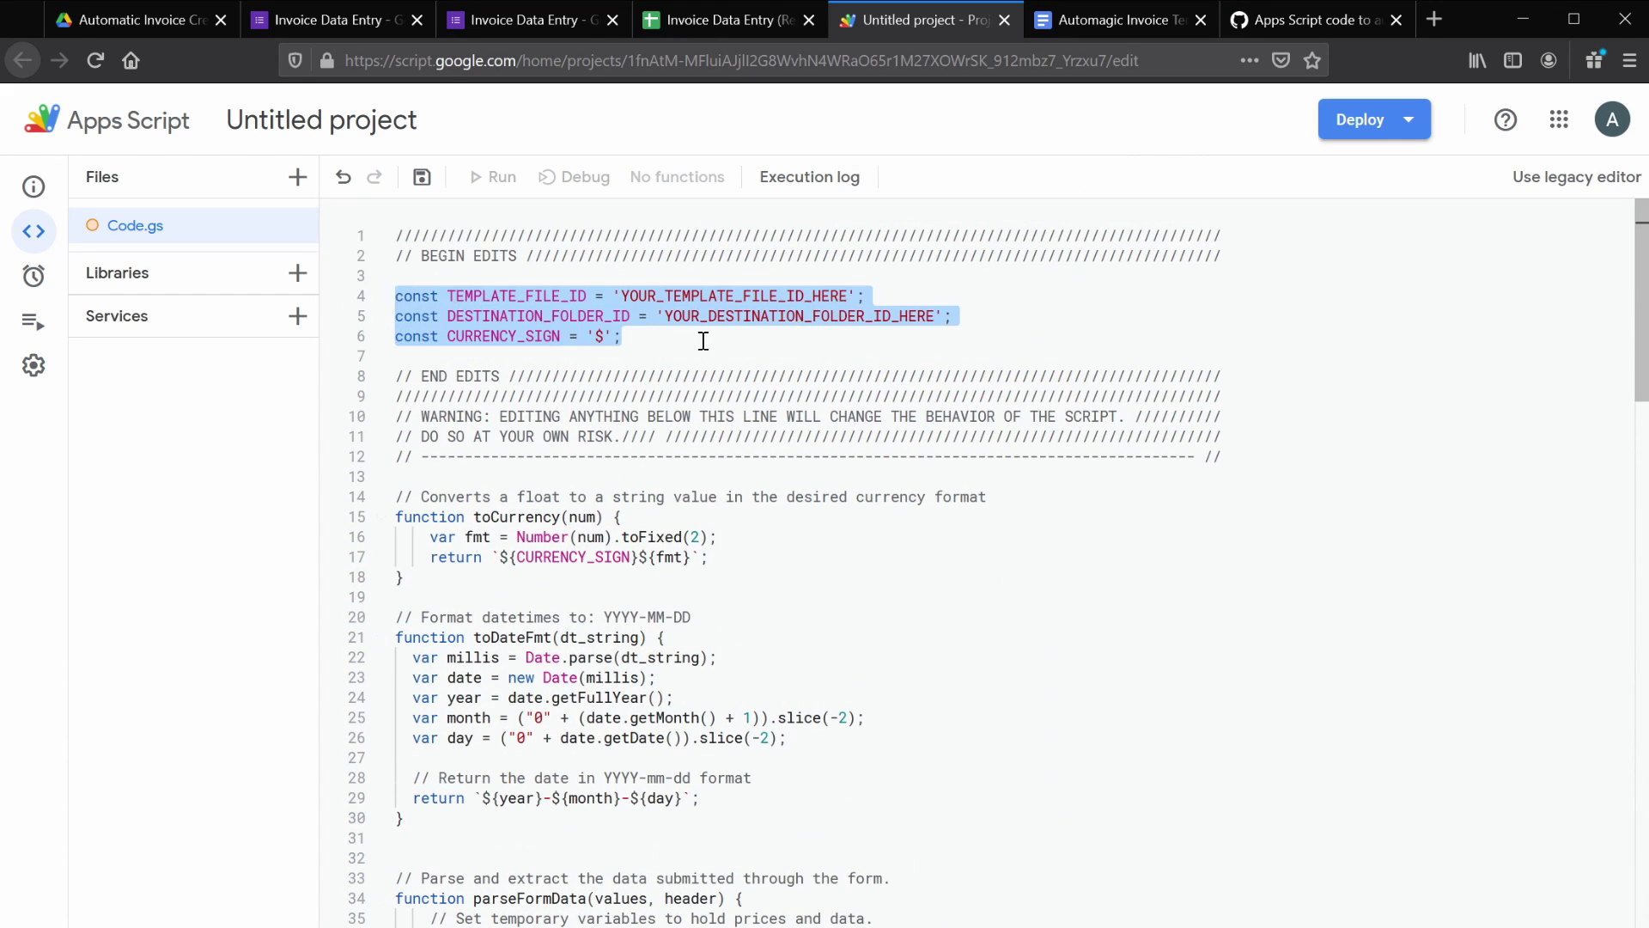
double_click(760, 296)
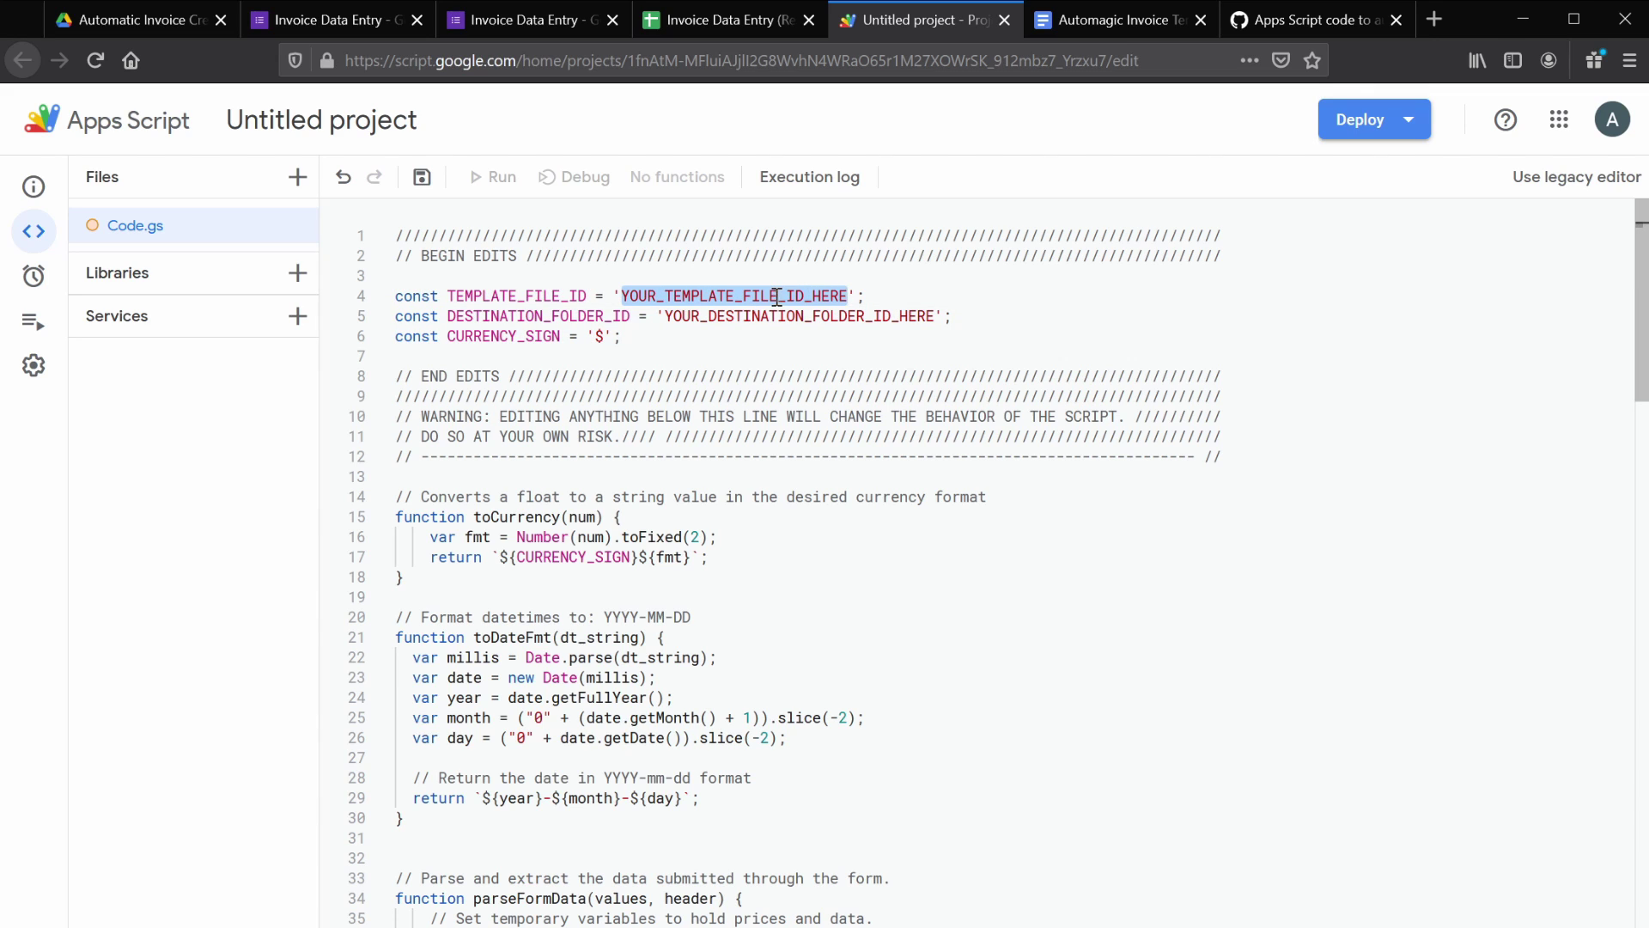
double_click(745, 319)
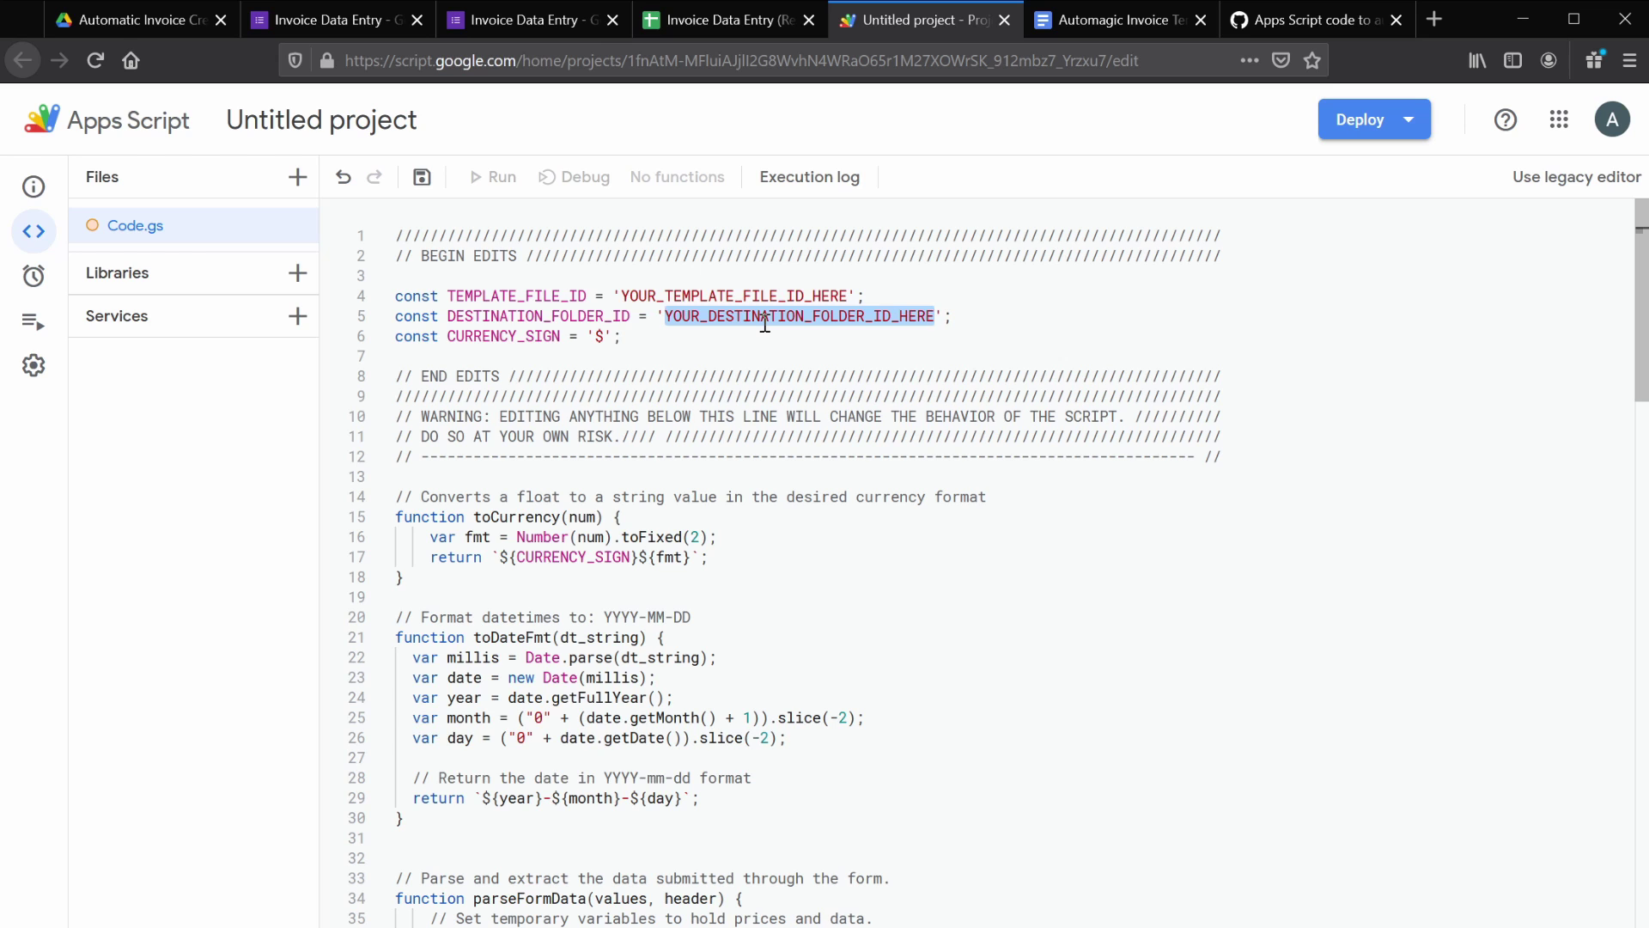
- Copy the Automagic Invoice Template document ID from its URL and paste it as TEMPLATE_FILE_ID
left_click(1106, 22)
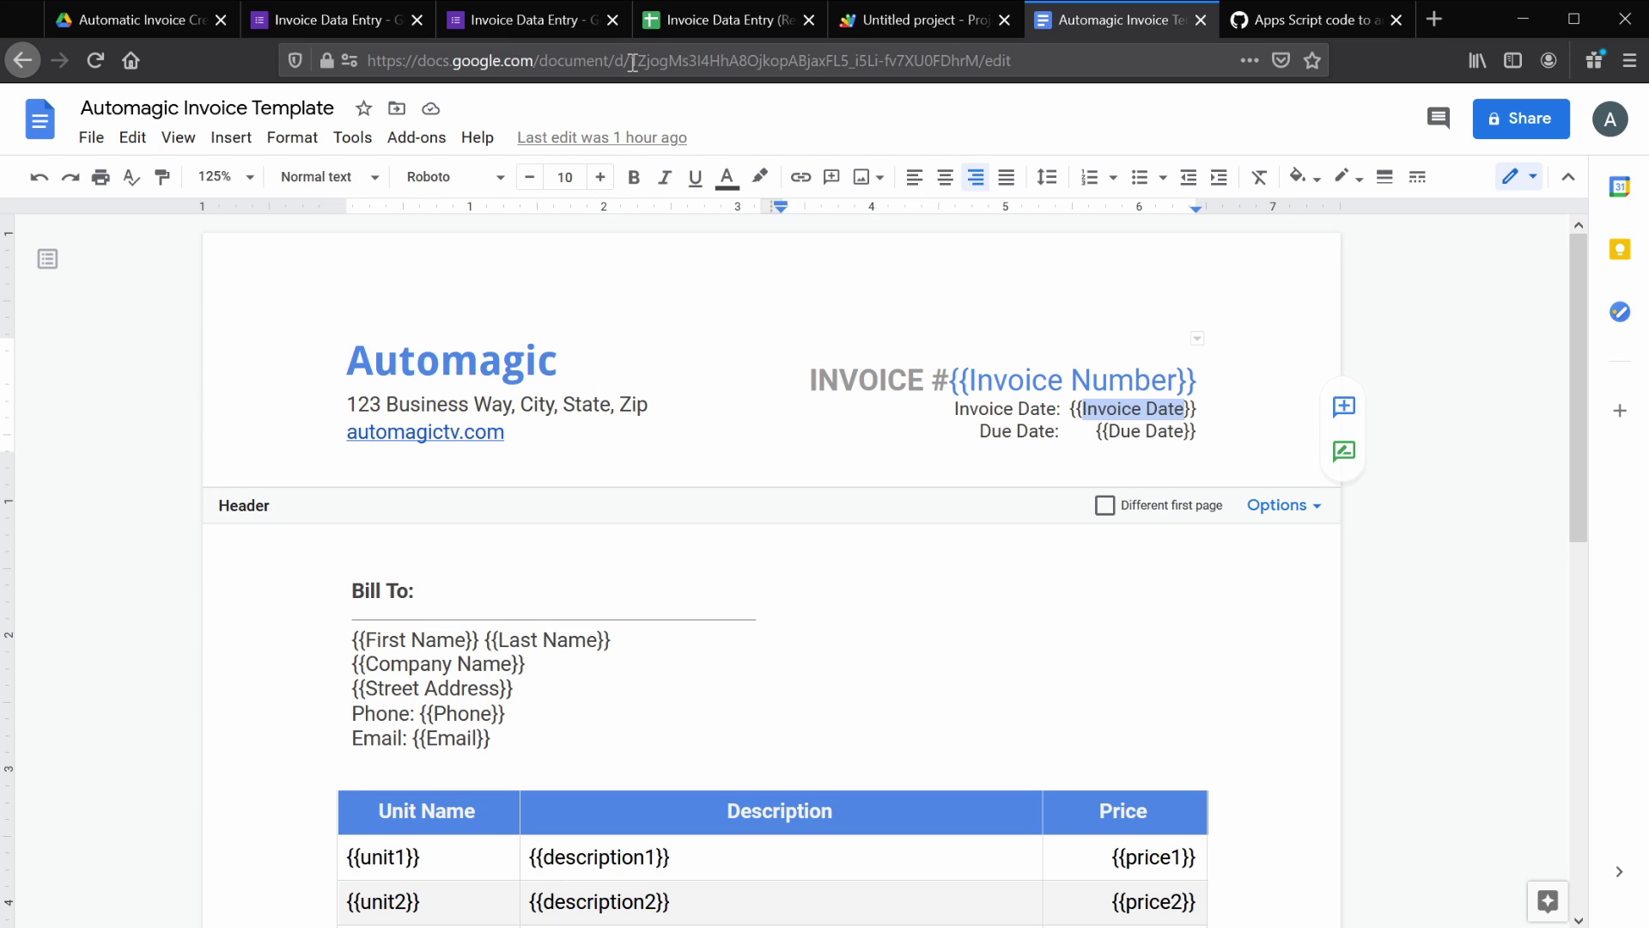
left_click_drag(632, 62, 980, 67)
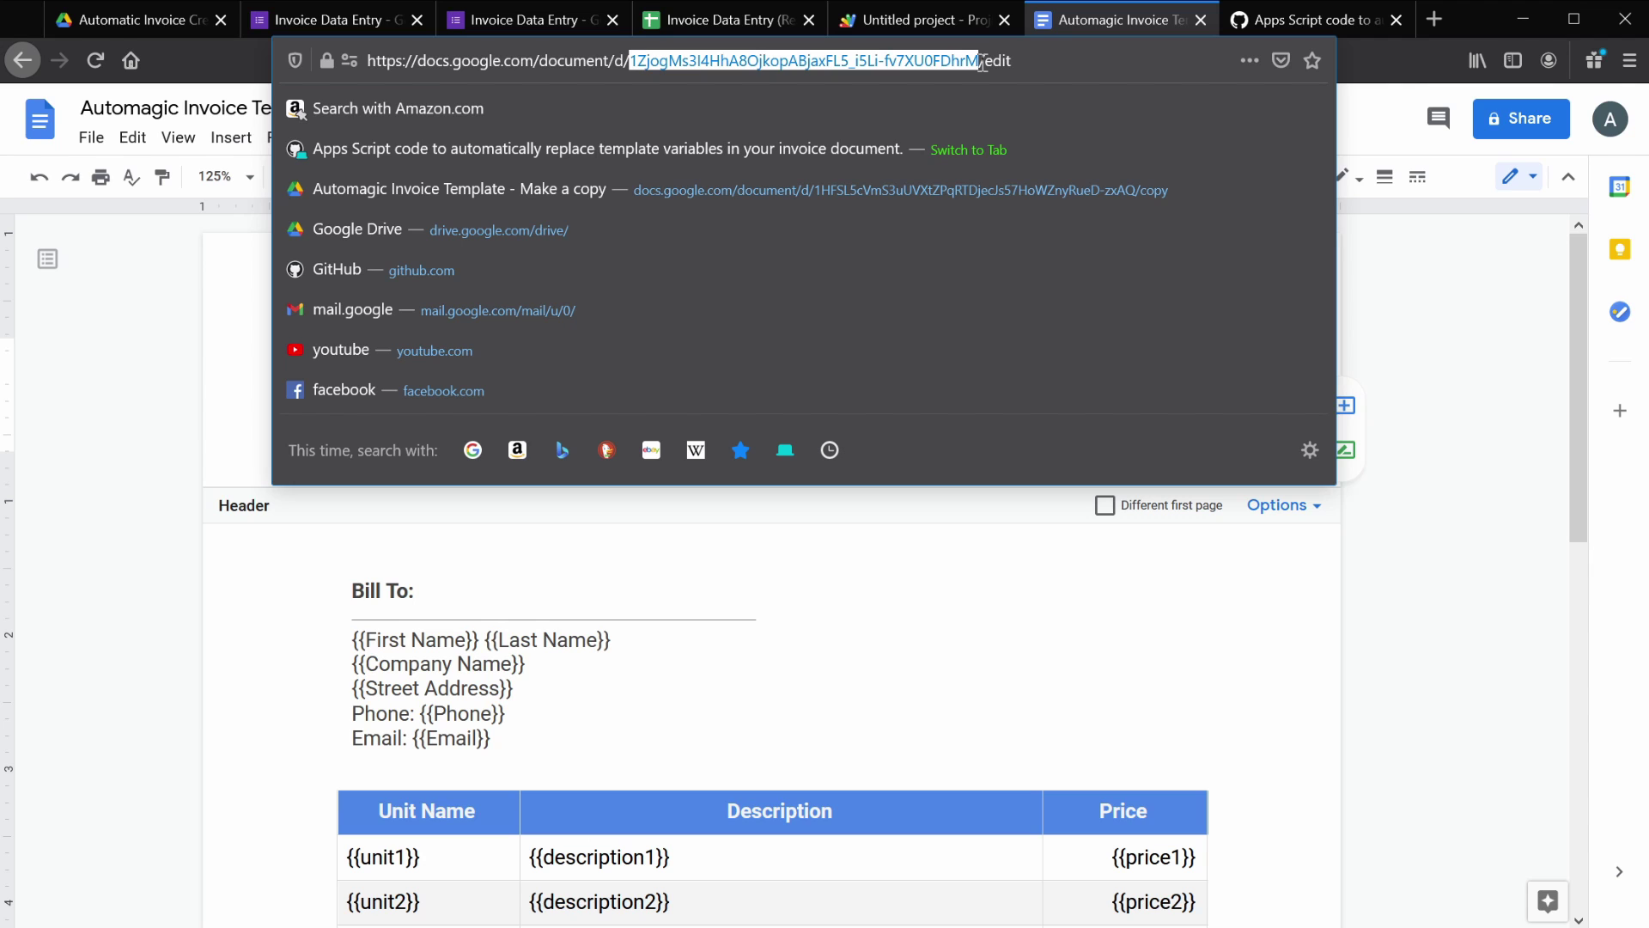
left_click(915, 12)
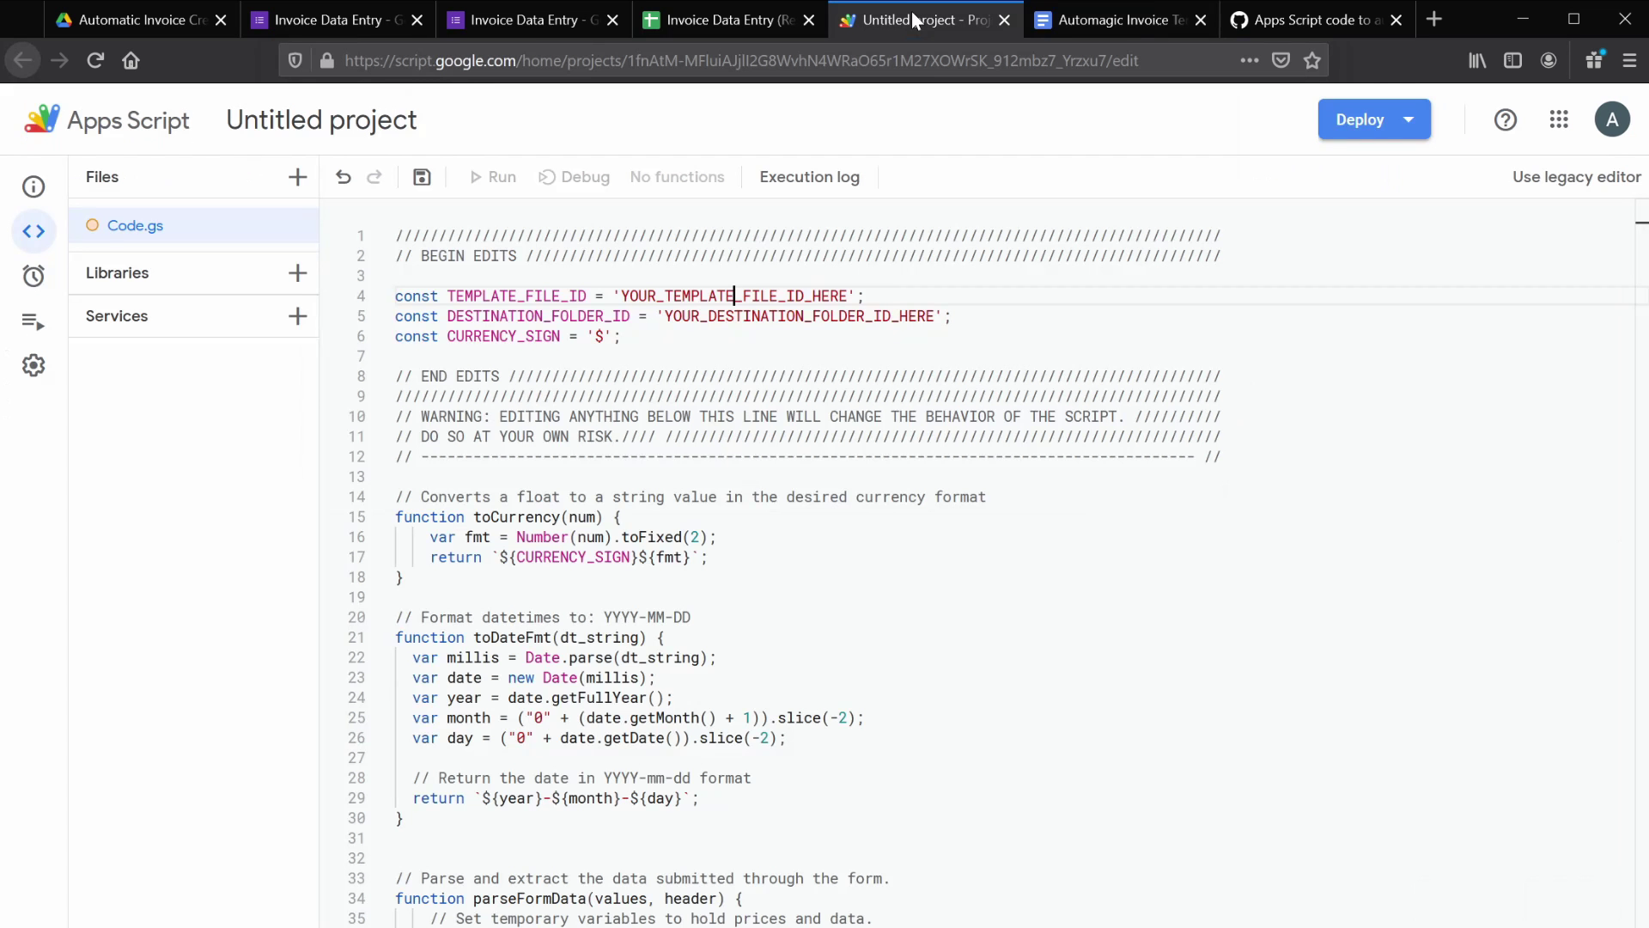
double_click(698, 294)
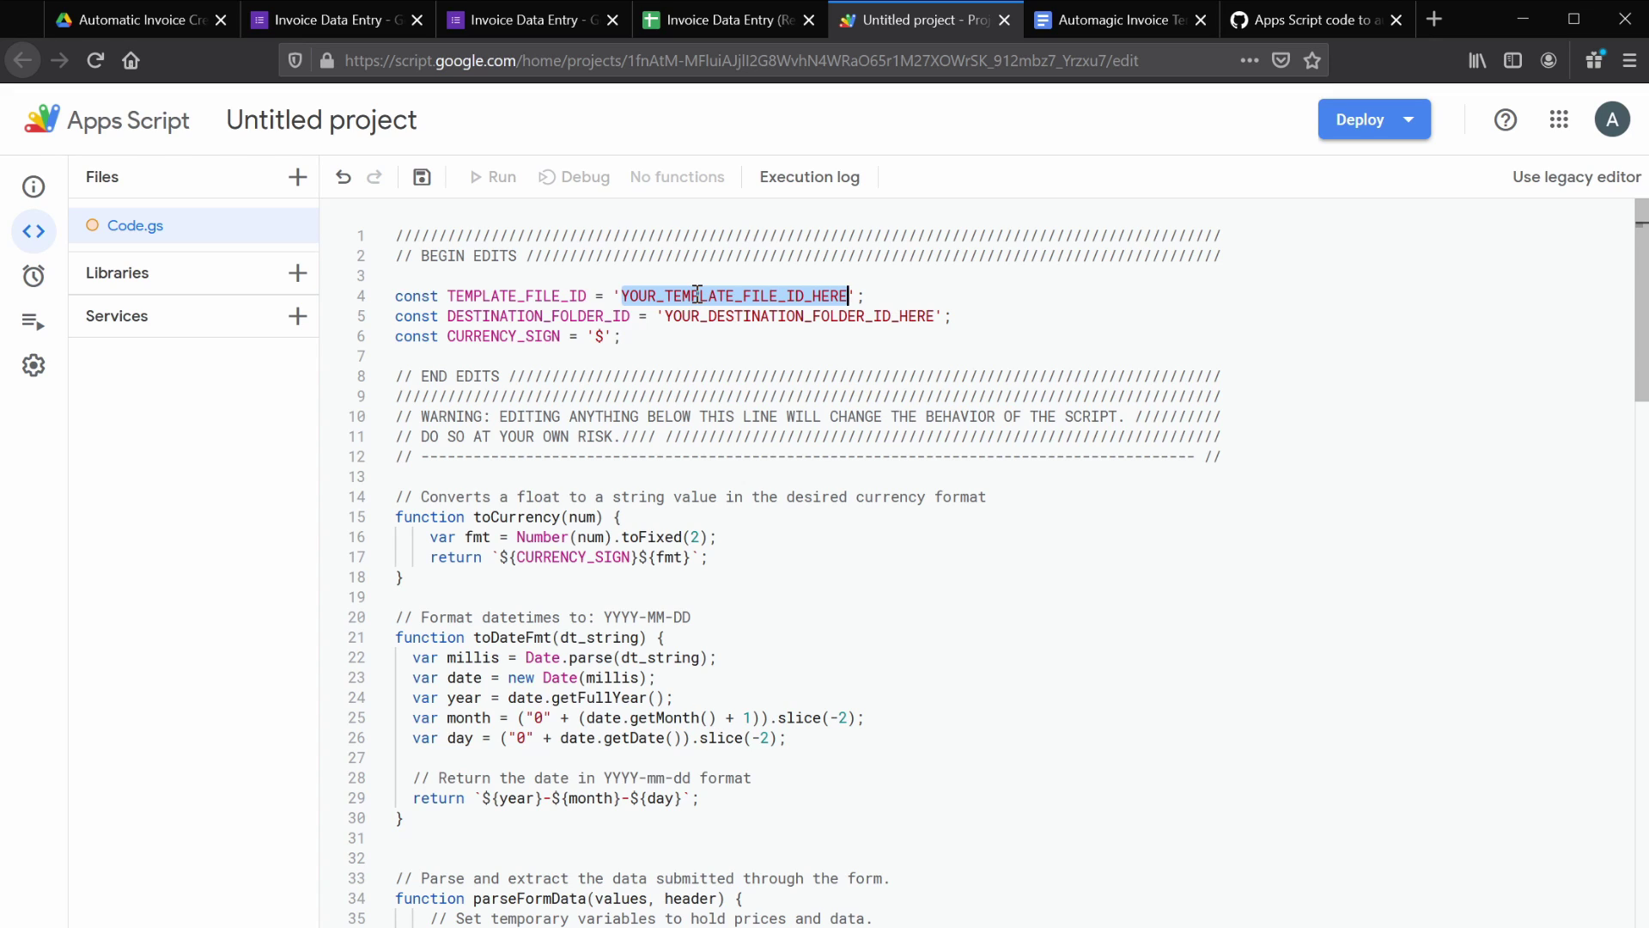
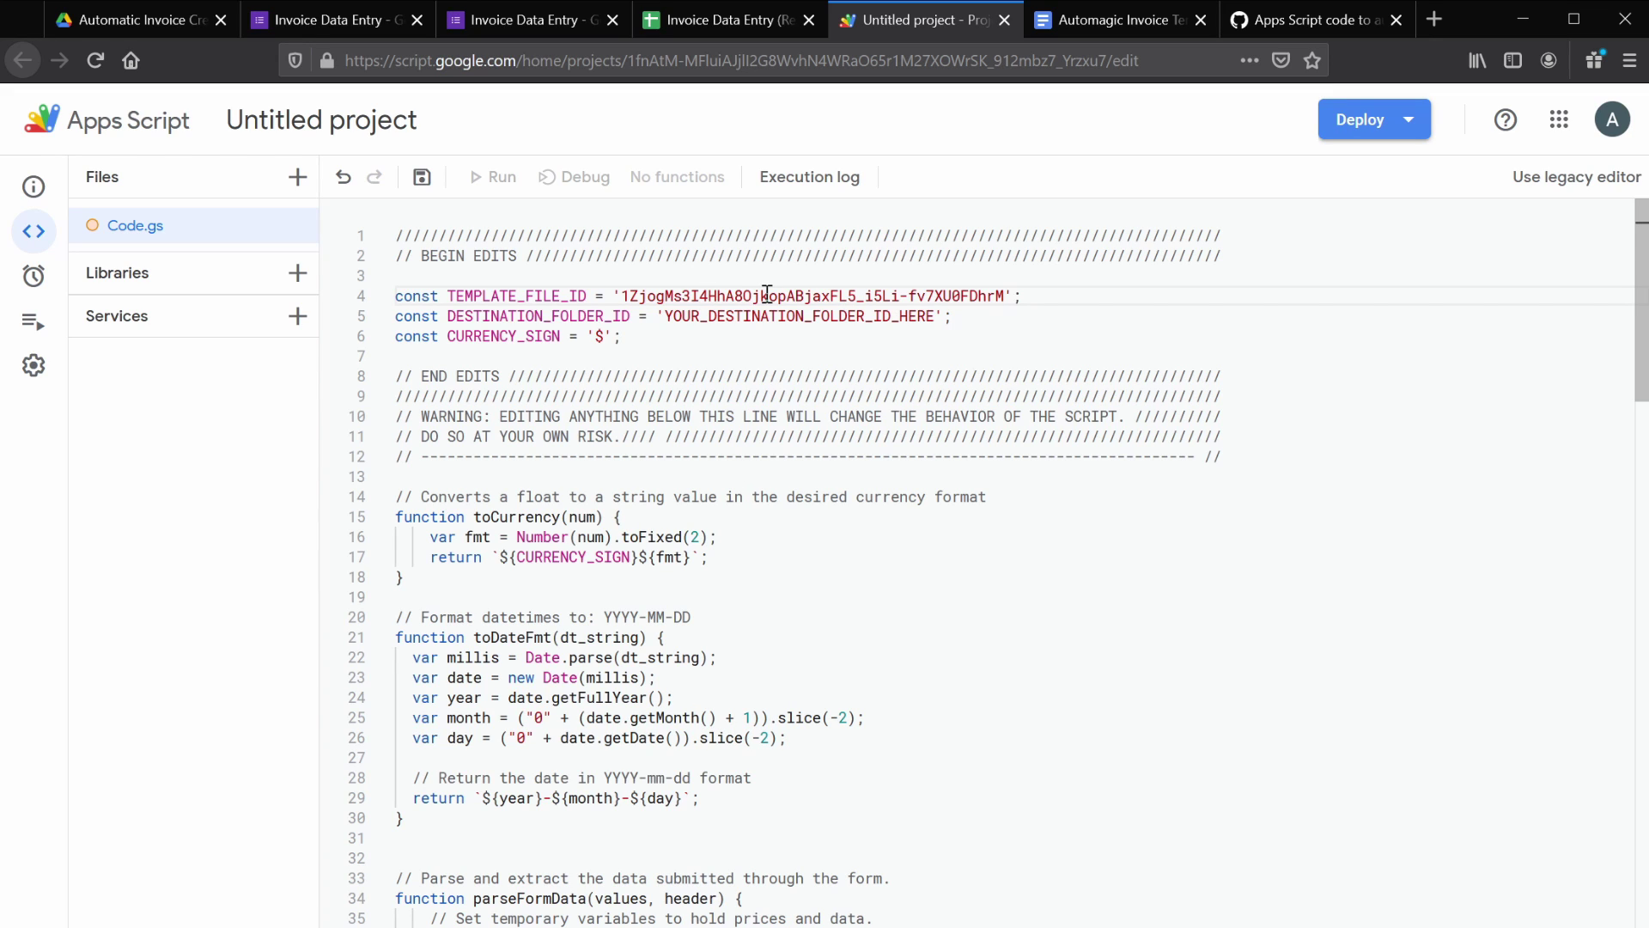
- Copy the Automatic Invoice Creation folder ID from its Drive URL and paste it as DESTINATION_FOLDER_ID
left_click(123, 19)
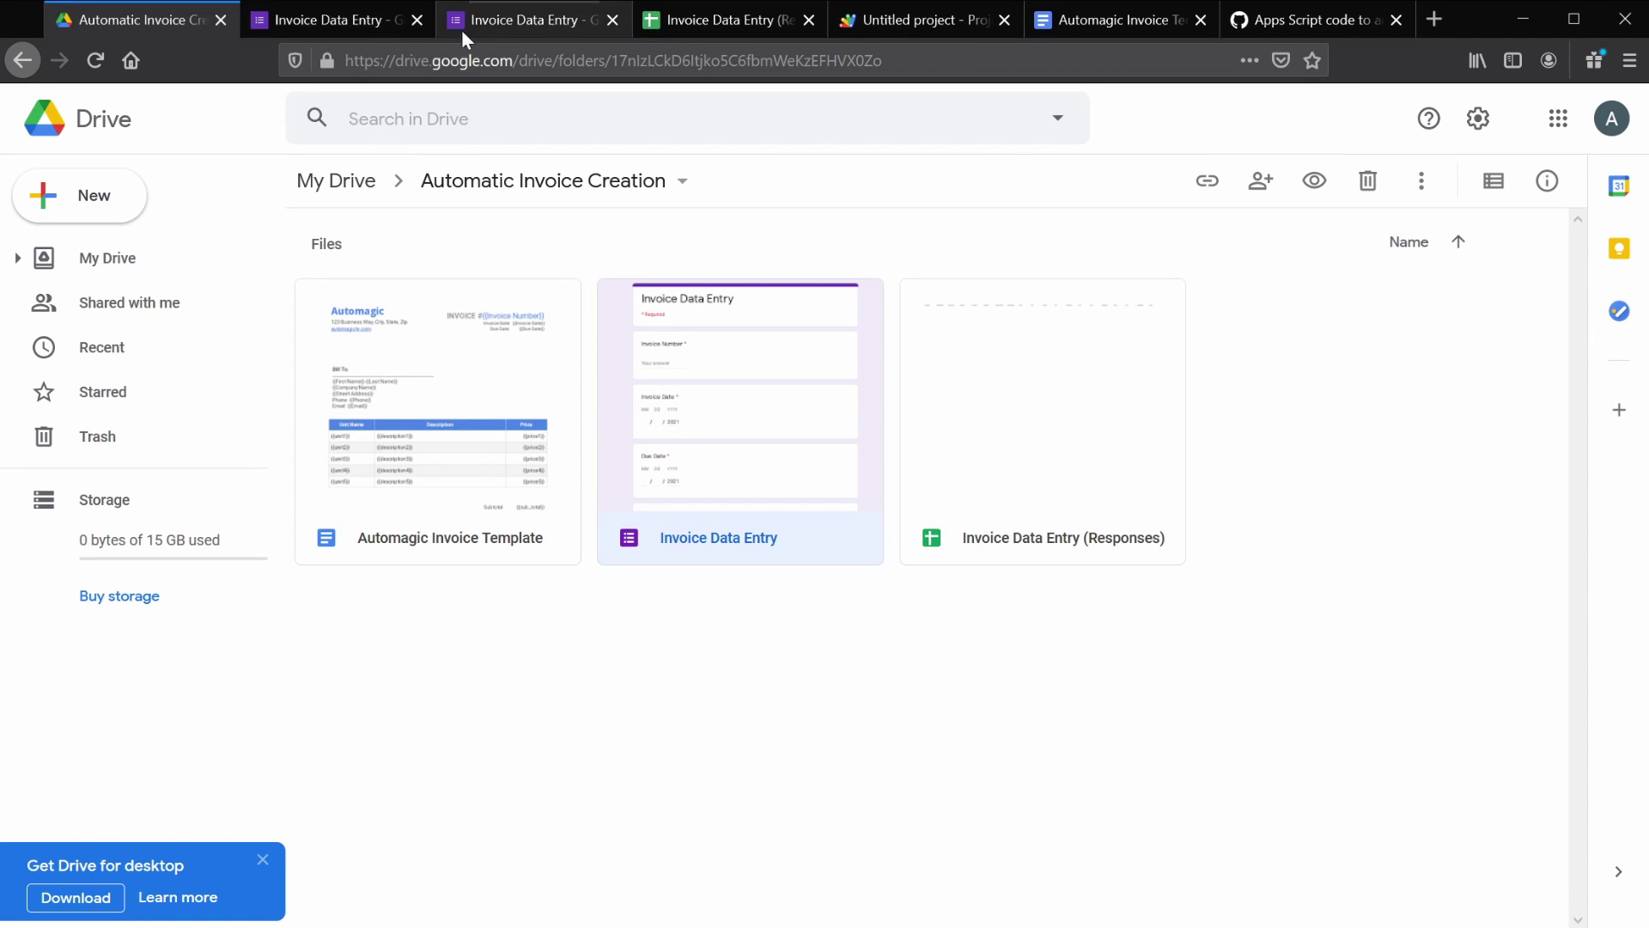
left_click_drag(616, 60, 893, 64)
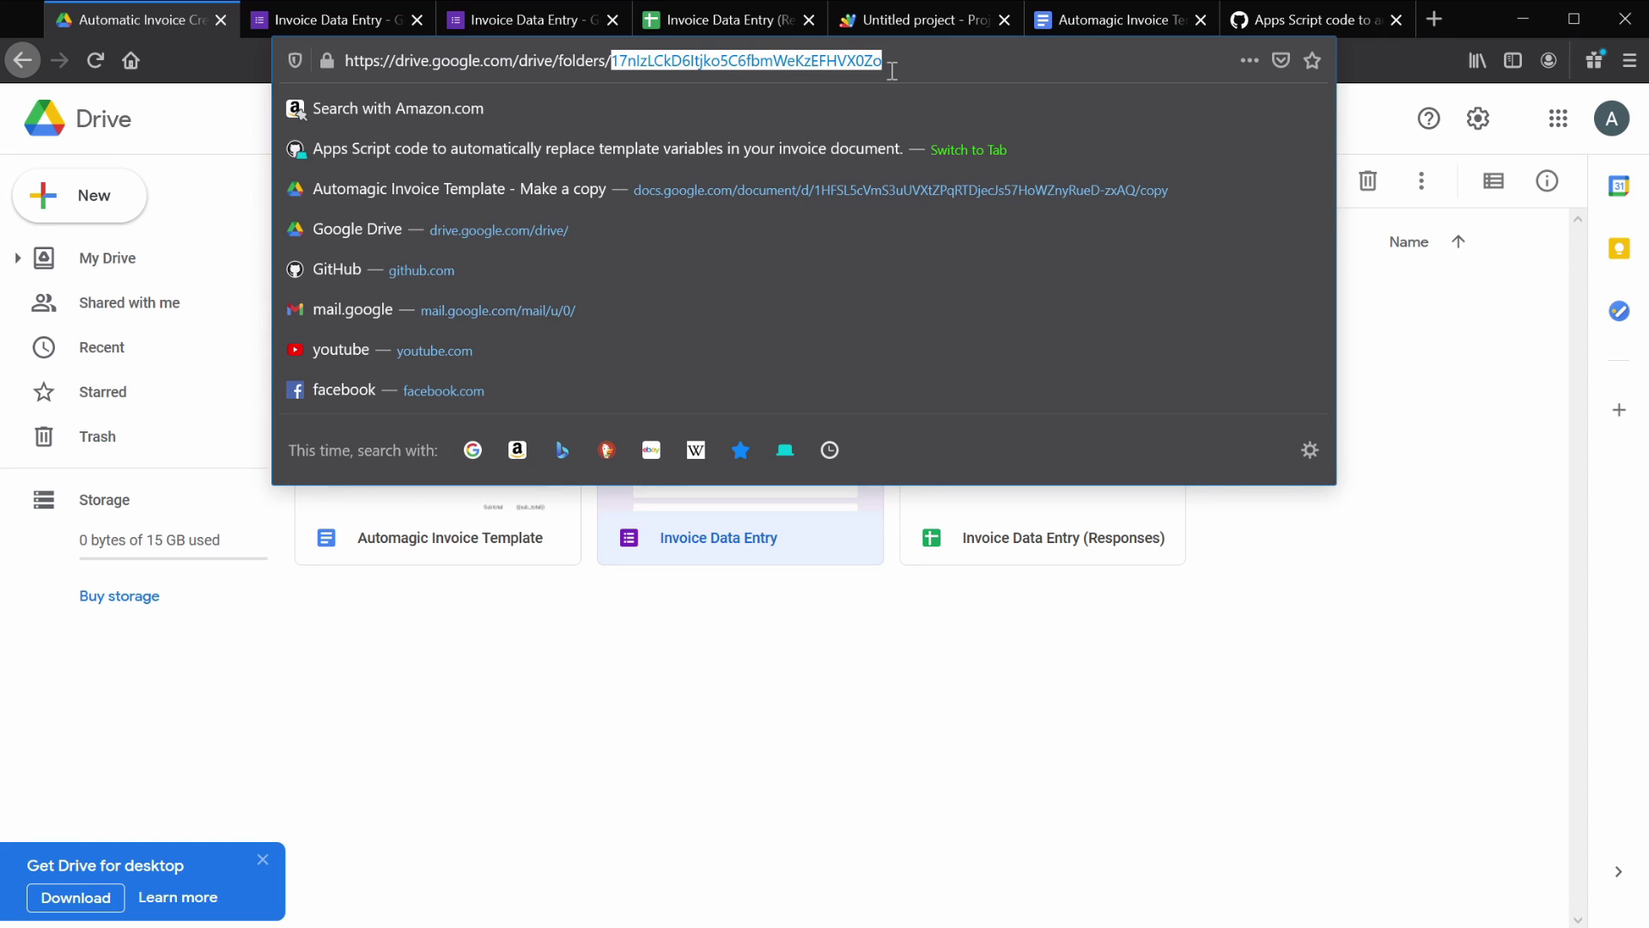
left_click(880, 19)
double_click(753, 315)
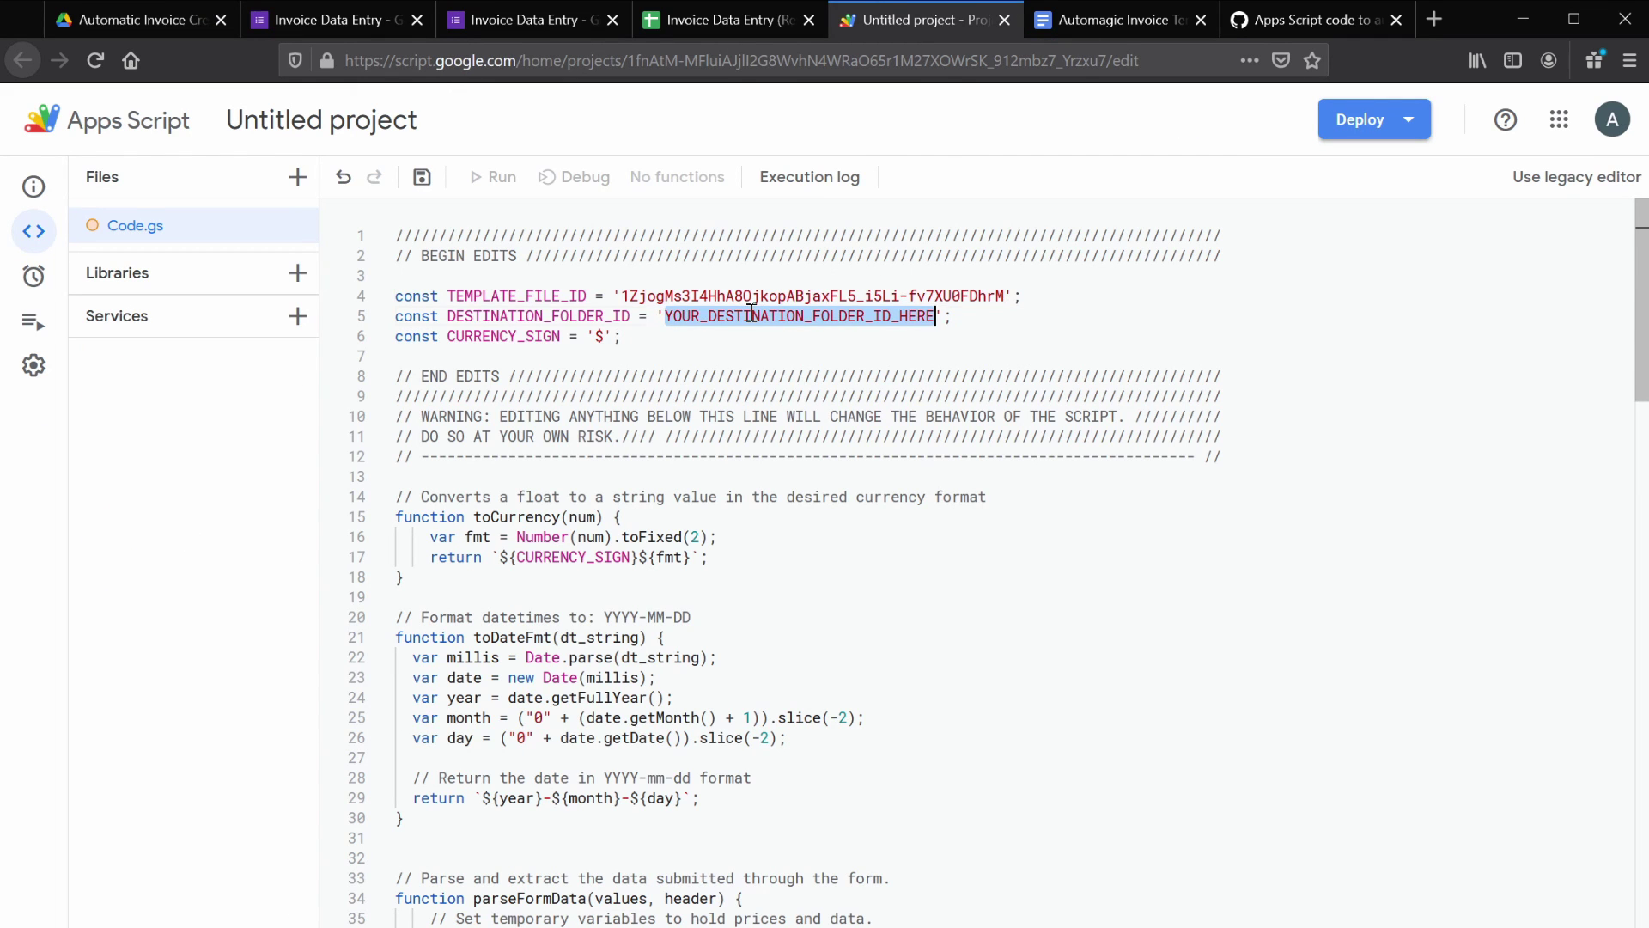
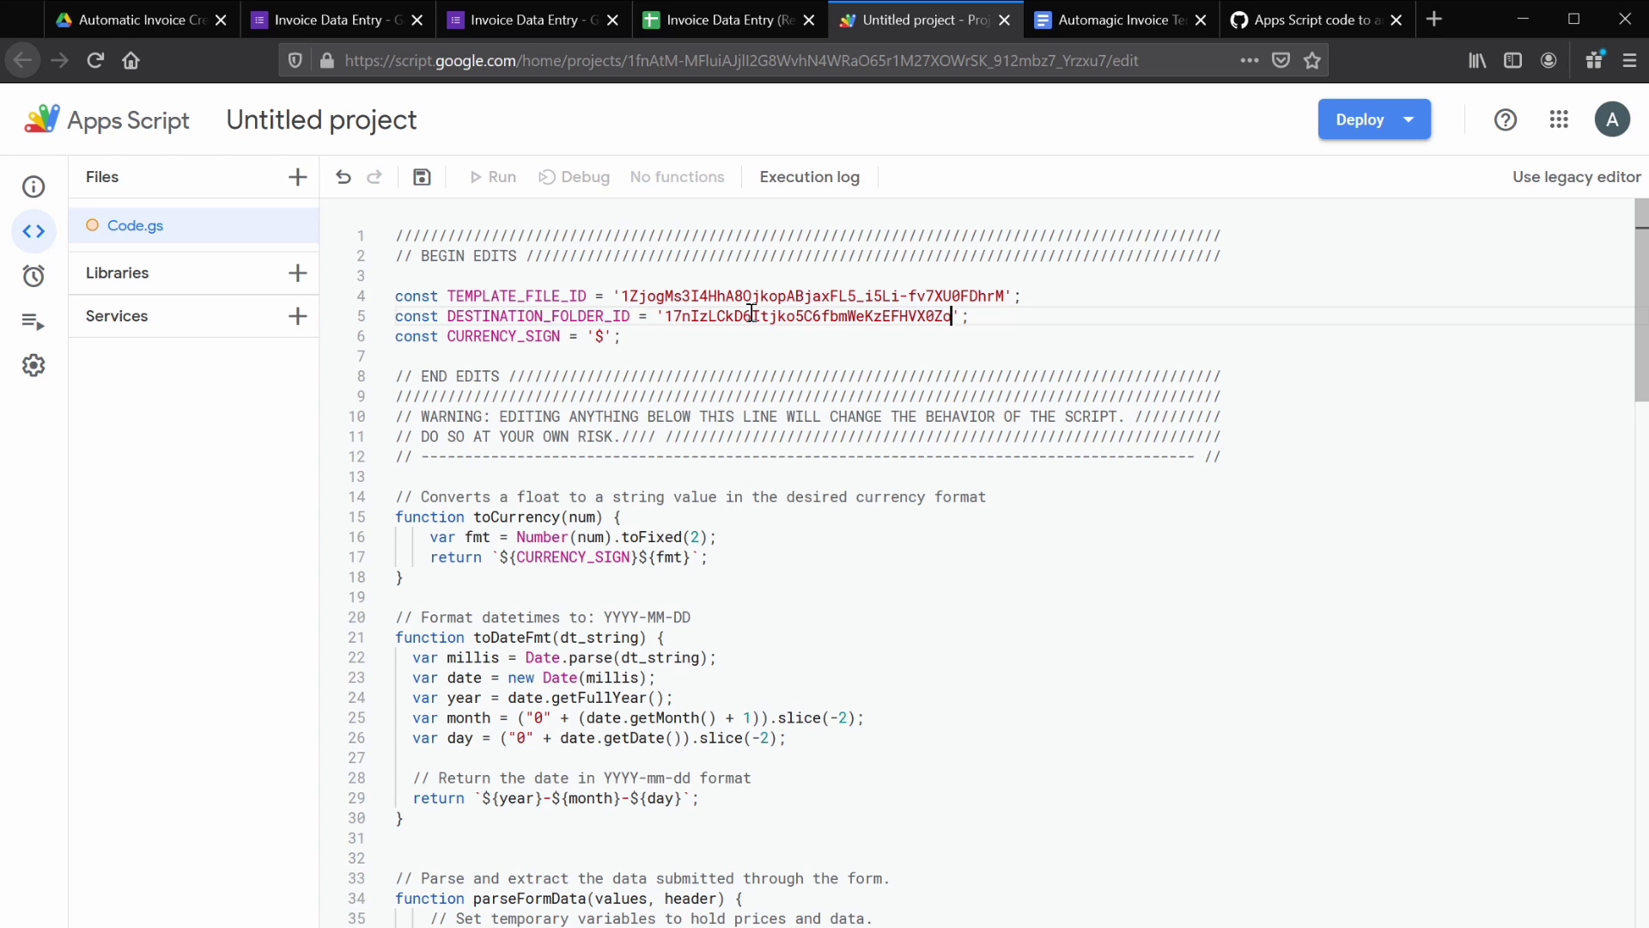
- Rename the script project to 'Invoice Template Replacement' and save it
left_click(275, 126)
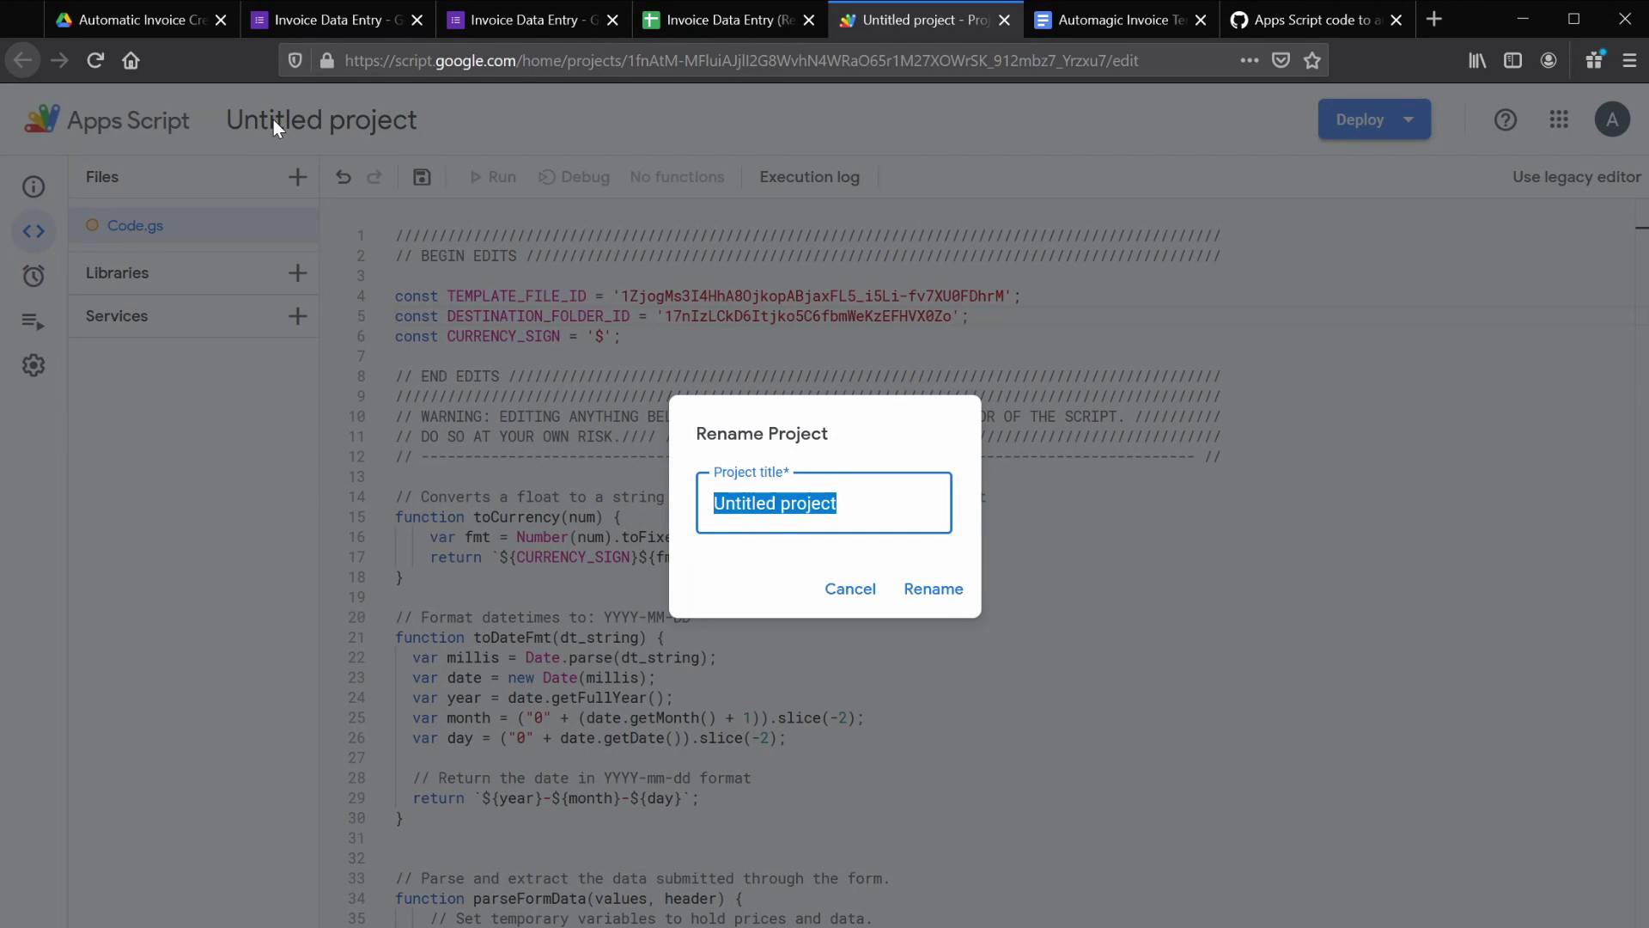
type("Invoice ")
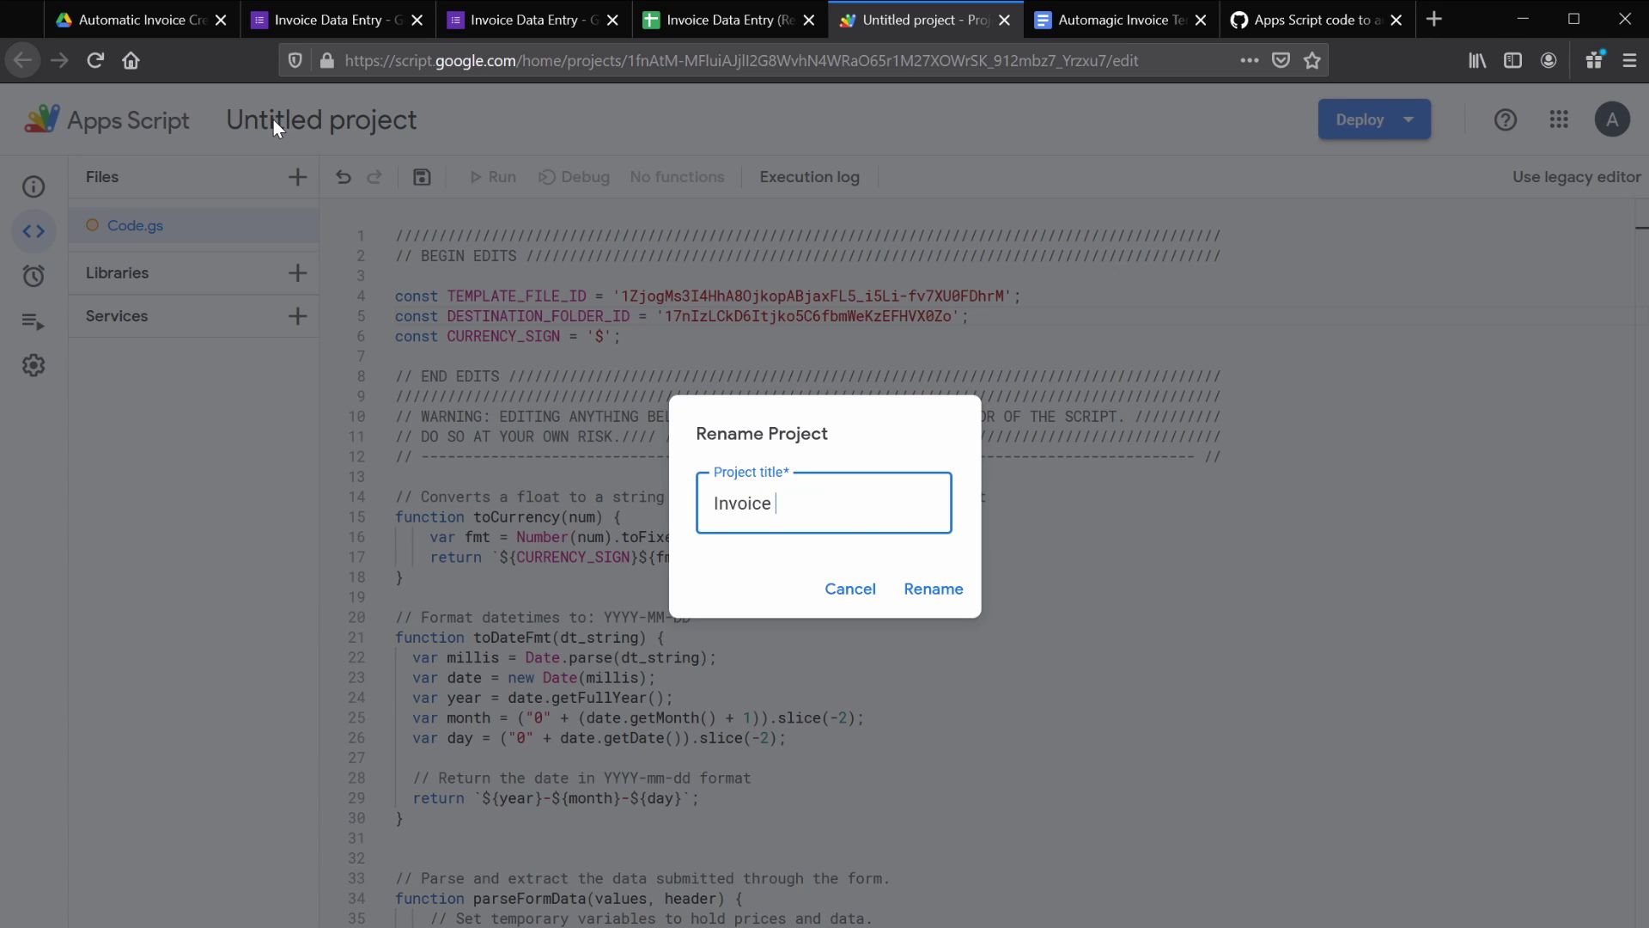
type("Template Replacement")
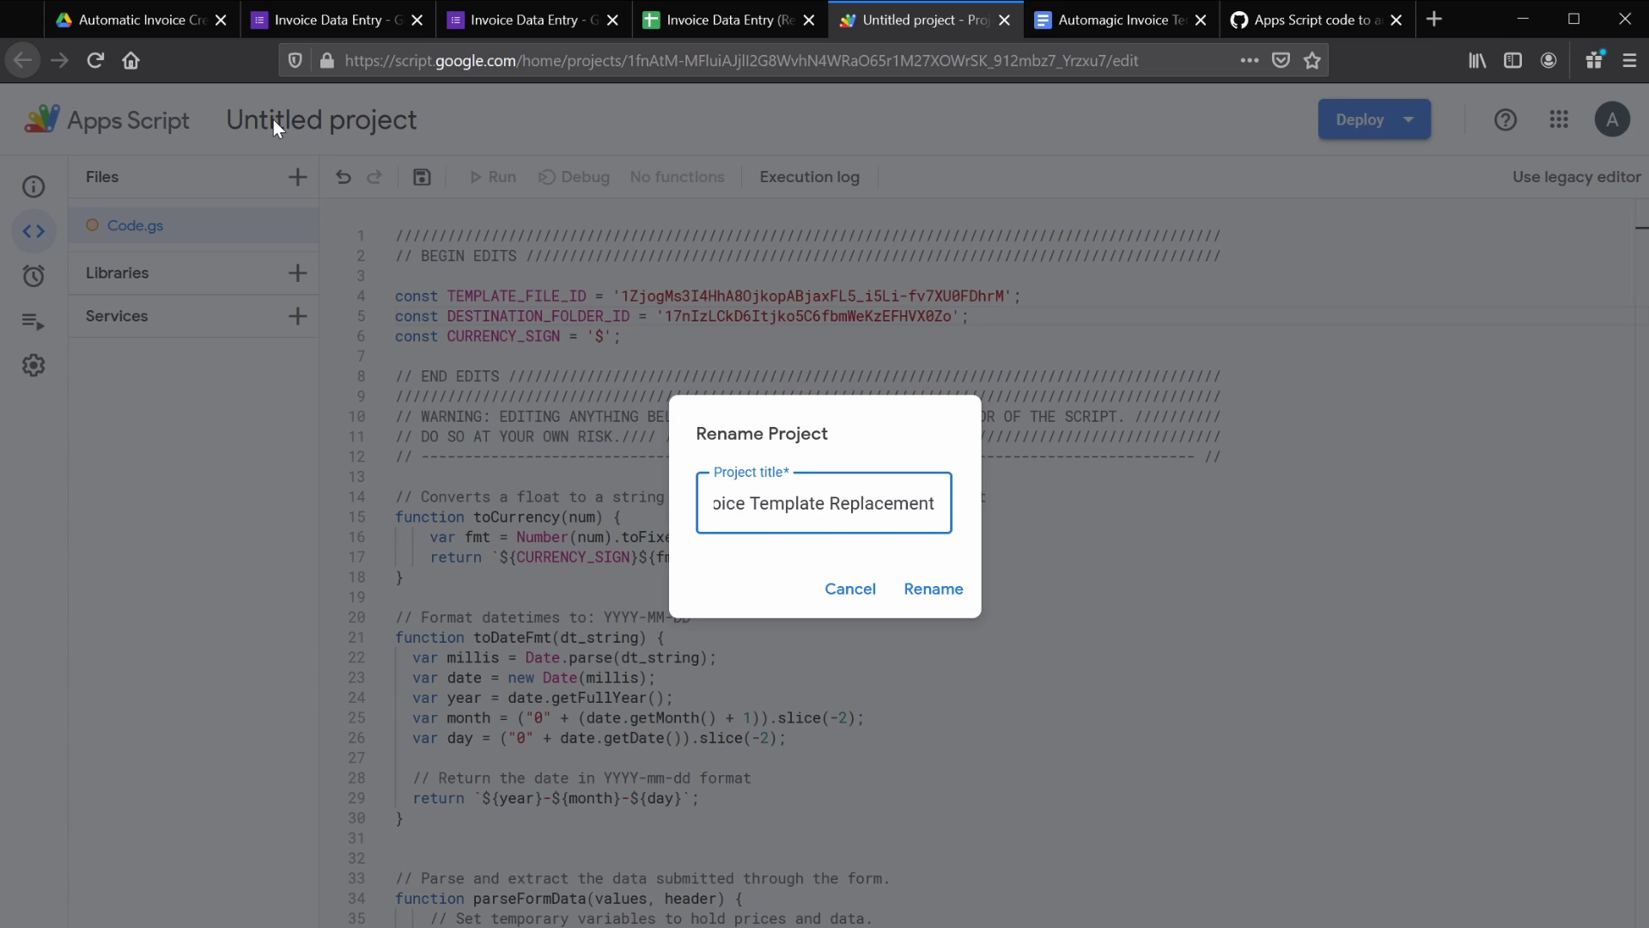
left_click(927, 590)
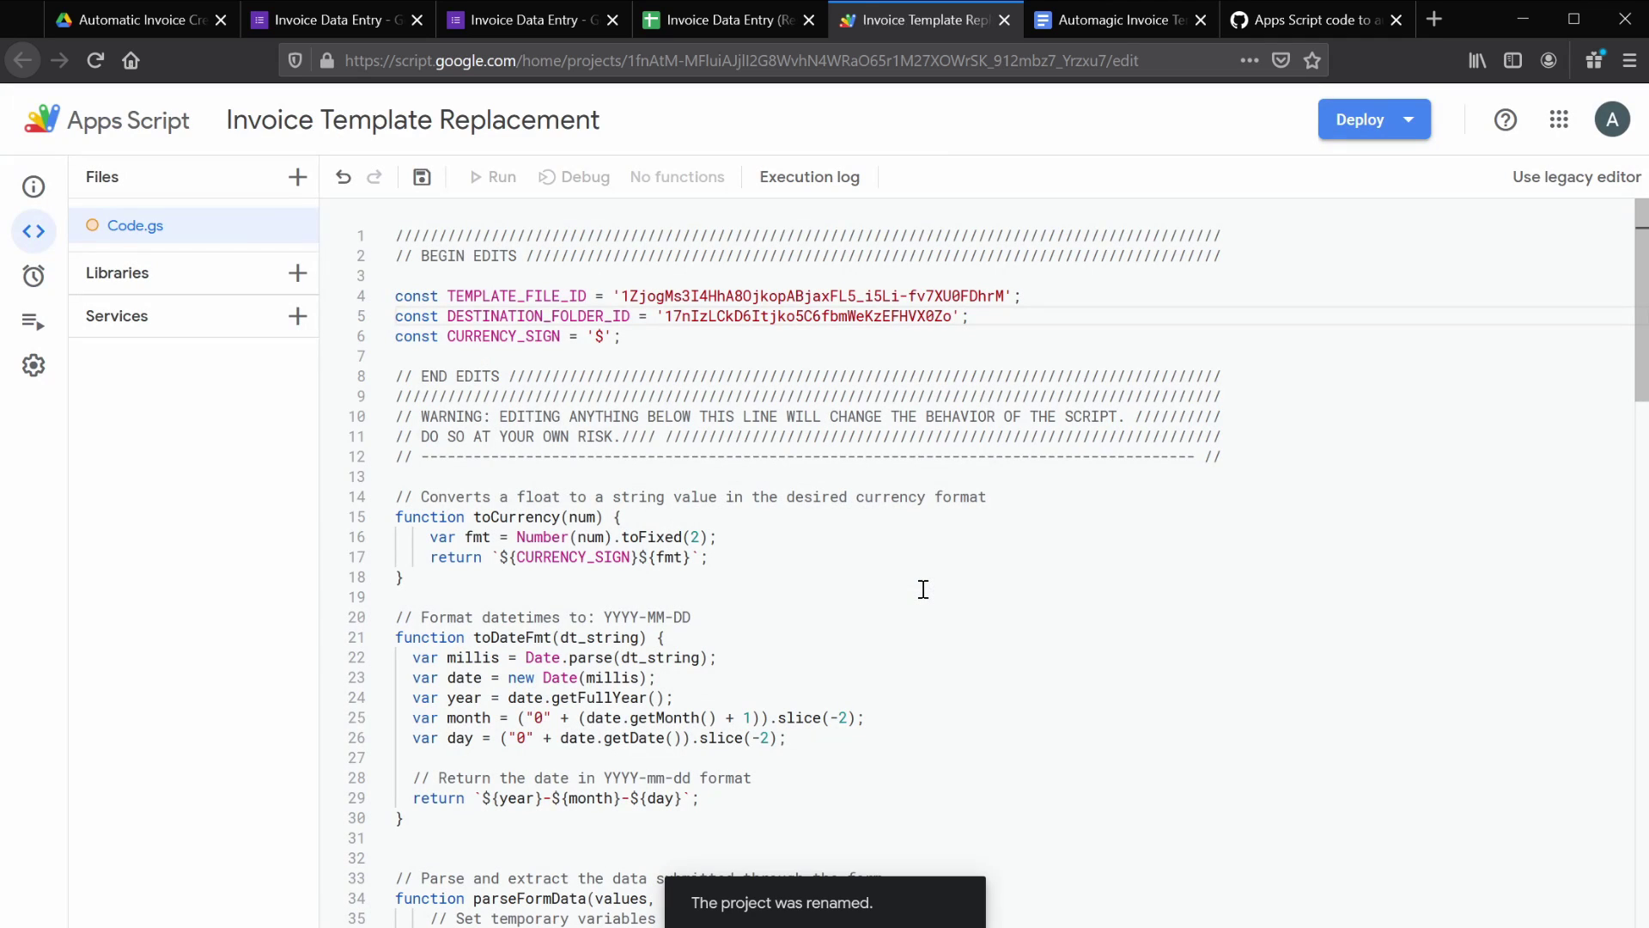
left_click(422, 179)
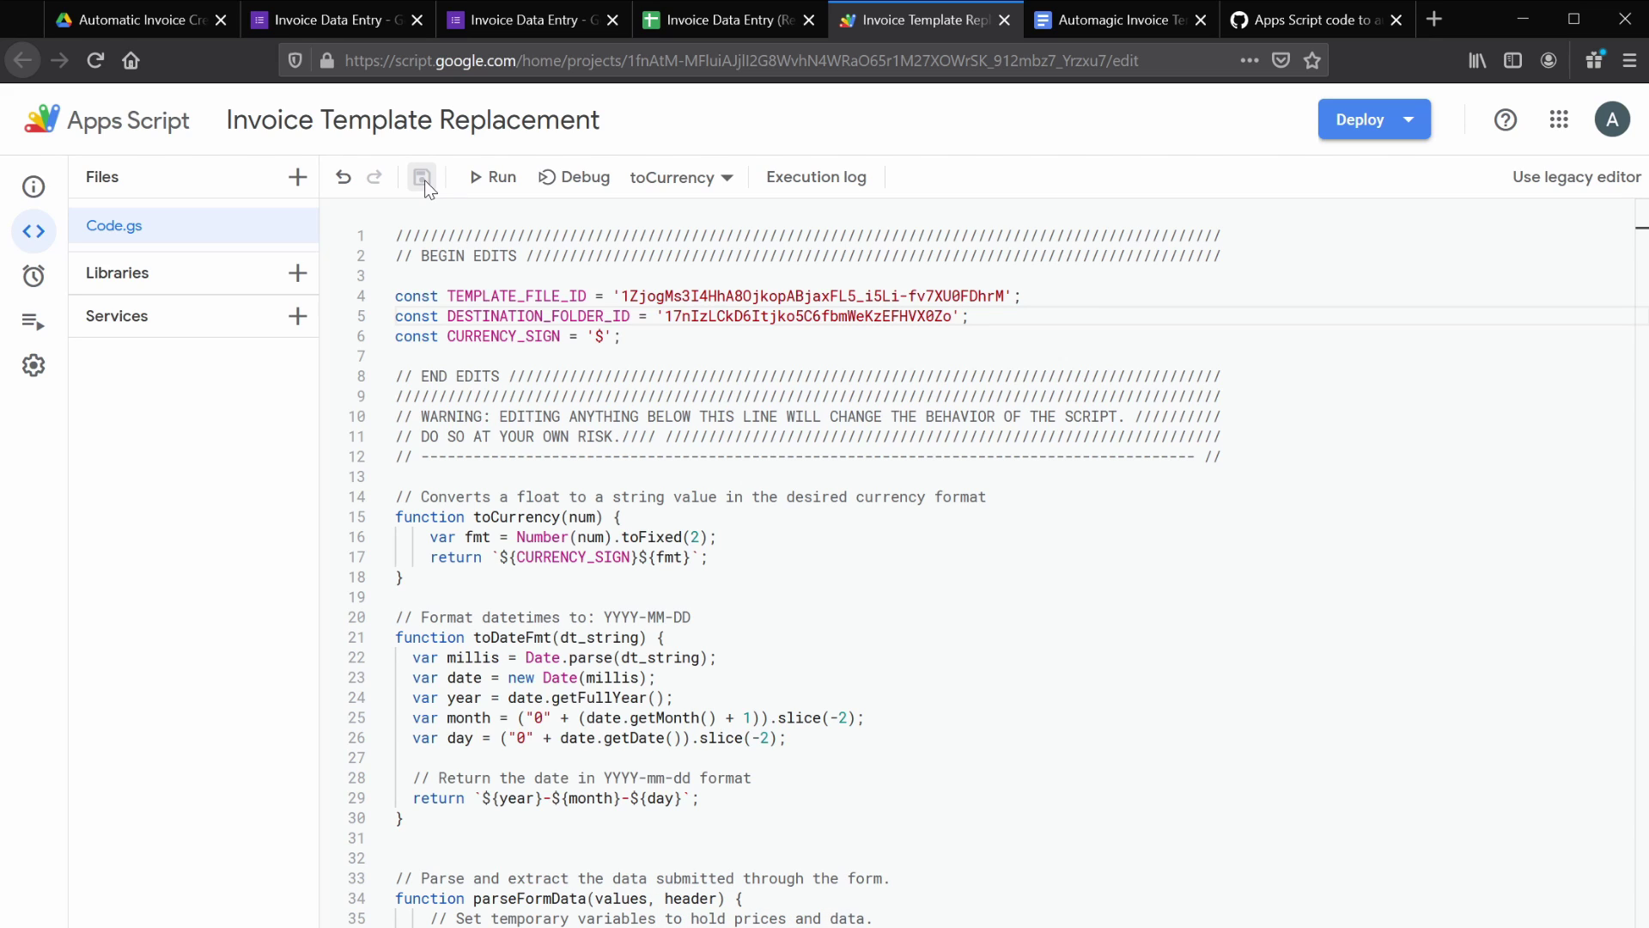
- Start a debug run of the createDocFromForm function
left_click(729, 179)
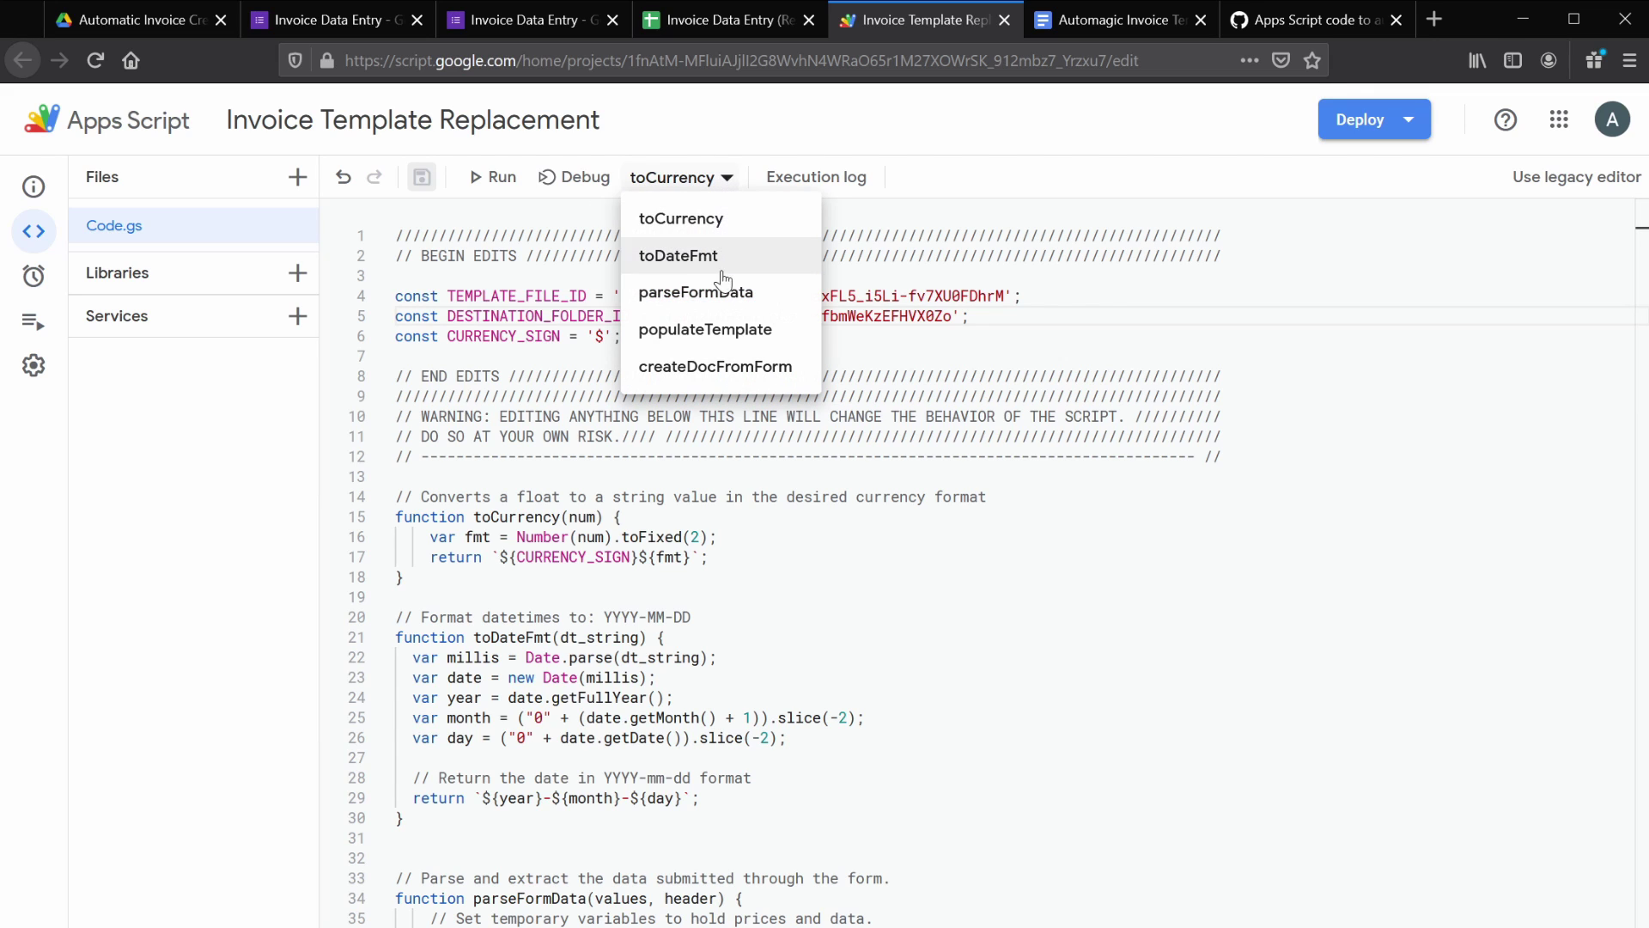
left_click(703, 376)
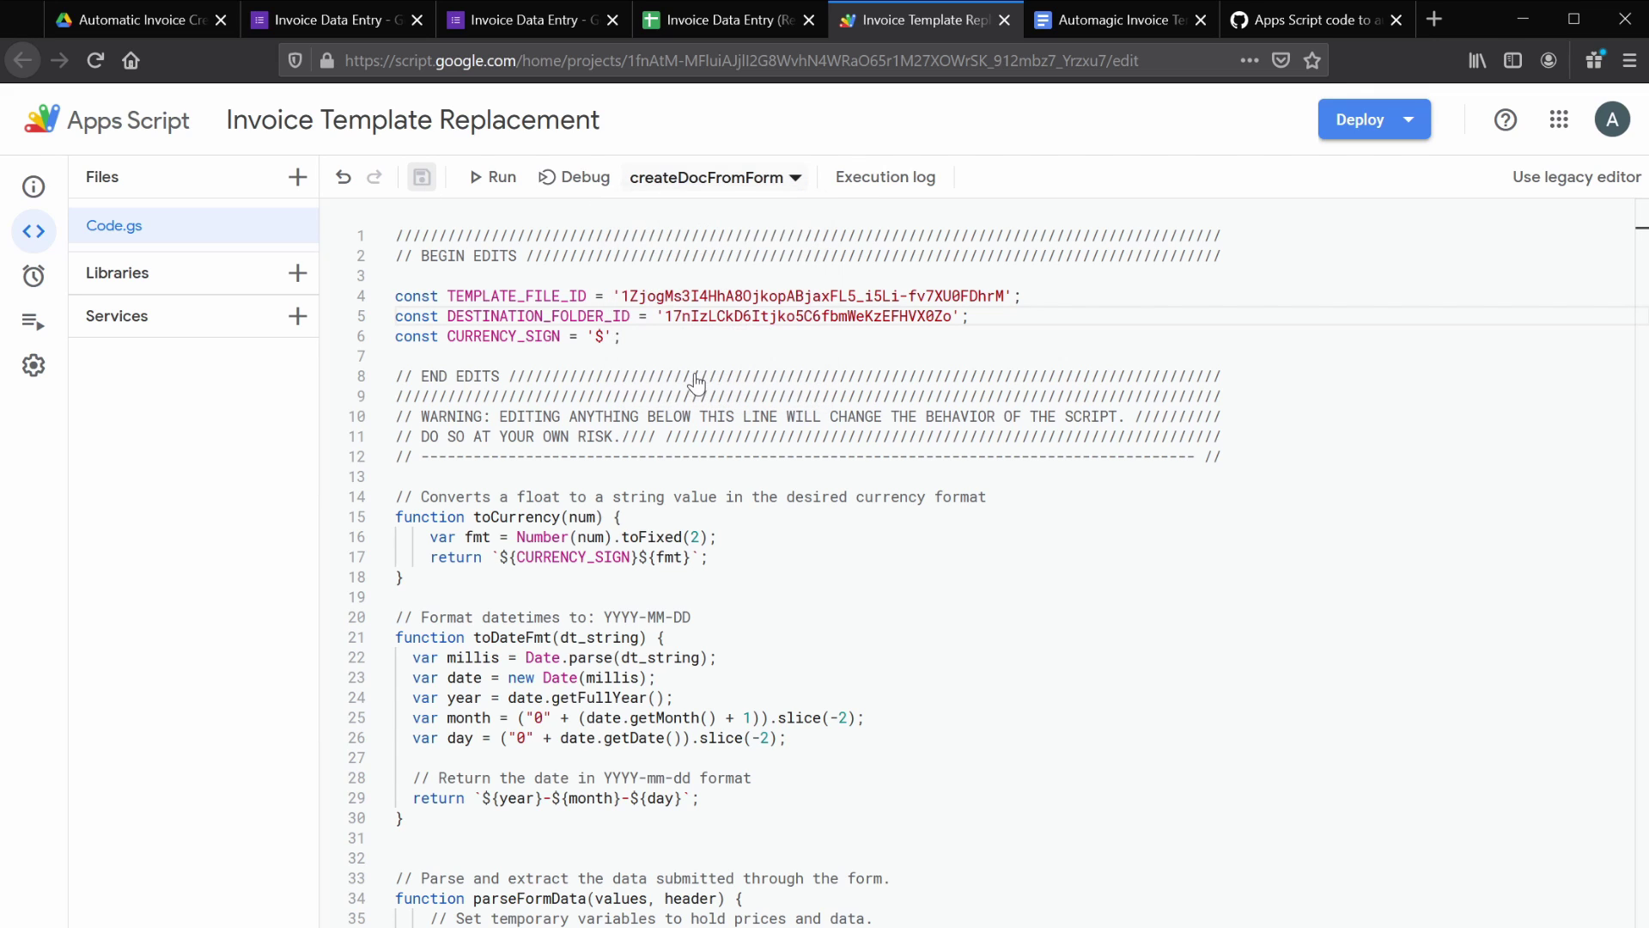
left_click(584, 178)
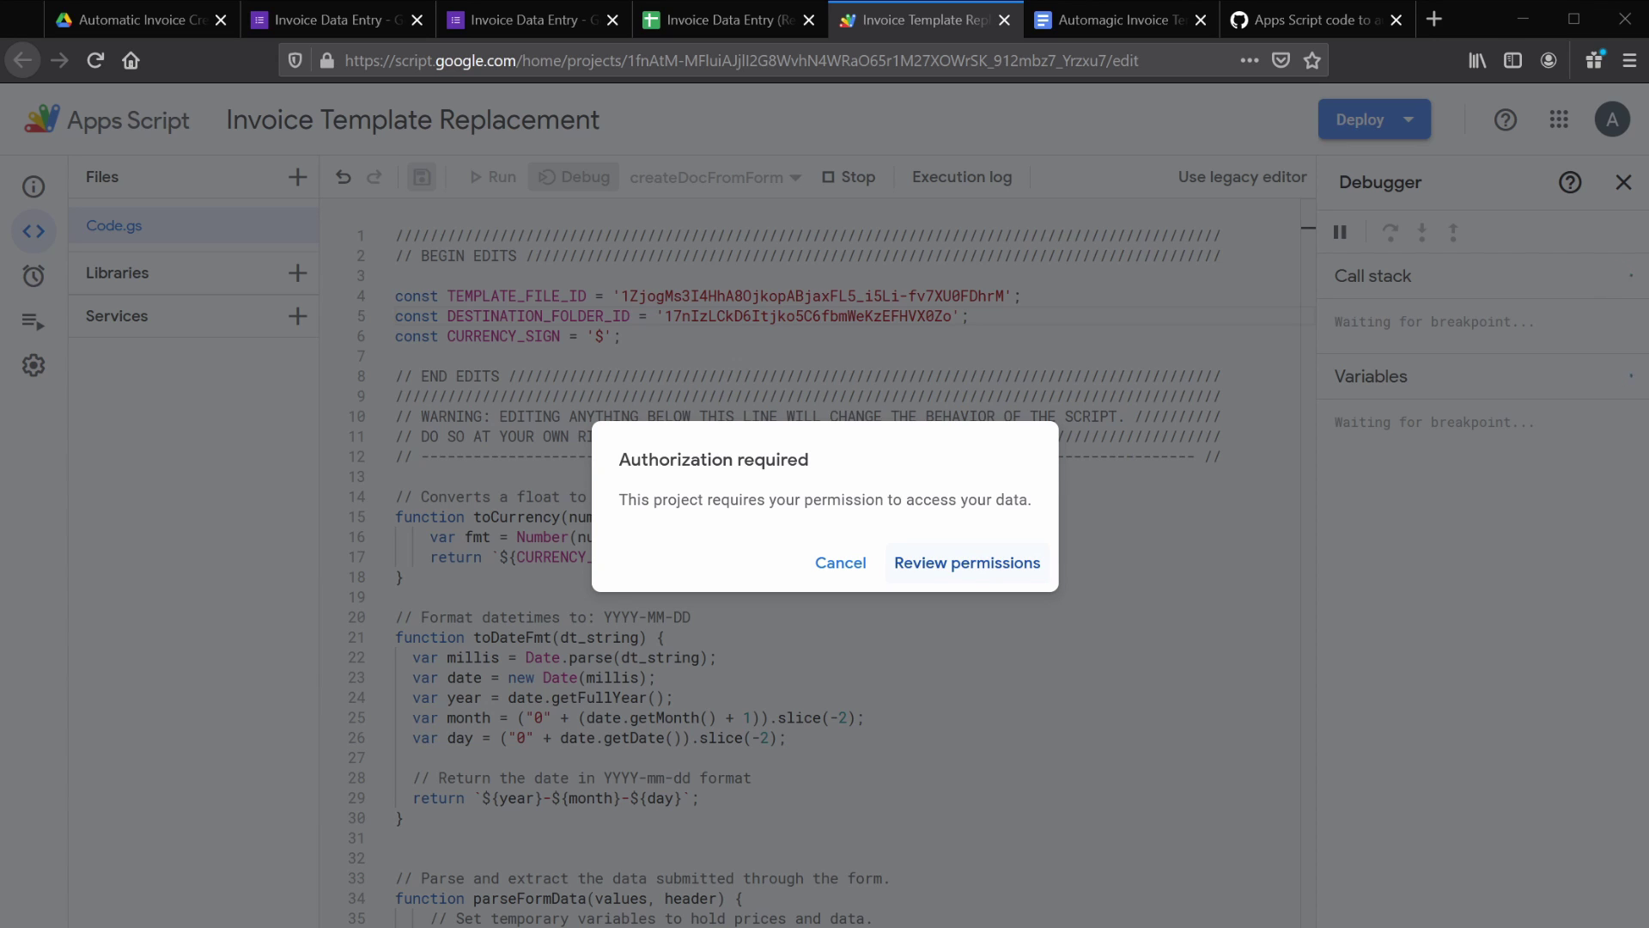
- Authorize Invoice Template Replacement with the owner's account via Advanced, Go to (unsafe), then Allow
left_click(967, 563)
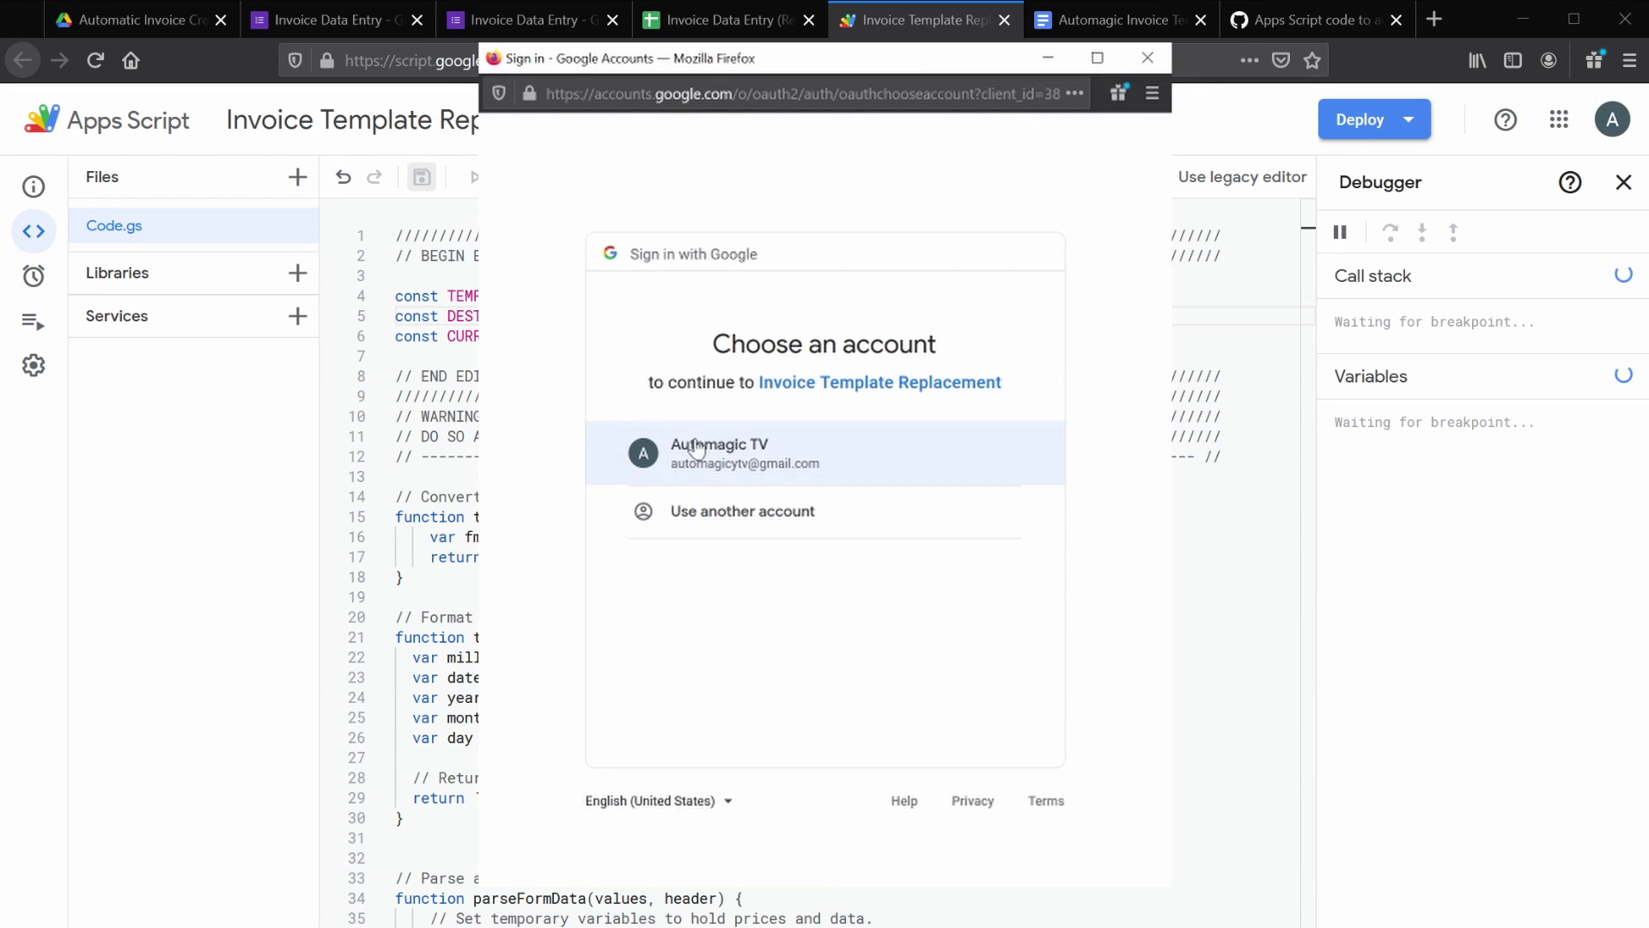
left_click(846, 449)
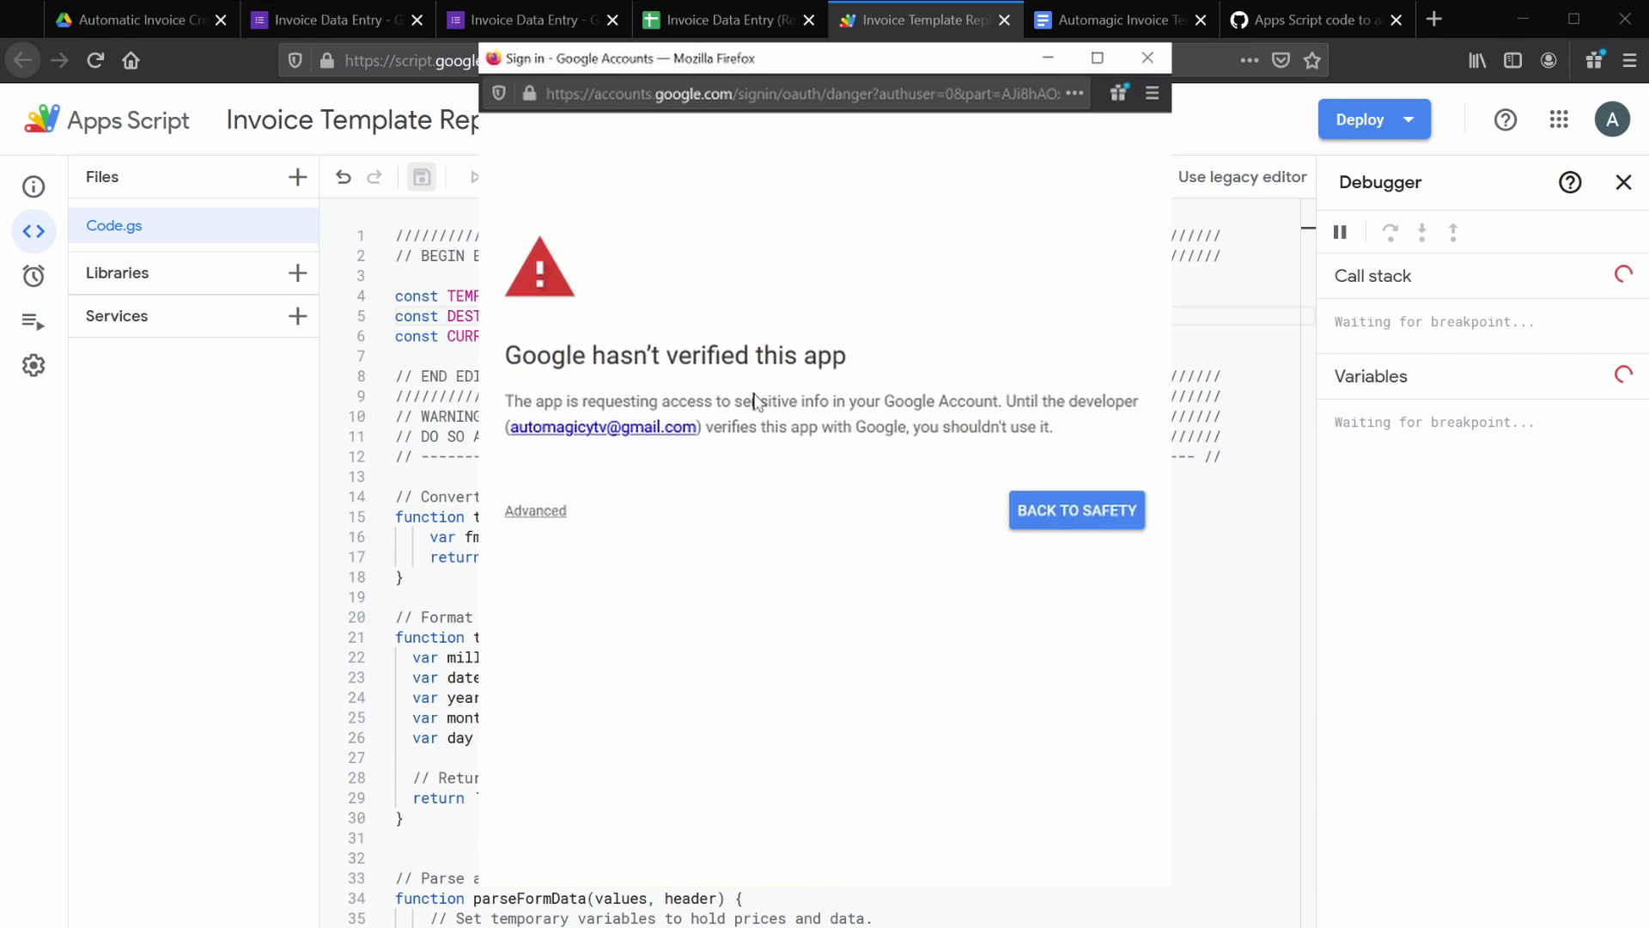
left_click(548, 516)
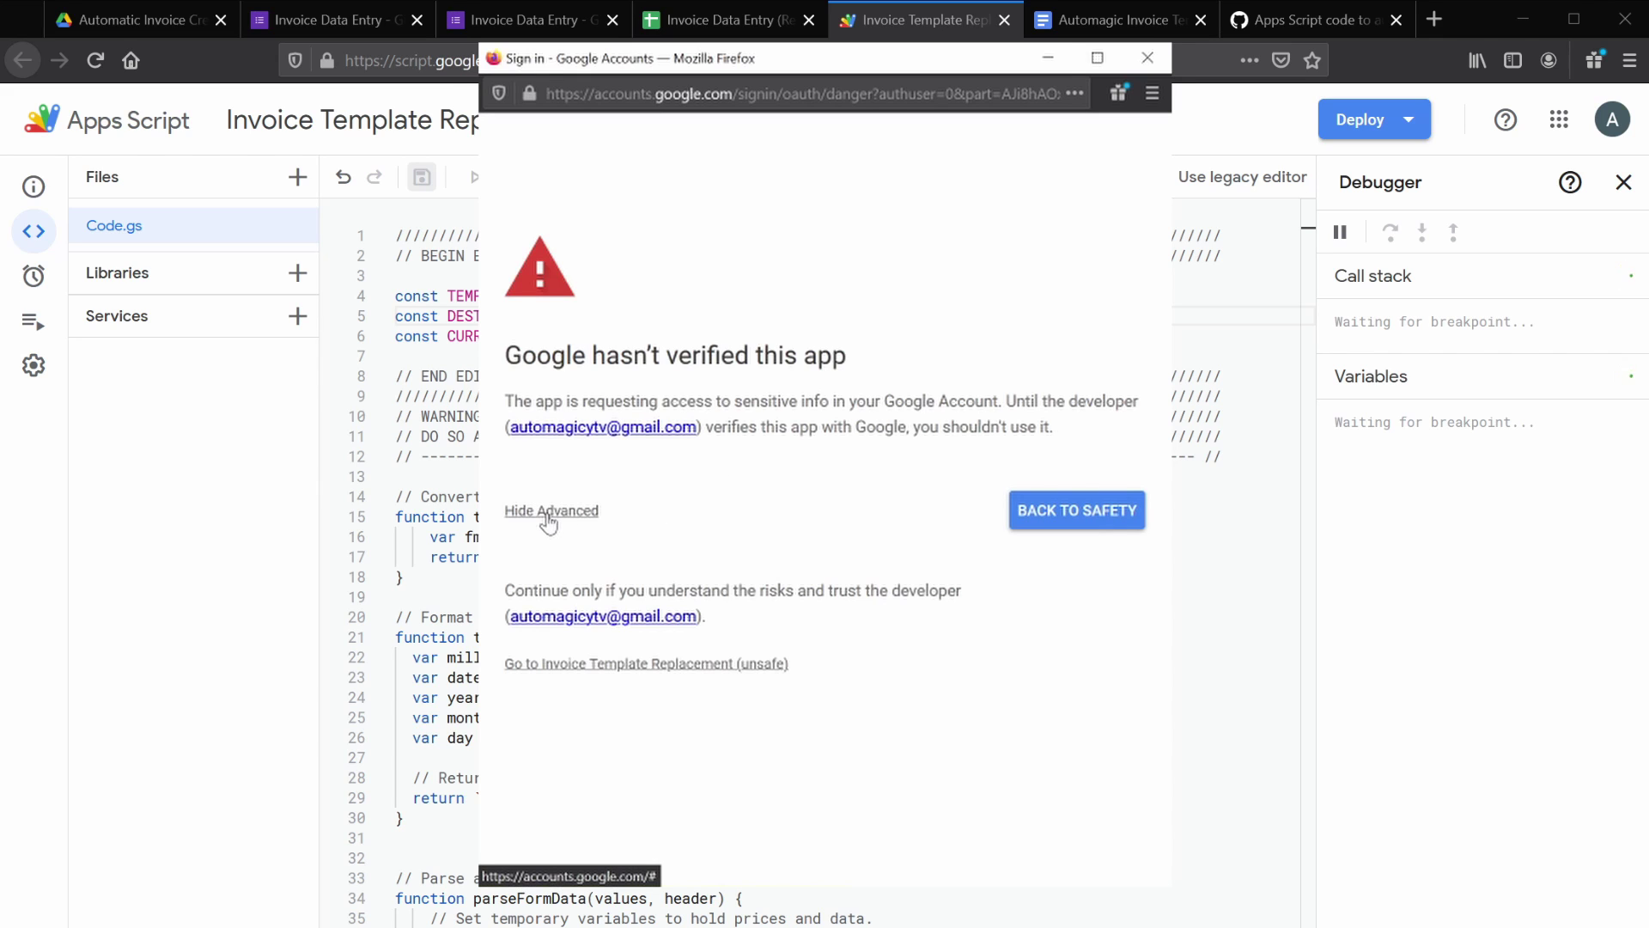
left_click(578, 666)
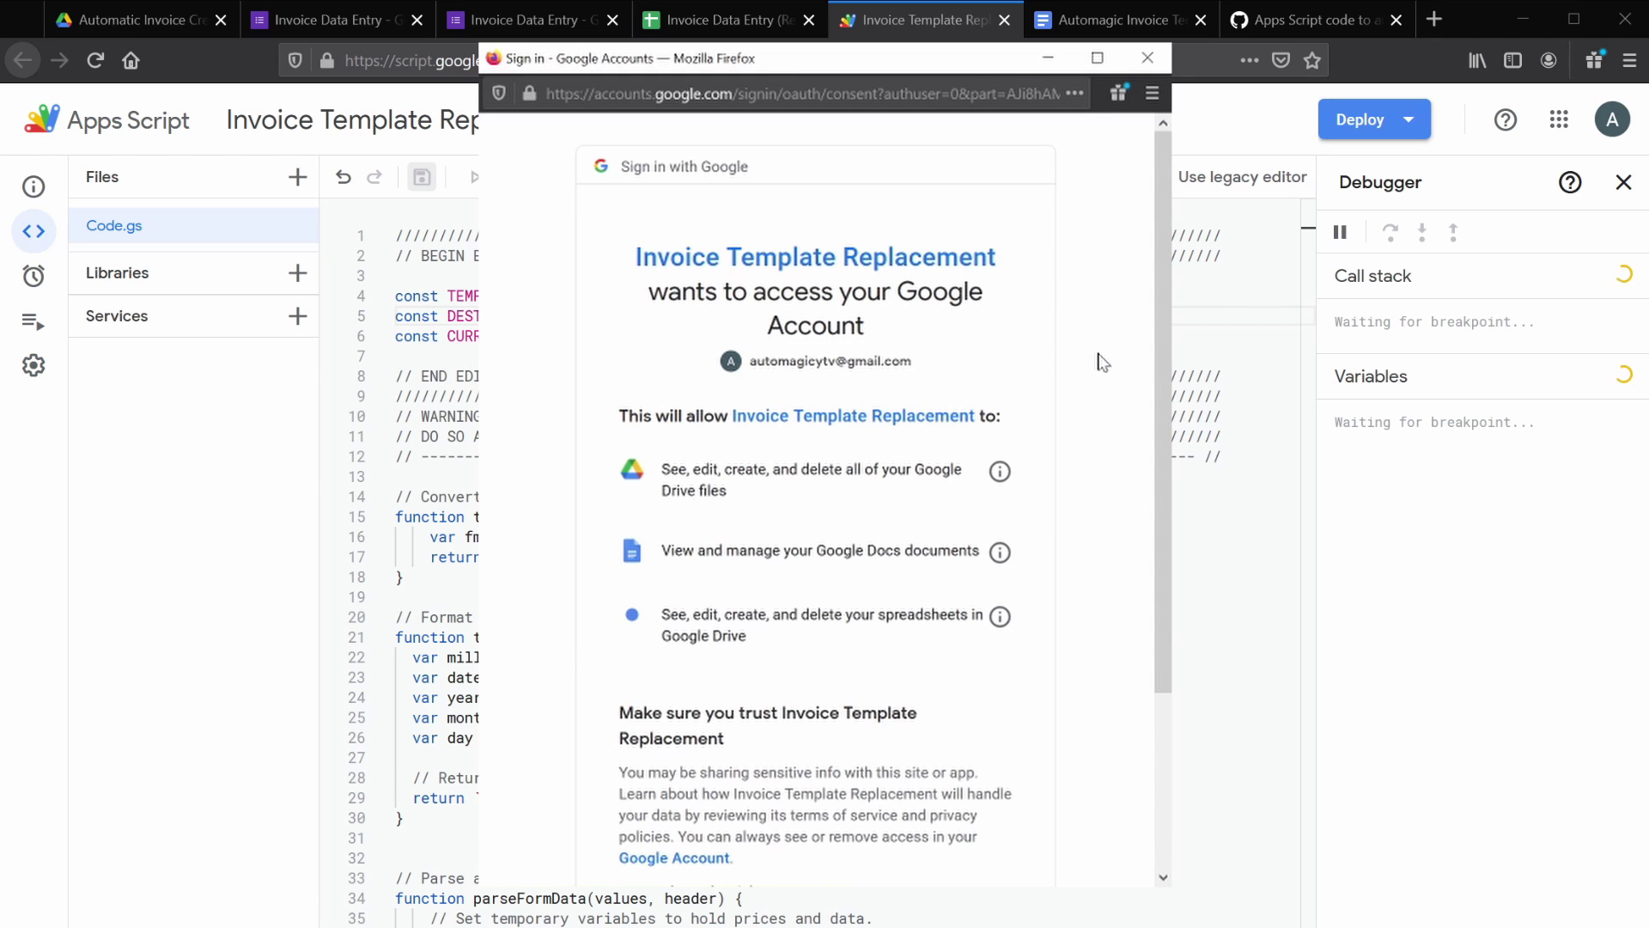
scroll(1104, 361, "down", 5)
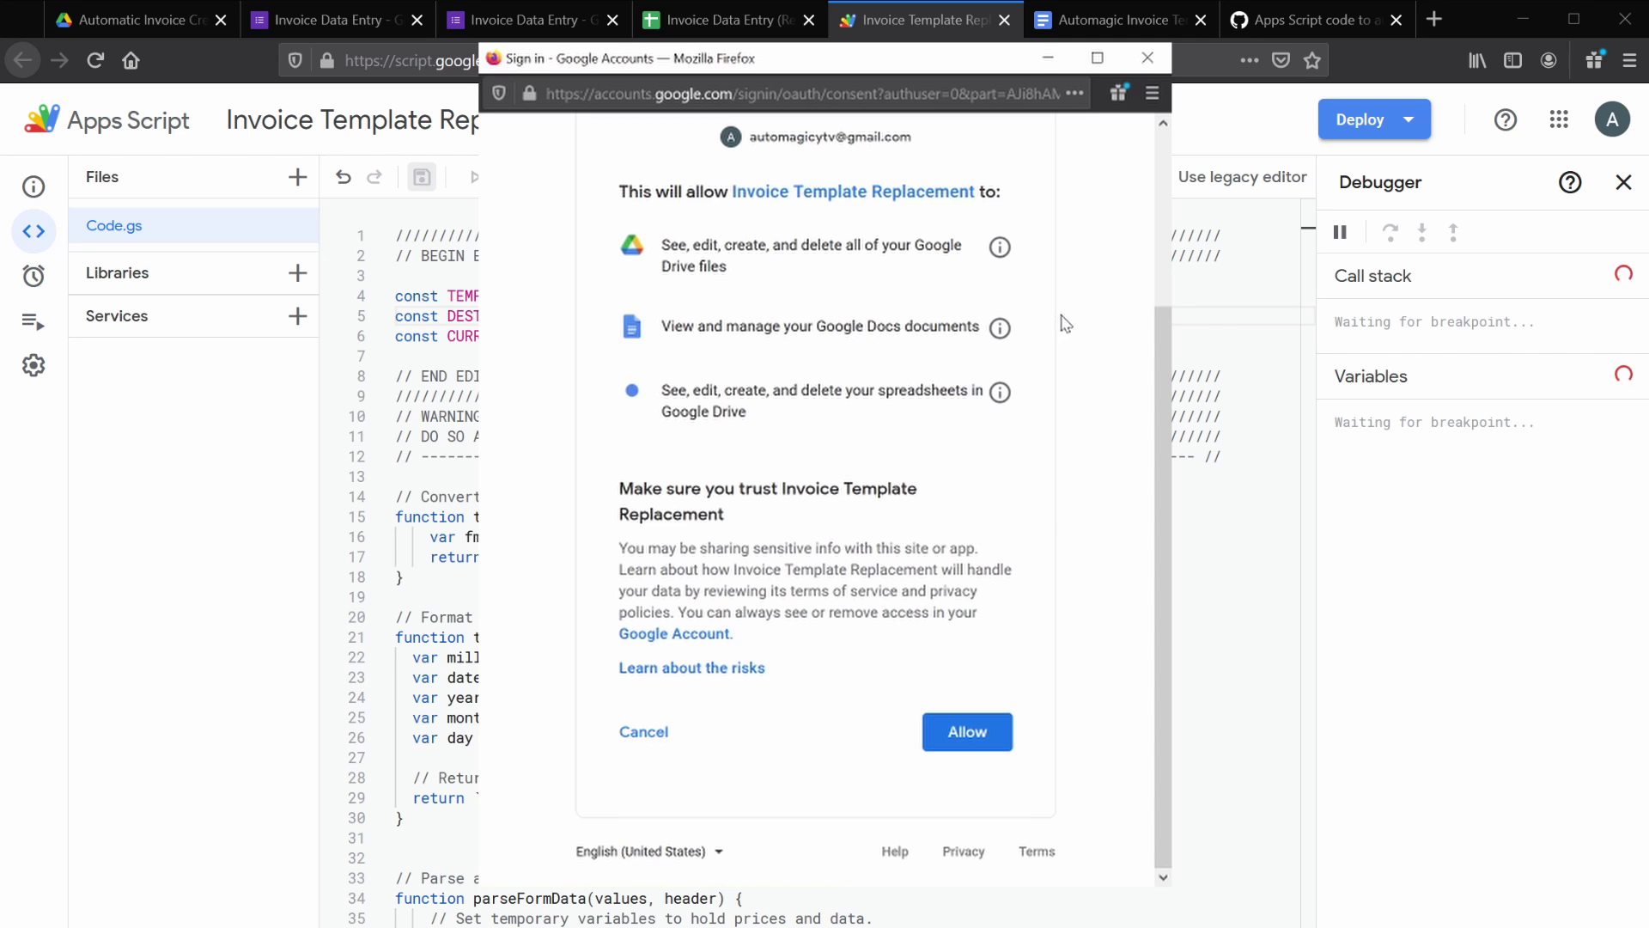
left_click(975, 737)
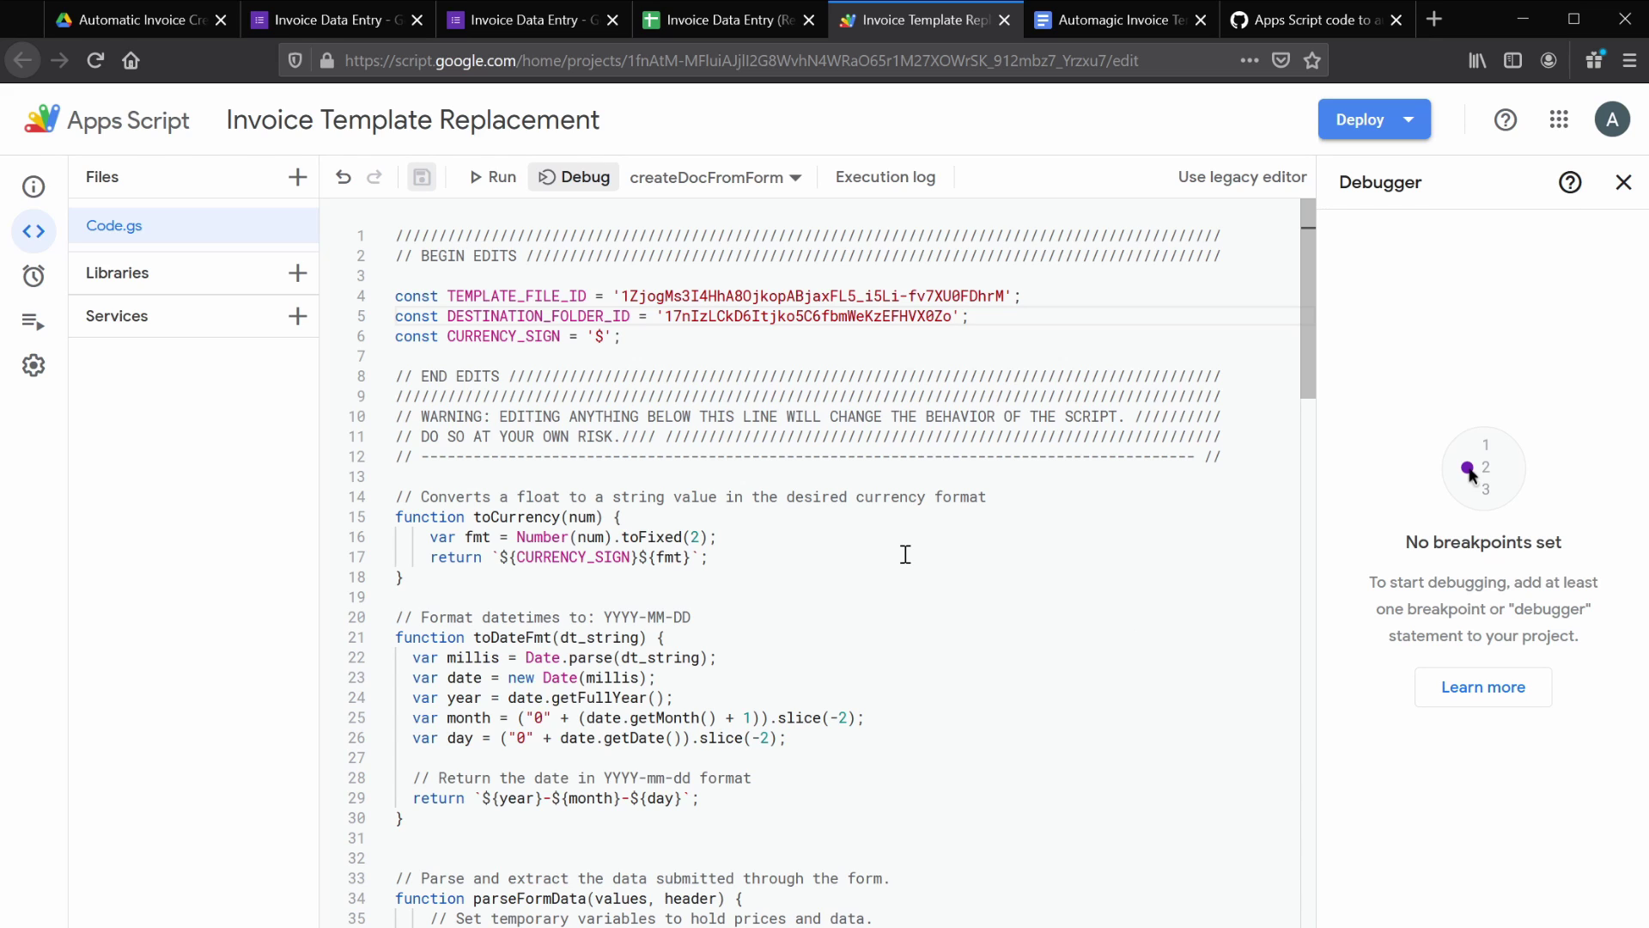
- Add a trigger running createDocFromForm On form submit, with failure notifications set to Notify me immediately
mouse_move(35, 323)
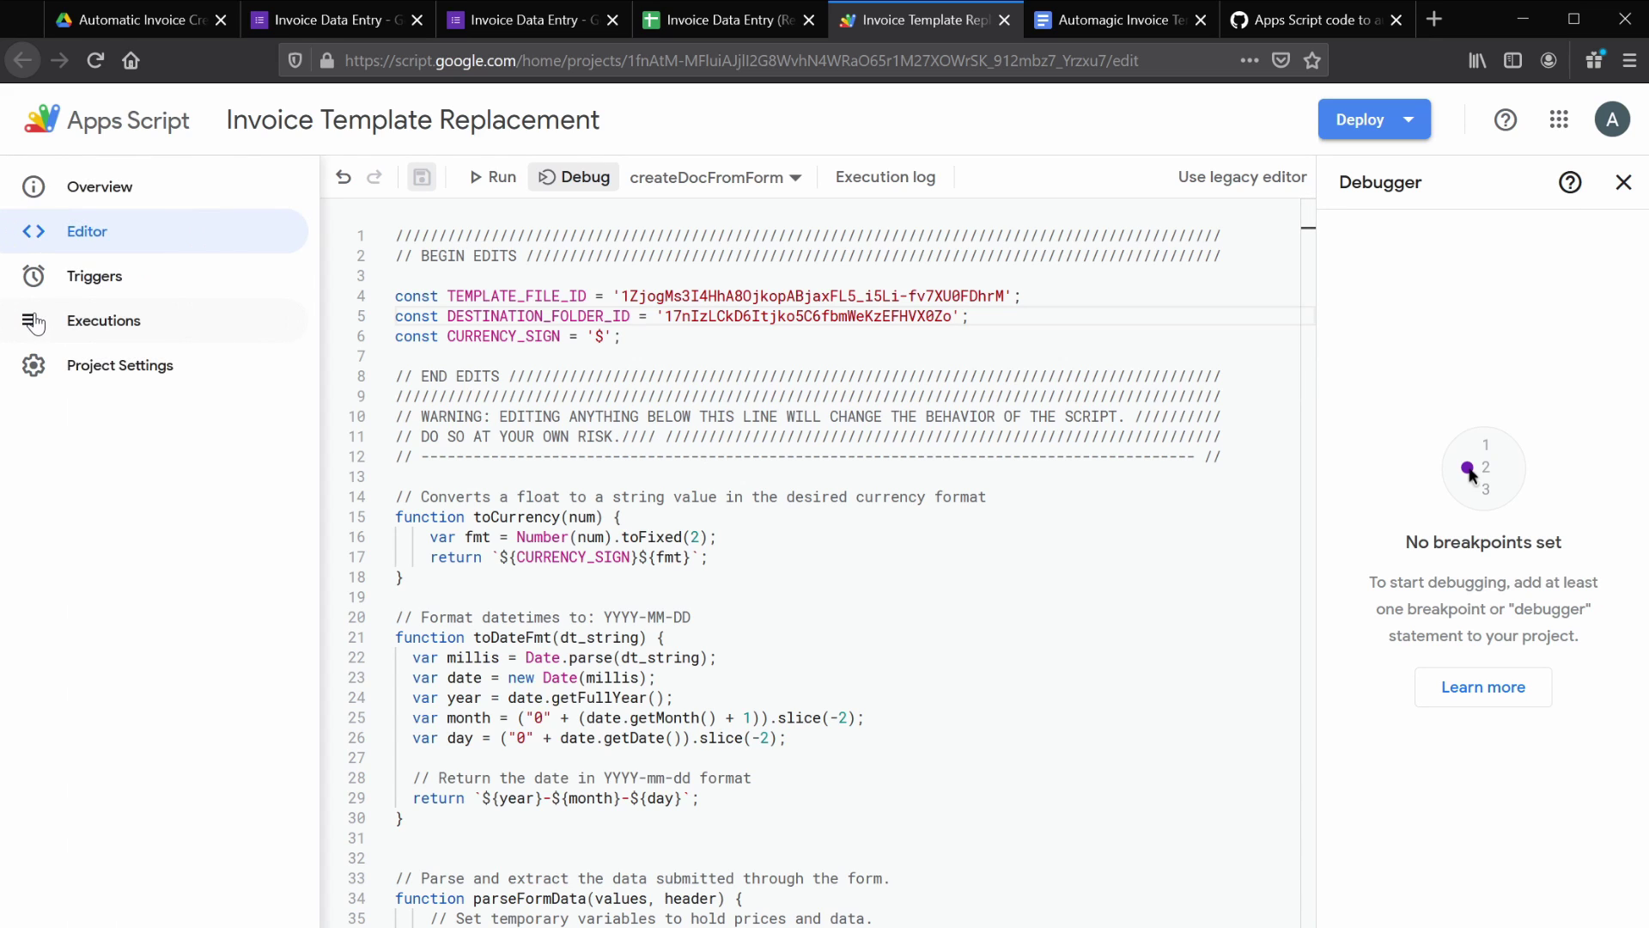
left_click(55, 273)
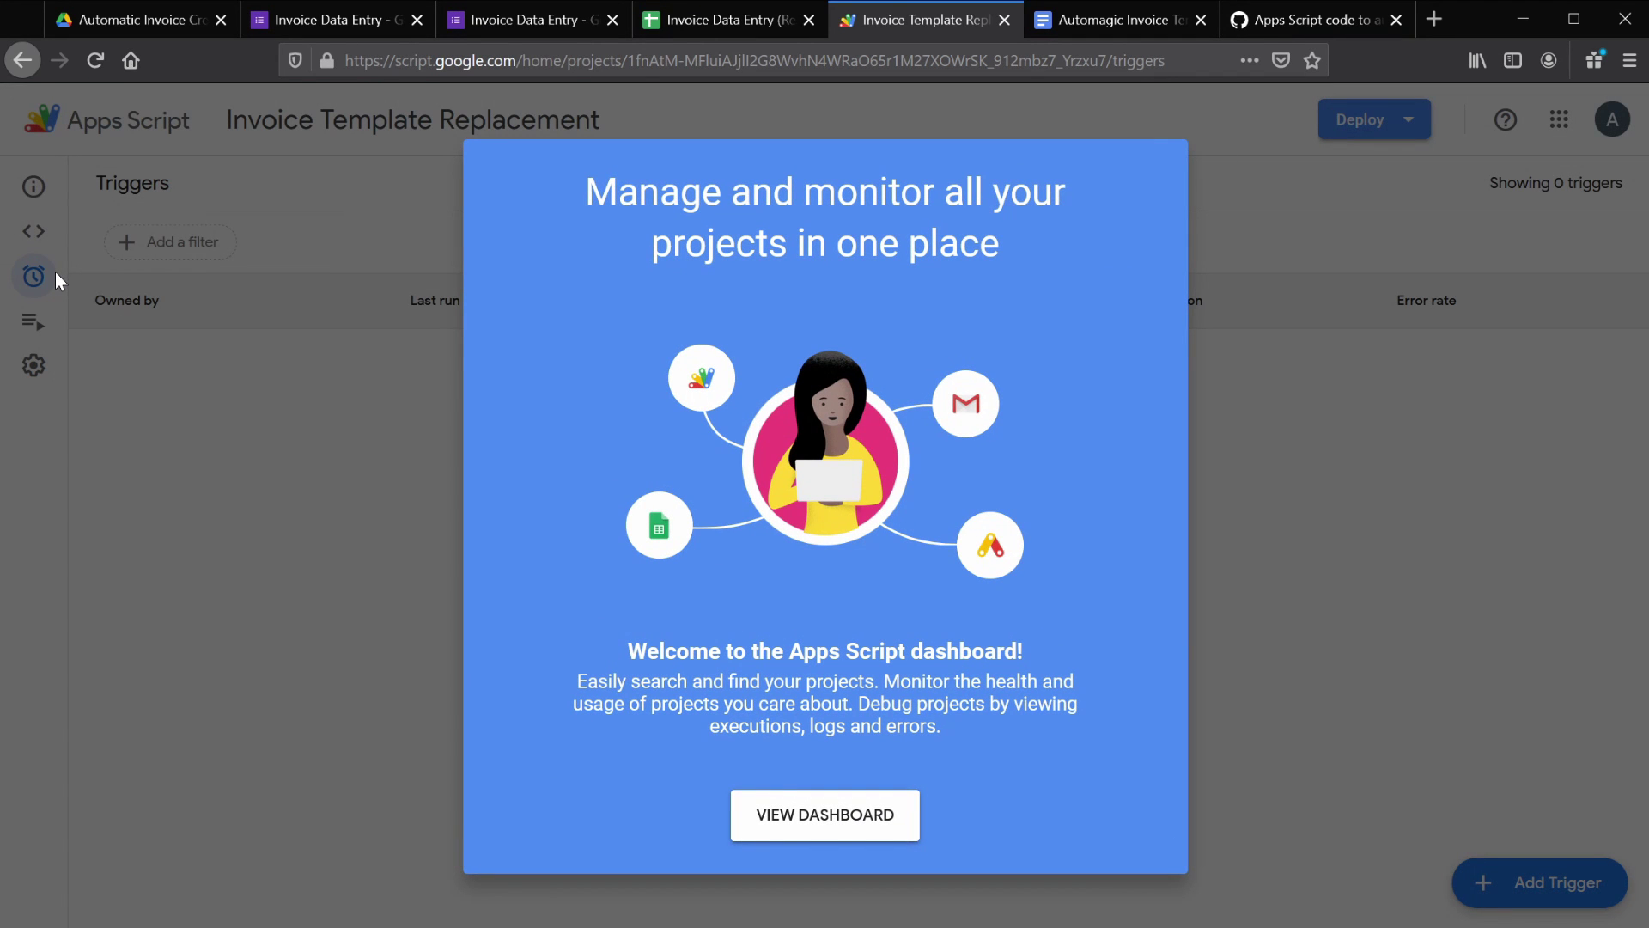
left_click(783, 808)
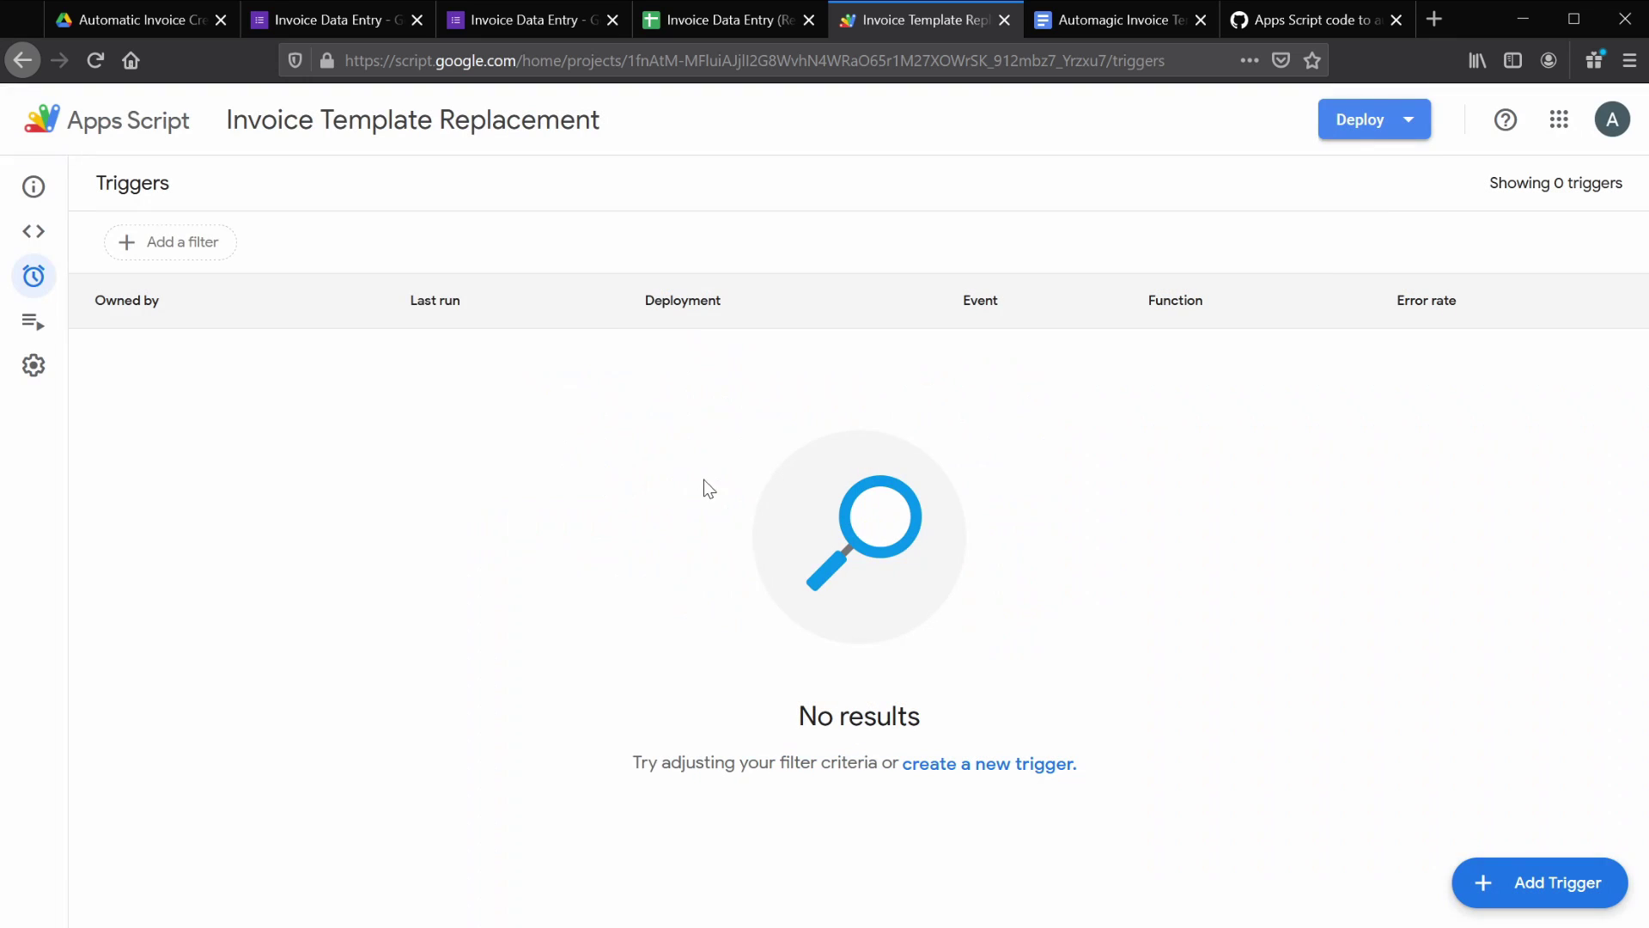
left_click(1527, 884)
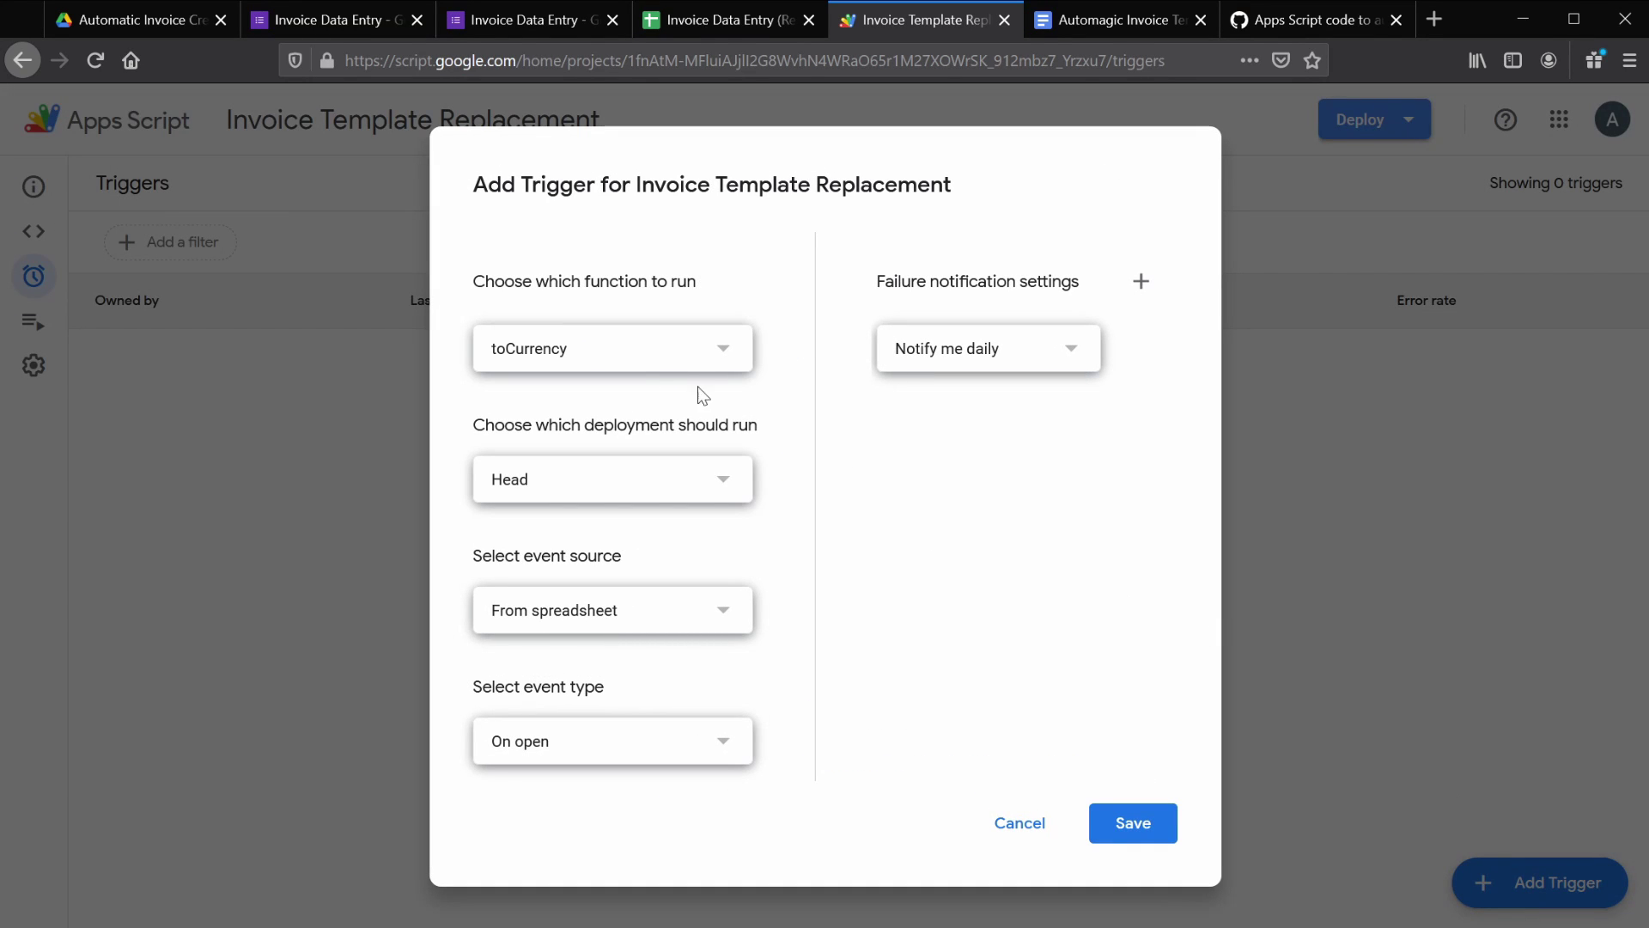
left_click(632, 367)
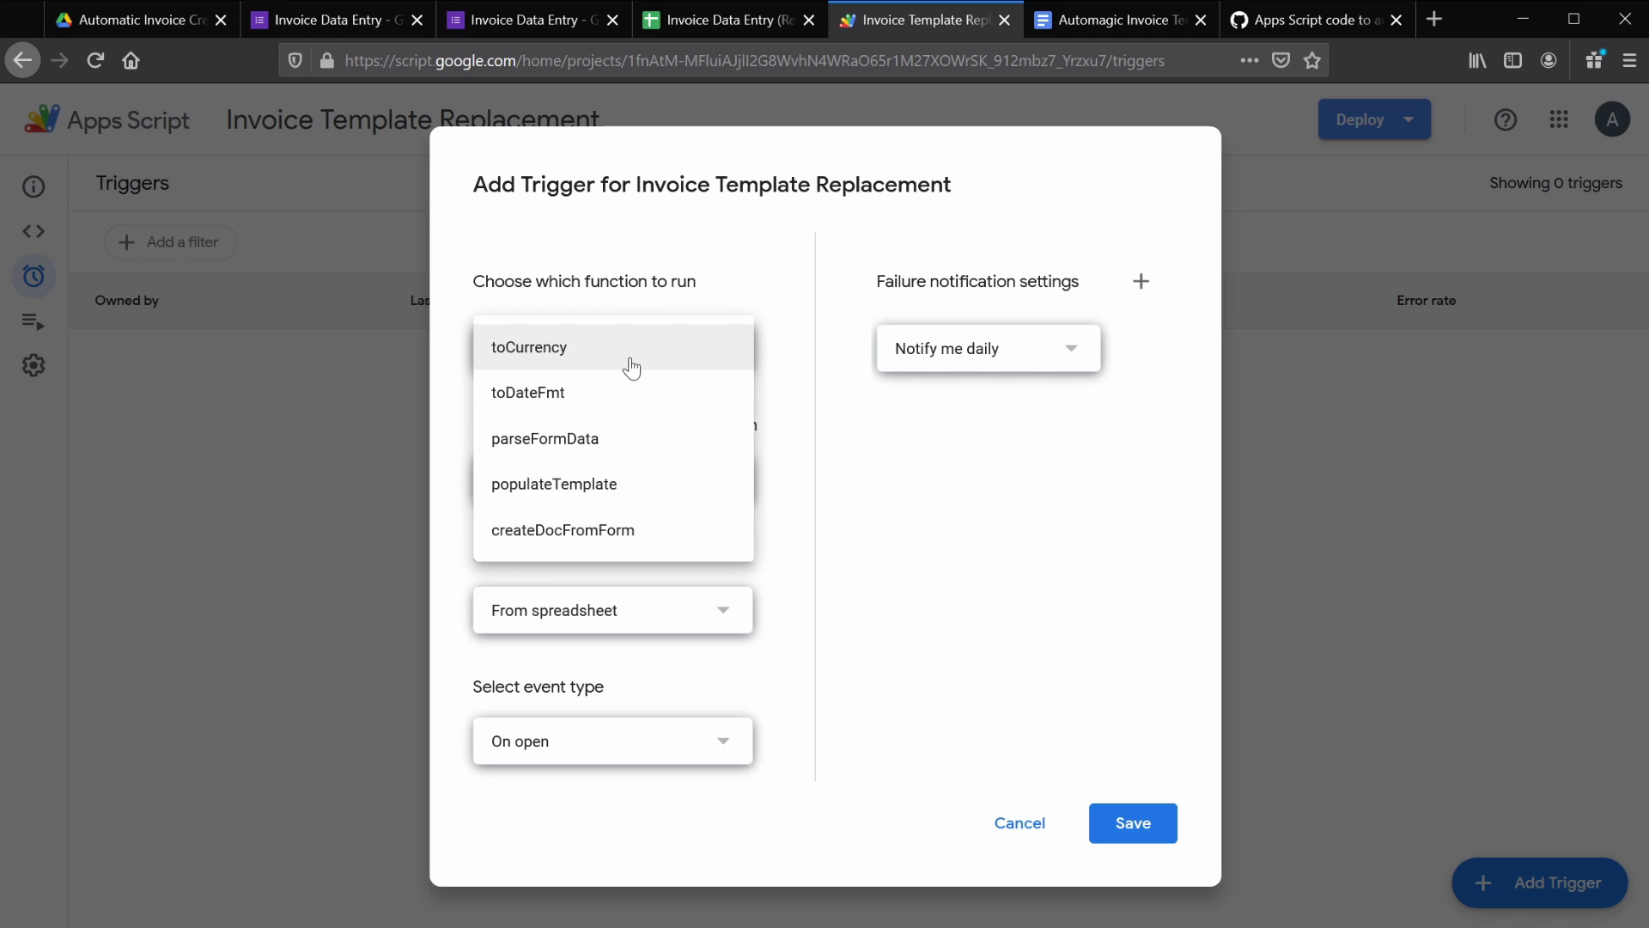
left_click(646, 526)
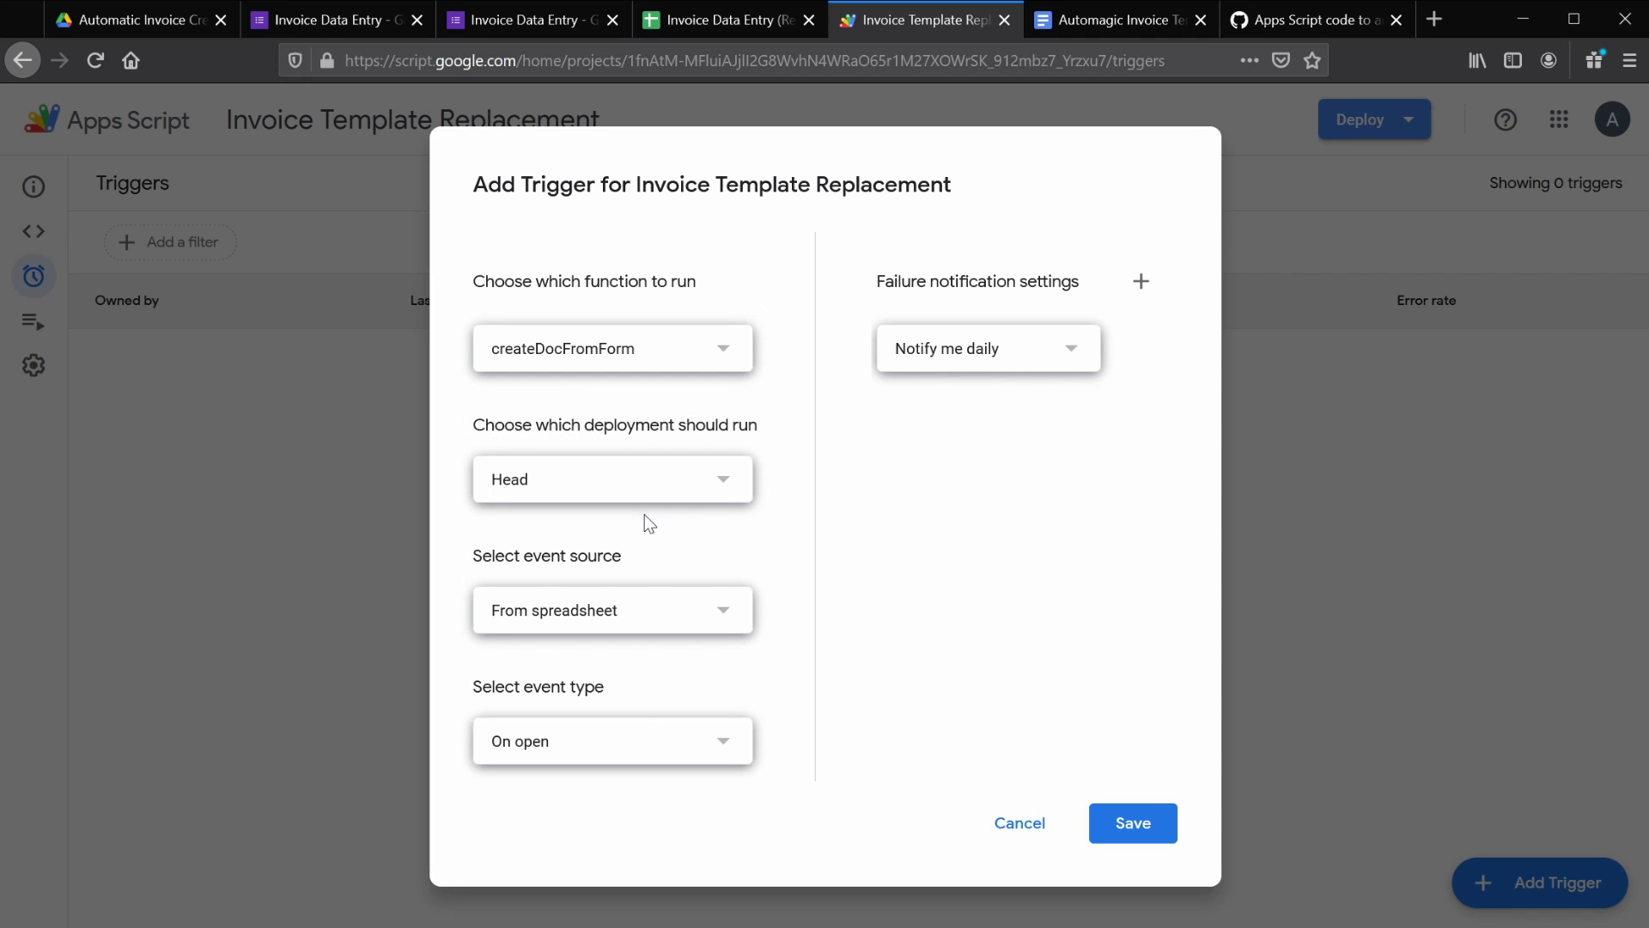
left_click(630, 744)
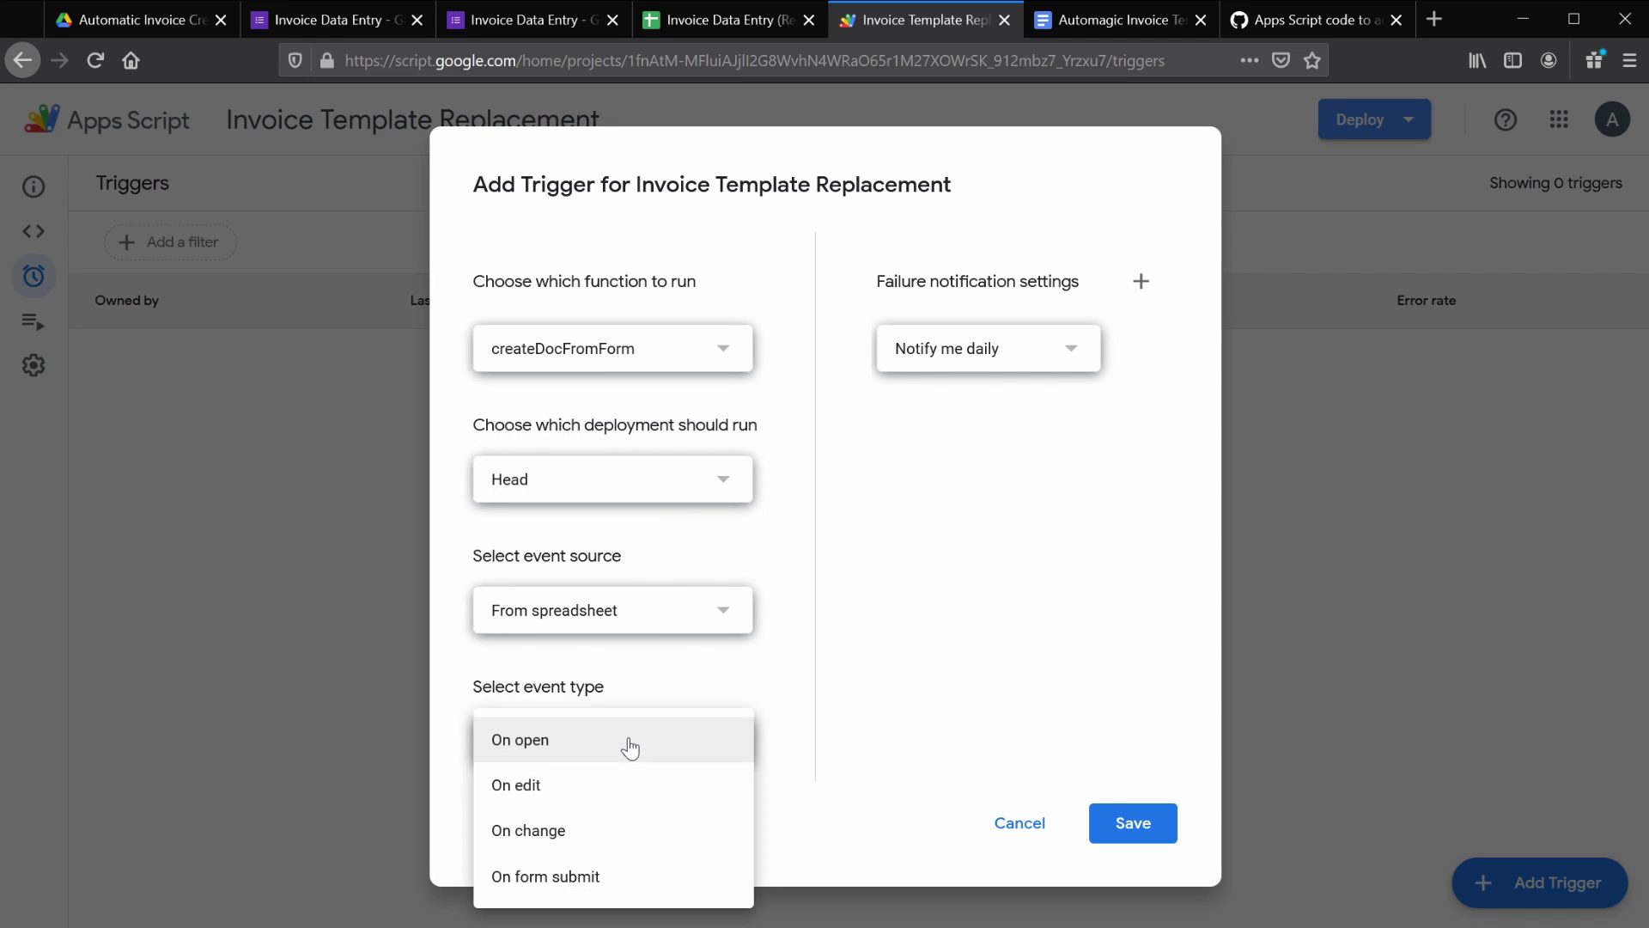
left_click(622, 877)
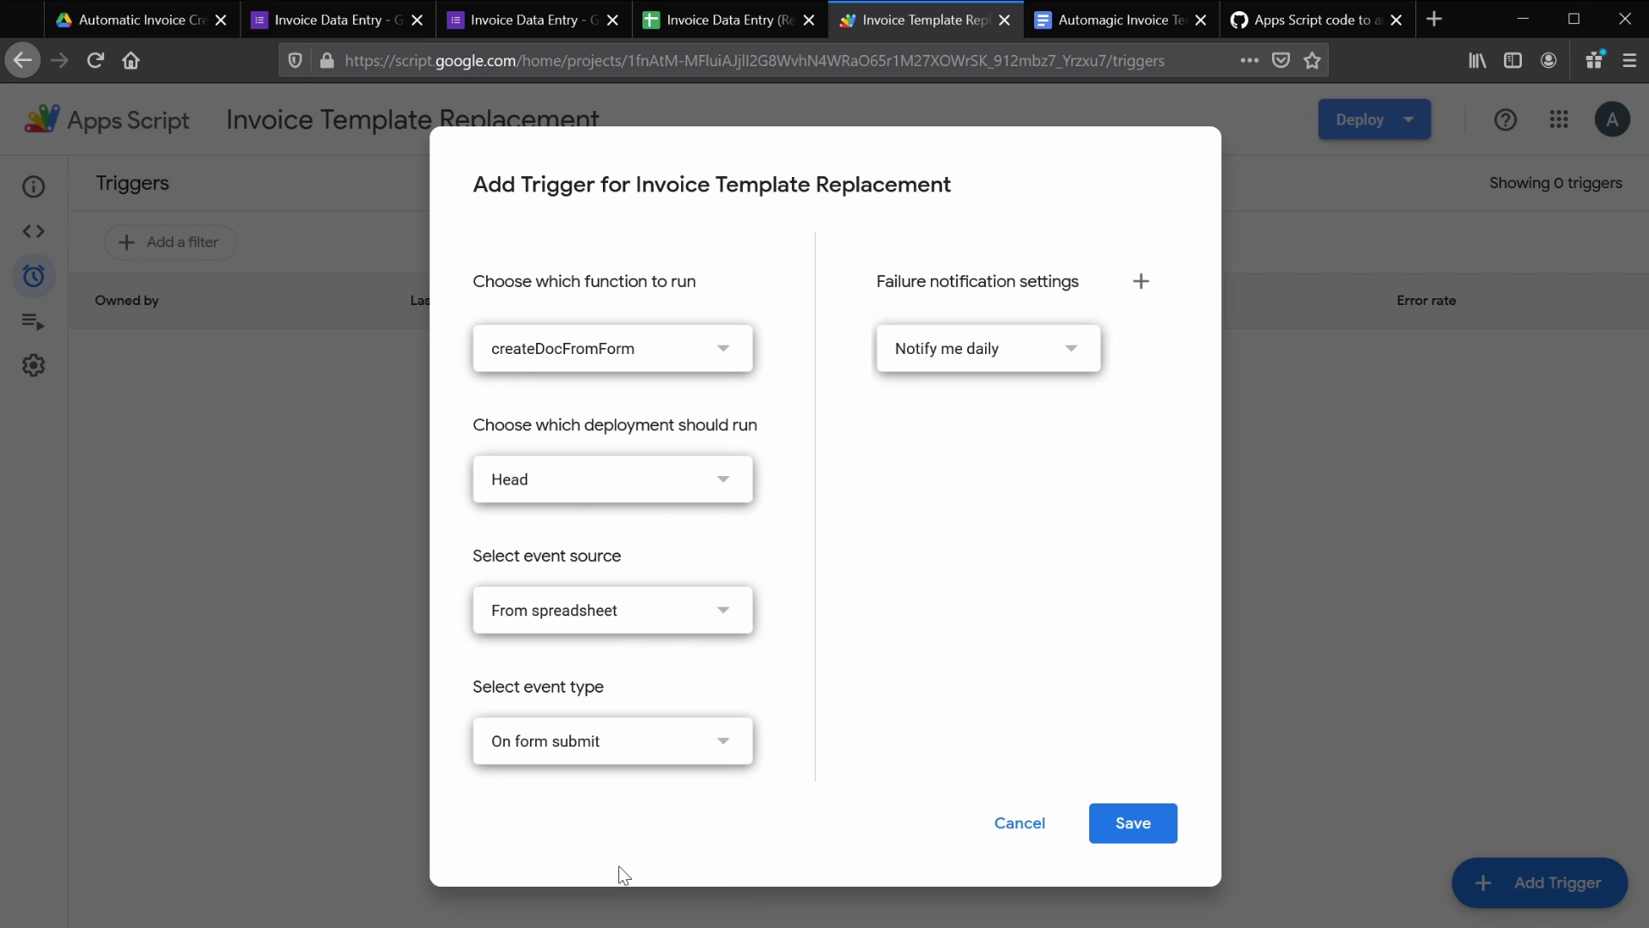
left_click(981, 362)
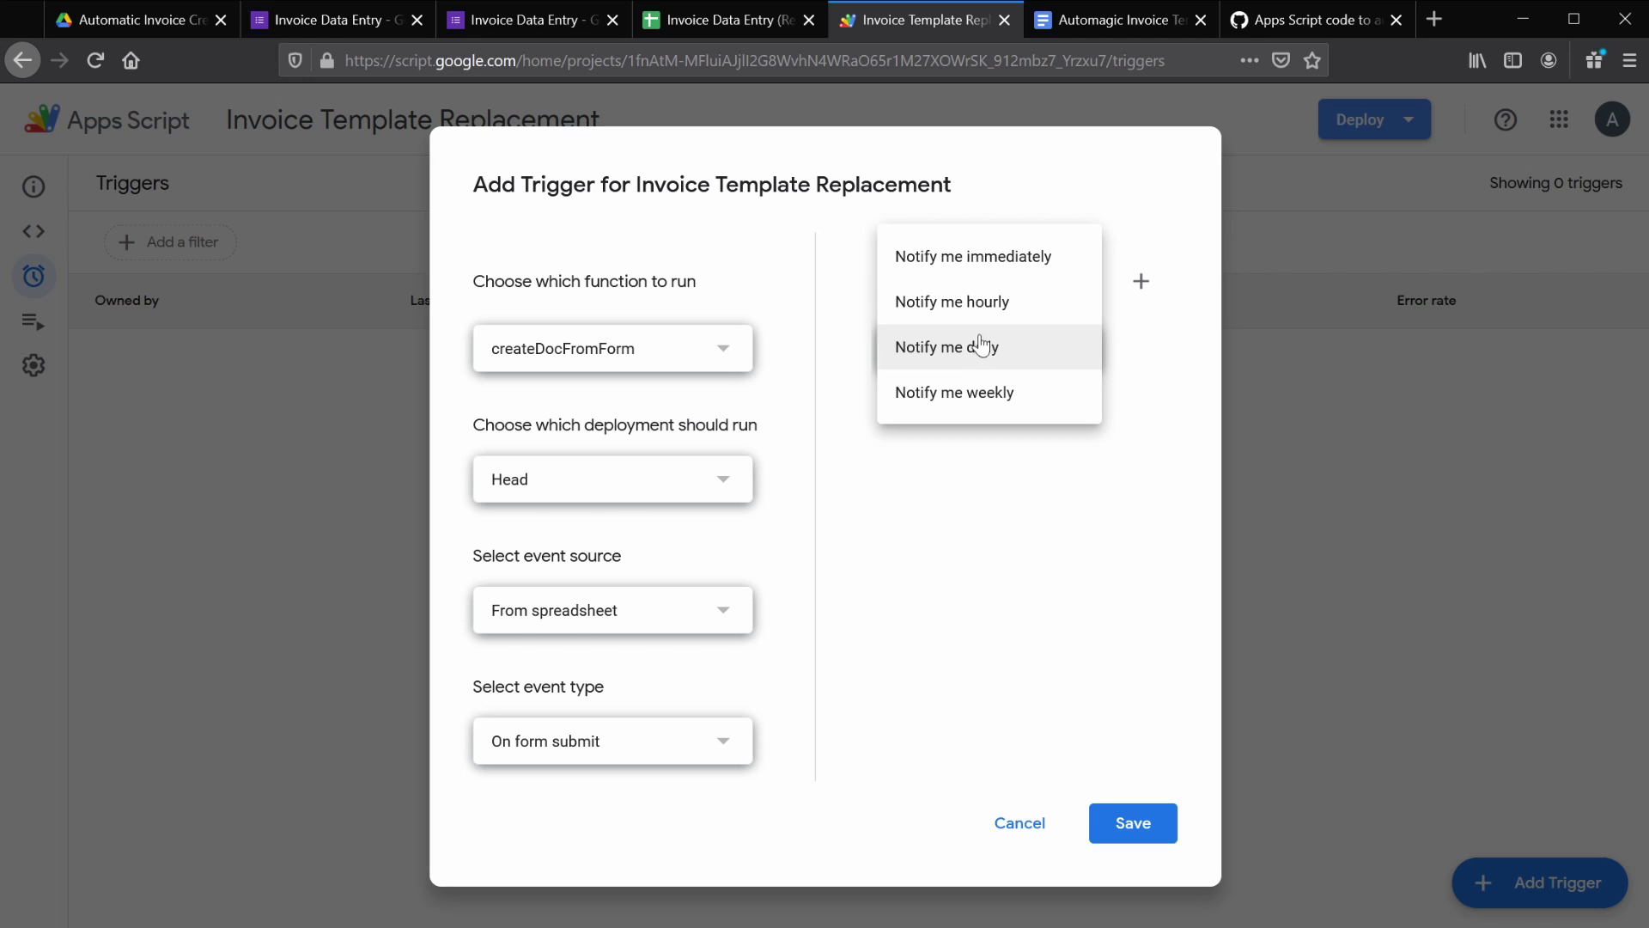
left_click(981, 266)
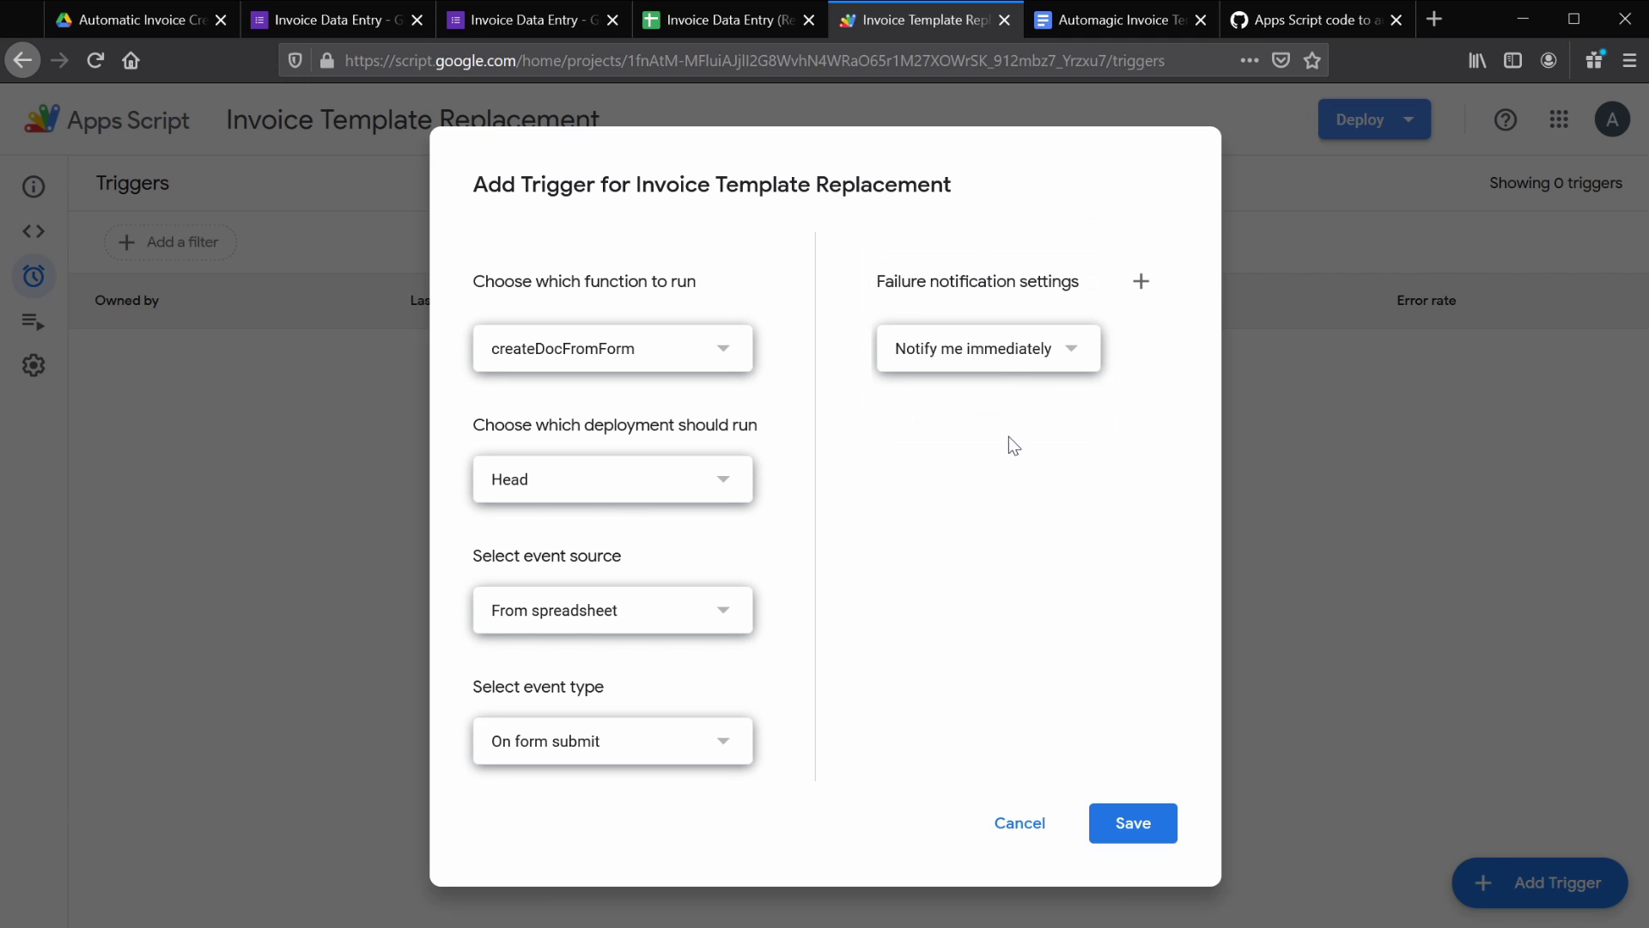
left_click(1114, 825)
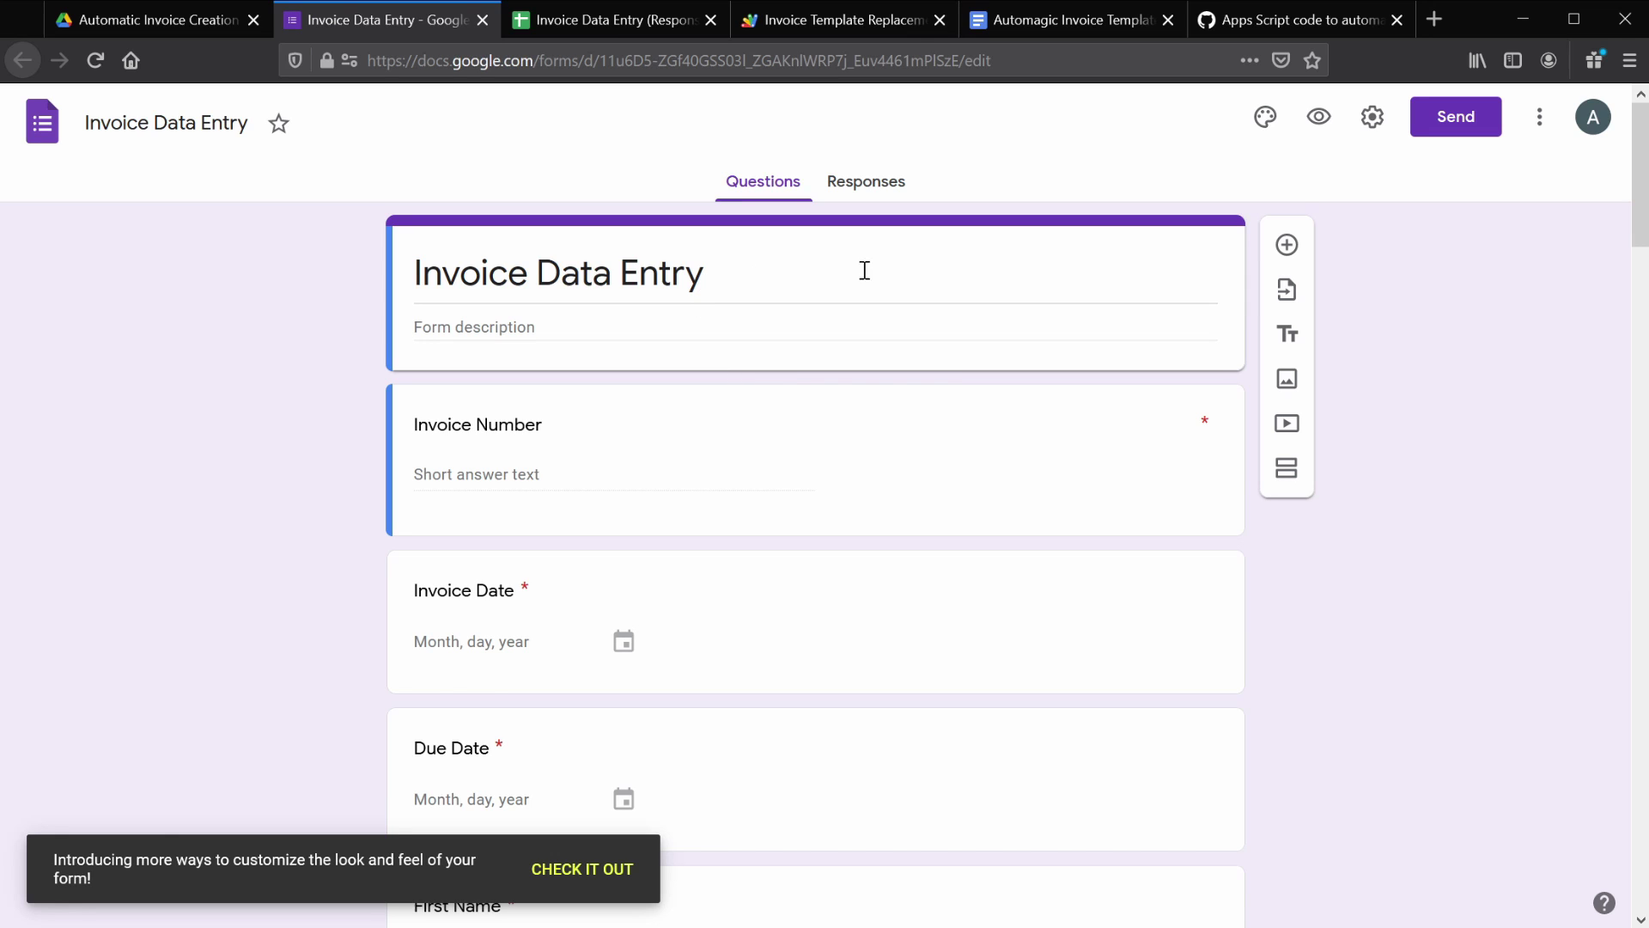
- Copy the form's shortened share link from the Send dialog's link tab
left_click(1488, 125)
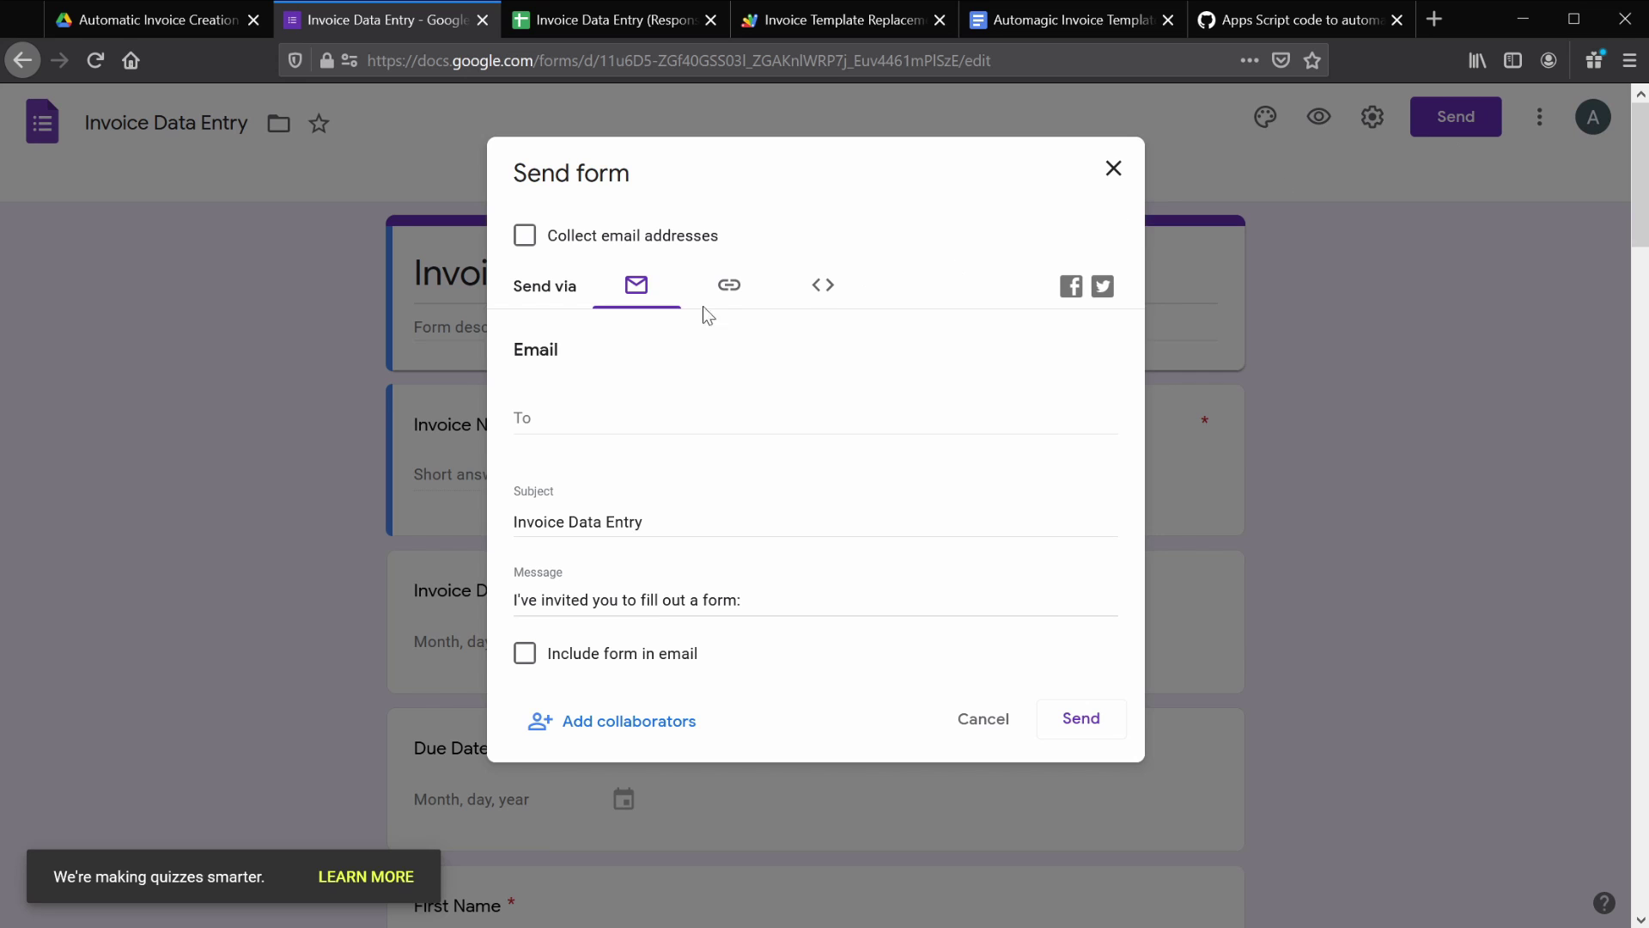
left_click(727, 292)
left_click(525, 428)
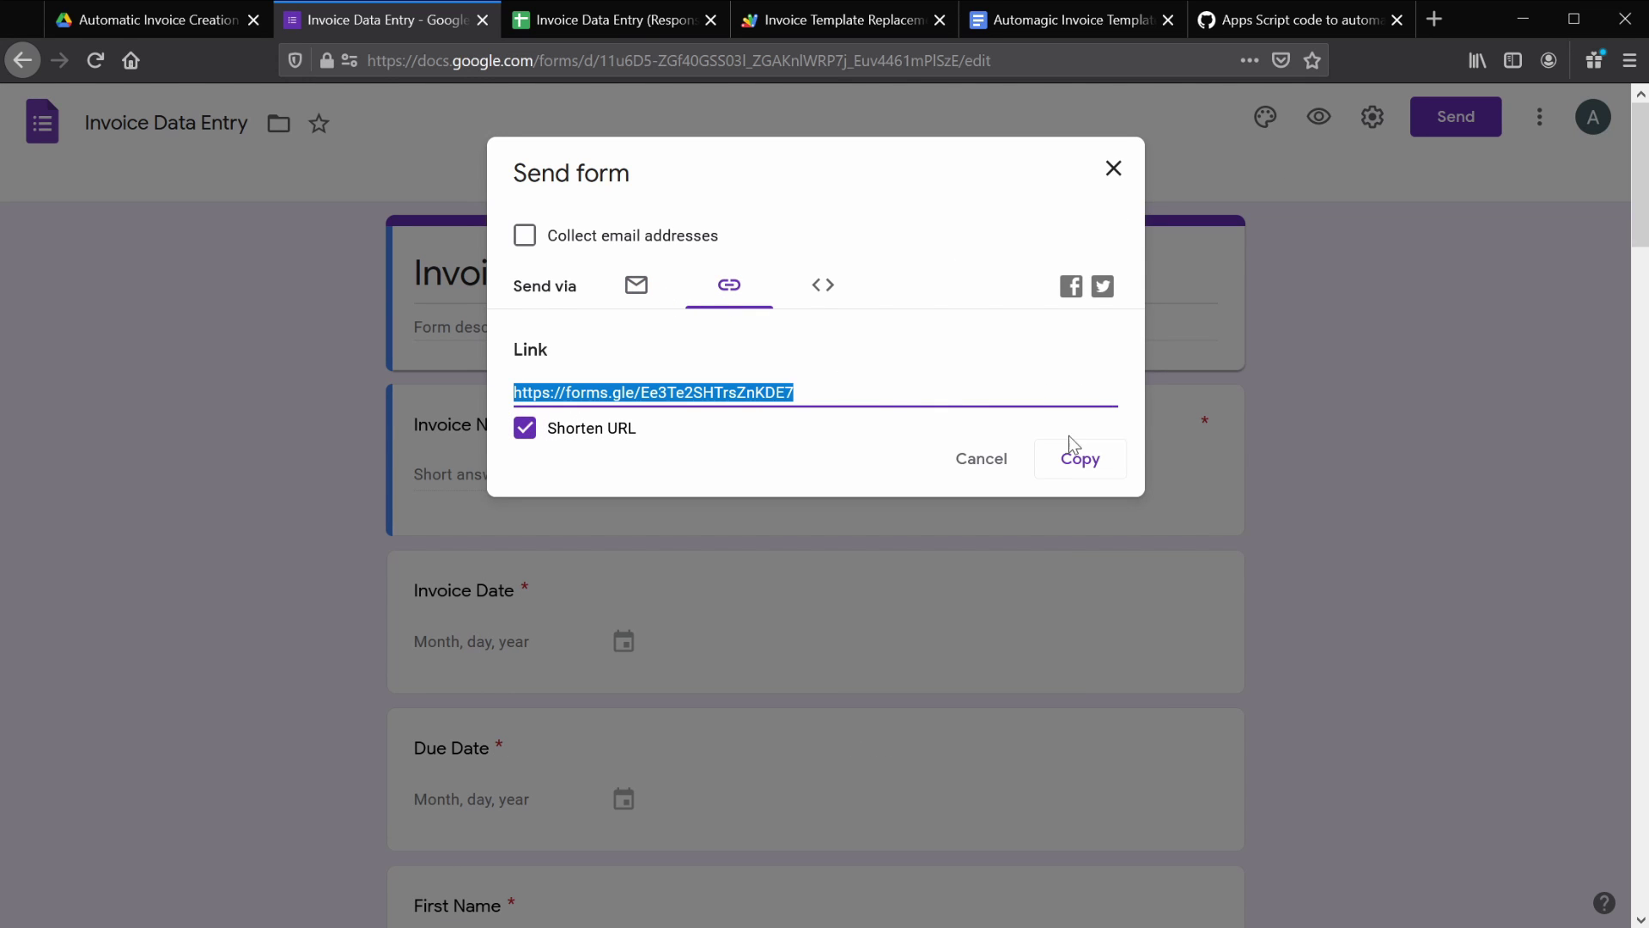
left_click(1115, 464)
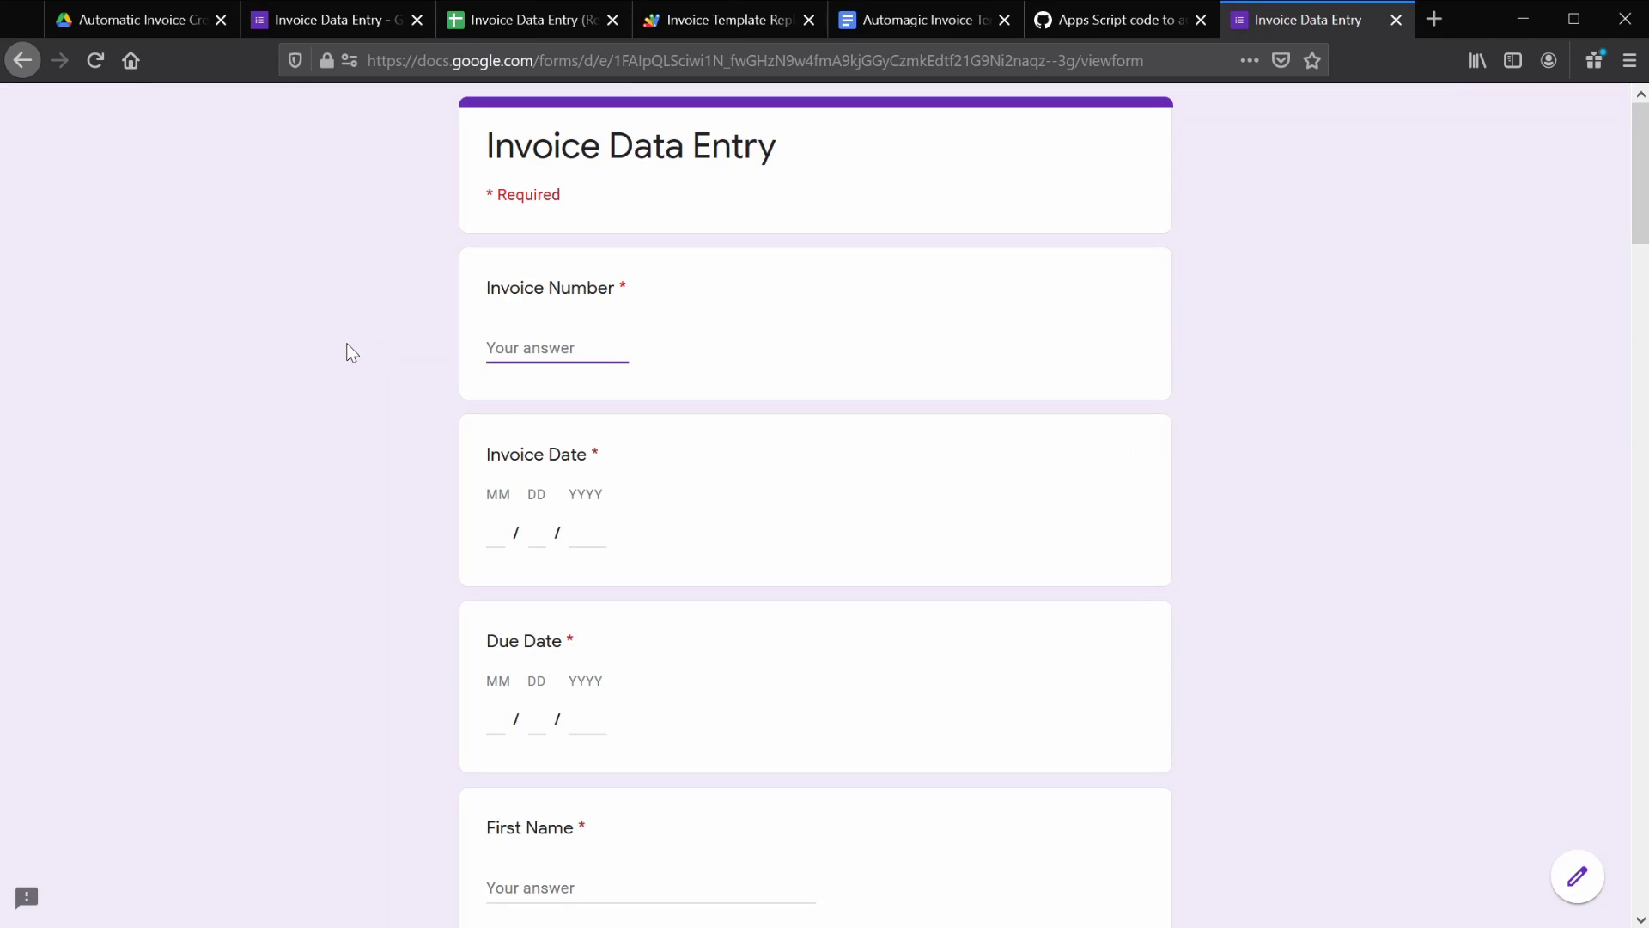
- Enter invoice number 1234, invoice date 02/05/2021 and due date 02/22/2021
type("1234")
key("Tab")
type("02052021")
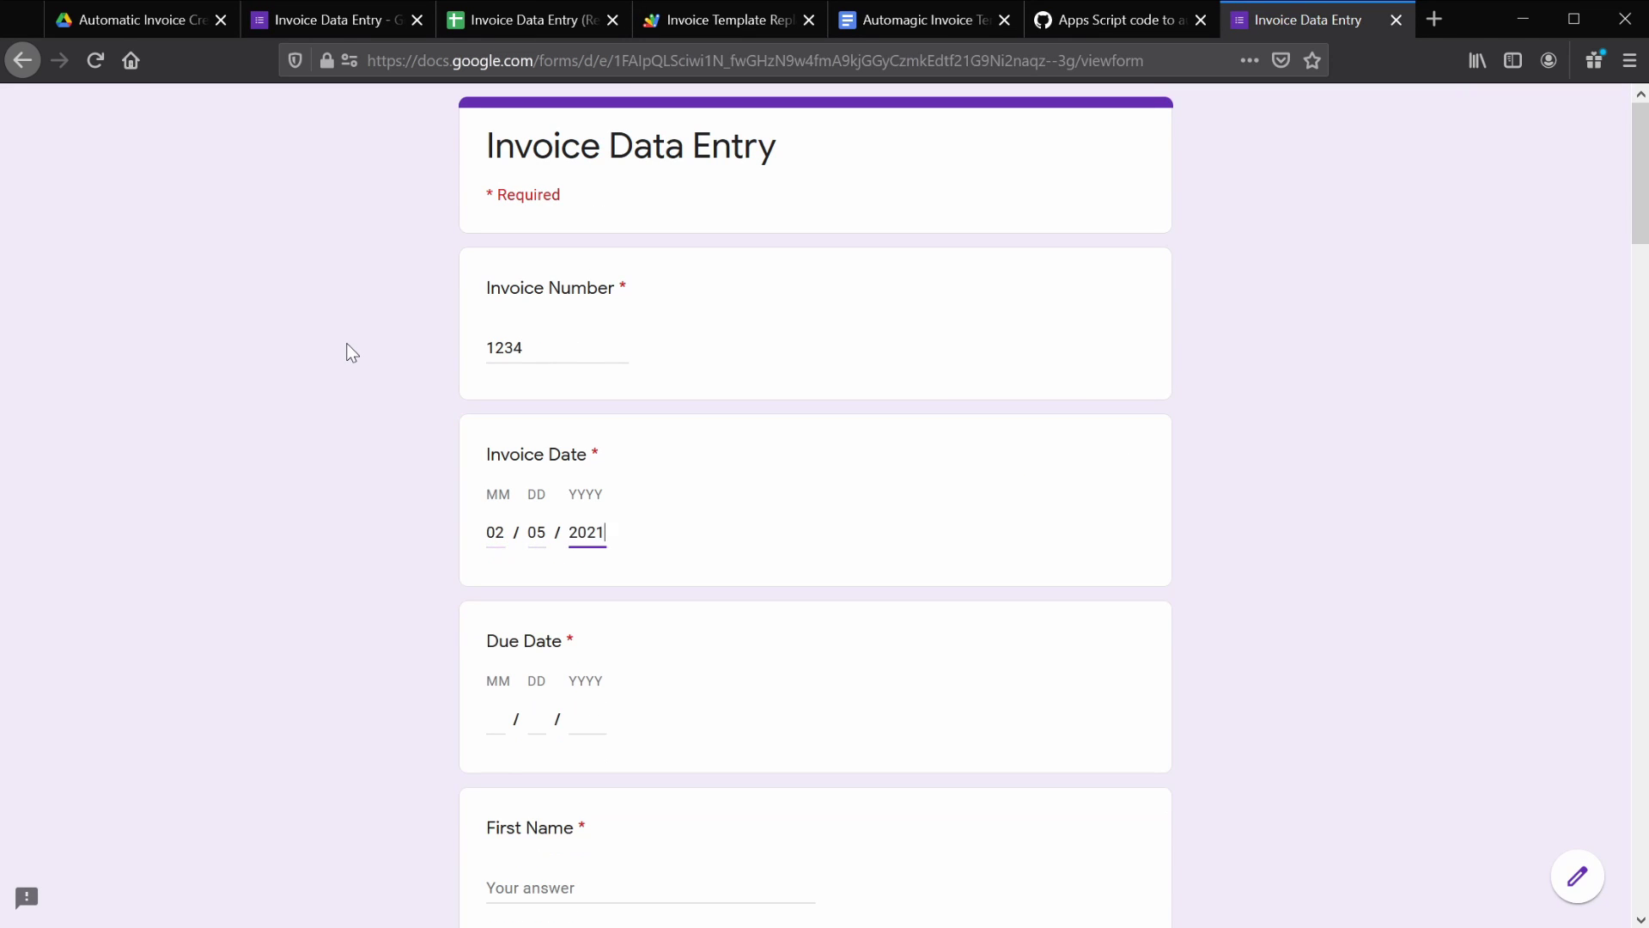
key("Tab")
type("02 / ")
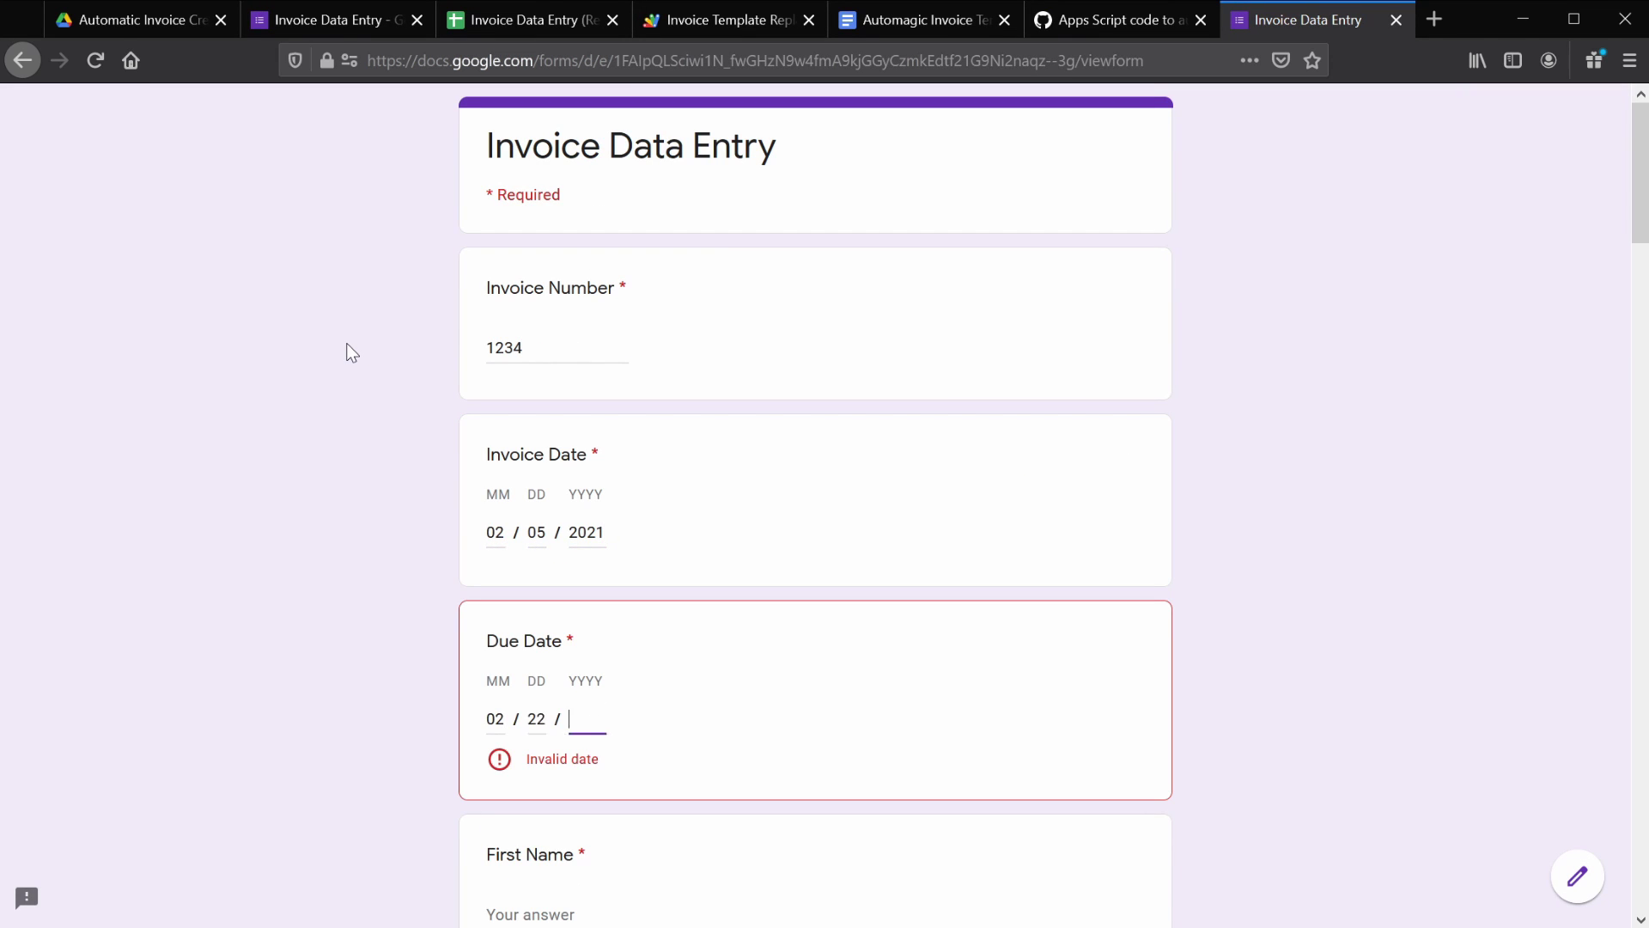
type("22 / 2021")
key("Tab")
- Fill in the customer's first and last name, company Automagic, street address and phone number
type("Auto")
key("Tab")
type("Magic")
key("Tab")
type("Automagic")
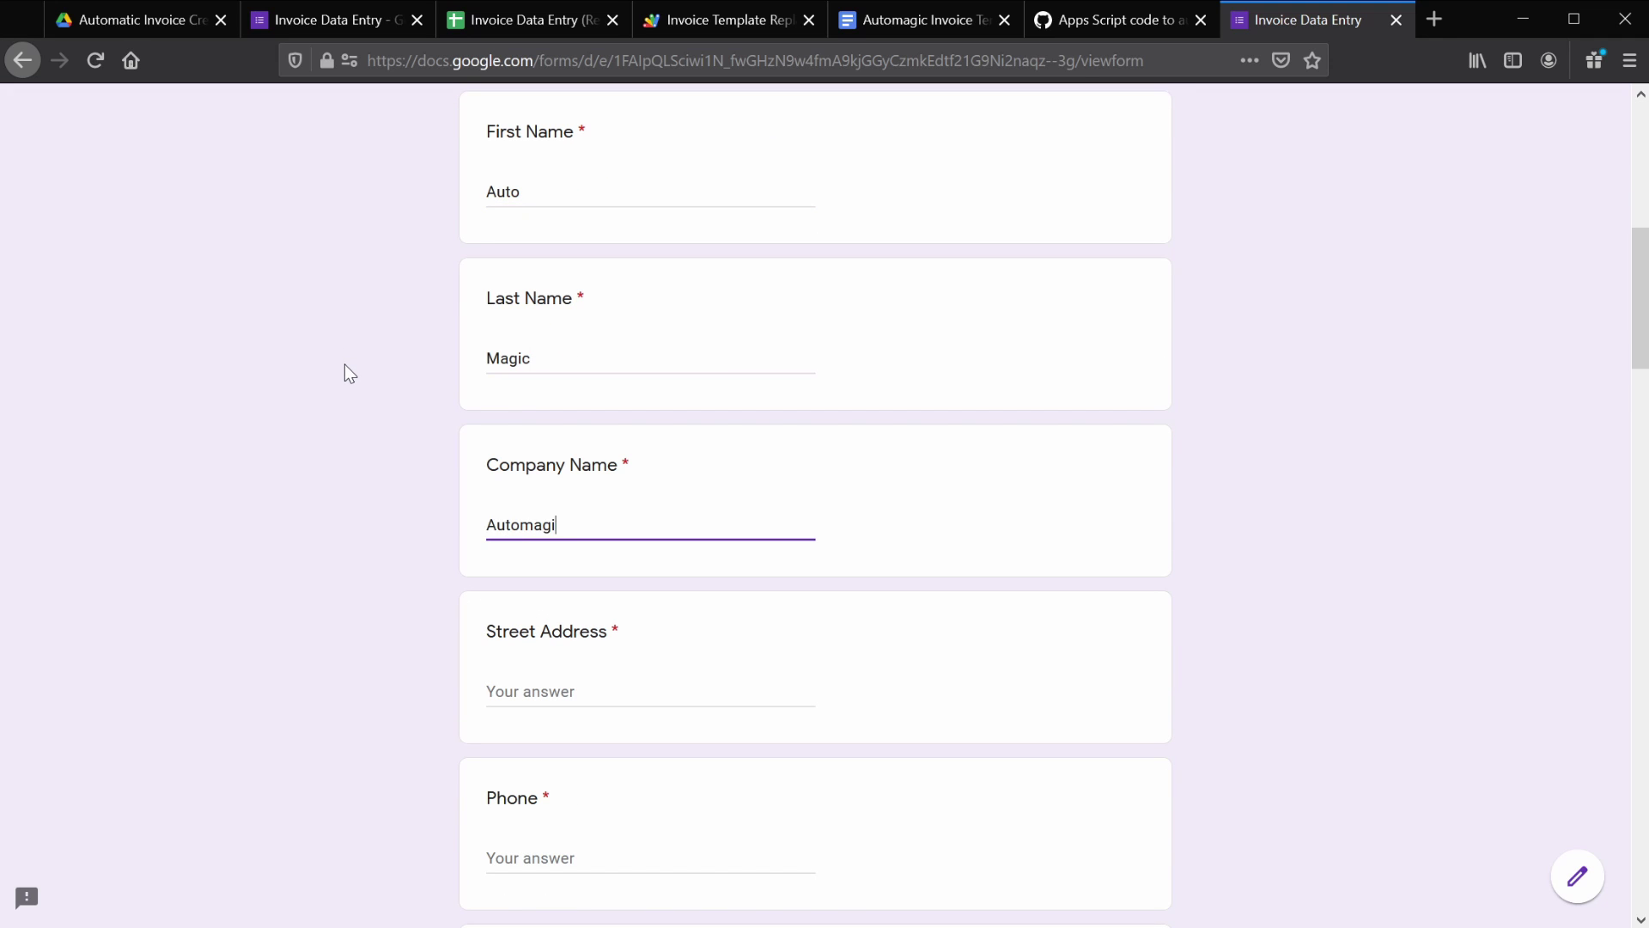
key("Tab")
type("1234 Magic Way")
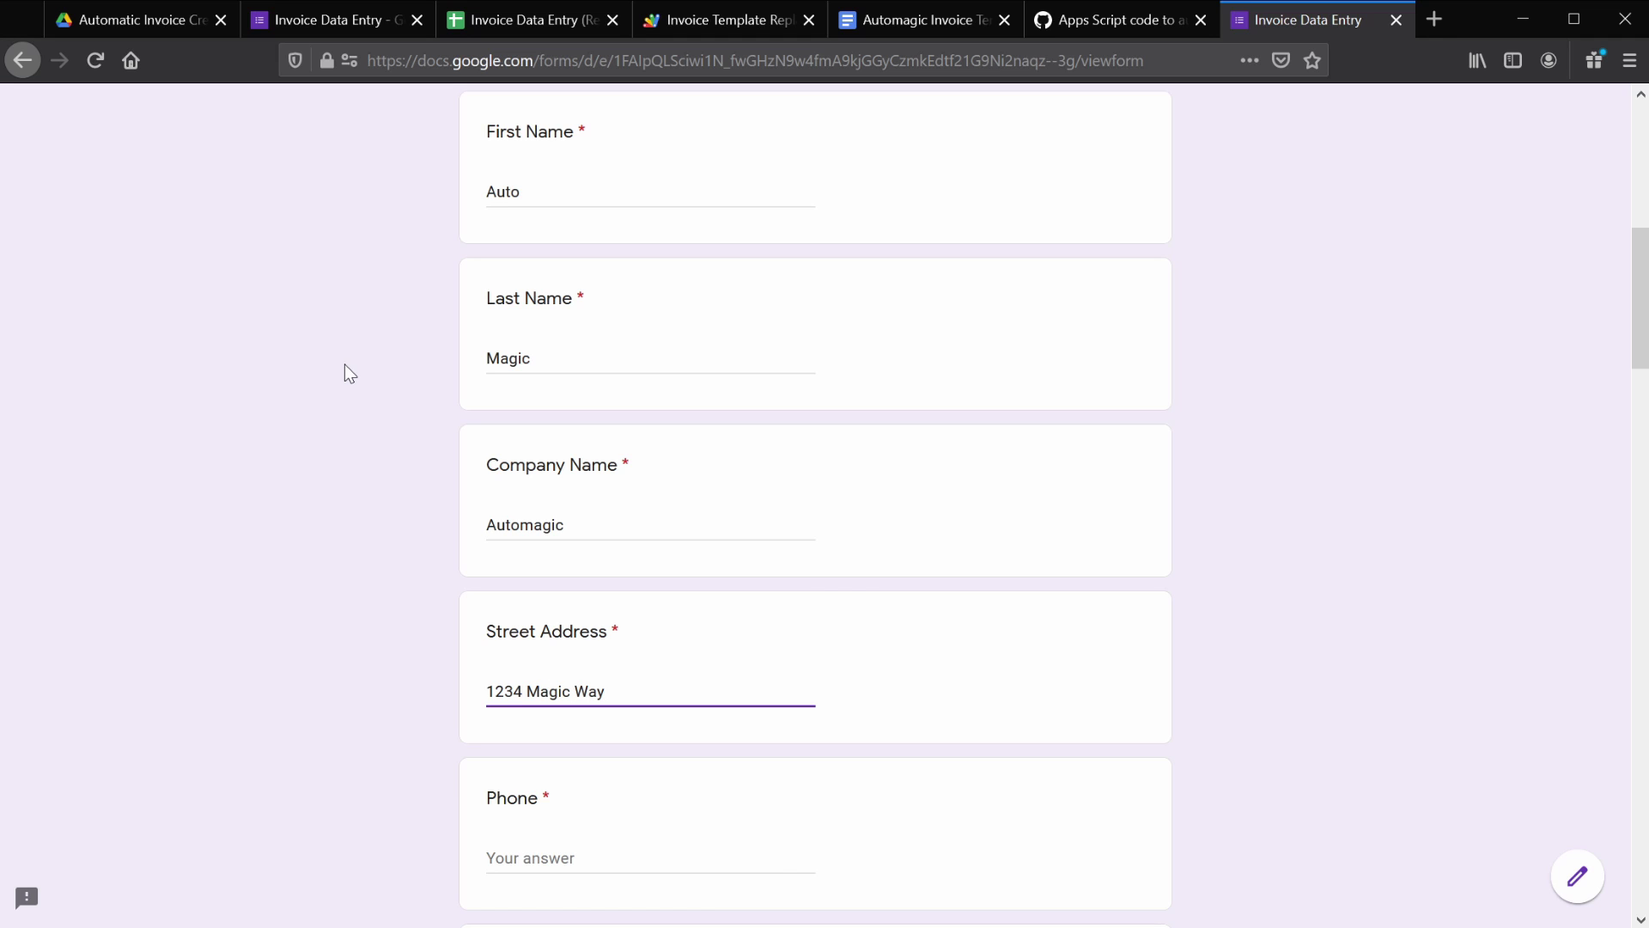
key("Tab")
type("123")
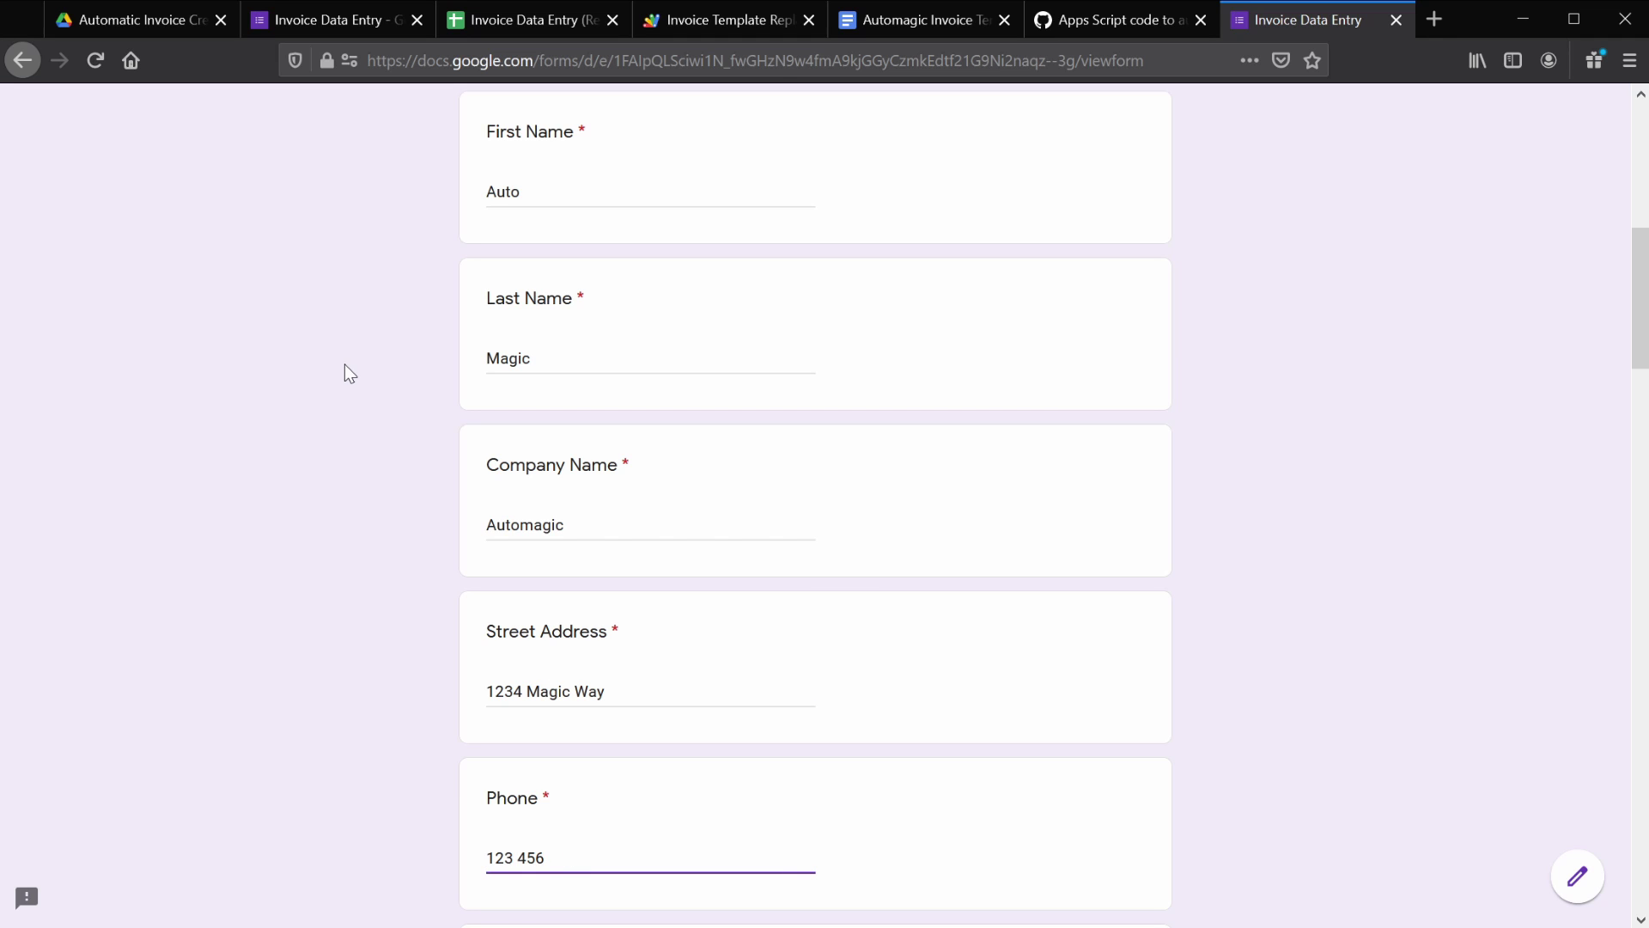
type("890")
- Enter the customer's e-mail address, correcting a mistyped entry, and a discount of 3
scroll(344, 364, "down", 8)
left_click(478, 328)
type("incorrect")
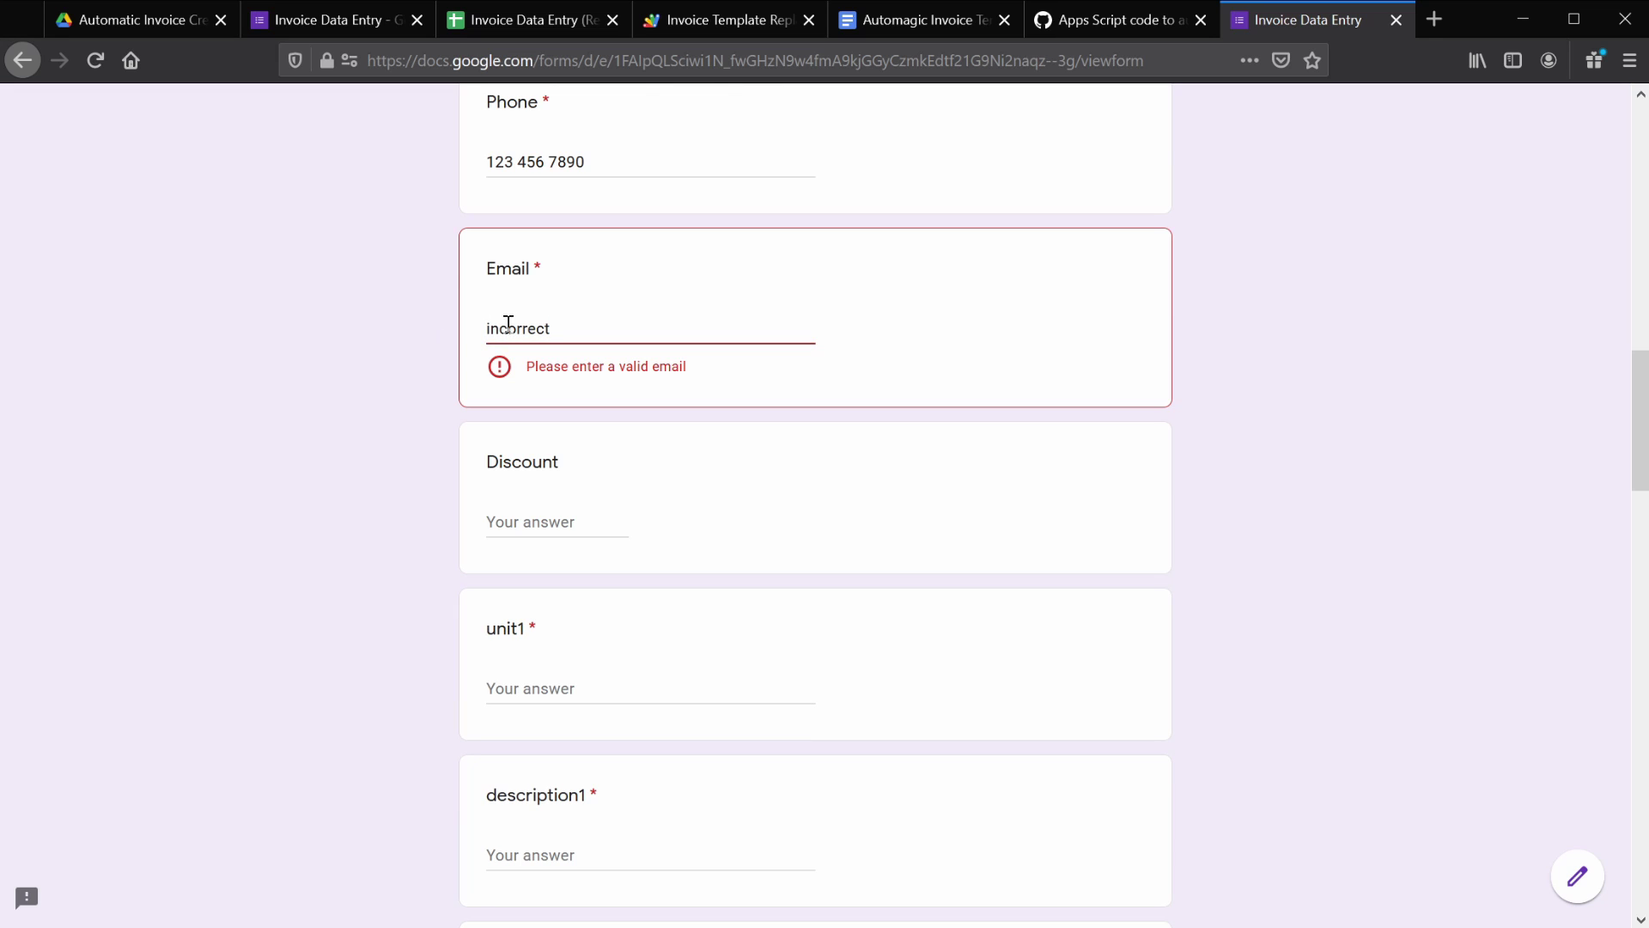
left_click_drag(574, 329, 446, 330)
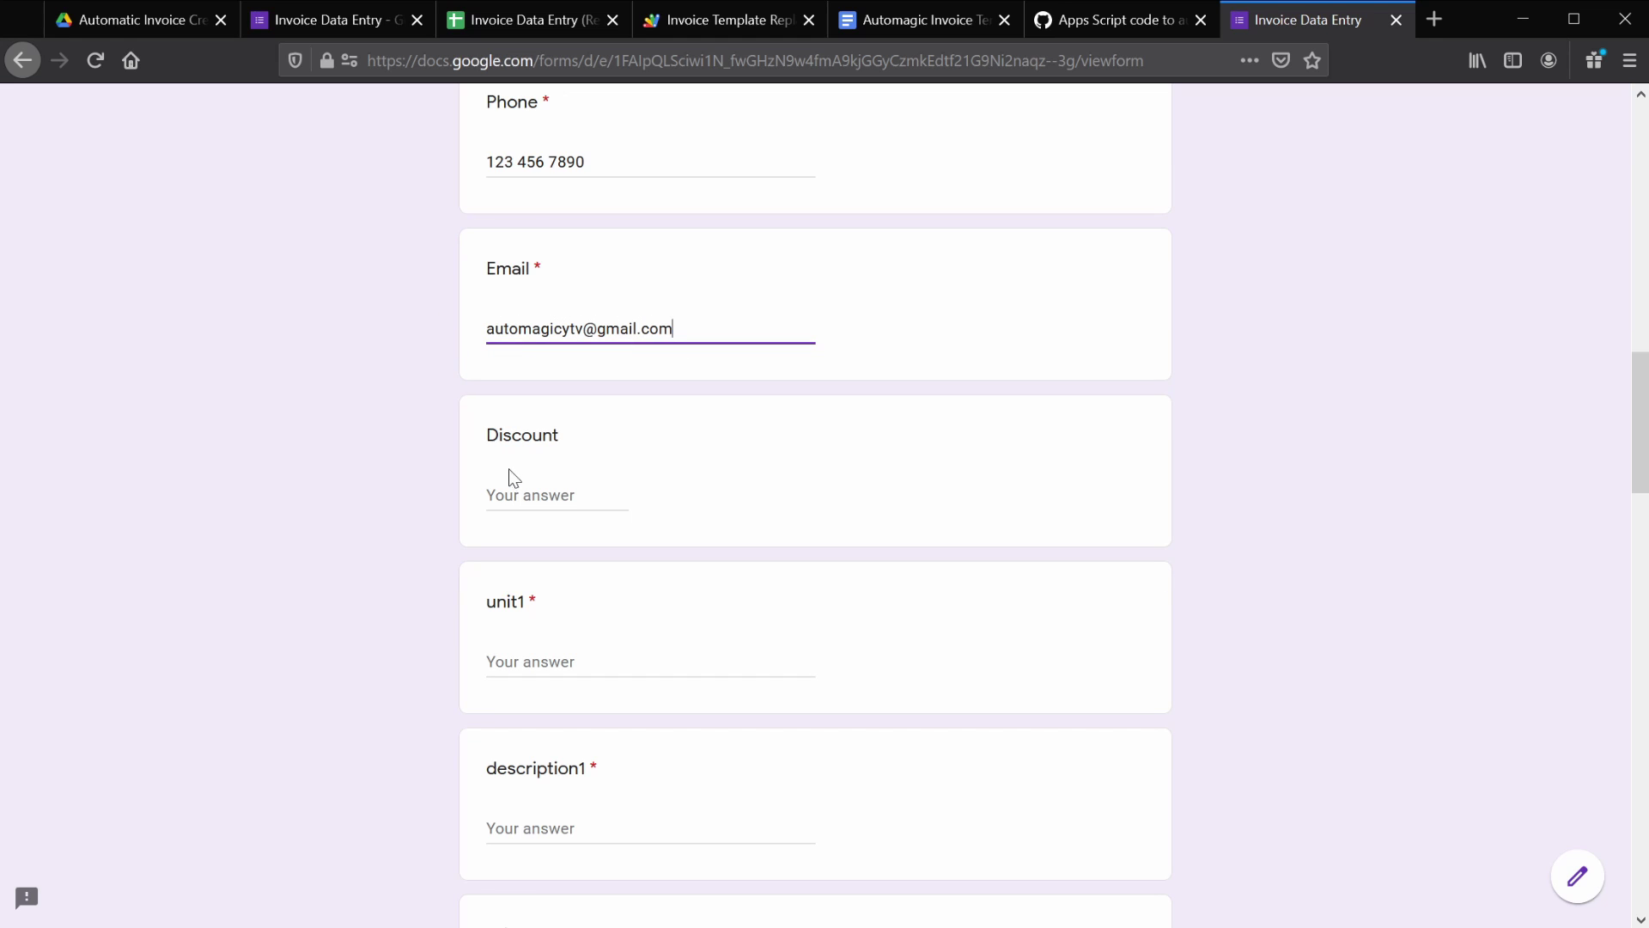
left_click(512, 481)
type("3")
- Add the first item: unit Cake, description Carrot Cake, price 35
scroll(310, 410, "down", 5)
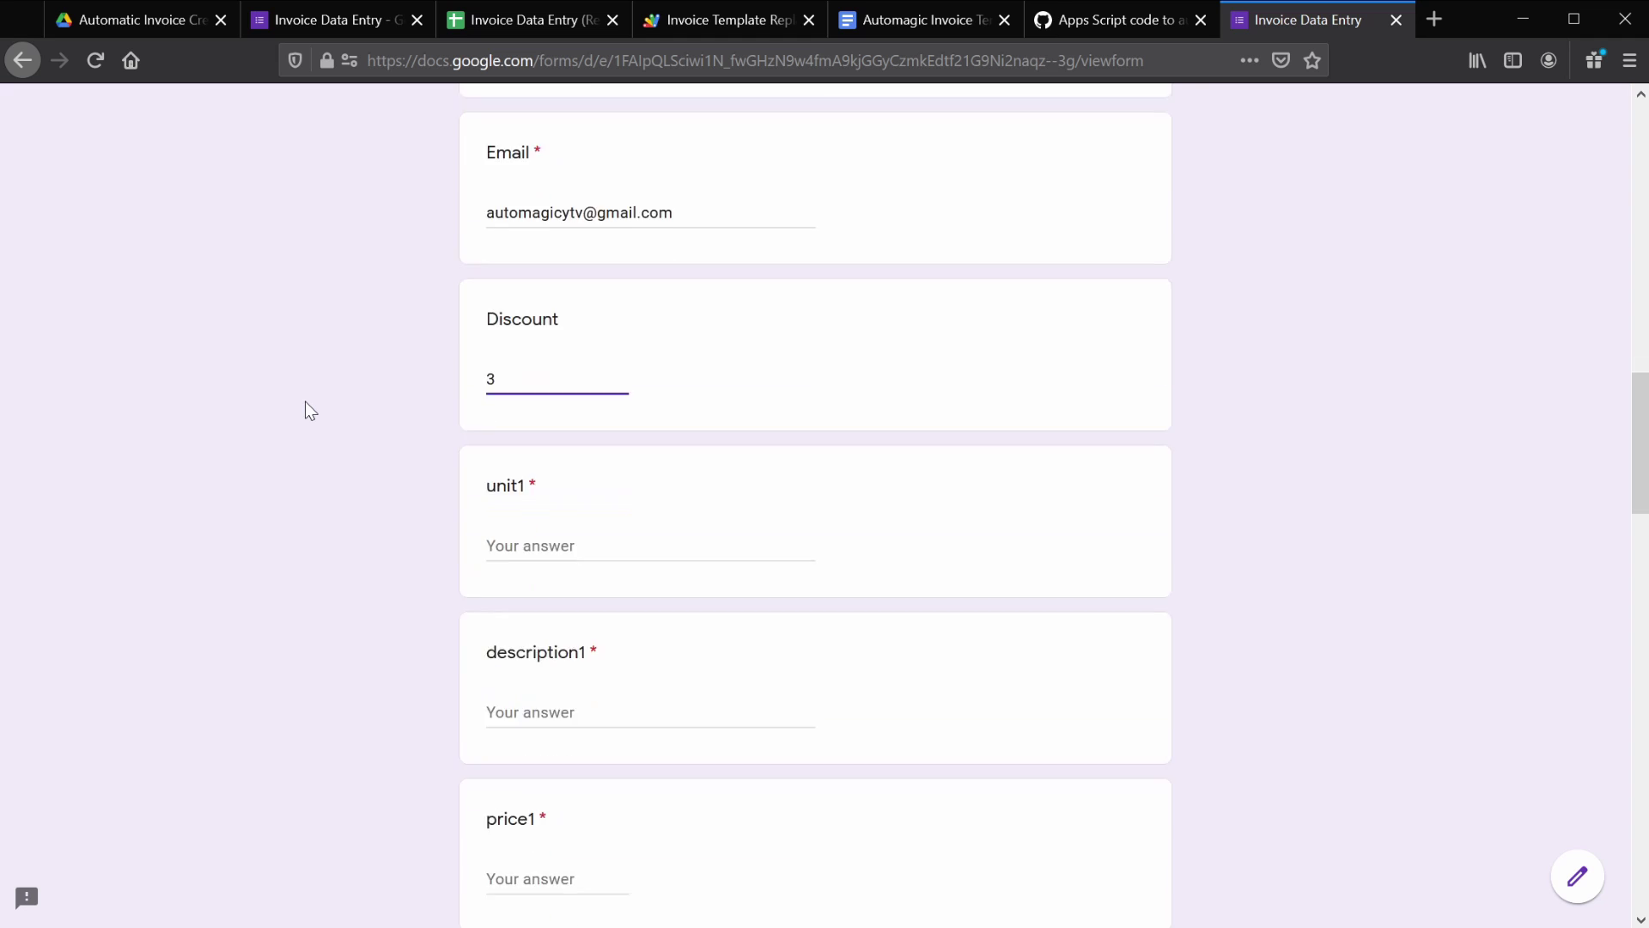
left_click(519, 207)
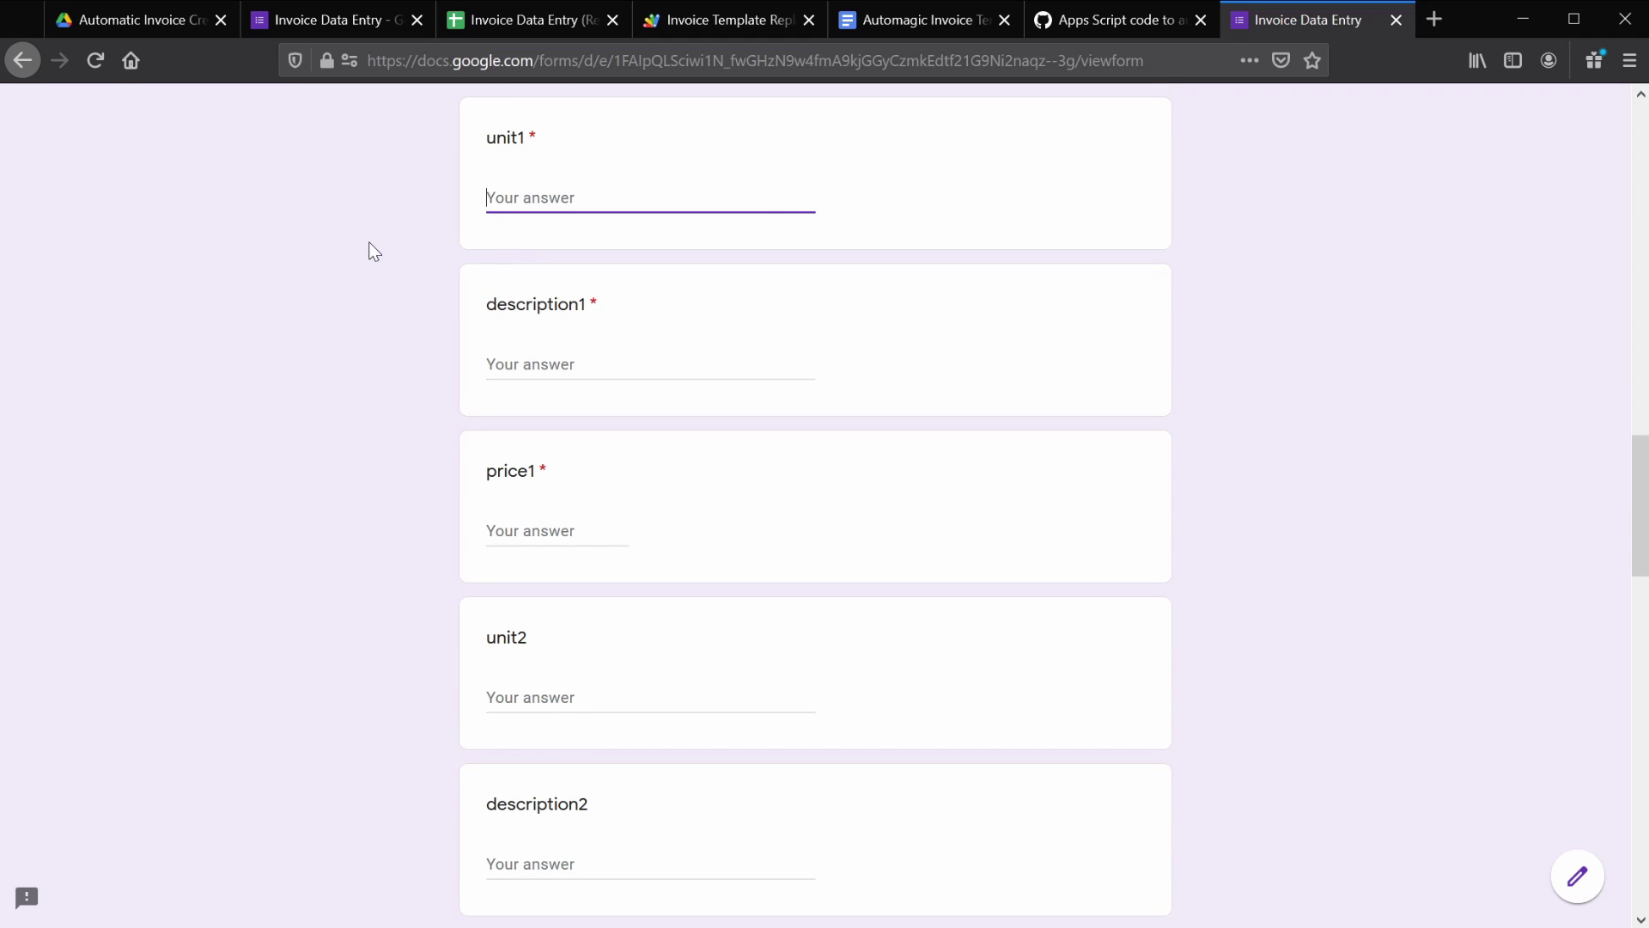
type("Cake")
key("Tab")
type("Carrot")
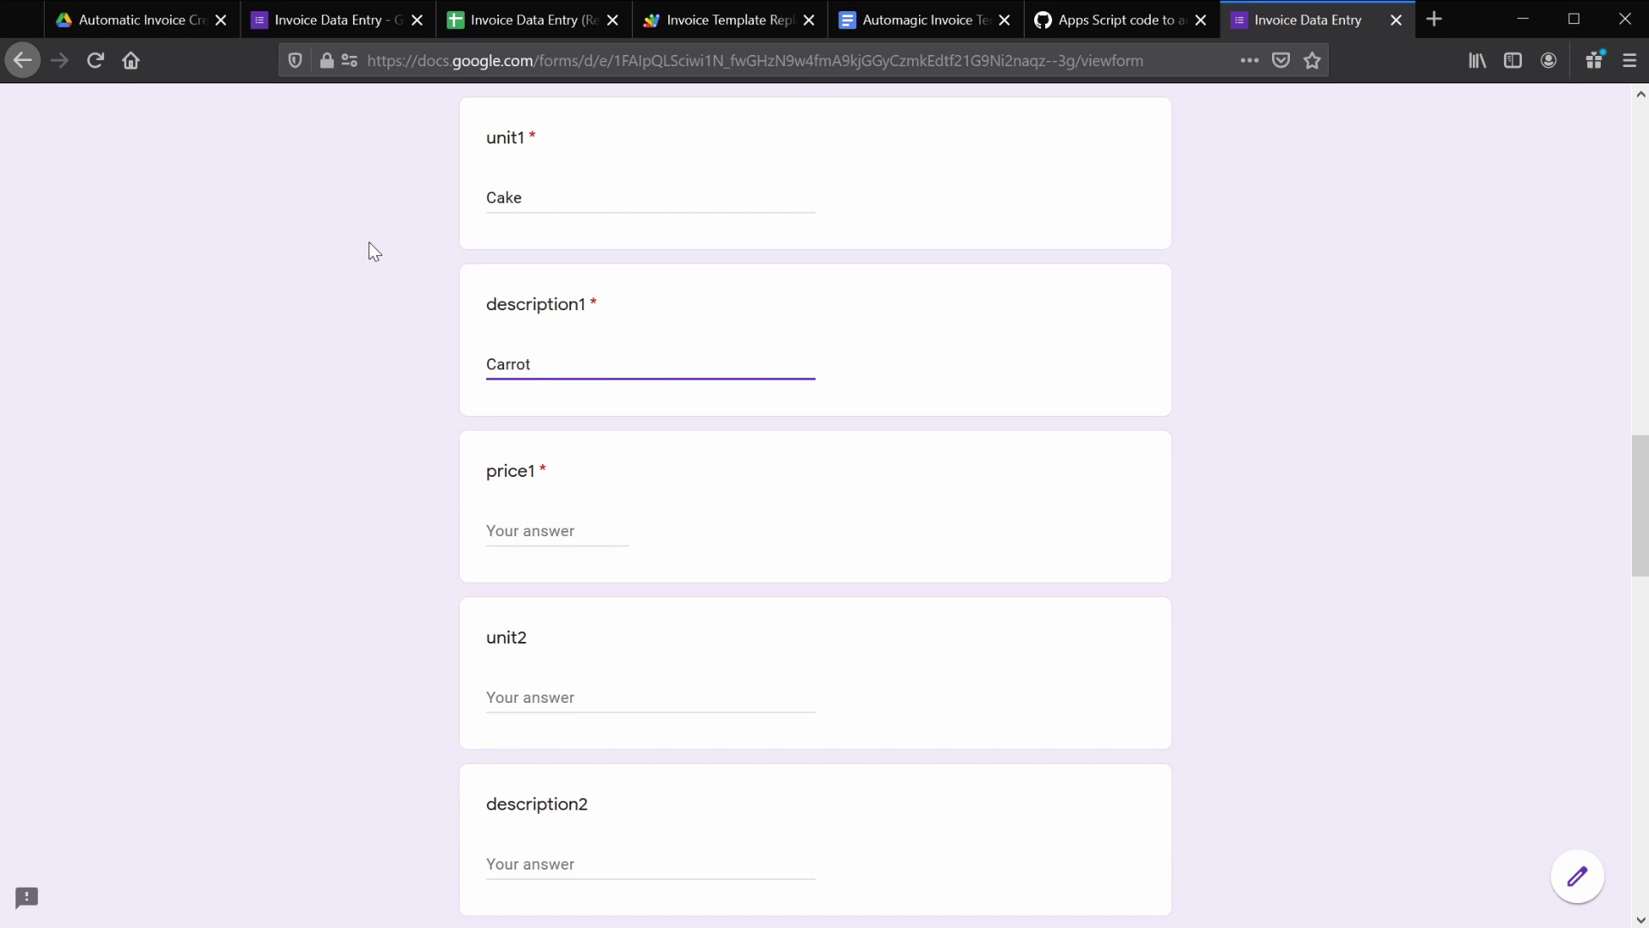
type(" Cake")
left_click(534, 530)
type("35")
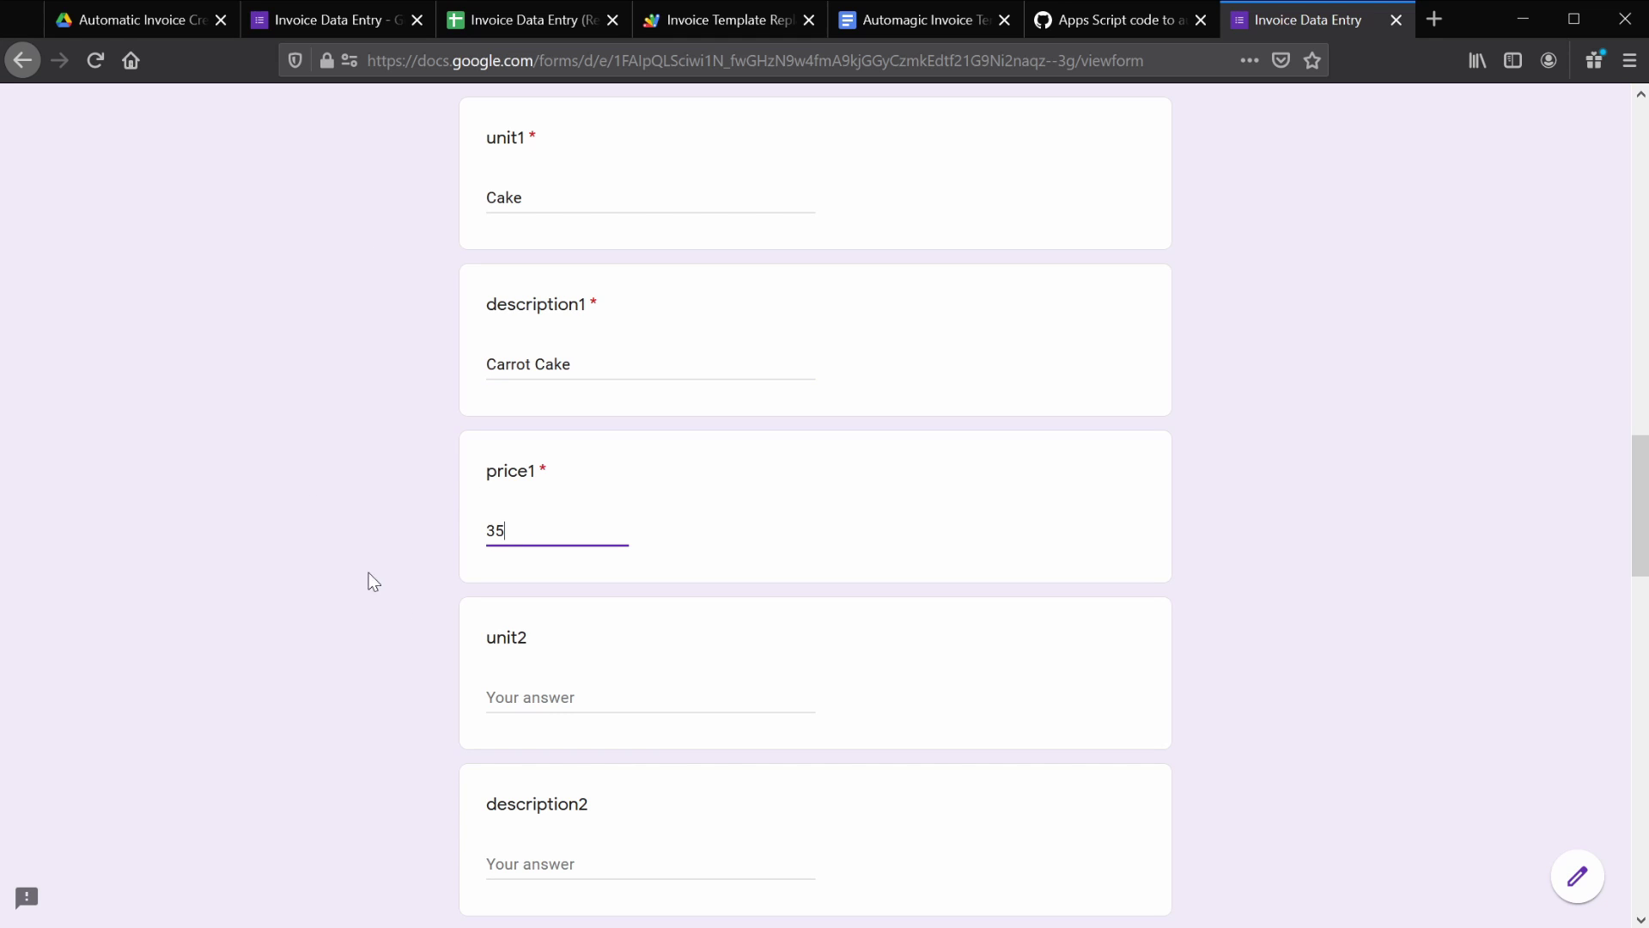
- Add the second item: unit Cookie, description Peanut Butter Chocolate Chip, price 3
left_click(524, 702)
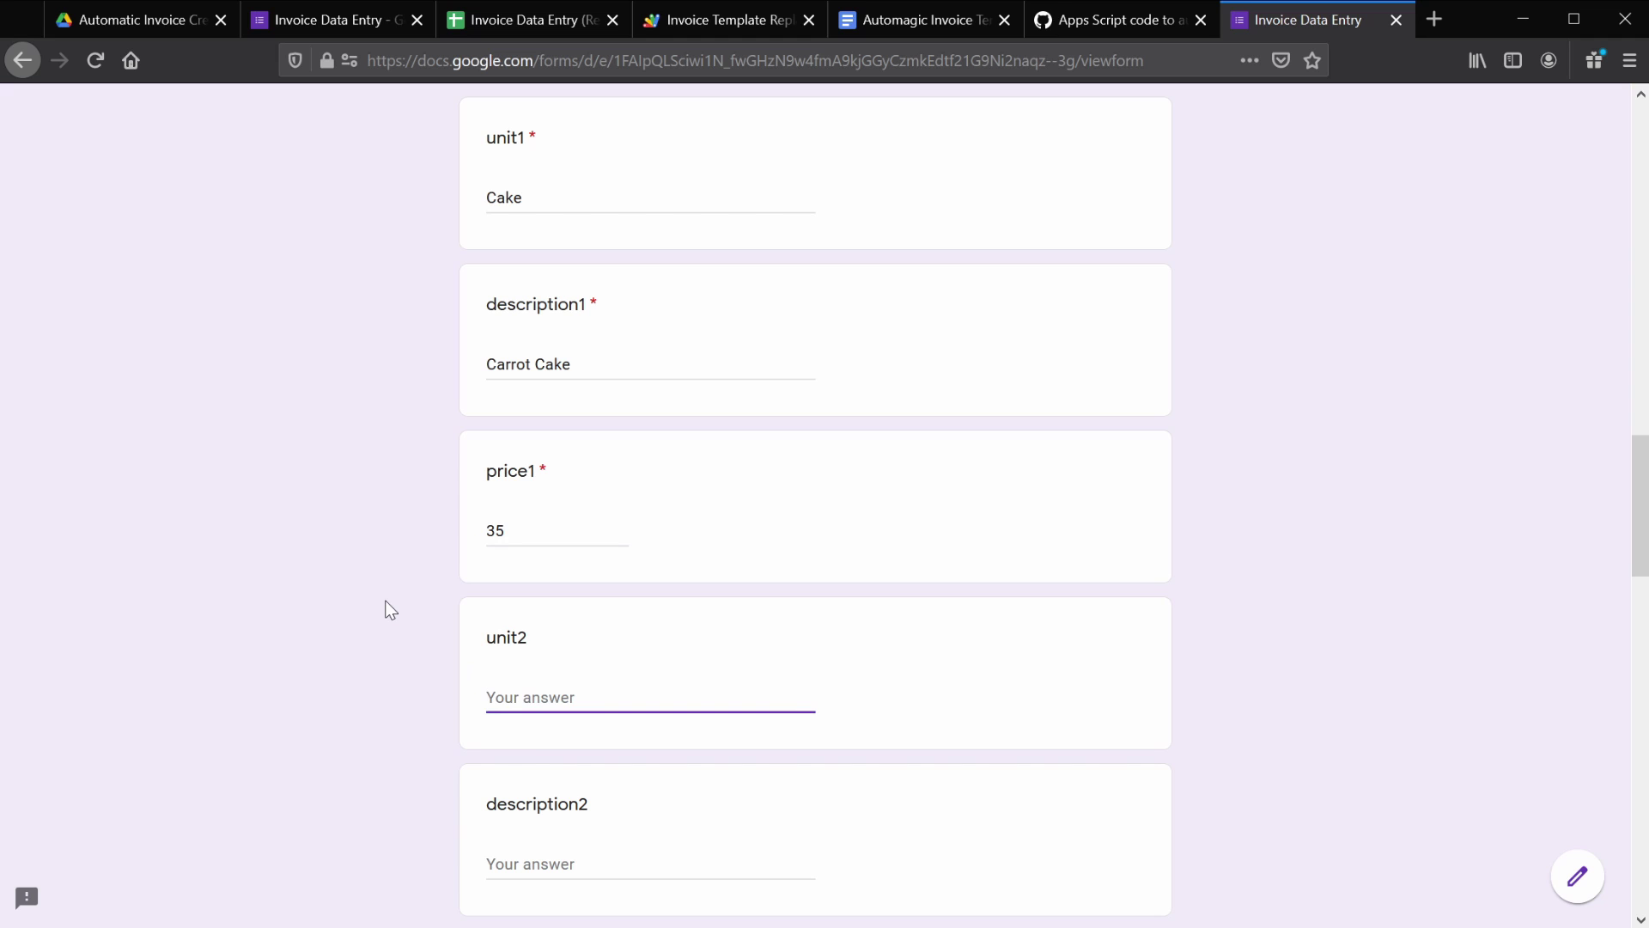
type("Cookie")
scroll(378, 606, "down", 5)
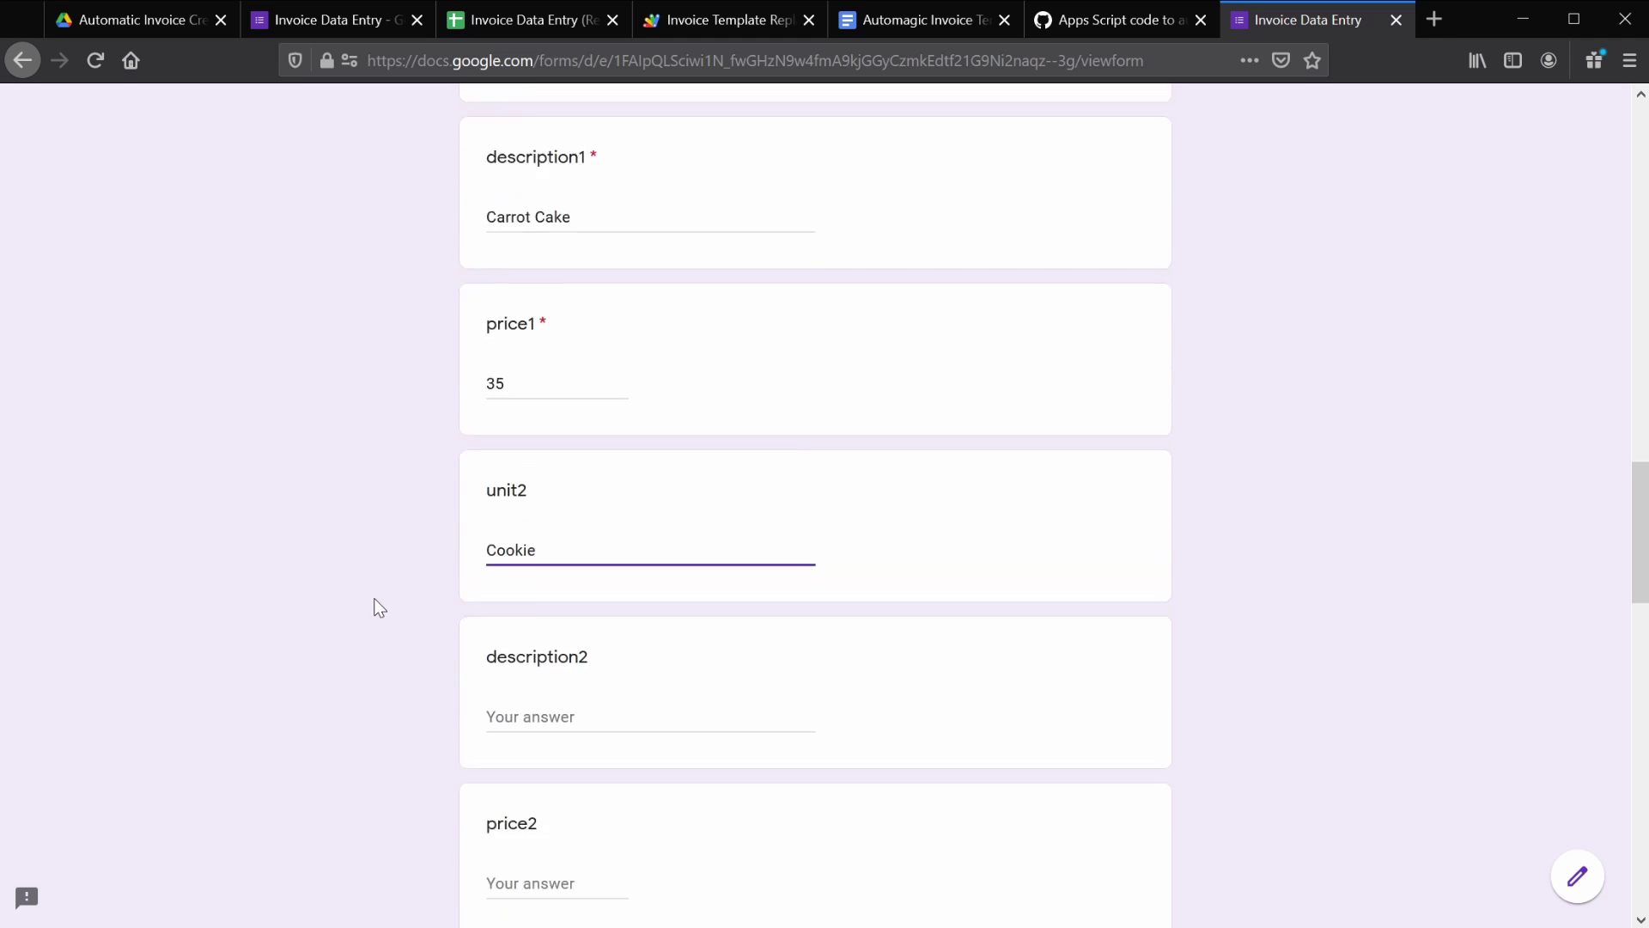
left_click(497, 411)
type("Peanut Butter Chocolate Chip")
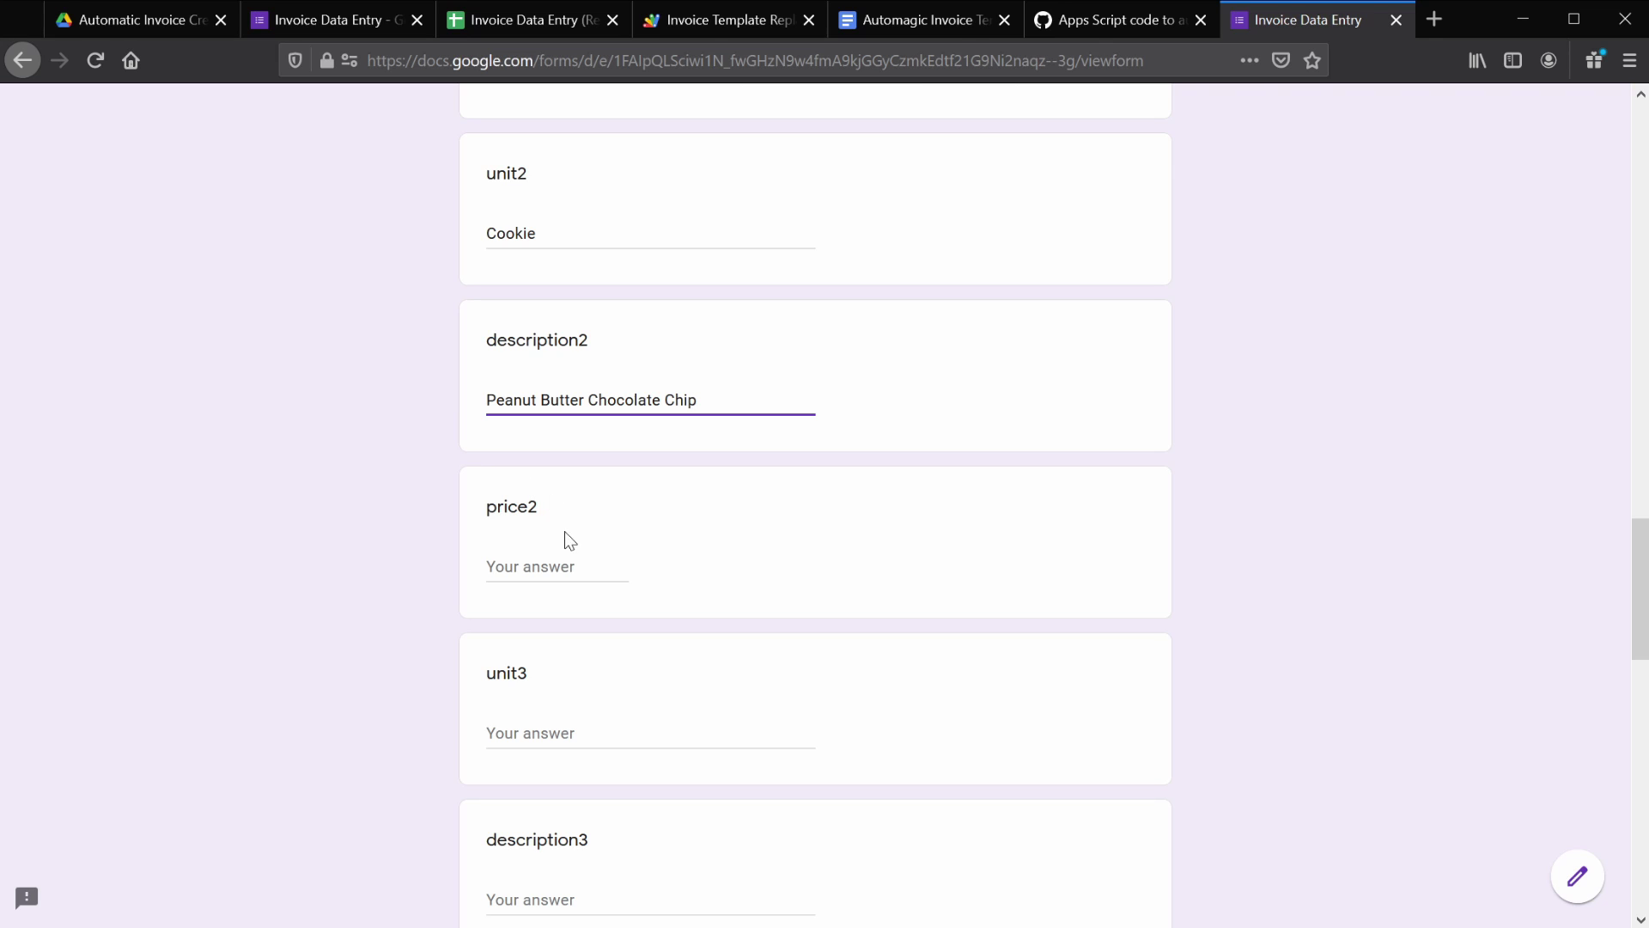
left_click(548, 565)
type("3")
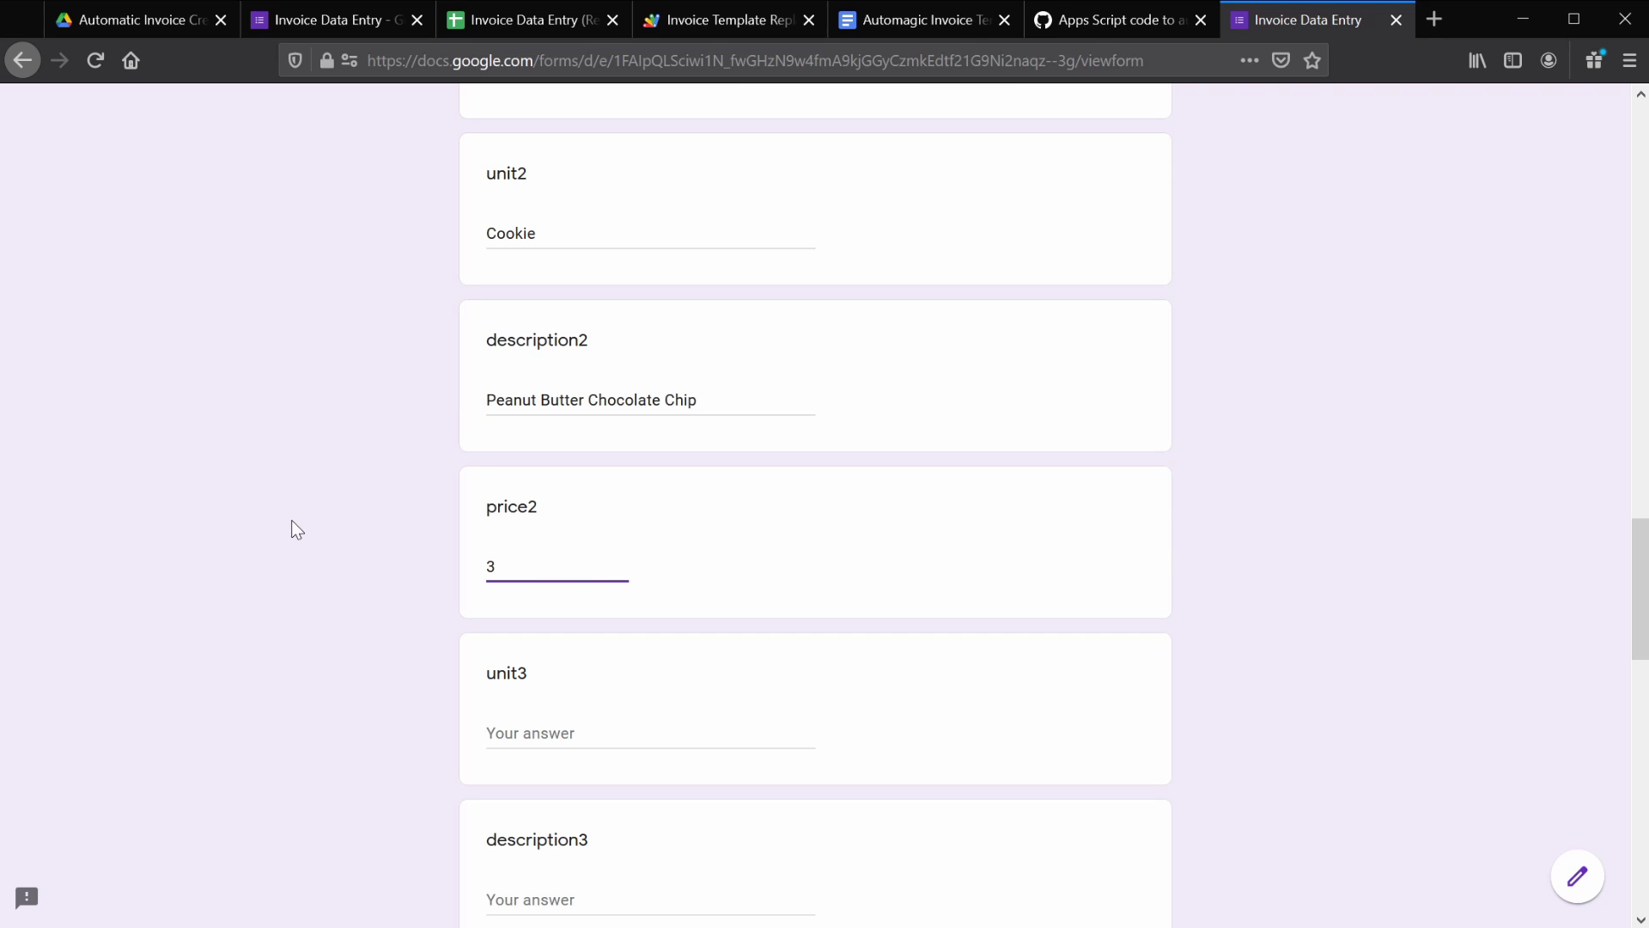
scroll(358, 476, "down", 10)
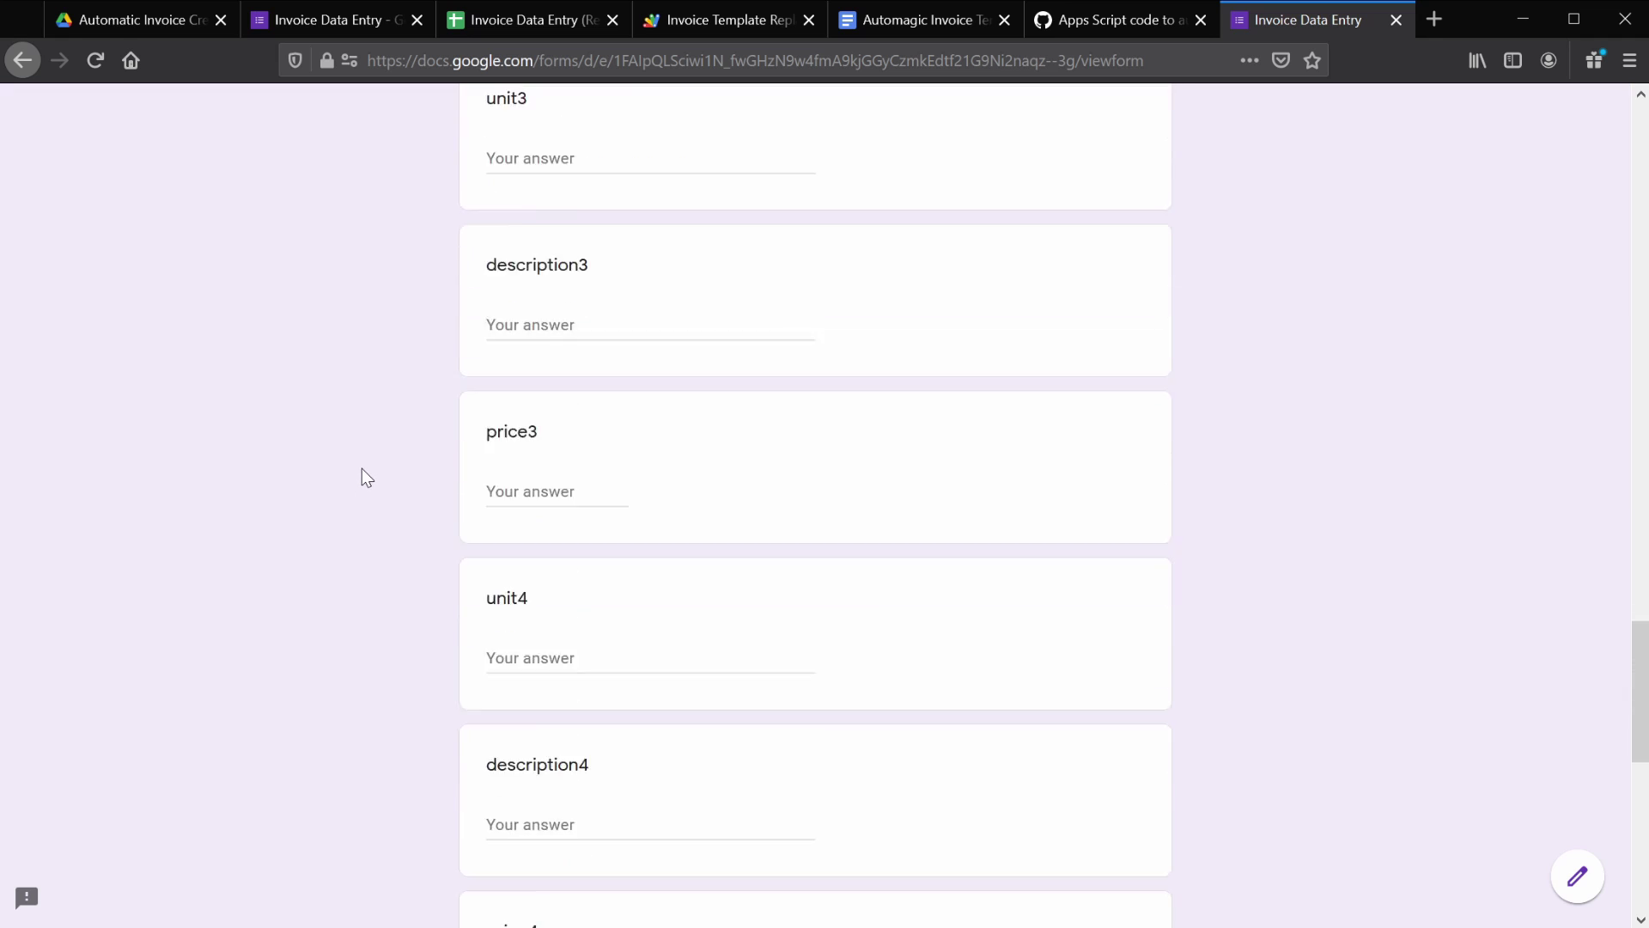
scroll(364, 429, "down", 5)
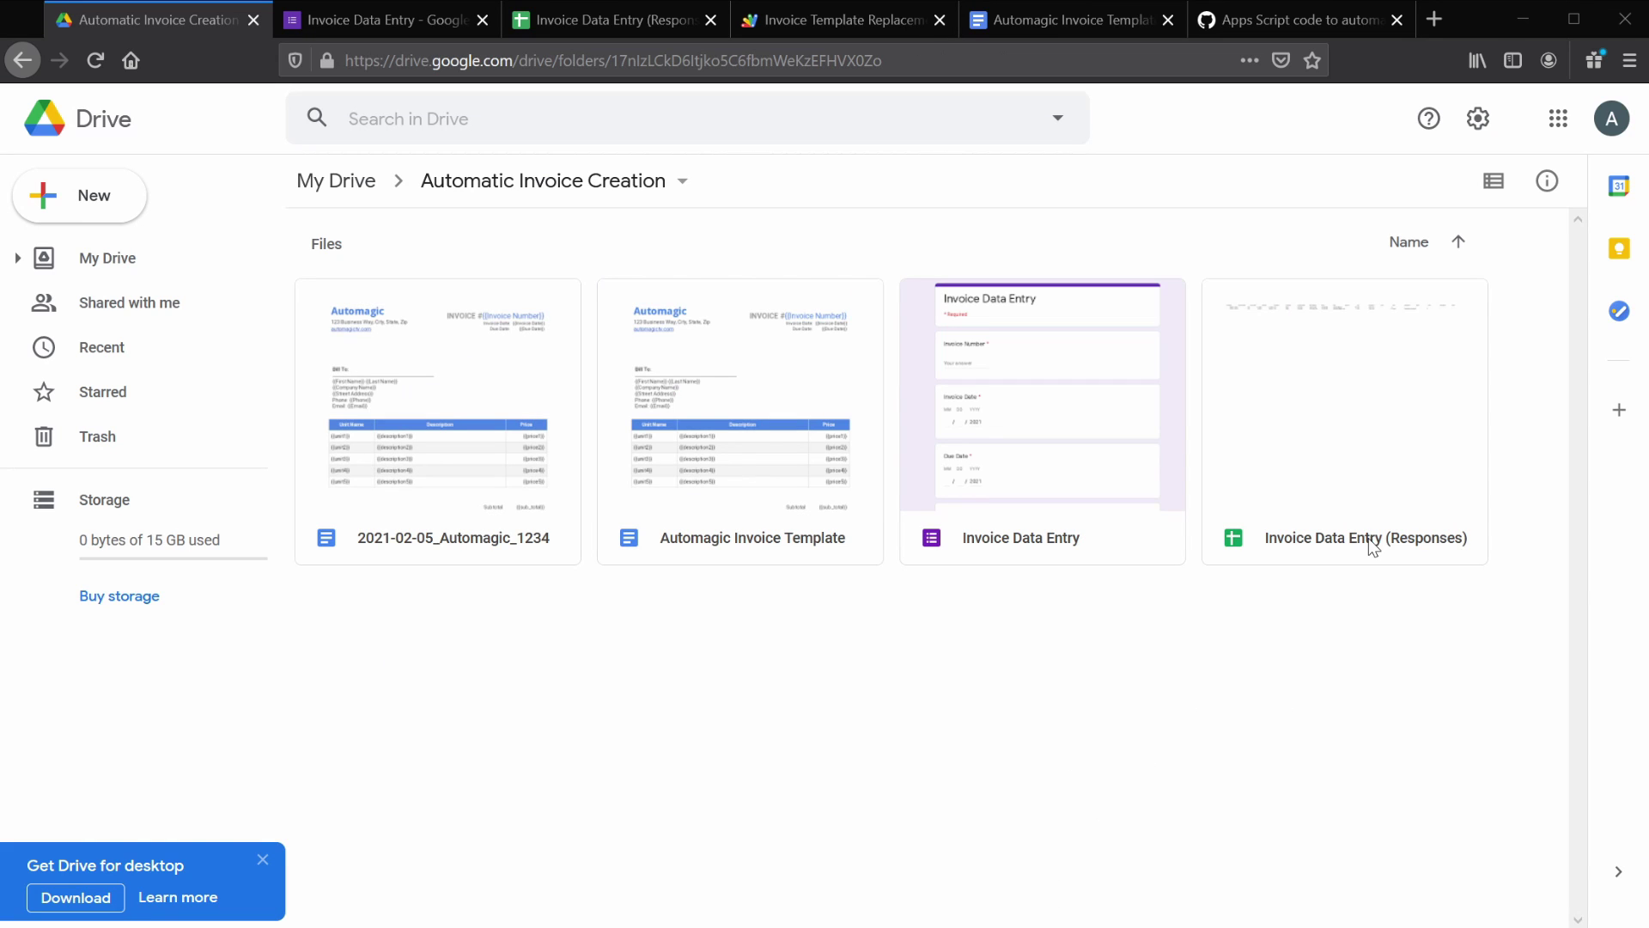
- Open 2021-02-05_Automagic_1234 and scroll to the totals: Carrot Cake $35.00, Cookie $3.00, Balance Due $35.00
double_click(456, 367)
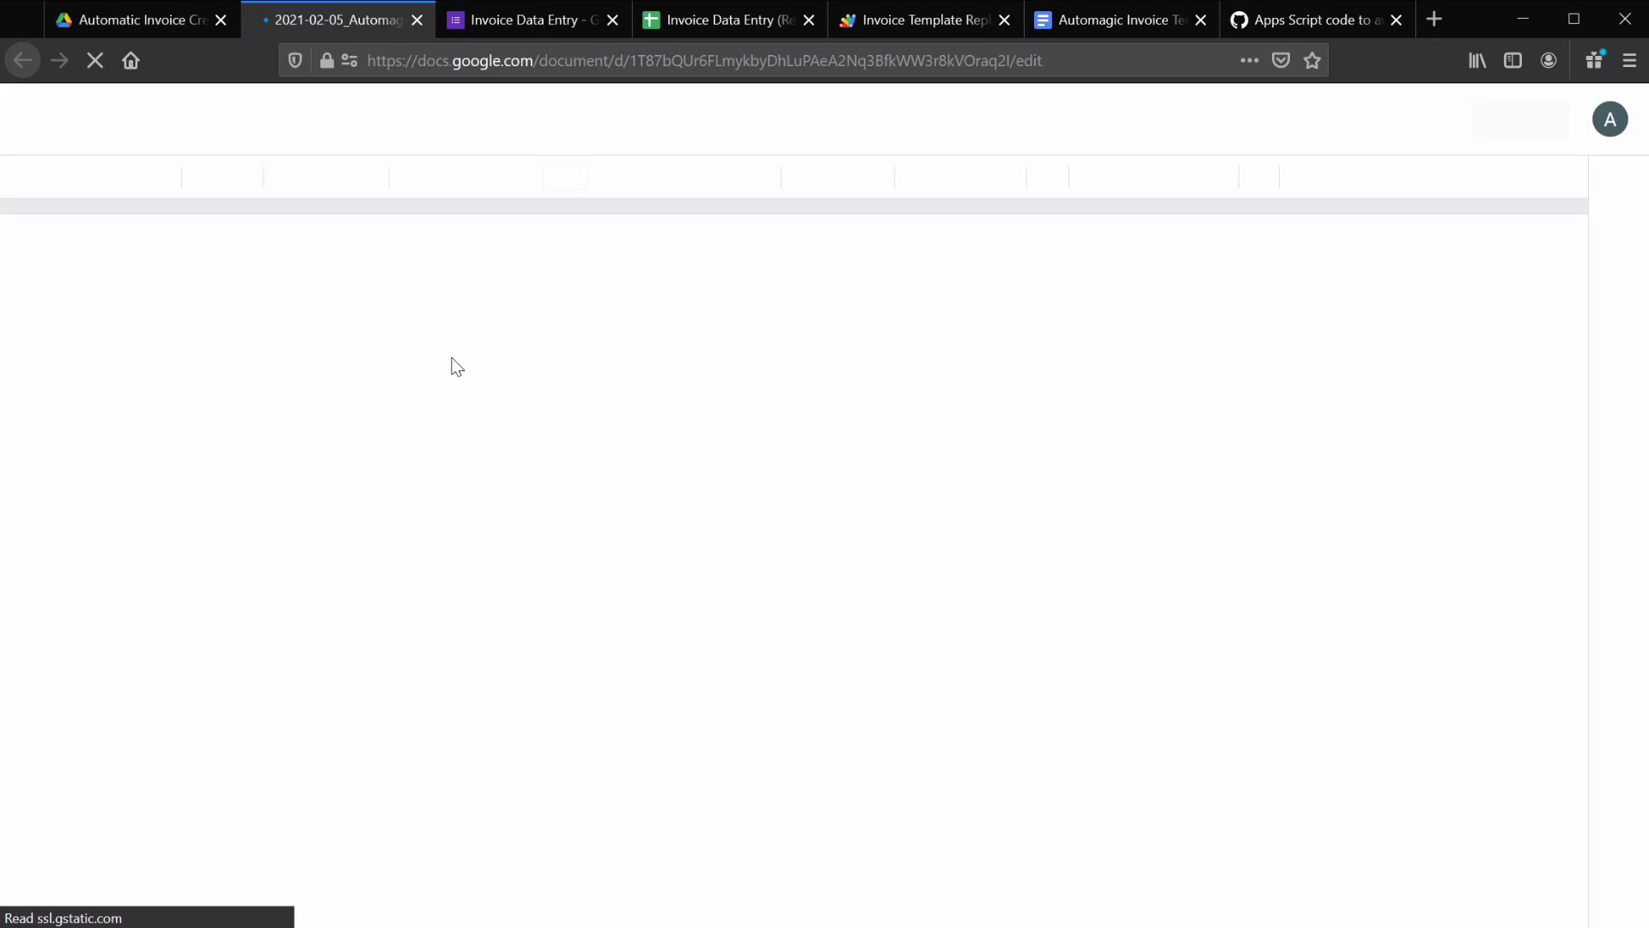
left_click_drag(1575, 309, 1574, 478)
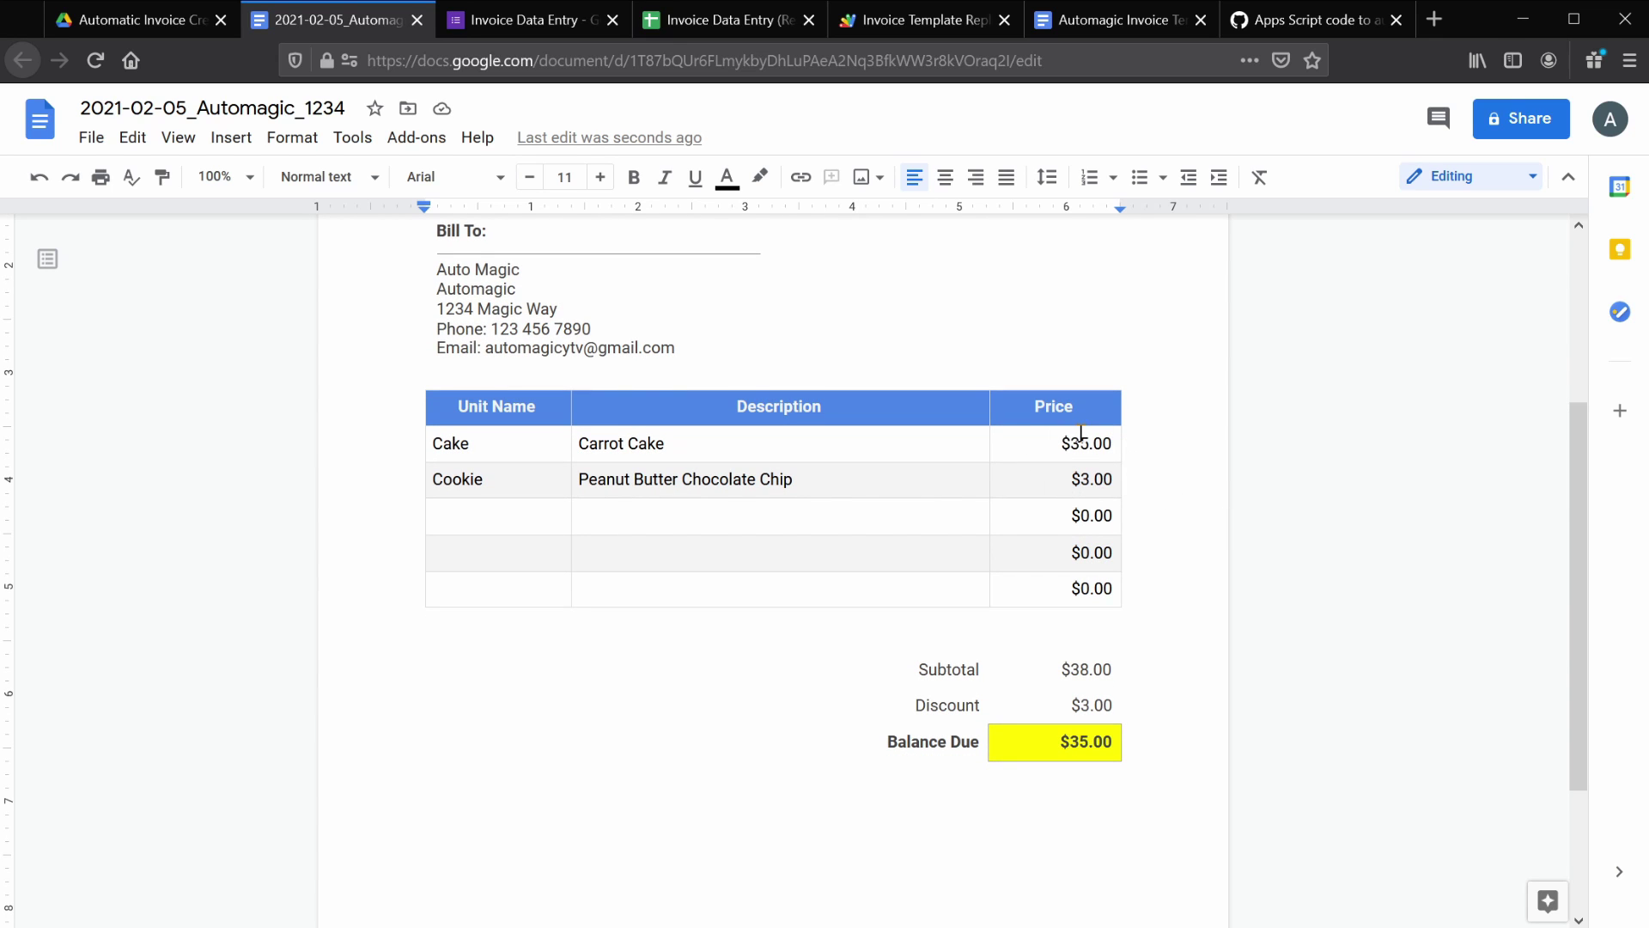